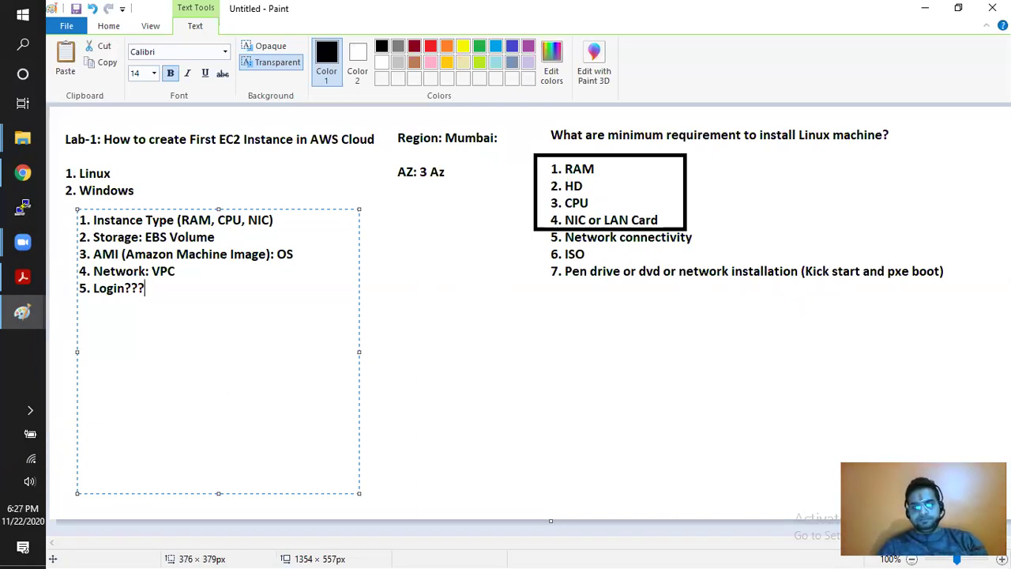
- Below Login, note that plain-text password authentication is disabled by default, then add a root credential line and 'document:'
{"action": "key", "text": "Return"}
{"action": "key", "text": "Return"}
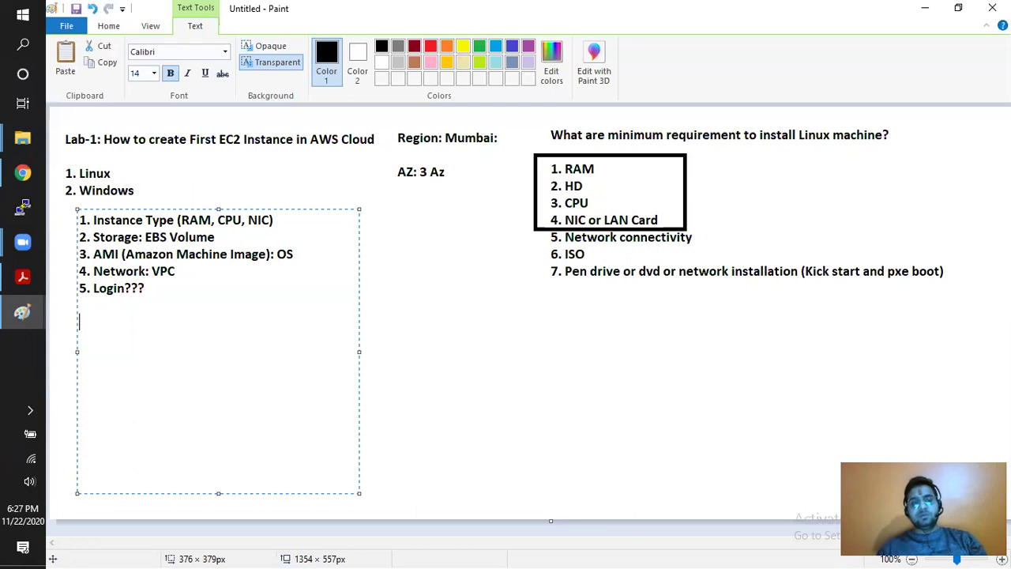
{"action": "type", "text": "Note: "}
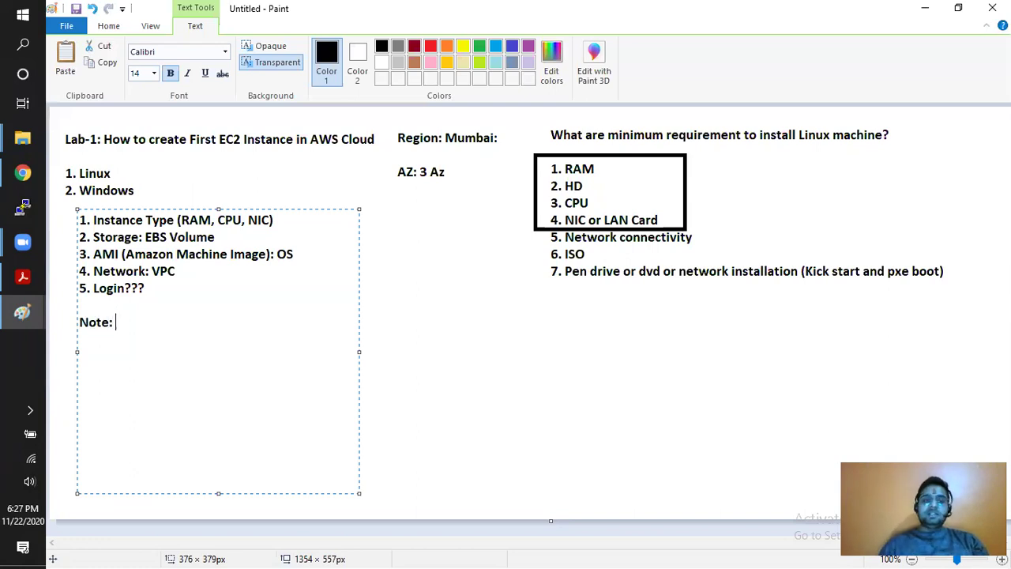
{"action": "type", "text": "Plain te"}
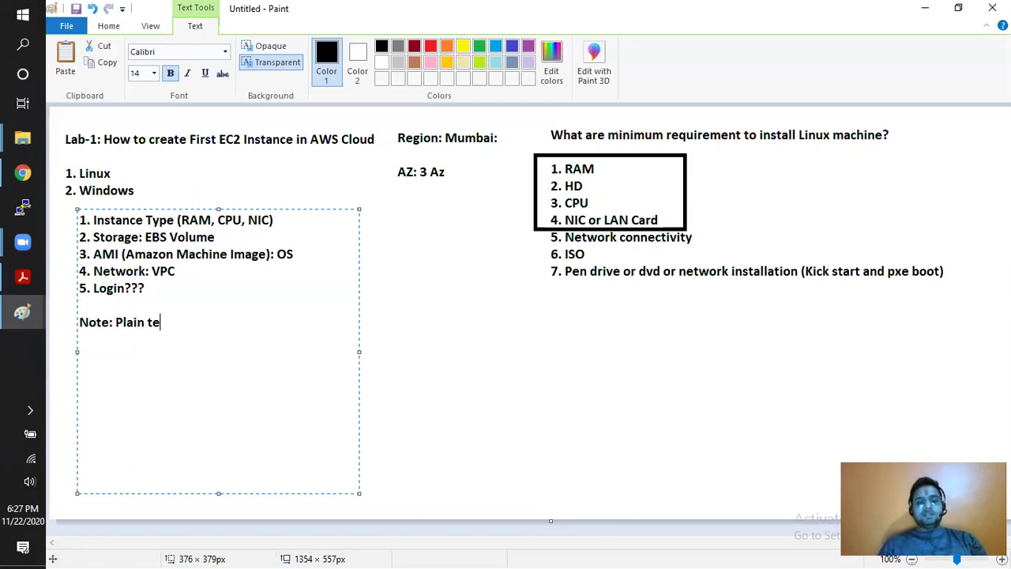
{"action": "type", "text": "xt passwor"}
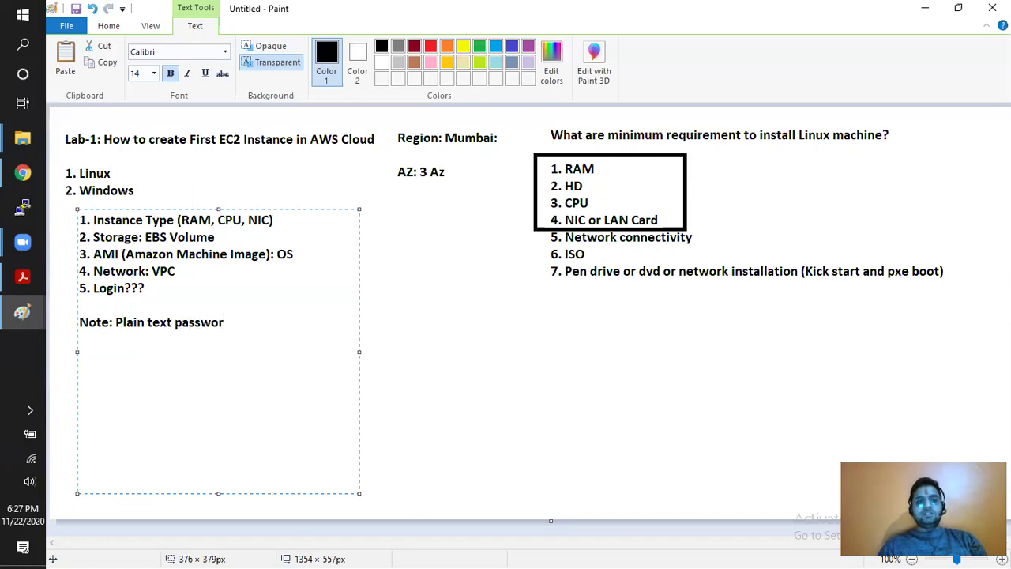
{"action": "type", "text": "d base aut"}
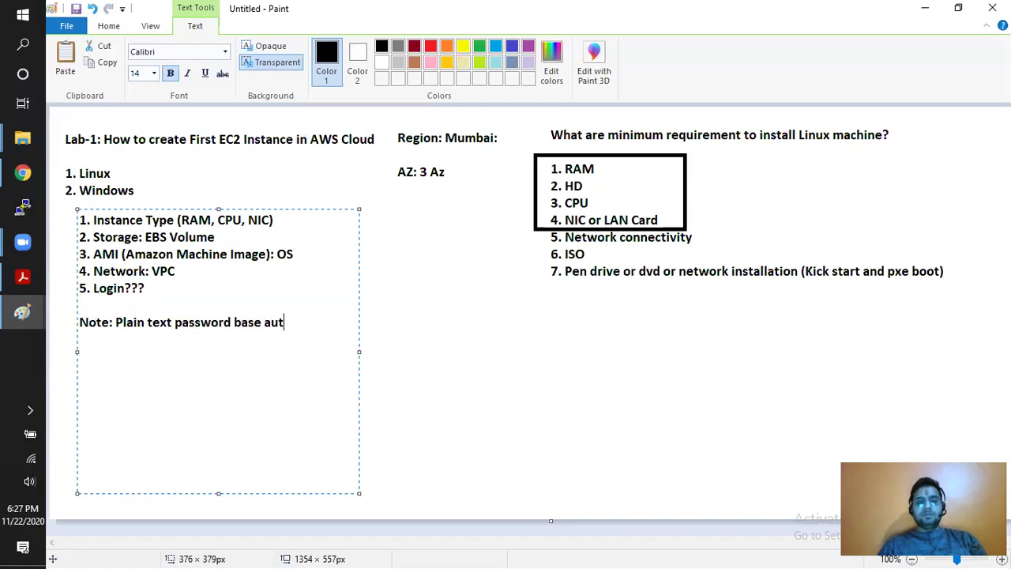
{"action": "type", "text": "hentiction is"}
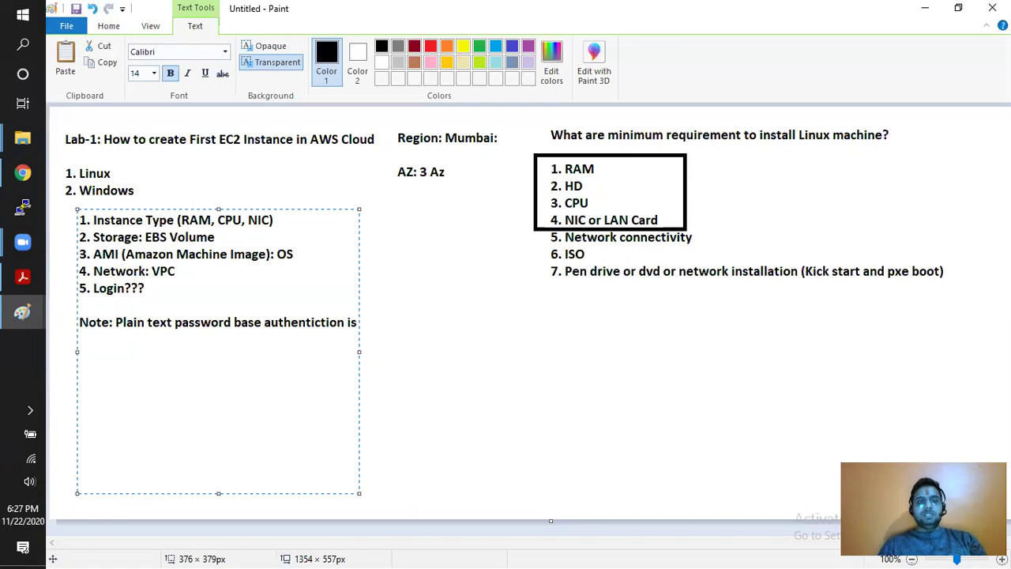
{"action": "type", "text": " disabled"}
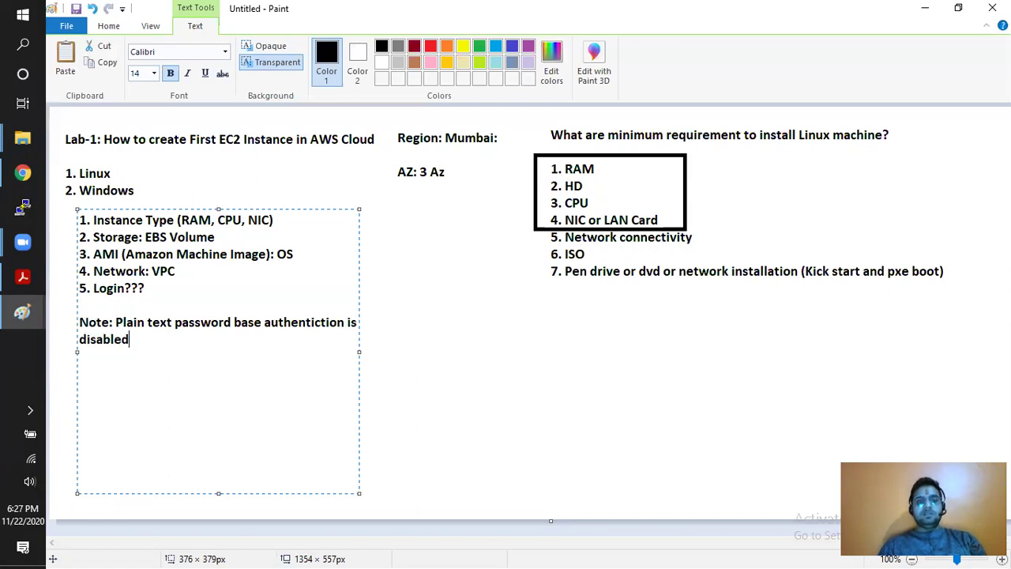
{"action": "type", "text": " by default."}
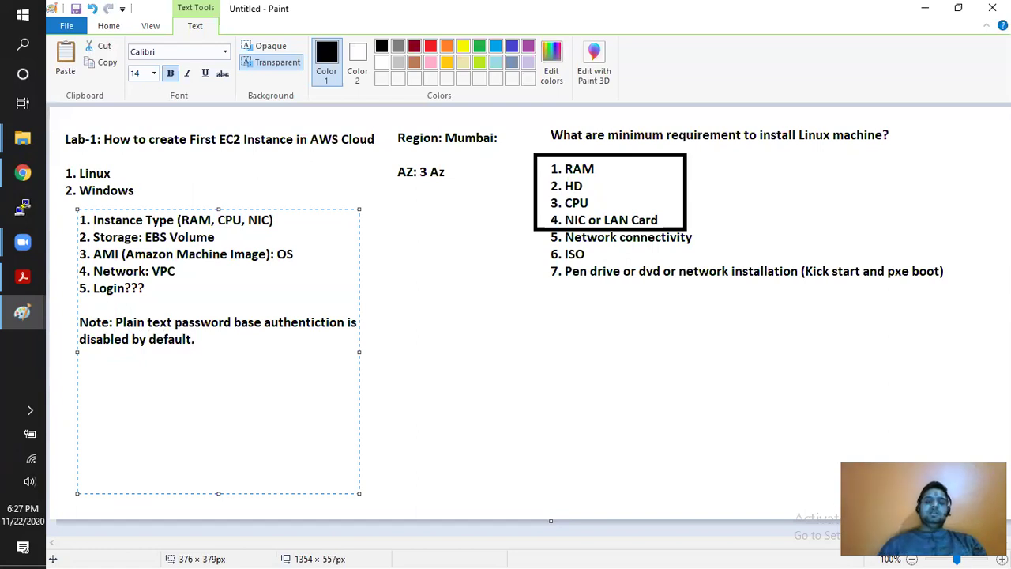
{"action": "key", "text": "Return"}
{"action": "key", "text": "Return"}
{"action": "type", "text": "root: redhat"}
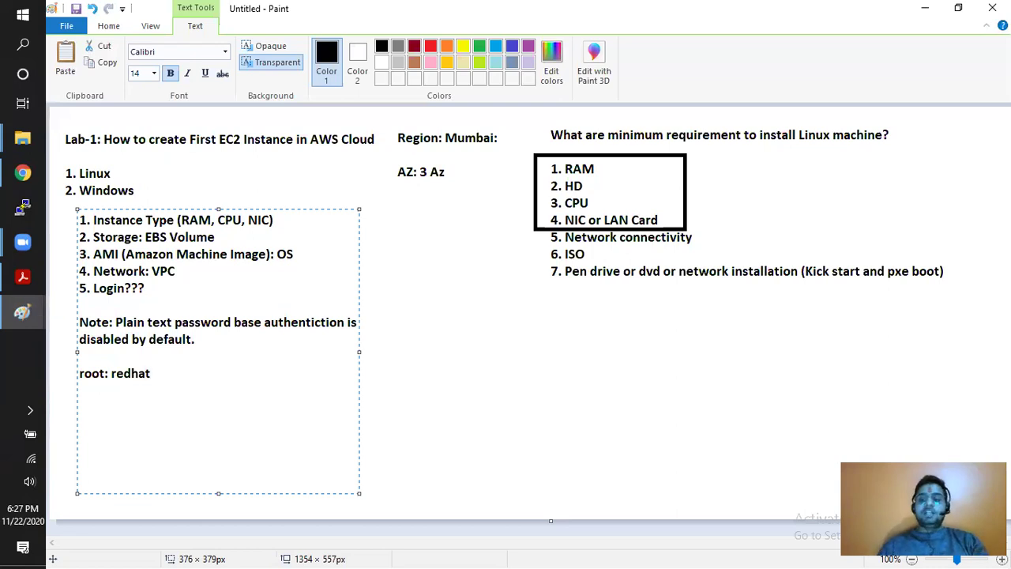
{"action": "type", "text": "d"}
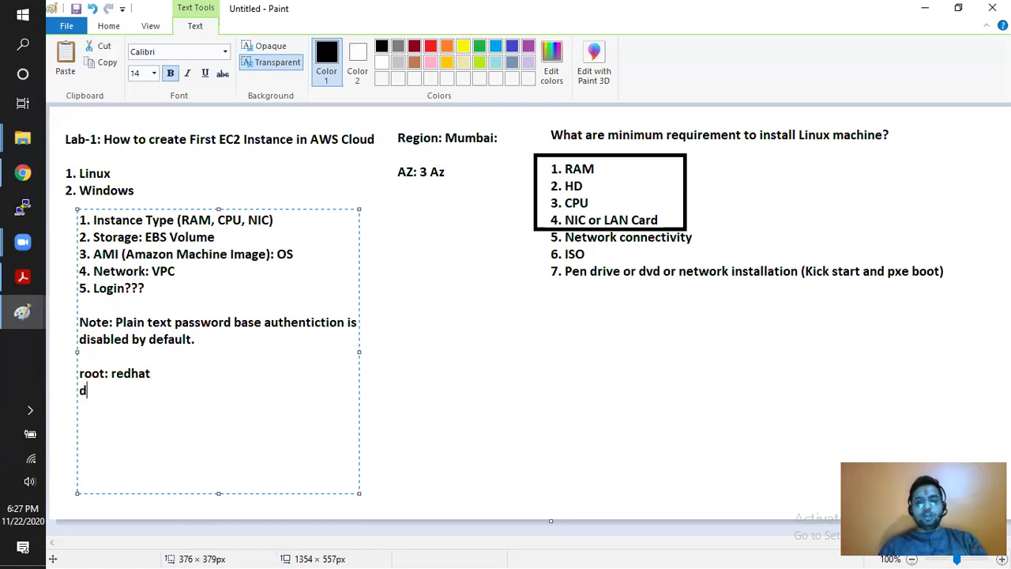
{"action": "type", "text": "ocument:"}
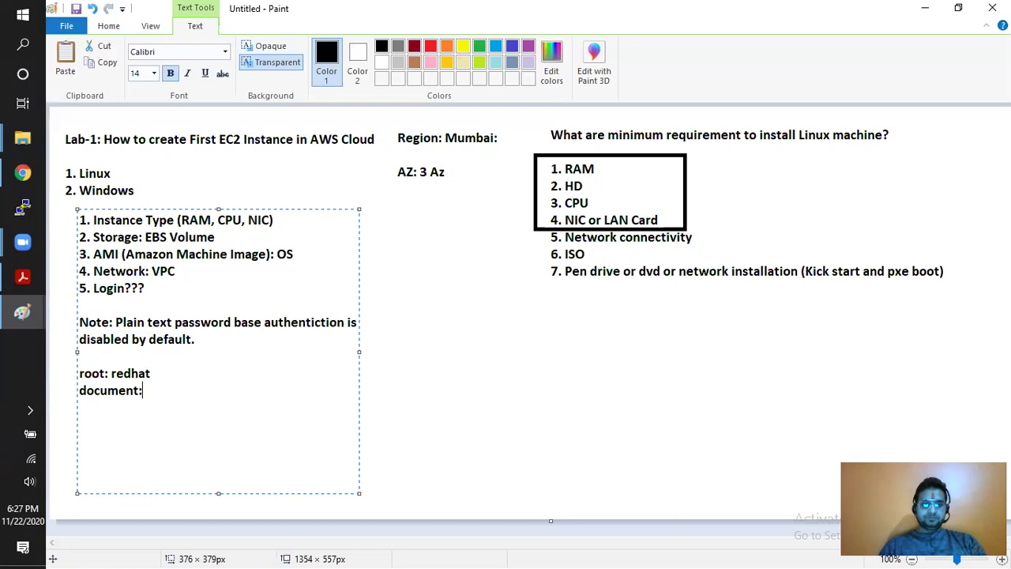
- Under 'document:', list 'default username' lines for rhel, centos, ubuntuu and windows
{"action": "key", "text": "Return"}
{"action": "key", "text": "Return"}
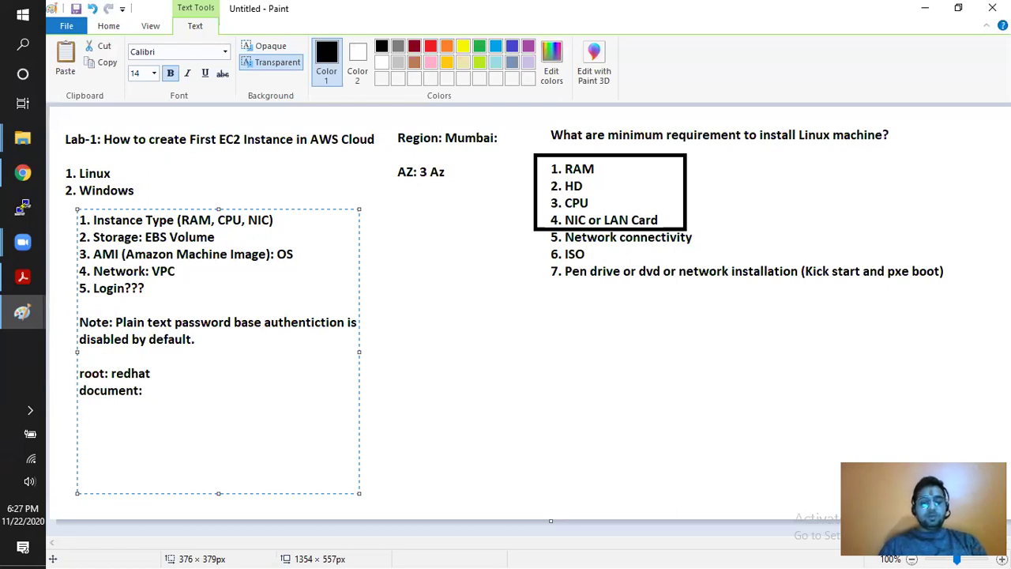
{"action": "type", "text": "rhel: "}
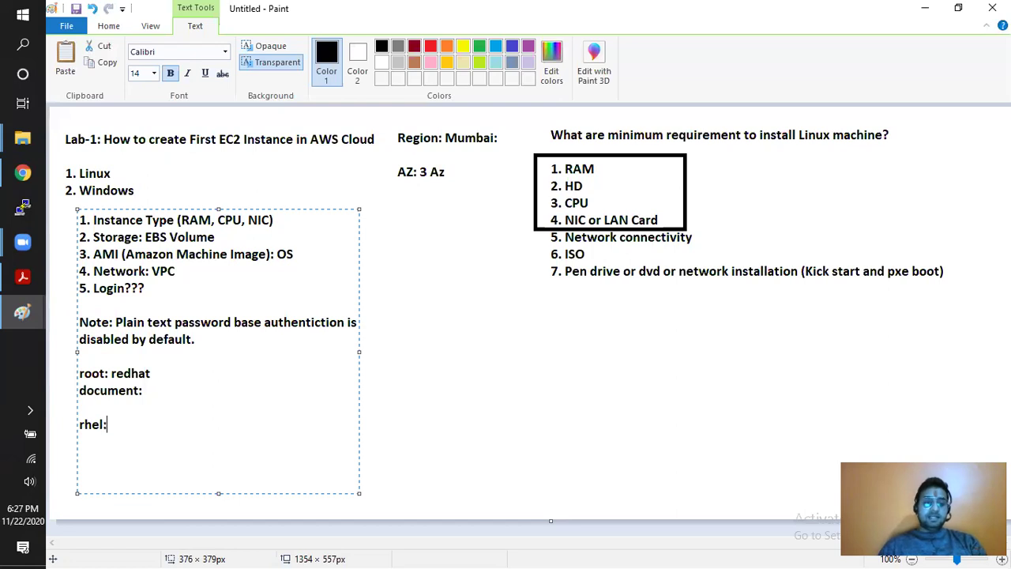
{"action": "type", "text": "us"}
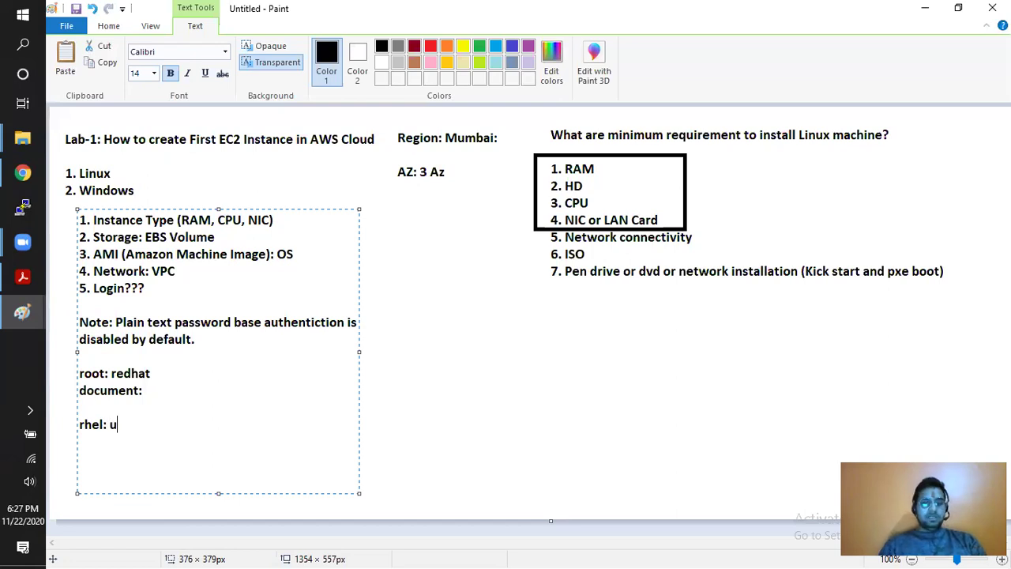
{"action": "key", "text": "BackSpace"}
{"action": "key", "text": "BackSpace"}
{"action": "type", "text": "default username"}
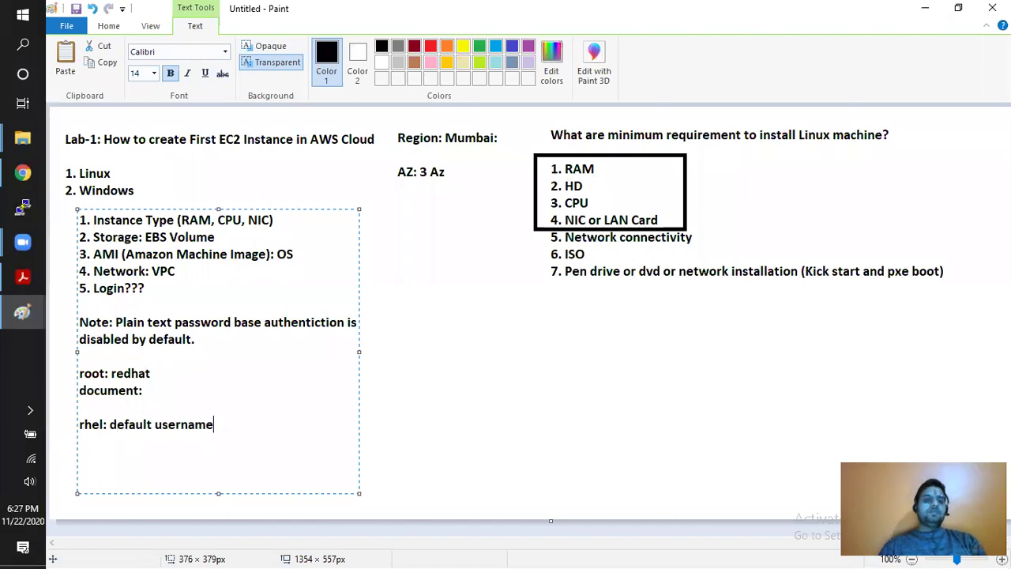
{"action": "key", "text": "Return"}
{"action": "type", "text": "c"}
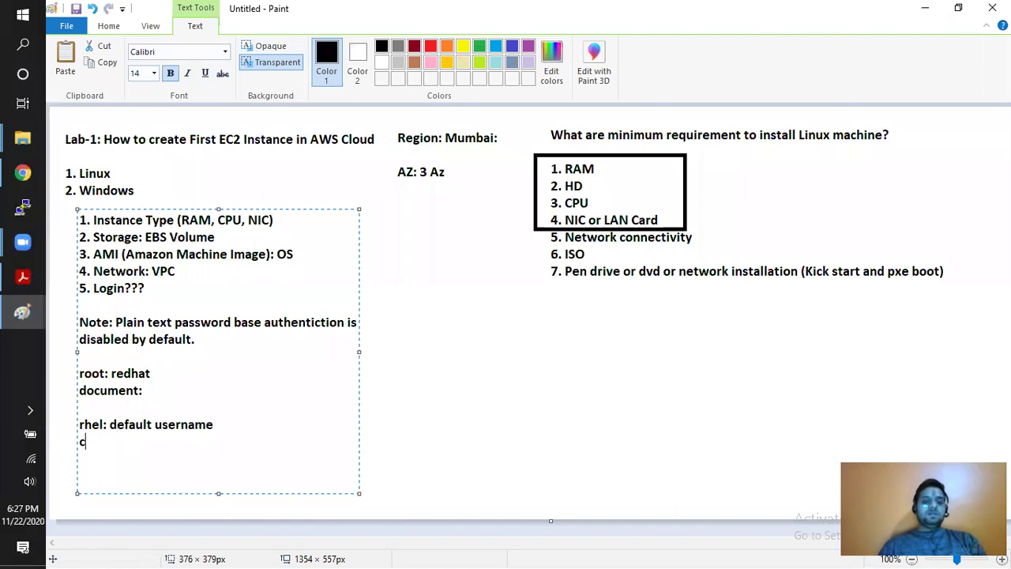
{"action": "type", "text": "entos: de"}
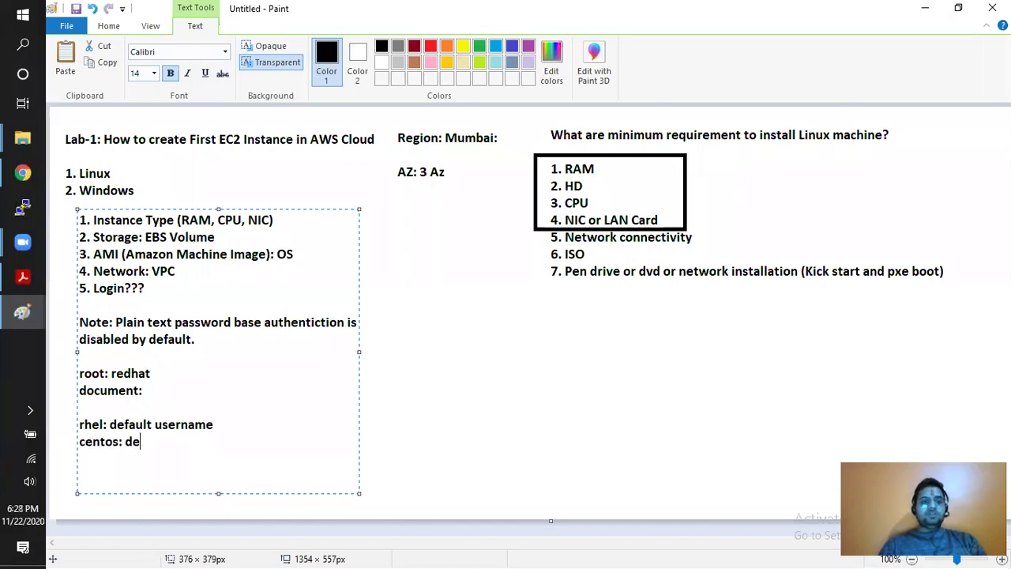
{"action": "type", "text": "fault username"}
{"action": "key", "text": "Return"}
{"action": "type", "text": "ubu"}
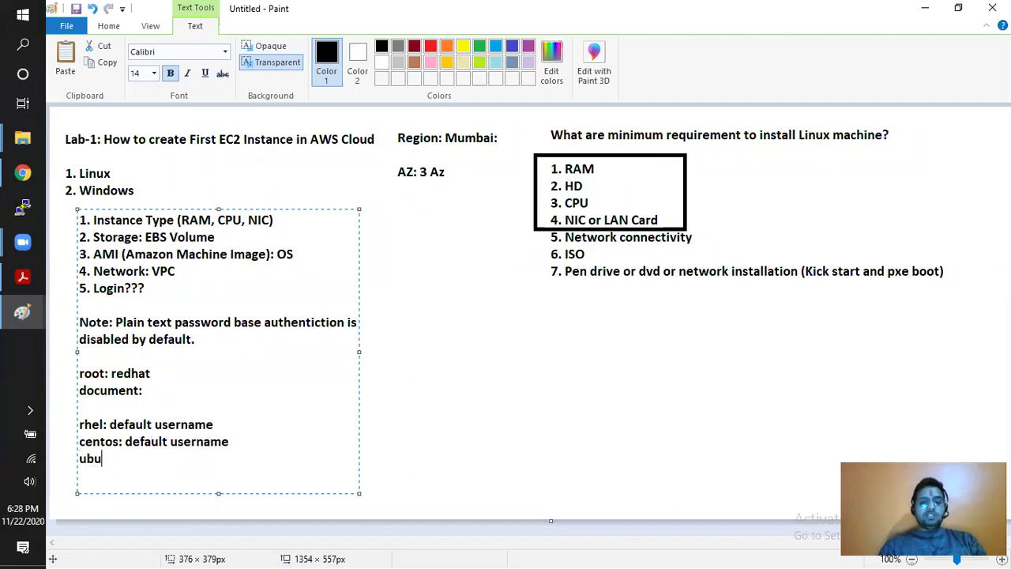
{"action": "type", "text": "ntuu: default username"}
{"action": "key", "text": "Return"}
{"action": "type", "text": "windows: default username"}
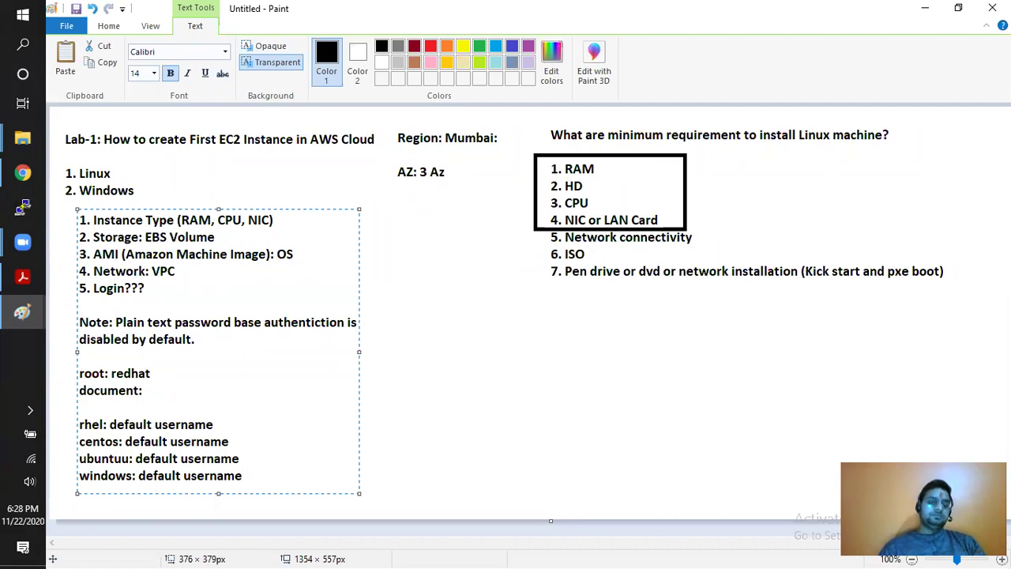
{"action": "key", "text": "Up"}
{"action": "key", "text": "Up"}
{"action": "key", "text": "Up"}
{"action": "key", "text": "Up"}
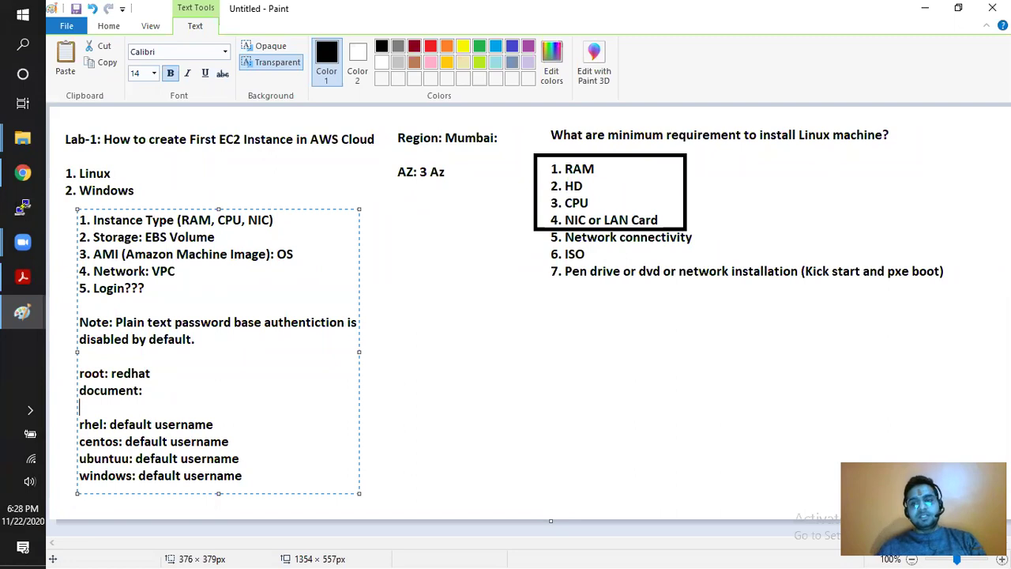
{"action": "key", "text": "Up"}
{"action": "key", "text": "Up"}
{"action": "key", "text": "Up"}
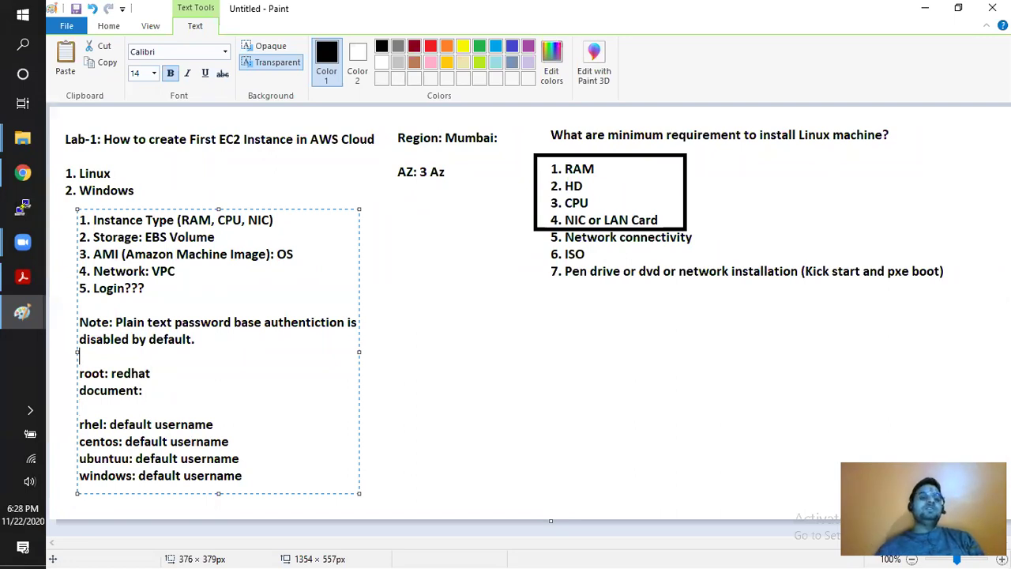
- Commit the list text and create a new text box right of it with 'Private Key:' and 'Public Key:' labels
{"action": "left_click_drag", "start_coordinate": [195, 340], "coordinate": [82, 324]}
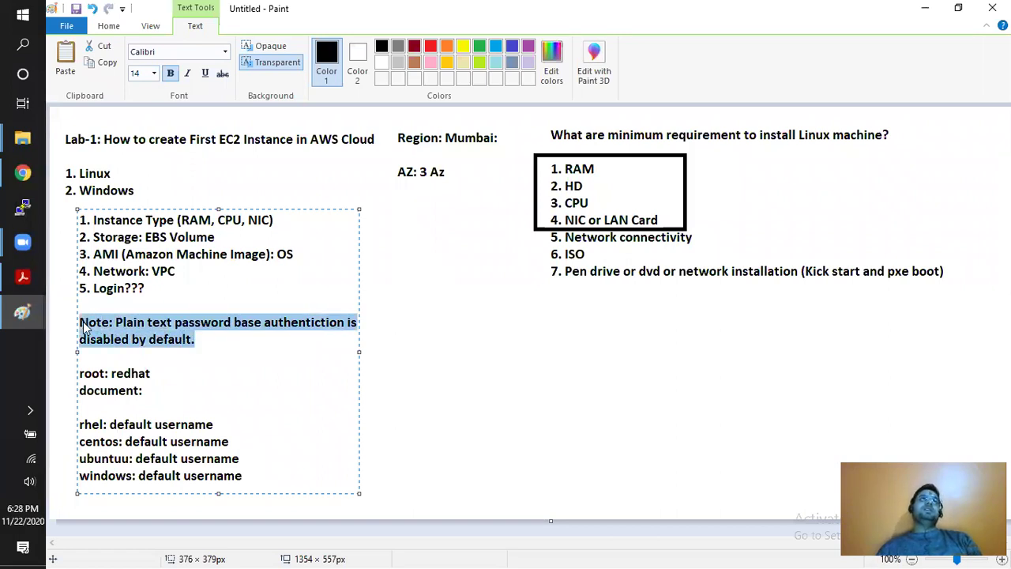
{"action": "left_click", "coordinate": [165, 292]}
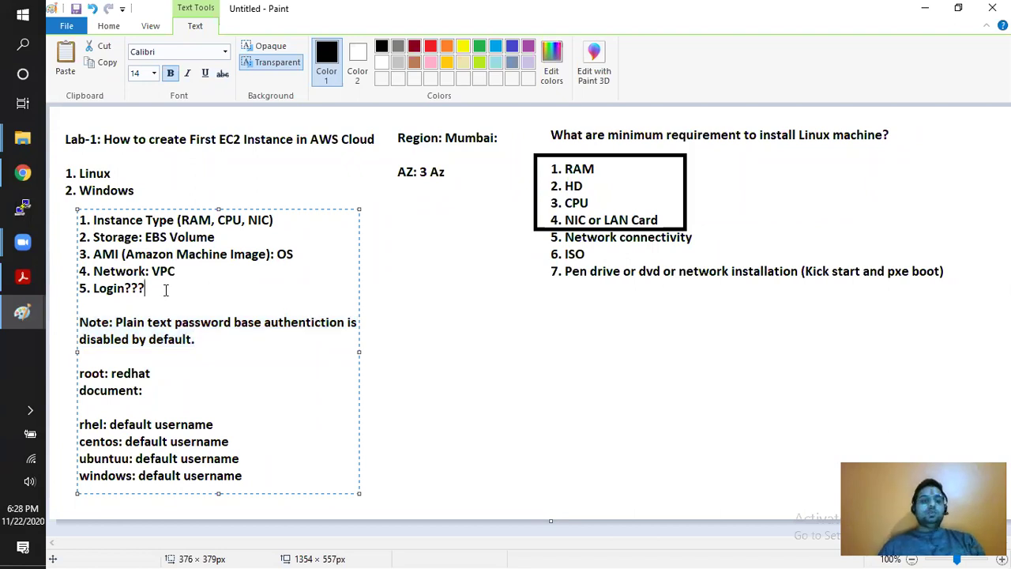
{"action": "left_click", "coordinate": [499, 336]}
{"action": "left_click_drag", "start_coordinate": [368, 217], "coordinate": [565, 481]}
{"action": "type", "text": "Private Ket"}
{"action": "key", "text": "BackSpace"}
{"action": "type", "text": "y"}
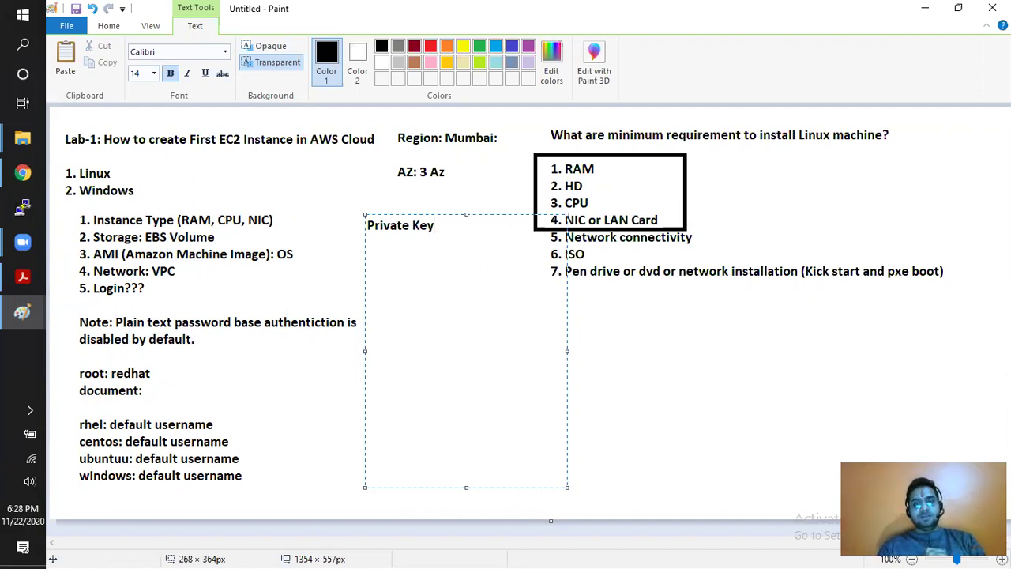
{"action": "type", "text": ":"}
{"action": "key", "text": "Return"}
{"action": "key", "text": "Return"}
{"action": "type", "text": "Publilc"}
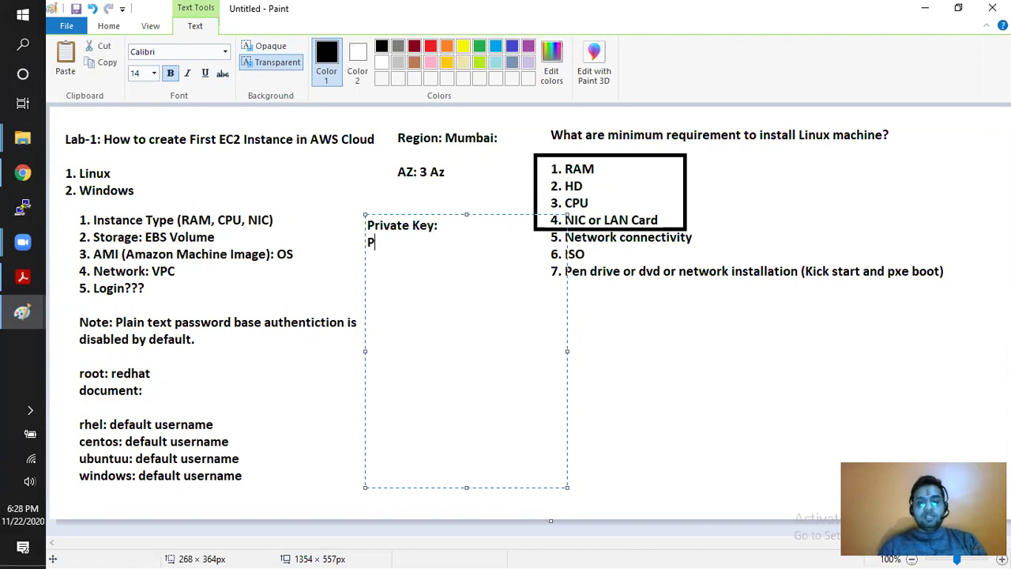
{"action": "key", "text": "BackSpace"}
{"action": "key", "text": "BackSpace"}
{"action": "key", "text": "BackSpace"}
{"action": "type", "text": "c Key:"}
- Fill in 'owner' after Private Key and 'AWS side' after Public Key
{"action": "key", "text": "Up"}
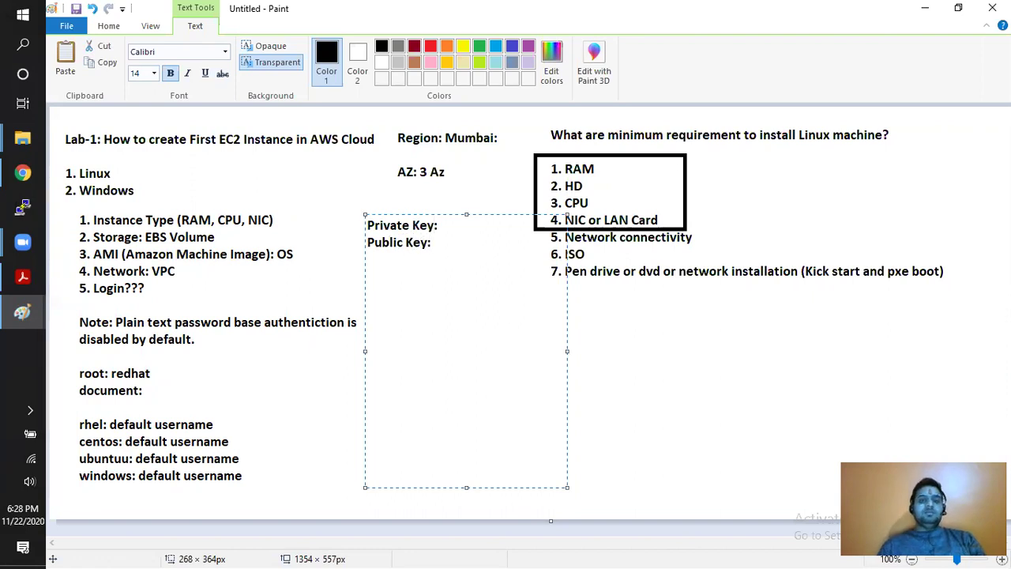
{"action": "key", "text": "Right"}
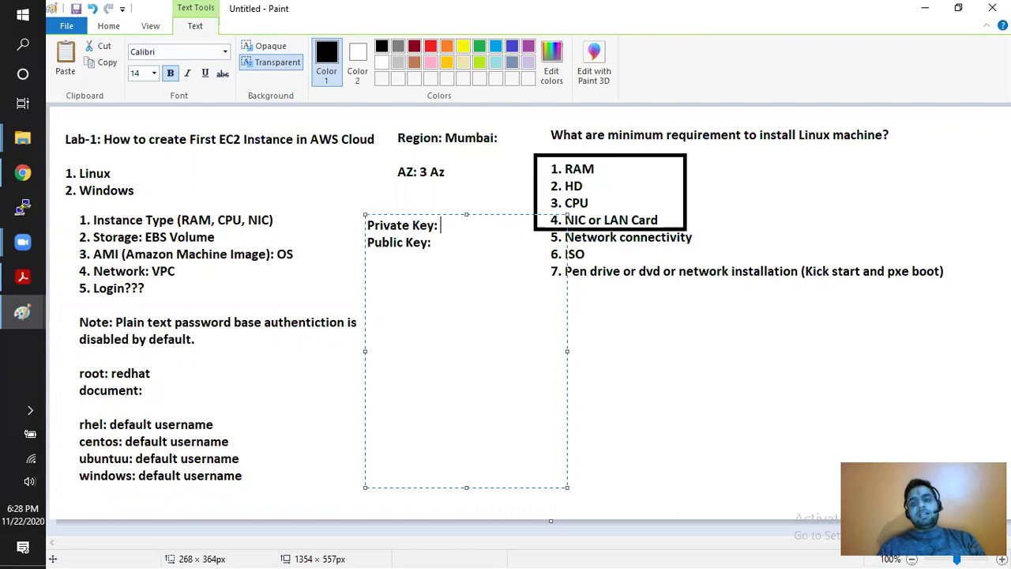
{"action": "type", "text": "owner"}
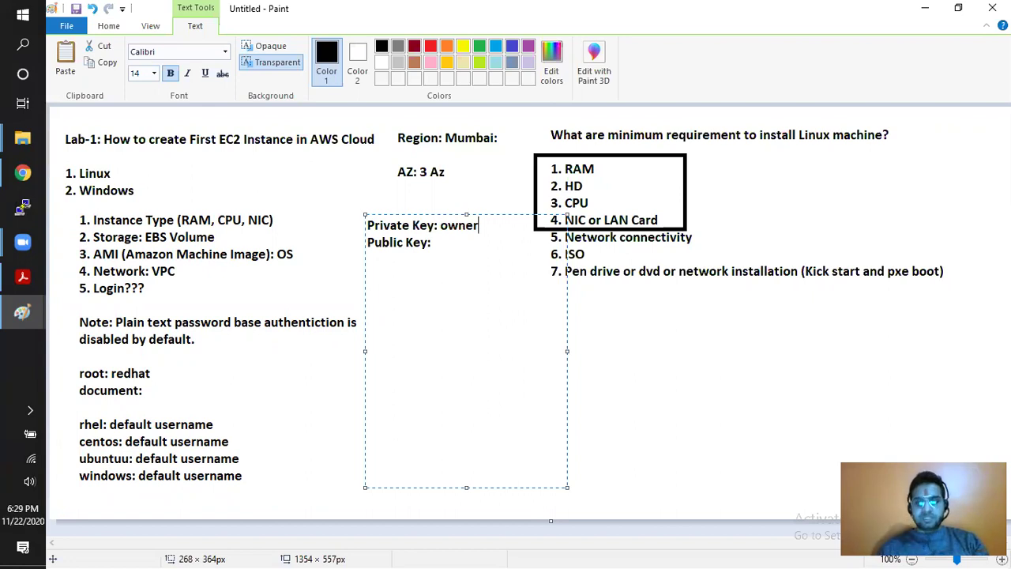
{"action": "left_click", "coordinate": [432, 242]}
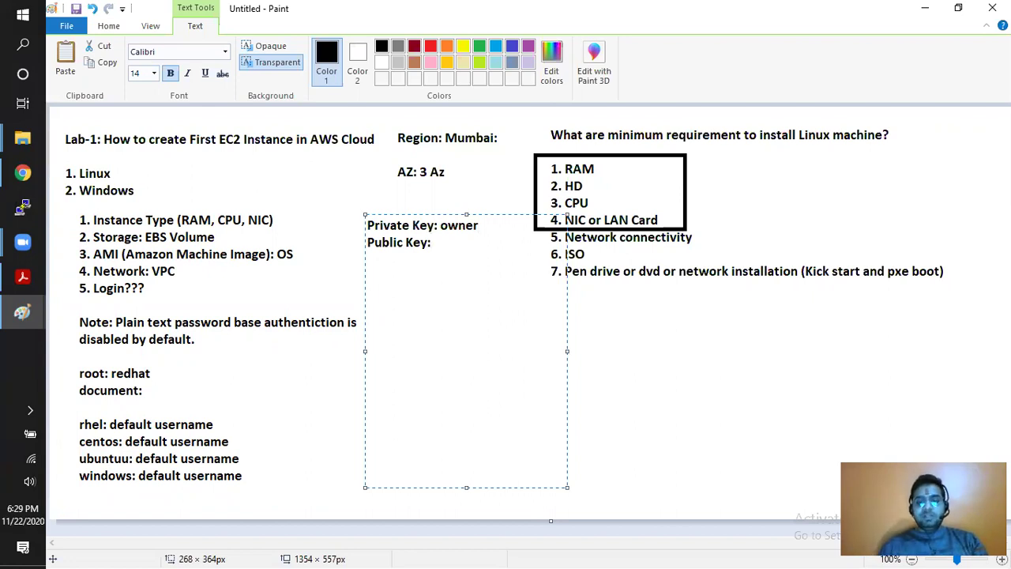
{"action": "type", "text": "AWS side"}
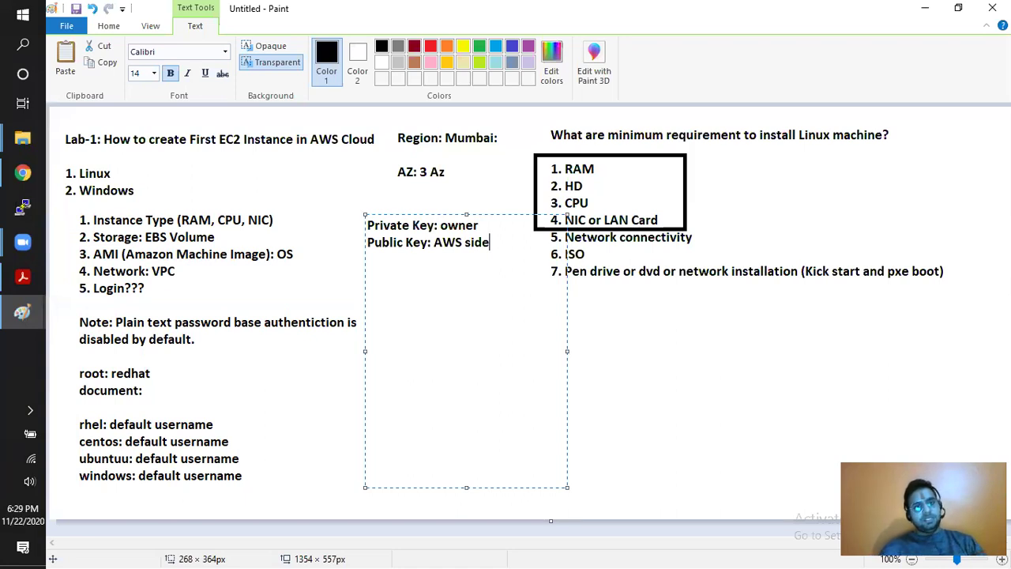
{"action": "key", "text": "Return"}
{"action": "key", "text": "Return"}
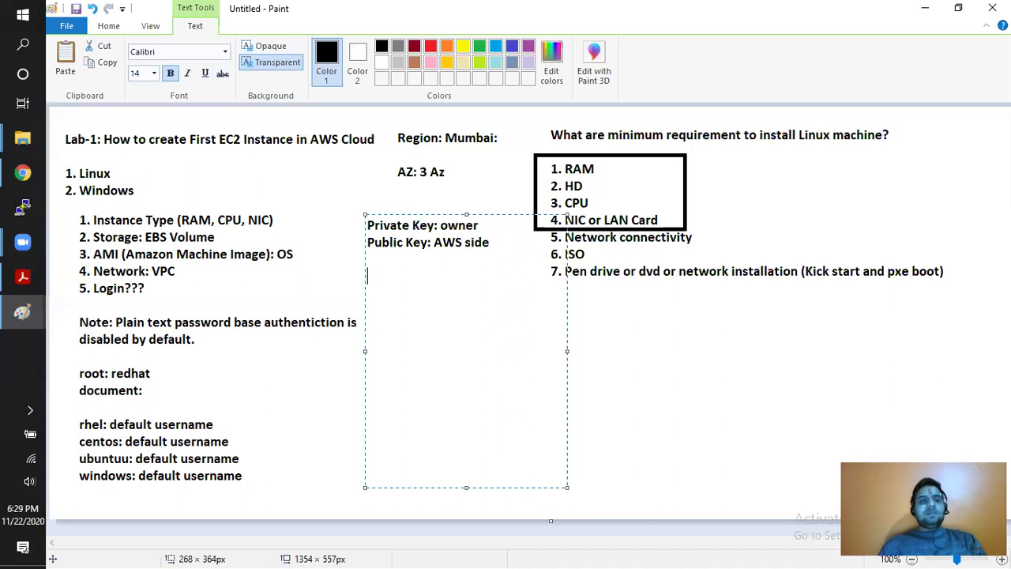
- Type the lines '6. Security??? Firewall', 'Security Group', 'Linux: Remote login:' and 'ssh,telnet,ftp,sftp'
{"action": "type", "text": "6. Security"}
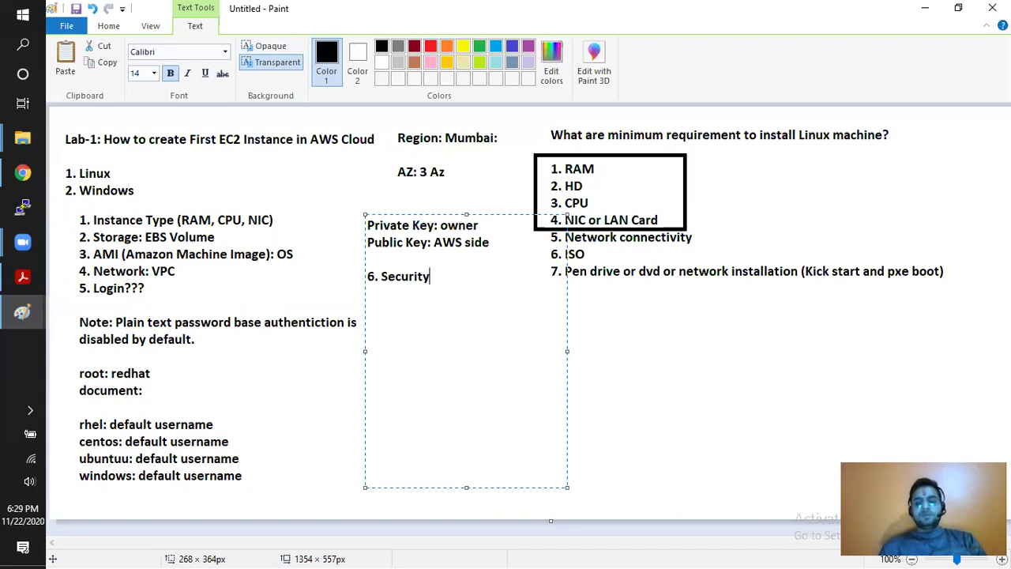
{"action": "type", "text": "??? Firewall"}
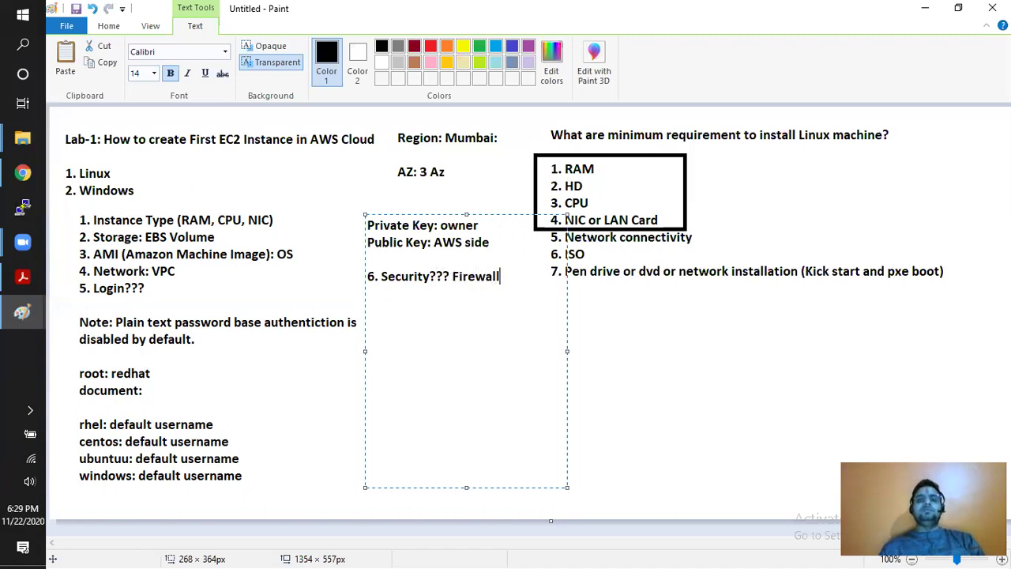
{"action": "key", "text": "Return"}
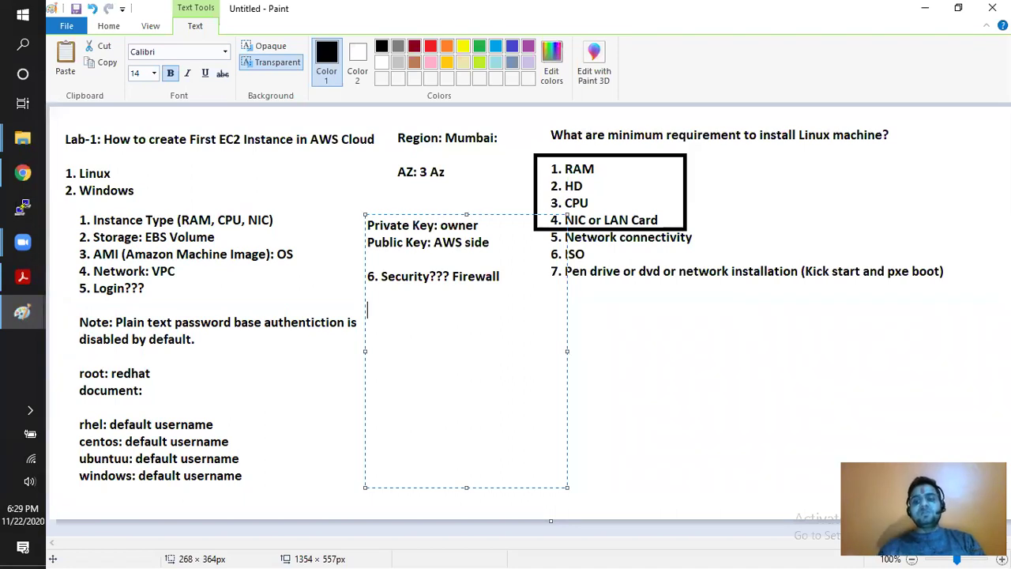
{"action": "type", "text": "Secur"}
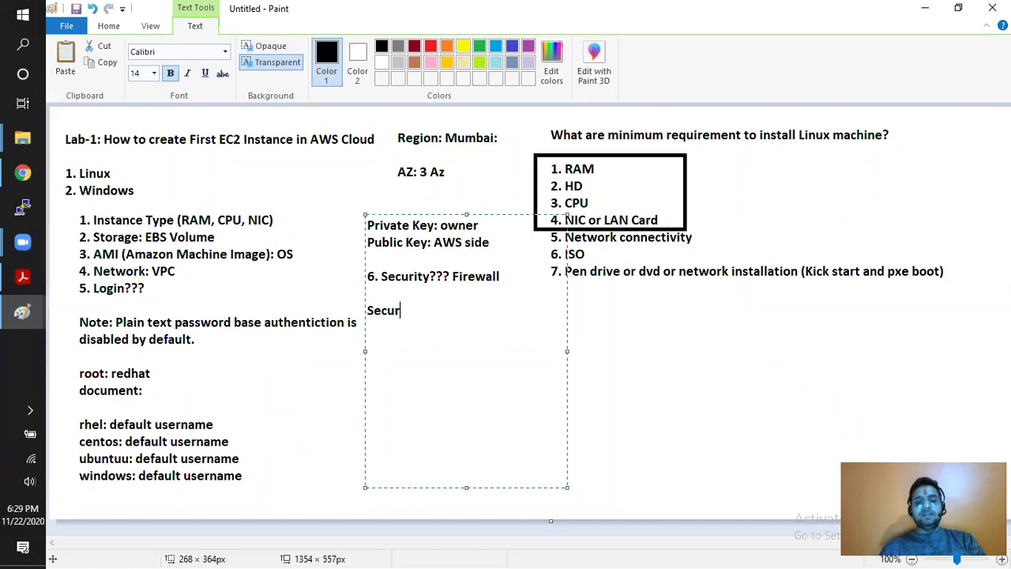
{"action": "type", "text": "ity Group"}
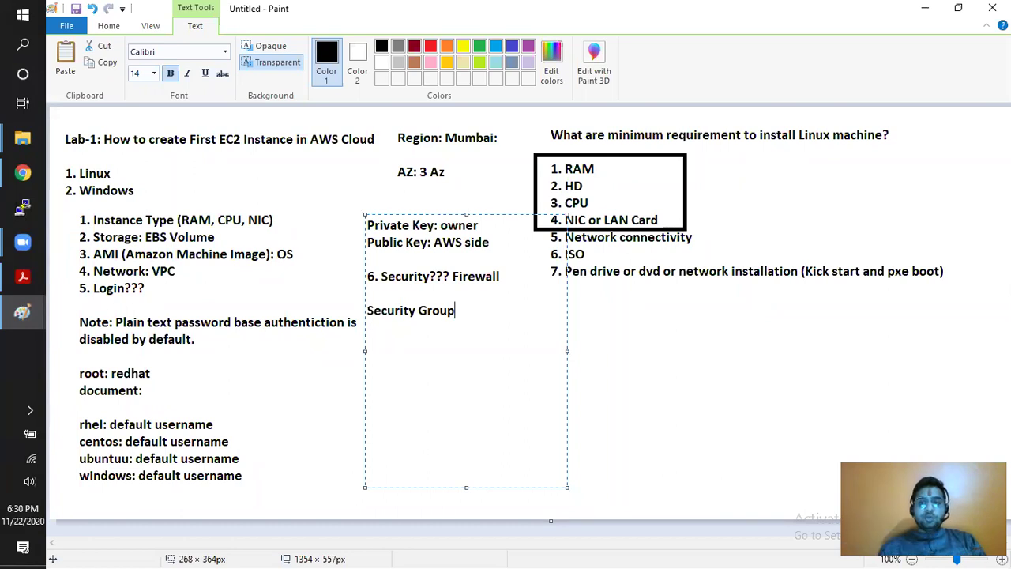
{"action": "key", "text": "Return"}
{"action": "key", "text": "Return"}
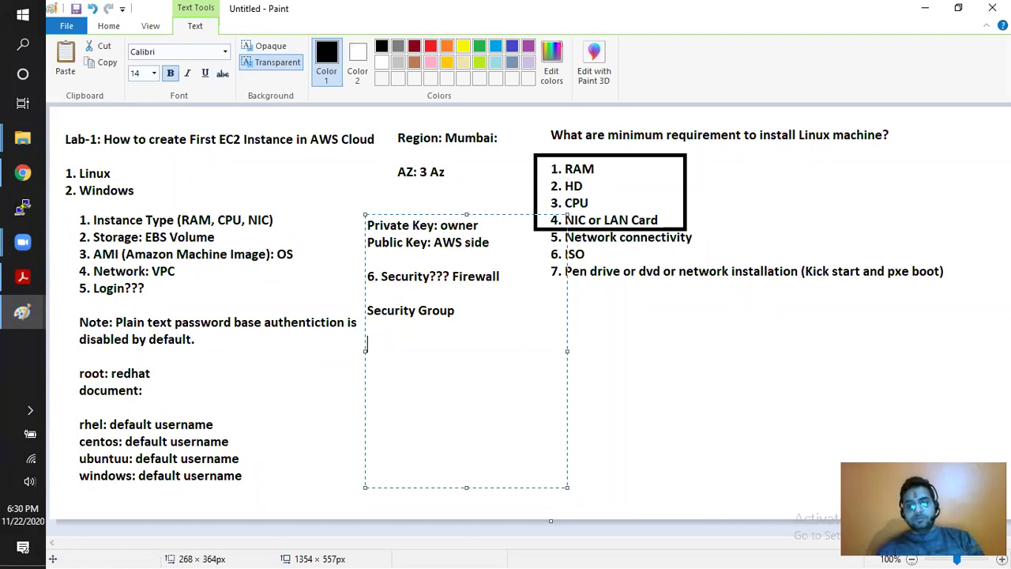
{"action": "type", "text": "Linux"}
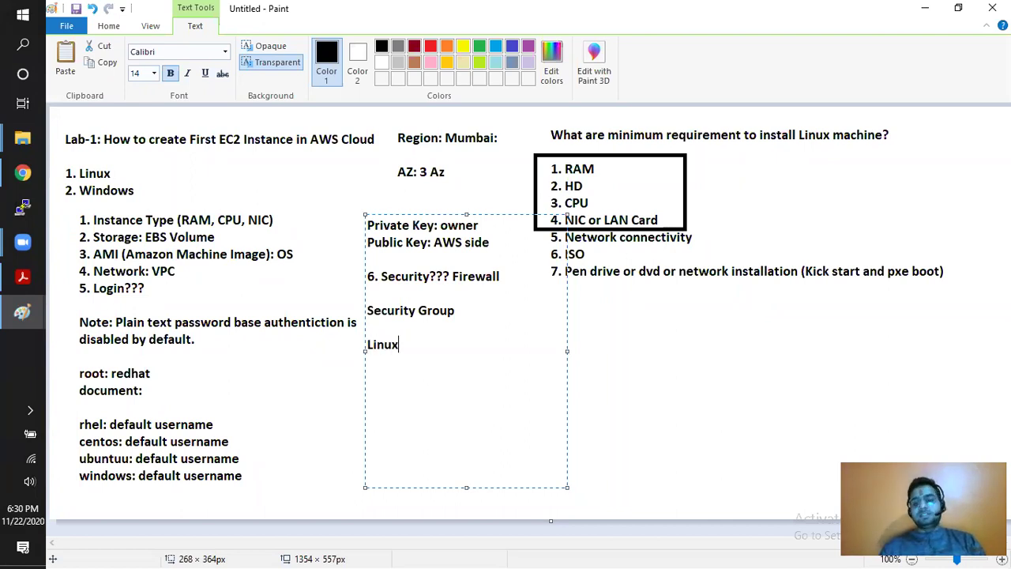
{"action": "type", "text": ":  Remote login:"}
{"action": "key", "text": "Return"}
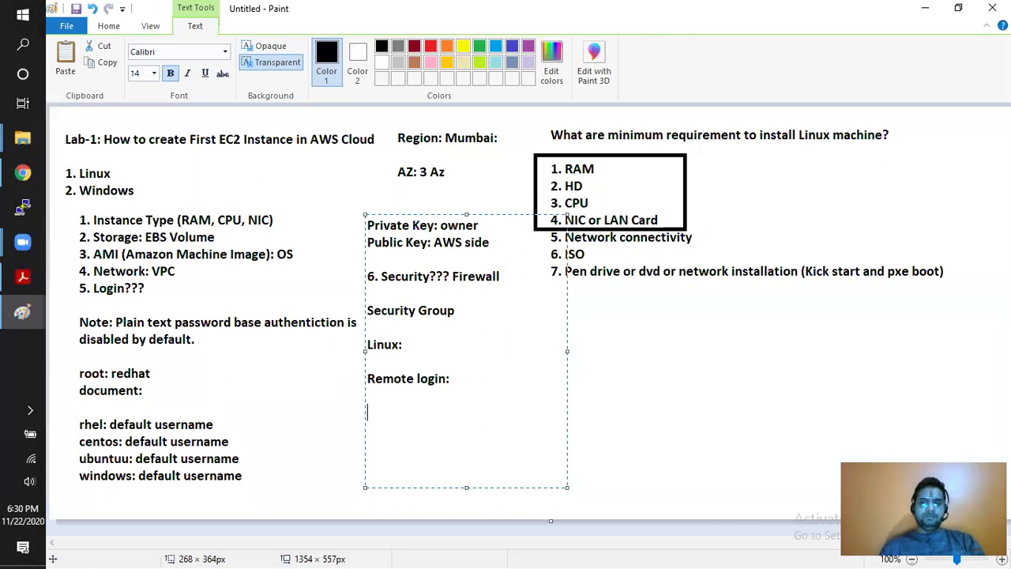
{"action": "type", "text": "ssh,telnet"}
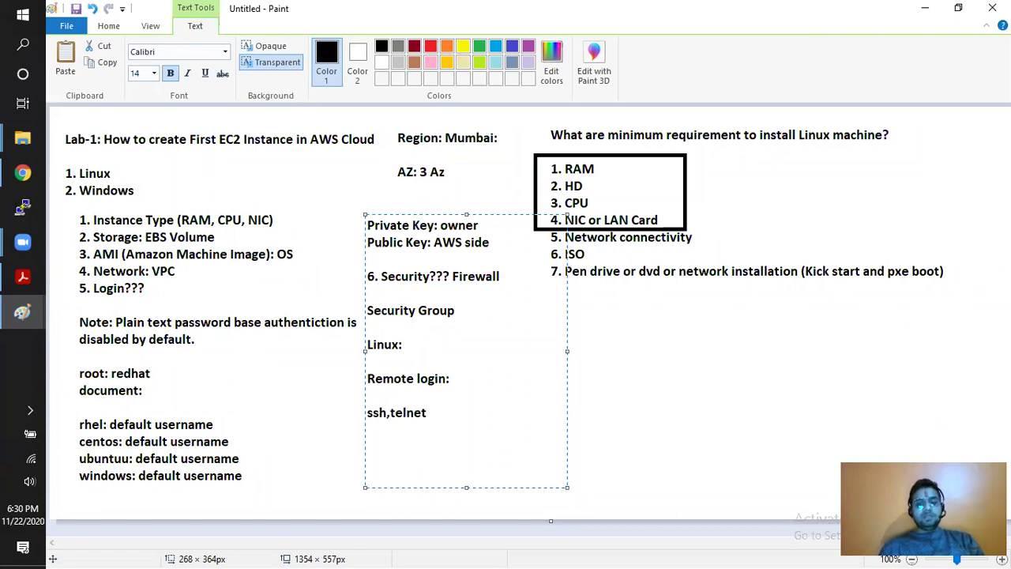
{"action": "type", "text": ",ftp"}
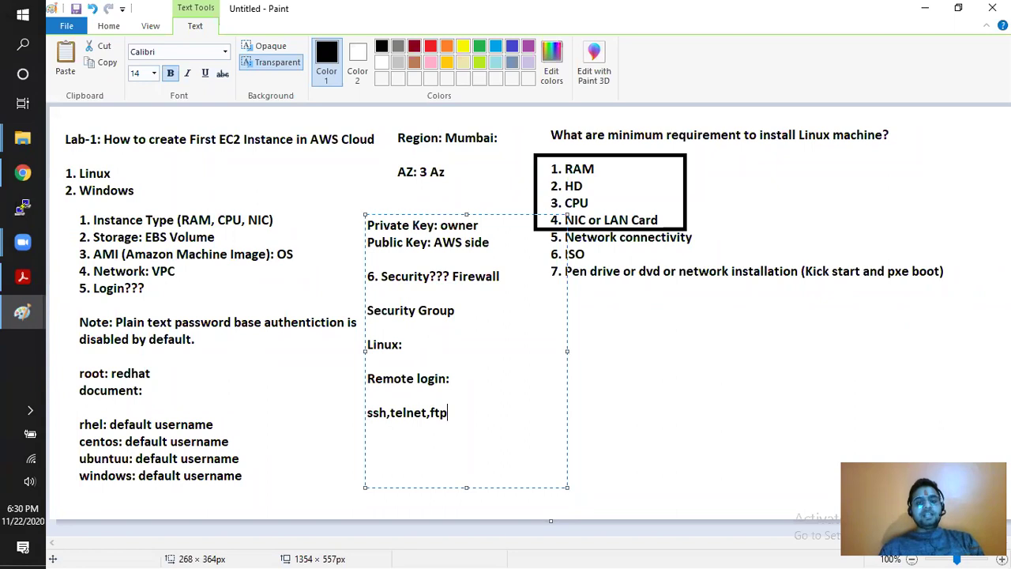
{"action": "type", "text": ",sftp"}
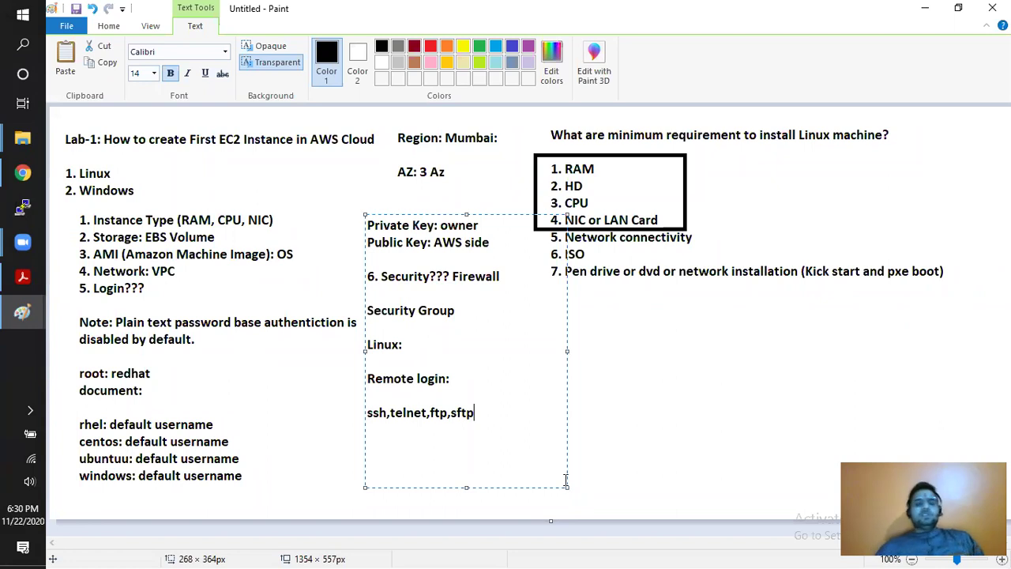
- Commit the notes, add an 'EC2' text box right of Security Group, and switch to the AWS console in Chrome
{"action": "left_click", "coordinate": [611, 370]}
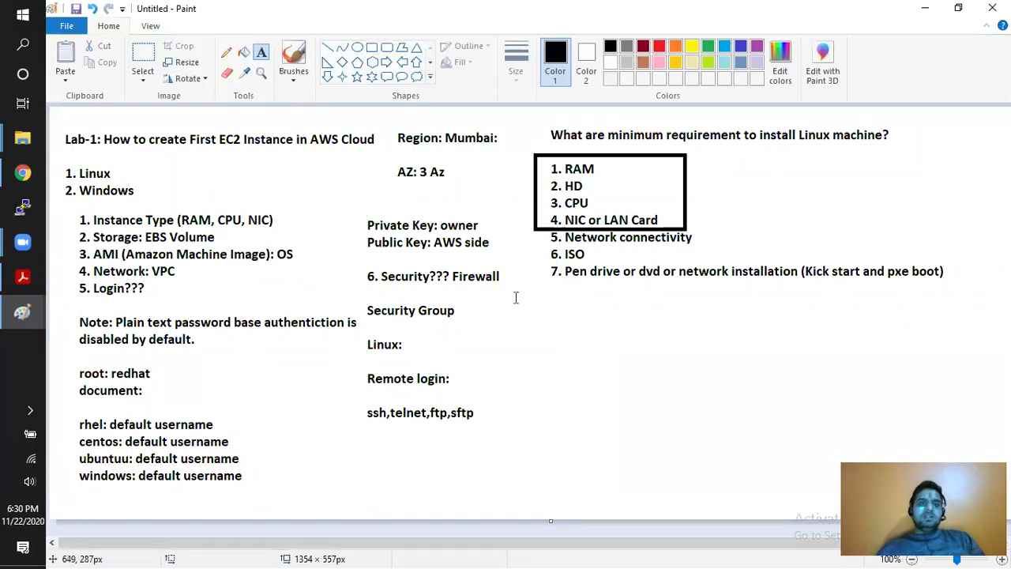
{"action": "left_click_drag", "start_coordinate": [188, 124], "coordinate": [387, 160]}
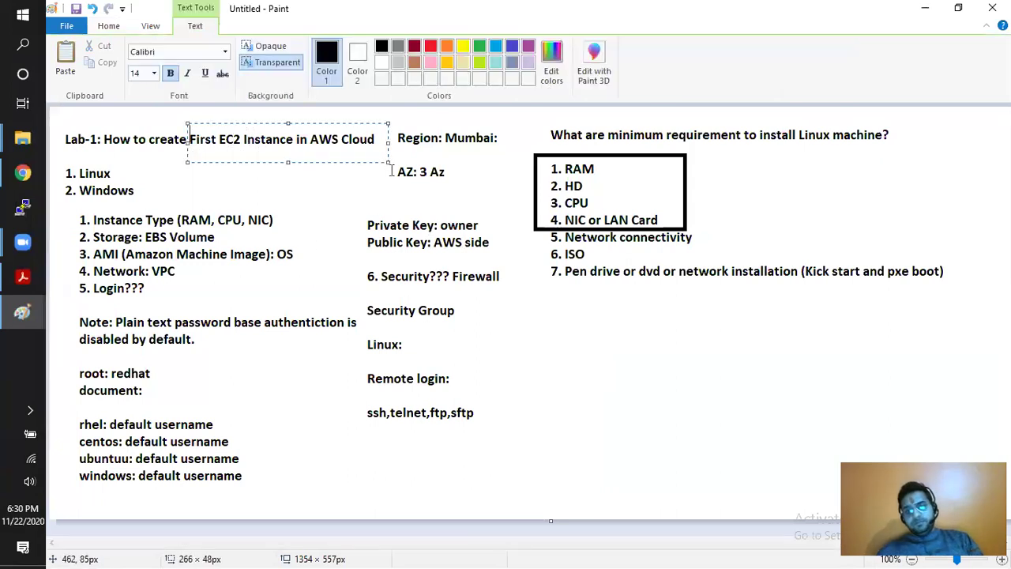
{"action": "left_click_drag", "start_coordinate": [529, 312], "coordinate": [728, 355]}
{"action": "type", "text": "EC2"}
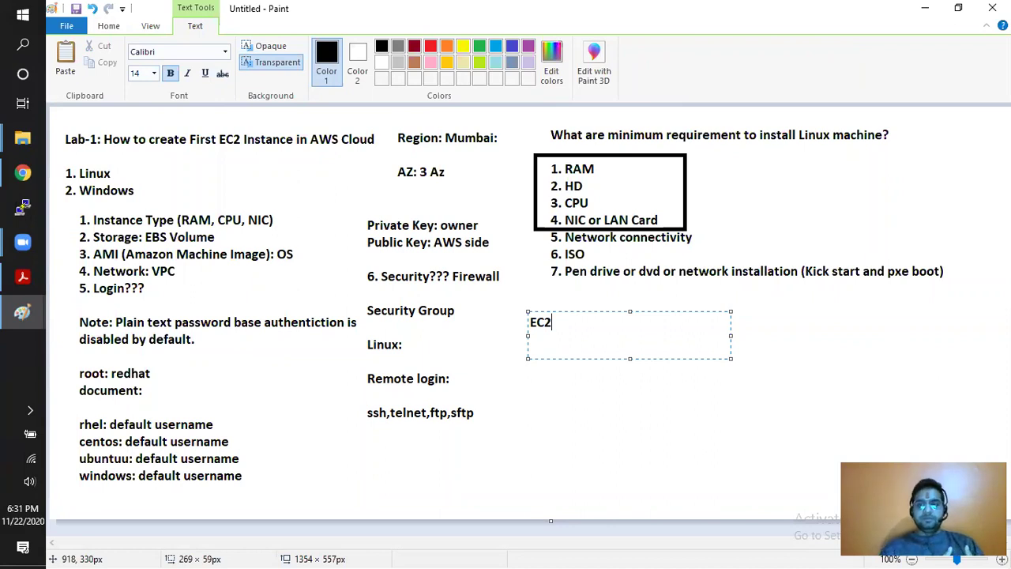
{"action": "left_click", "coordinate": [22, 172]}
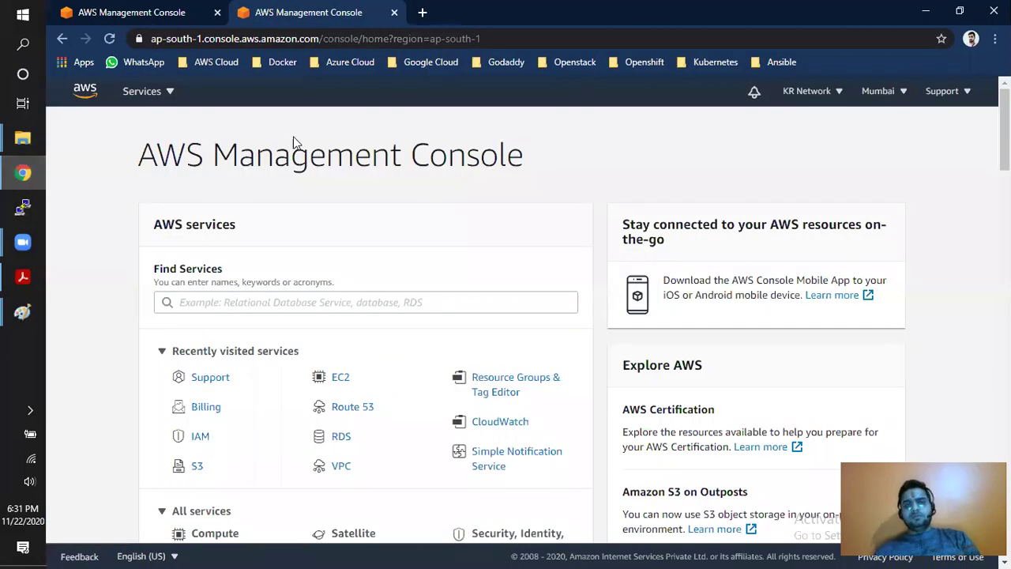
- Close the duplicate console tab and open EC2 by searching 'EC2' in Services
{"action": "left_click", "coordinate": [216, 13]}
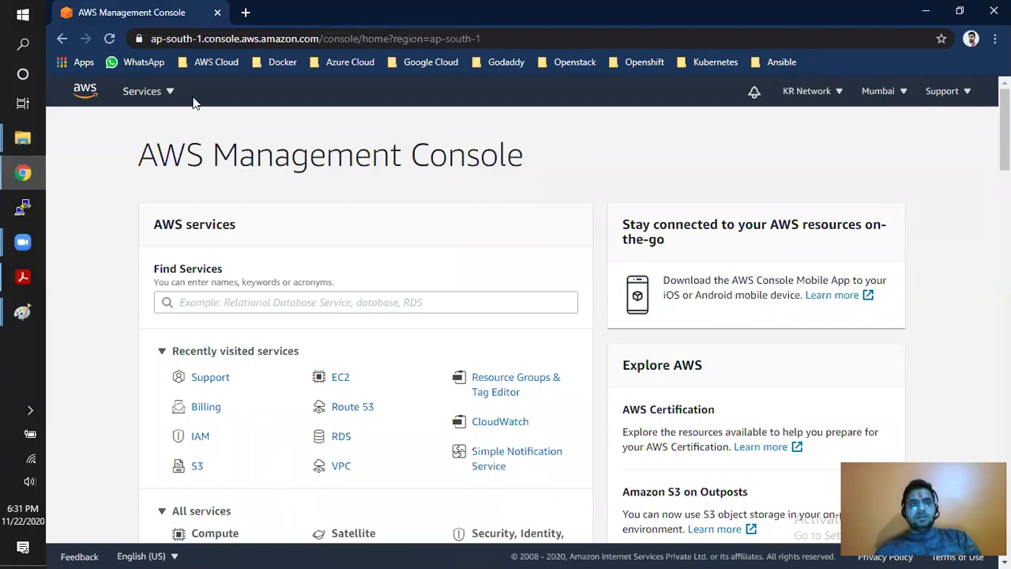
{"action": "left_click", "coordinate": [169, 95]}
{"action": "type", "text": "RDS"}
{"action": "left_click_drag", "start_coordinate": [415, 168], "coordinate": [334, 166]}
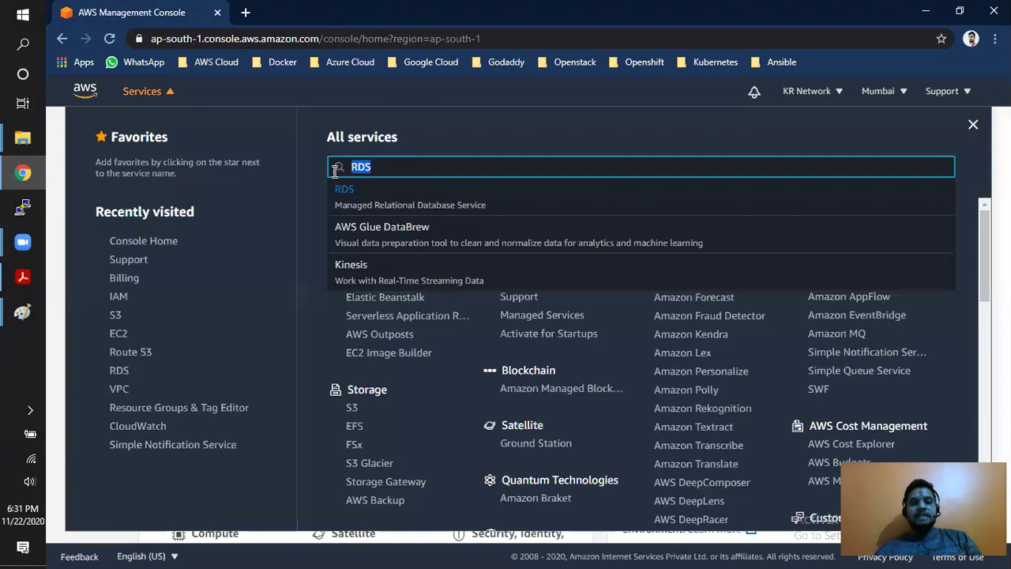
{"action": "type", "text": "EC2"}
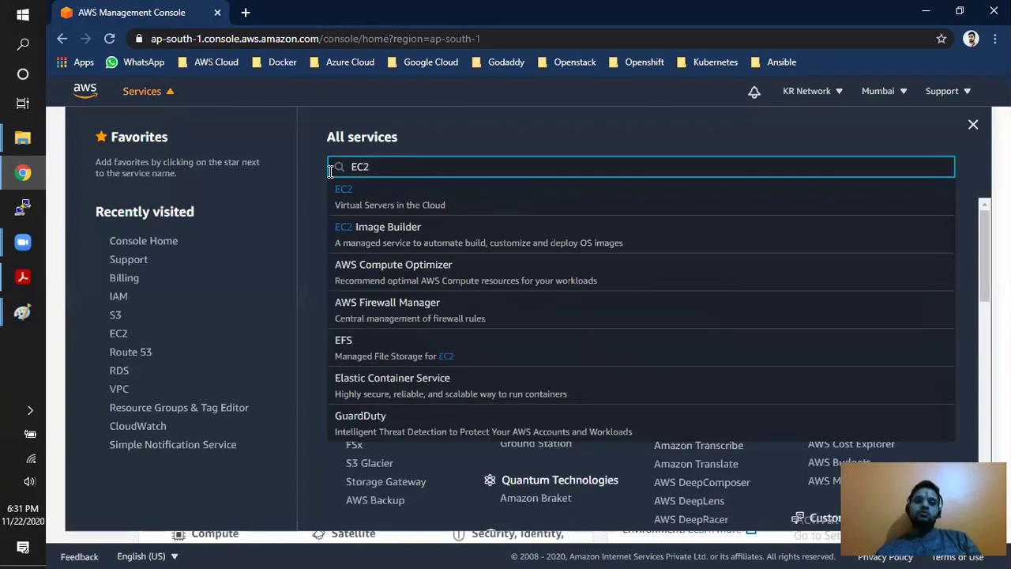
{"action": "left_click", "coordinate": [402, 203]}
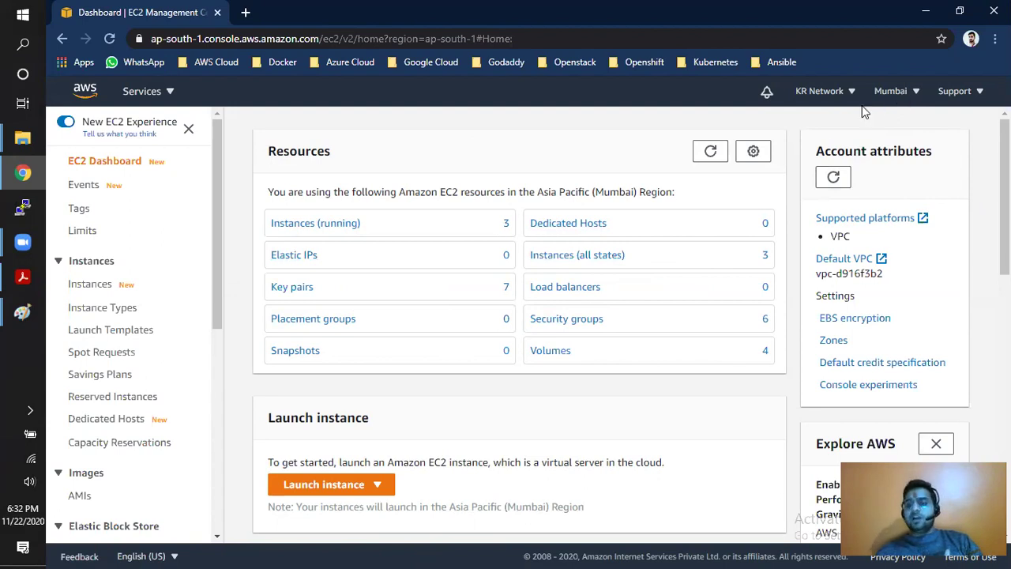
{"action": "scroll", "coordinate": [758, 225], "scroll_direction": "down", "scroll_amount": 5}
{"action": "scroll", "coordinate": [751, 234], "scroll_direction": "down", "scroll_amount": 3}
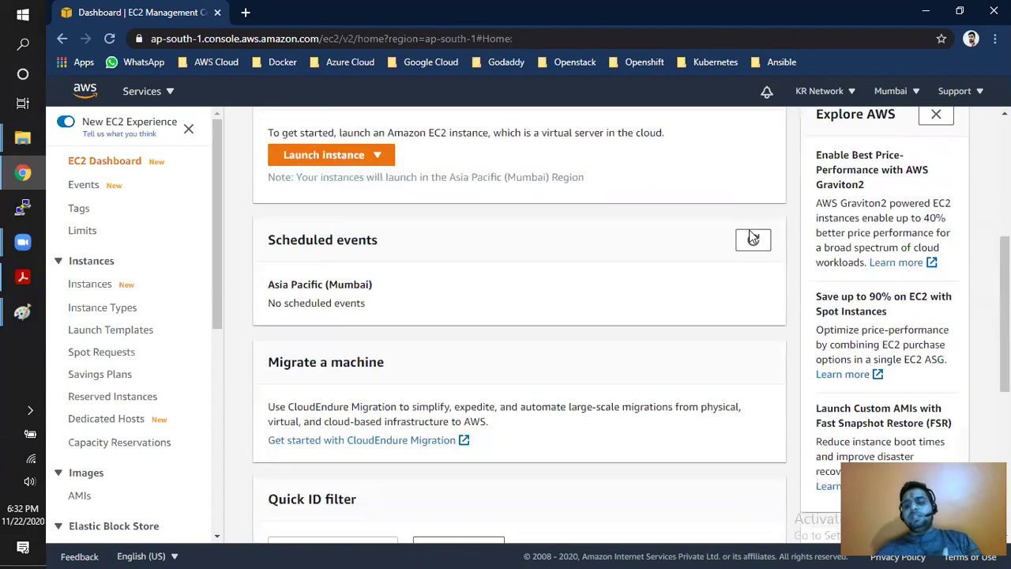
{"action": "scroll", "coordinate": [751, 237], "scroll_direction": "down", "scroll_amount": 2}
{"action": "scroll", "coordinate": [751, 239], "scroll_direction": "down", "scroll_amount": 1}
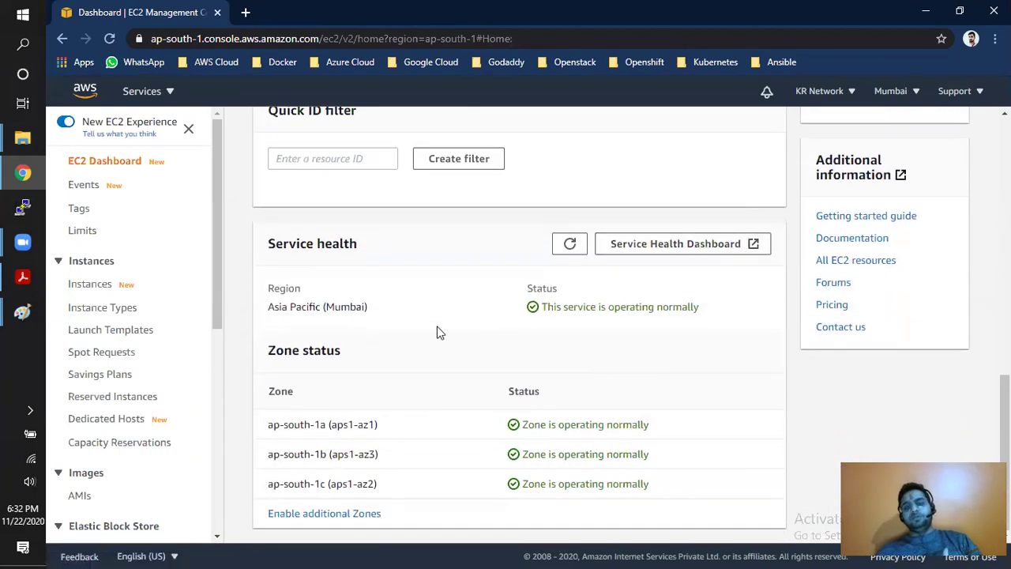
{"action": "left_click", "coordinate": [914, 91]}
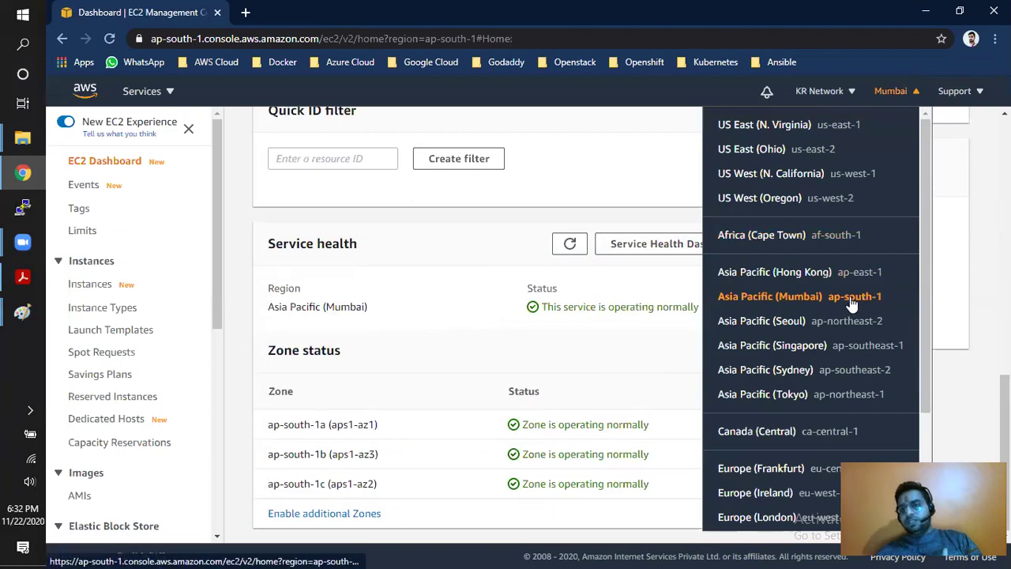
{"action": "left_click", "coordinate": [553, 359]}
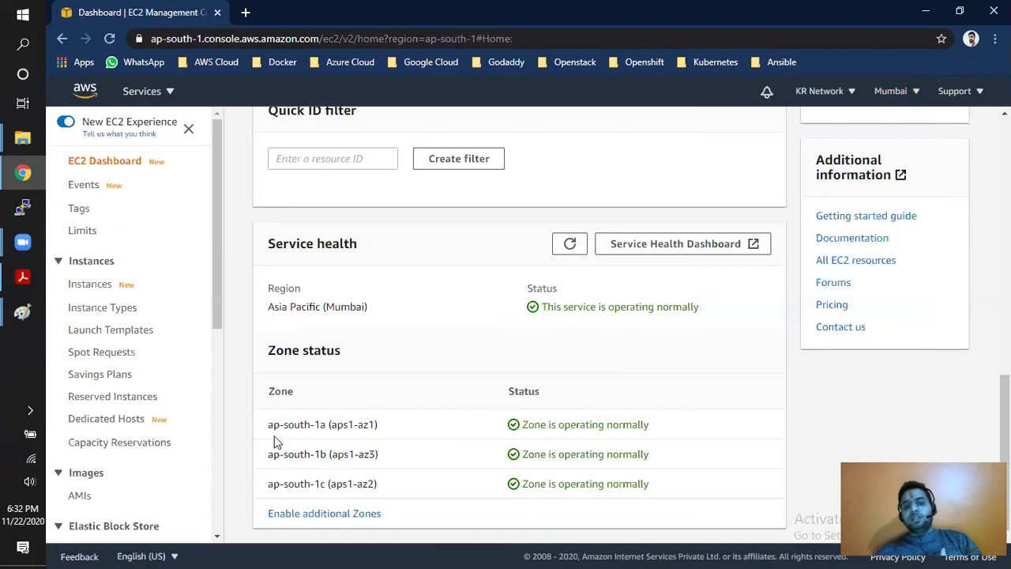
{"action": "left_click_drag", "start_coordinate": [268, 425], "coordinate": [325, 426]}
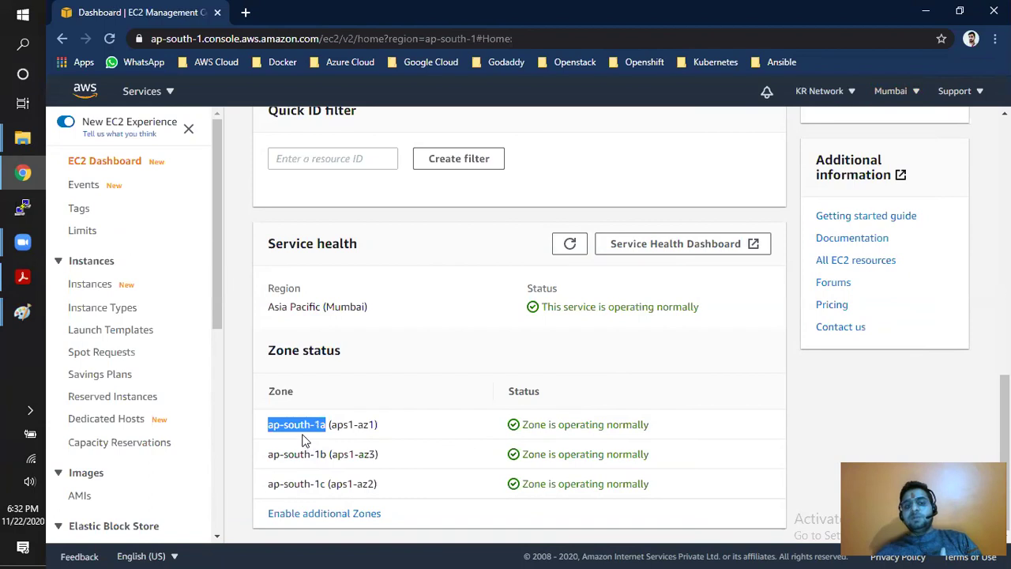
{"action": "left_click_drag", "start_coordinate": [269, 454], "coordinate": [327, 455]}
{"action": "left_click_drag", "start_coordinate": [268, 483], "coordinate": [325, 484]}
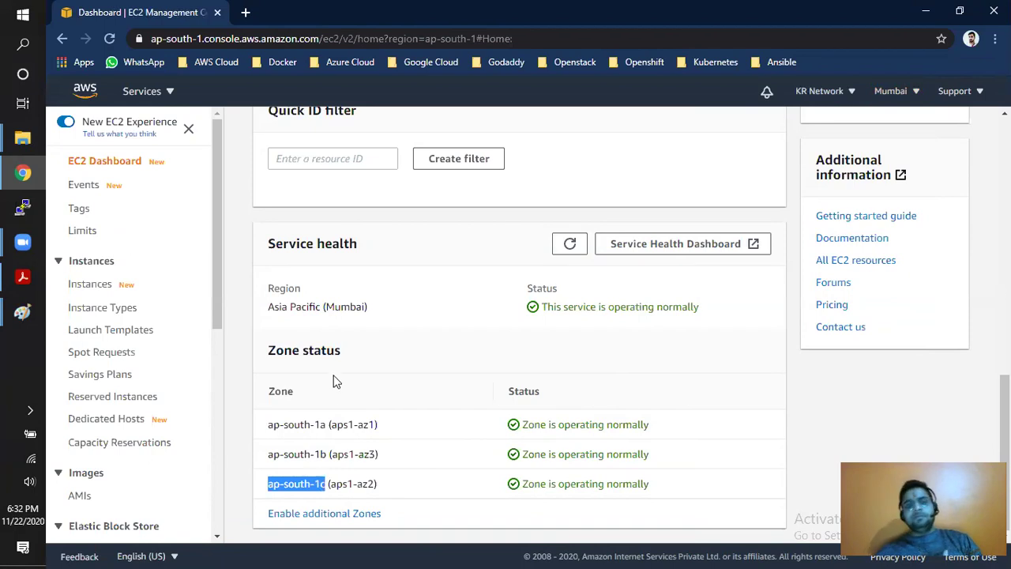
{"action": "scroll", "coordinate": [334, 379], "scroll_direction": "up", "scroll_amount": 1}
{"action": "scroll", "coordinate": [603, 472], "scroll_direction": "down", "scroll_amount": 1}
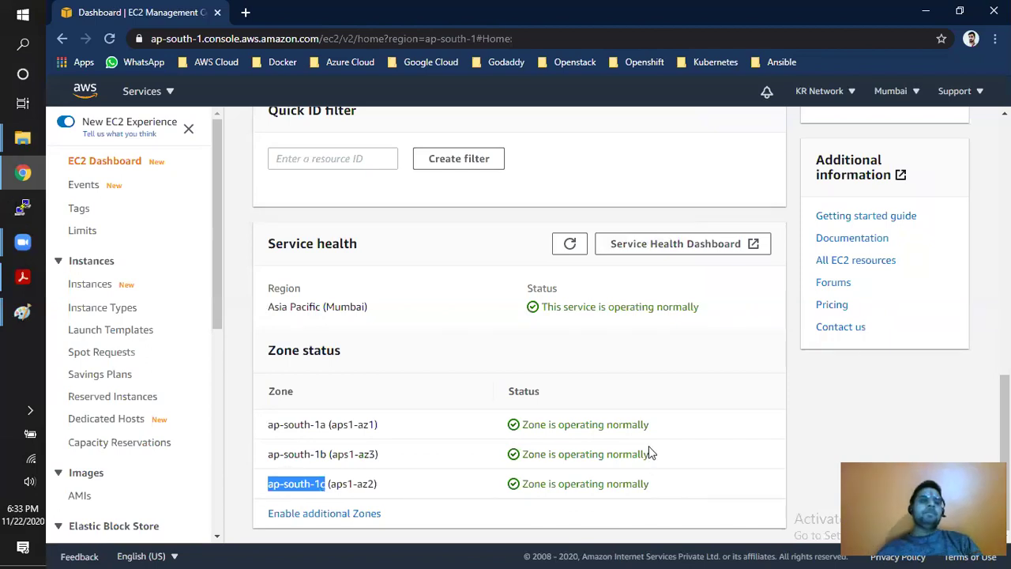
{"action": "scroll", "coordinate": [649, 453], "scroll_direction": "up", "scroll_amount": 10}
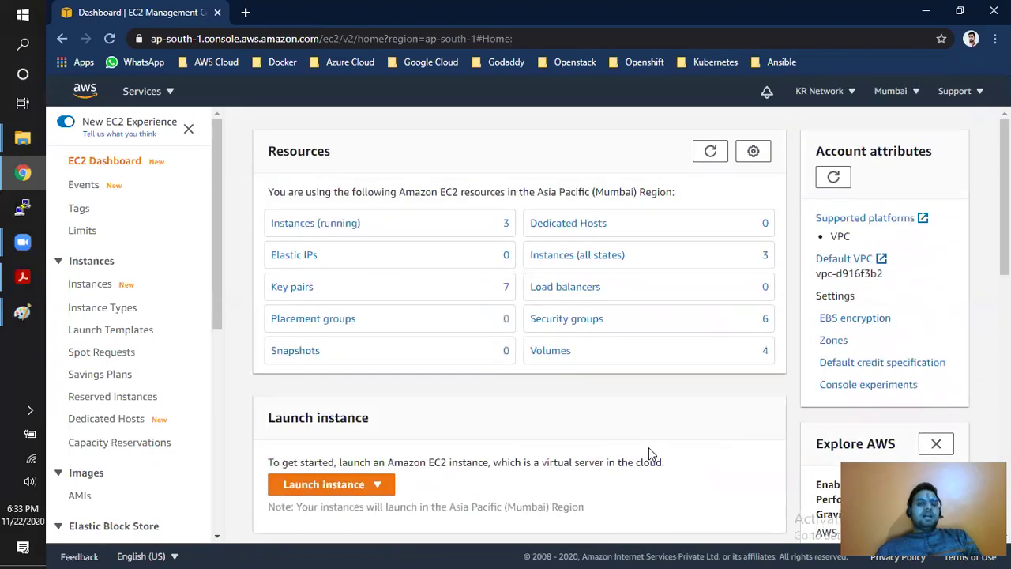
- Terminate Server-1, Server-2 and Server-3 from the Instances list and start the Launch instance wizard
{"action": "left_click", "coordinate": [103, 292]}
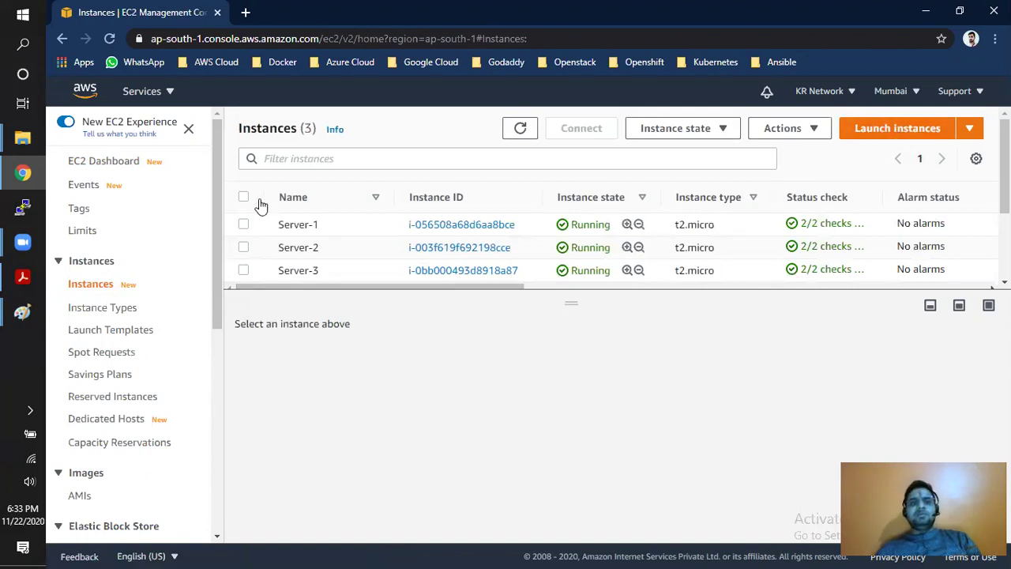
{"action": "left_click", "coordinate": [698, 129]}
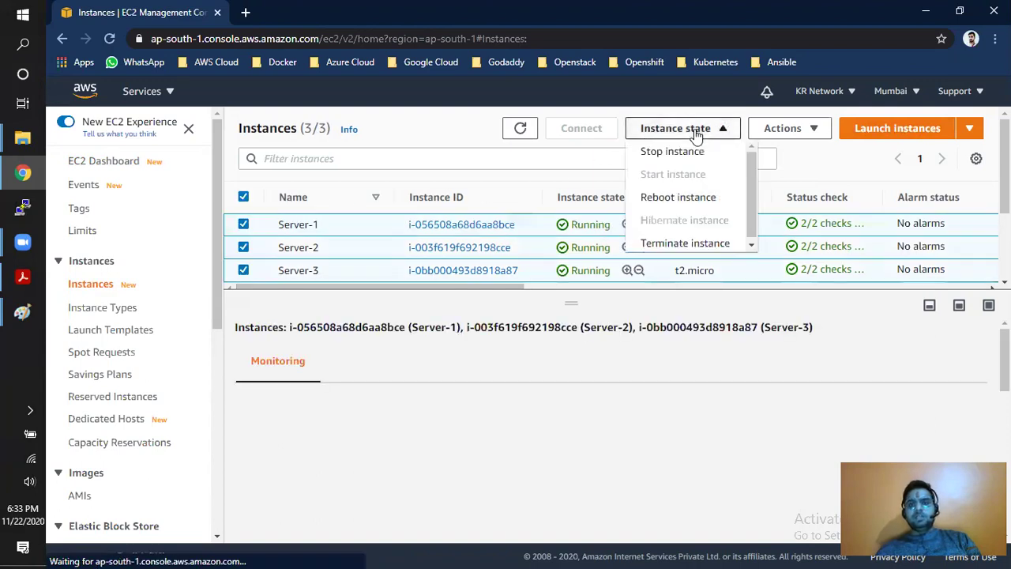
{"action": "left_click", "coordinate": [700, 245]}
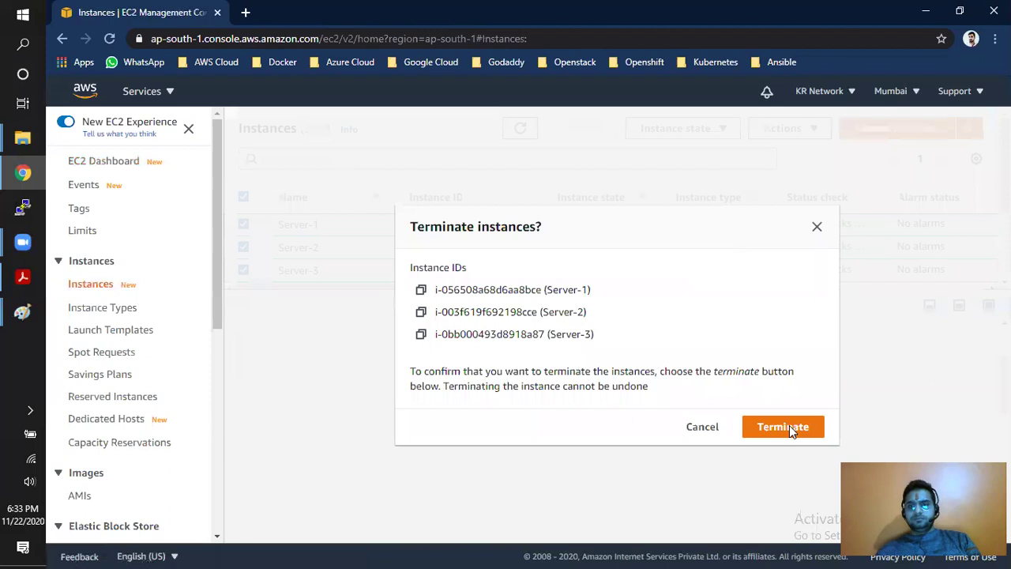
{"action": "left_click", "coordinate": [790, 427]}
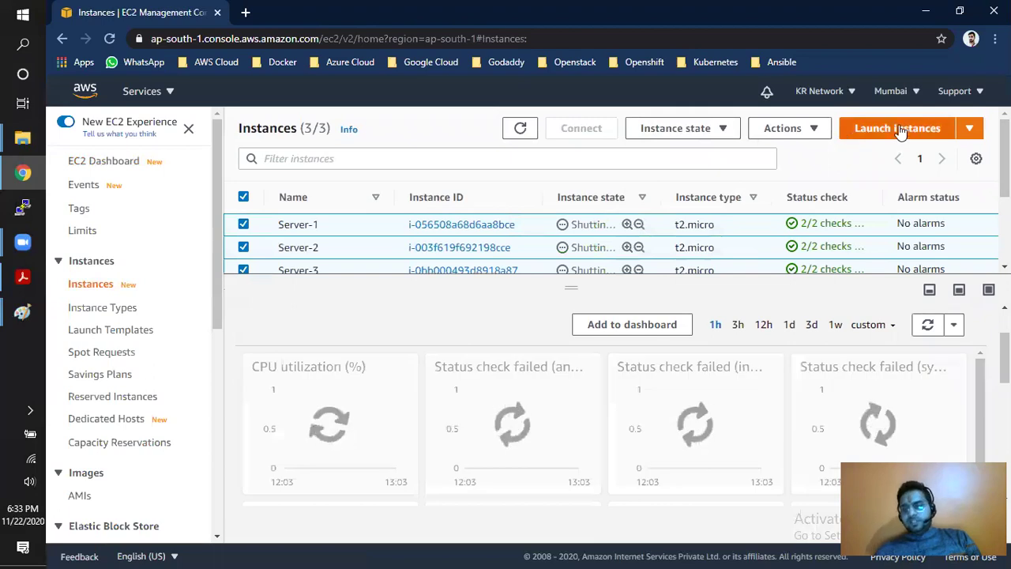
{"action": "left_click", "coordinate": [891, 132]}
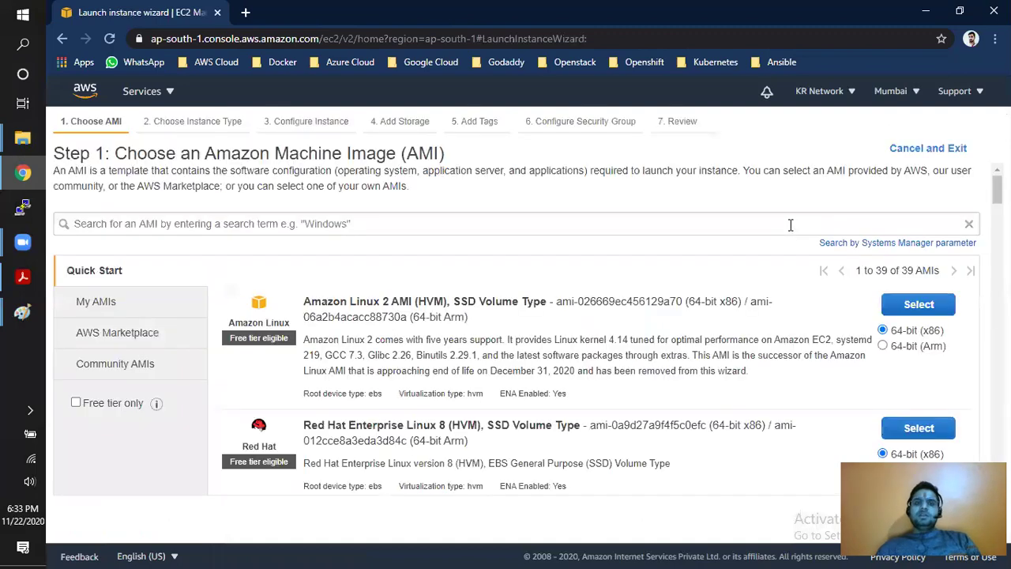
{"action": "left_click_drag", "start_coordinate": [117, 153], "coordinate": [450, 162]}
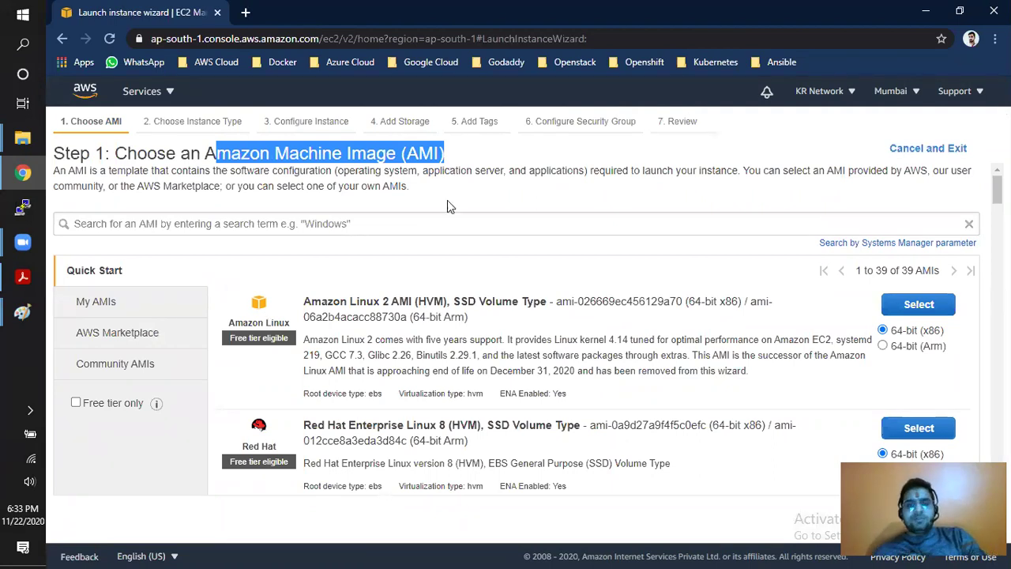
{"action": "left_click_drag", "start_coordinate": [327, 301], "coordinate": [411, 302]}
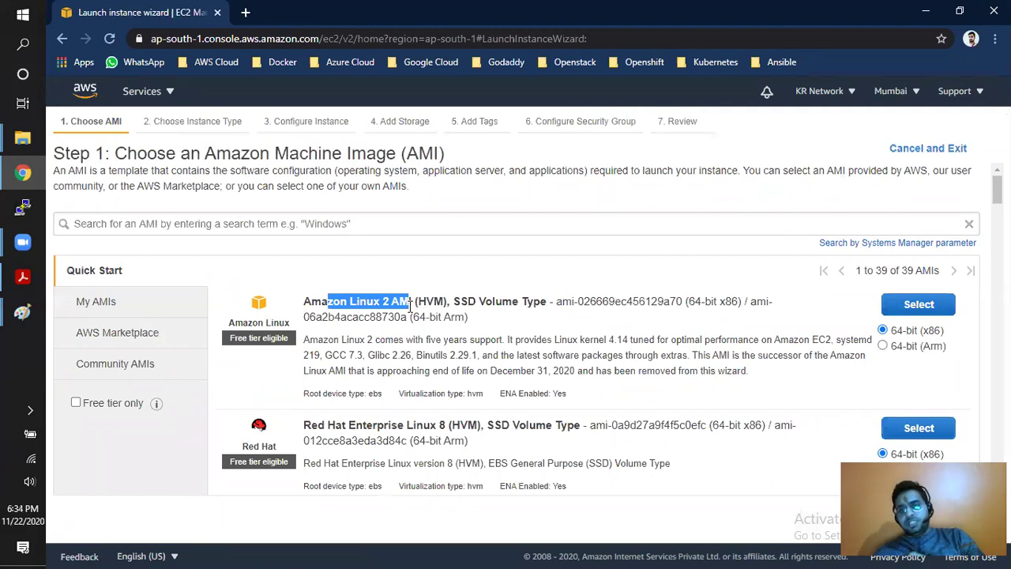
{"action": "scroll", "coordinate": [385, 407], "scroll_direction": "down", "scroll_amount": 1}
{"action": "left_click_drag", "start_coordinate": [319, 355], "coordinate": [483, 351]}
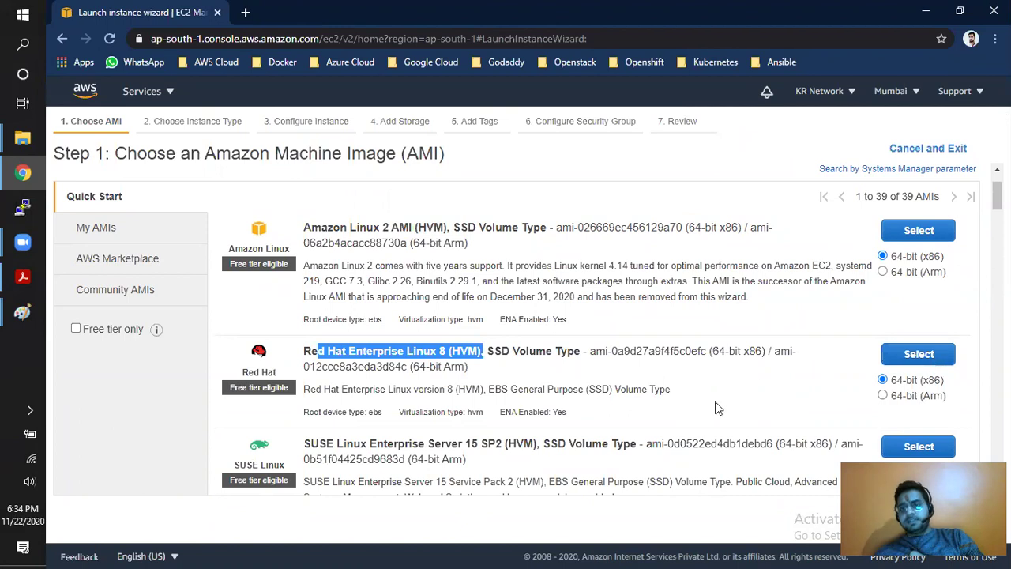
{"action": "scroll", "coordinate": [679, 409], "scroll_direction": "down", "scroll_amount": 2}
{"action": "left_click_drag", "start_coordinate": [320, 299], "coordinate": [539, 299]}
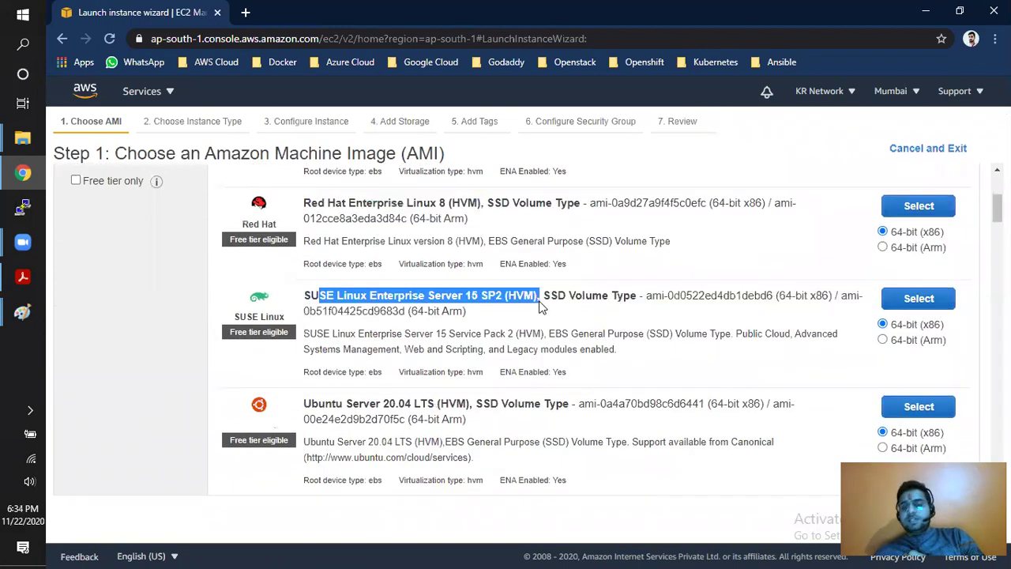
{"action": "left_click_drag", "start_coordinate": [332, 404], "coordinate": [412, 404]}
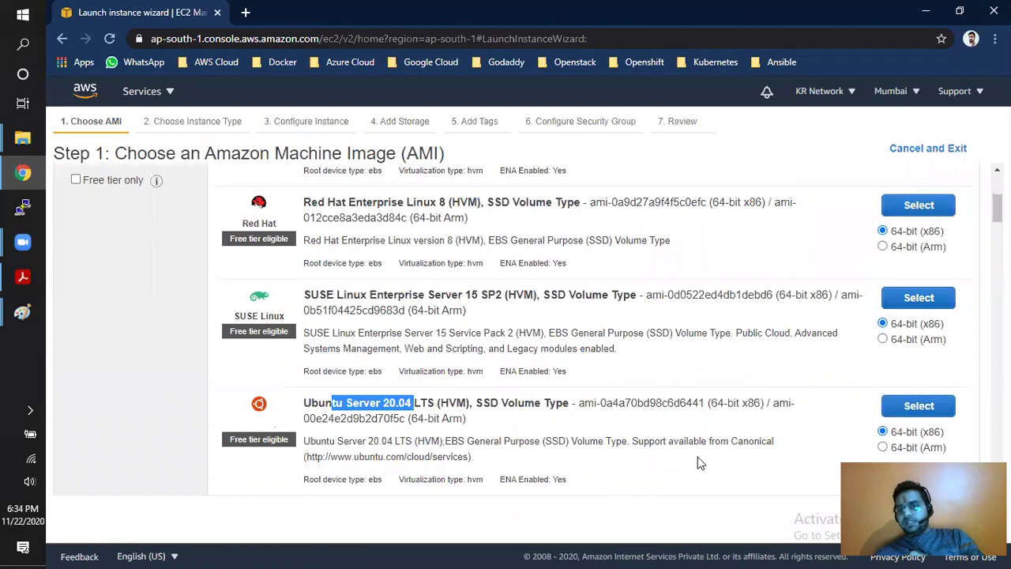
{"action": "scroll", "coordinate": [656, 459], "scroll_direction": "down", "scroll_amount": 2}
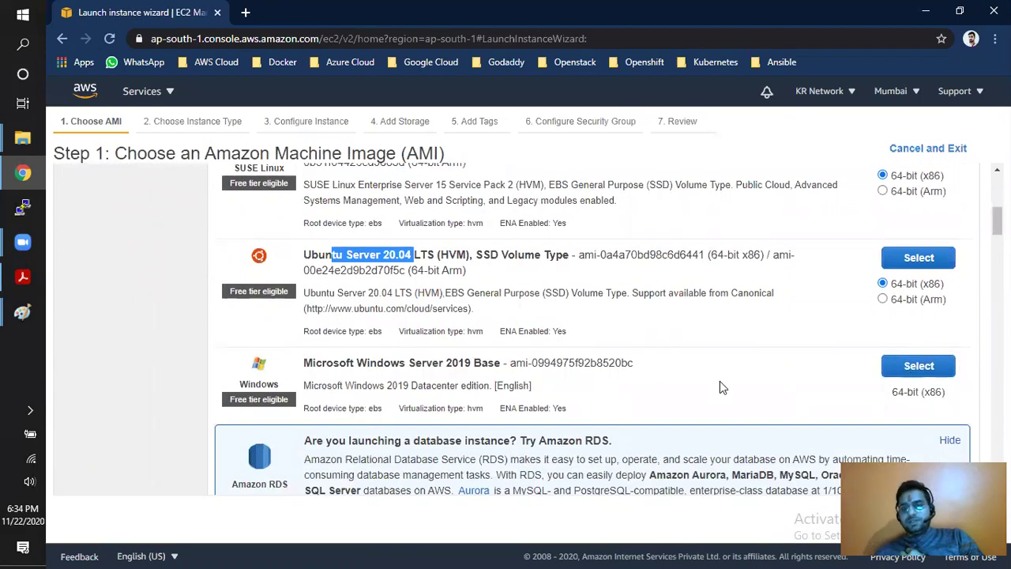
{"action": "scroll", "coordinate": [719, 387], "scroll_direction": "down", "scroll_amount": 2}
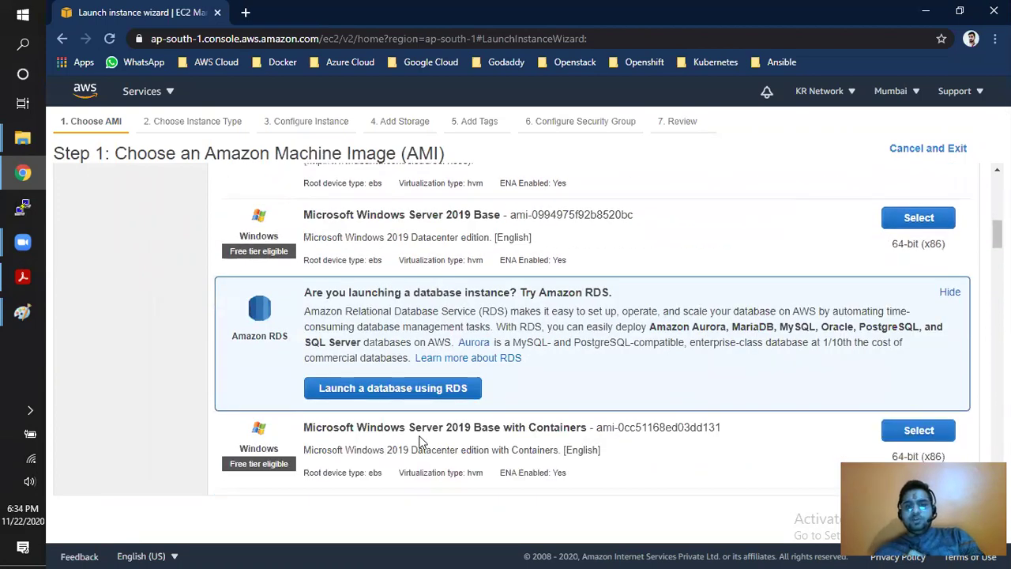
{"action": "scroll", "coordinate": [541, 432], "scroll_direction": "down", "scroll_amount": 3}
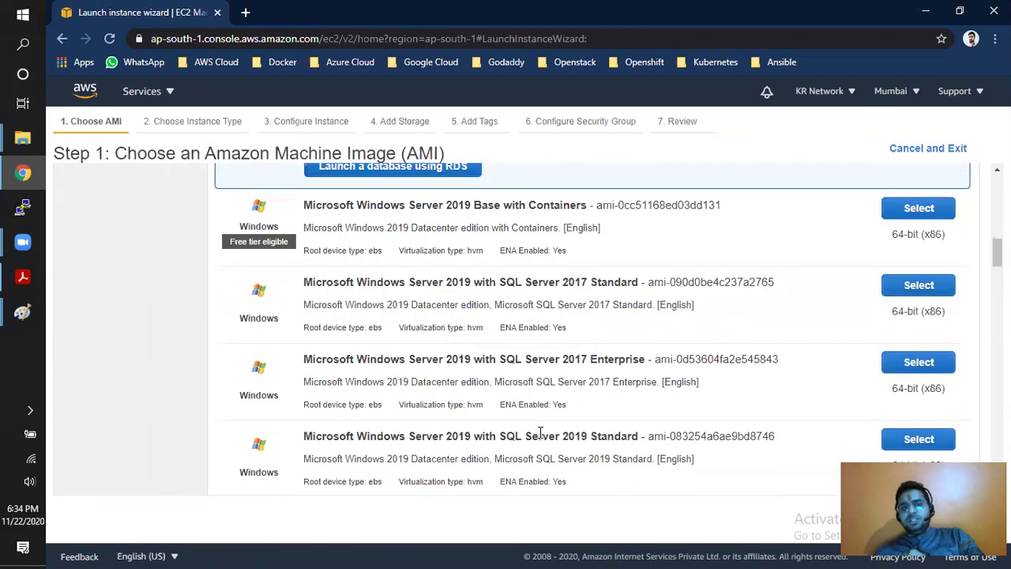
{"action": "scroll", "coordinate": [526, 406], "scroll_direction": "down", "scroll_amount": 10}
{"action": "scroll", "coordinate": [526, 406], "scroll_direction": "up", "scroll_amount": 6}
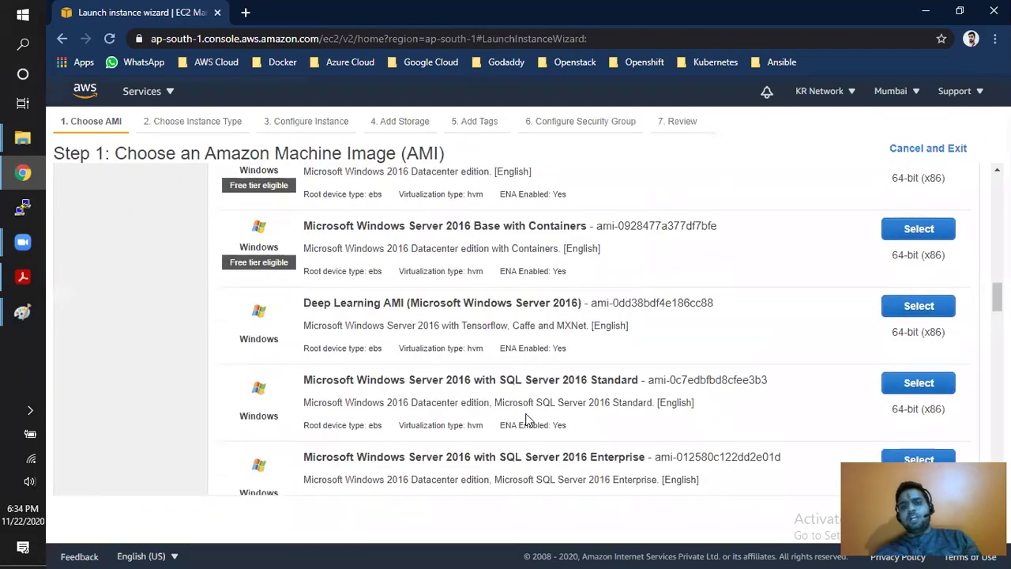
{"action": "scroll", "coordinate": [530, 408], "scroll_direction": "up", "scroll_amount": 20}
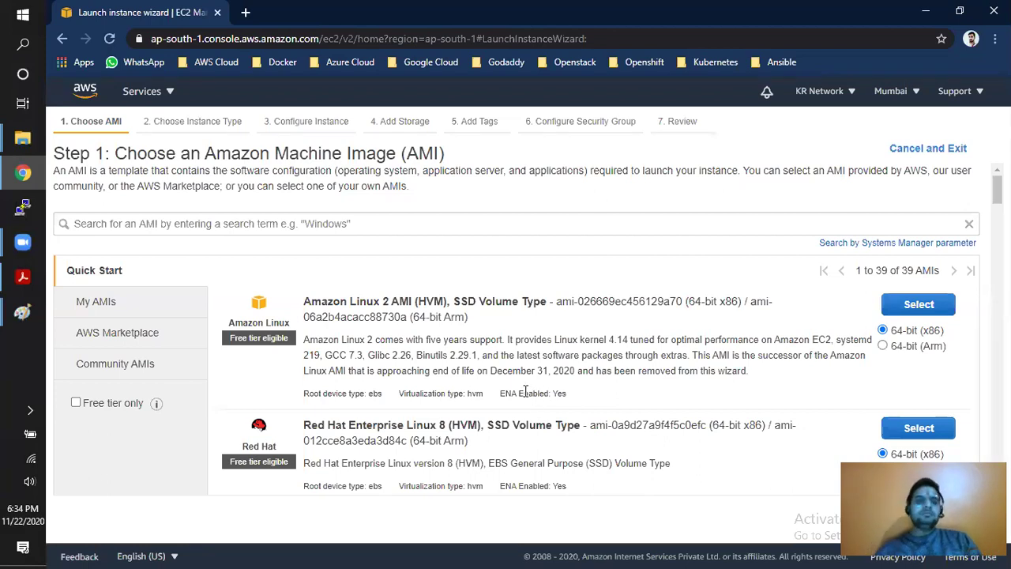
- Browse Community AMIs filtered to Red Hat, then remove the filter to list all 897 images
{"action": "left_click", "coordinate": [126, 369]}
{"action": "scroll", "coordinate": [219, 381], "scroll_direction": "down", "scroll_amount": 3}
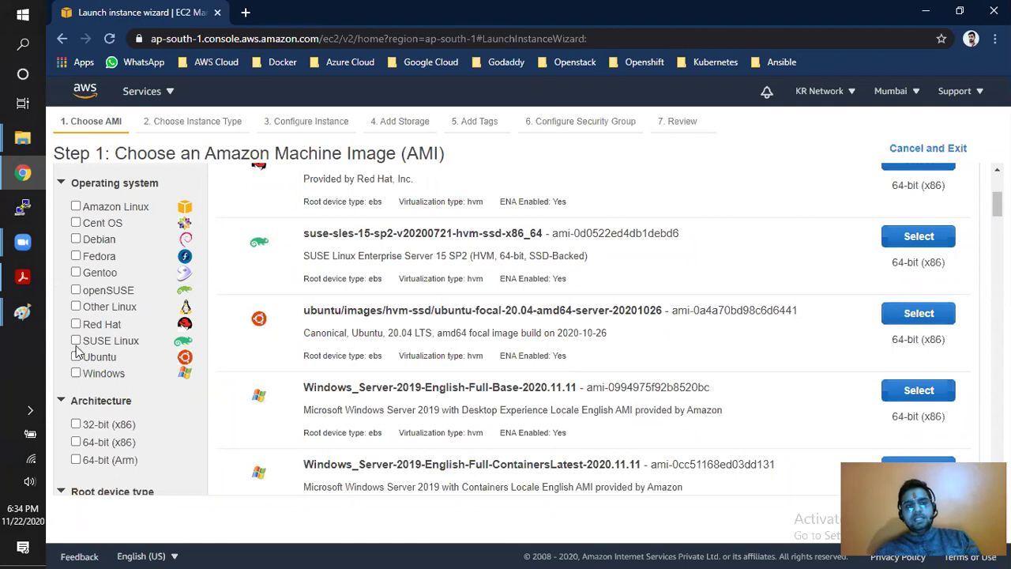
{"action": "left_click", "coordinate": [78, 324]}
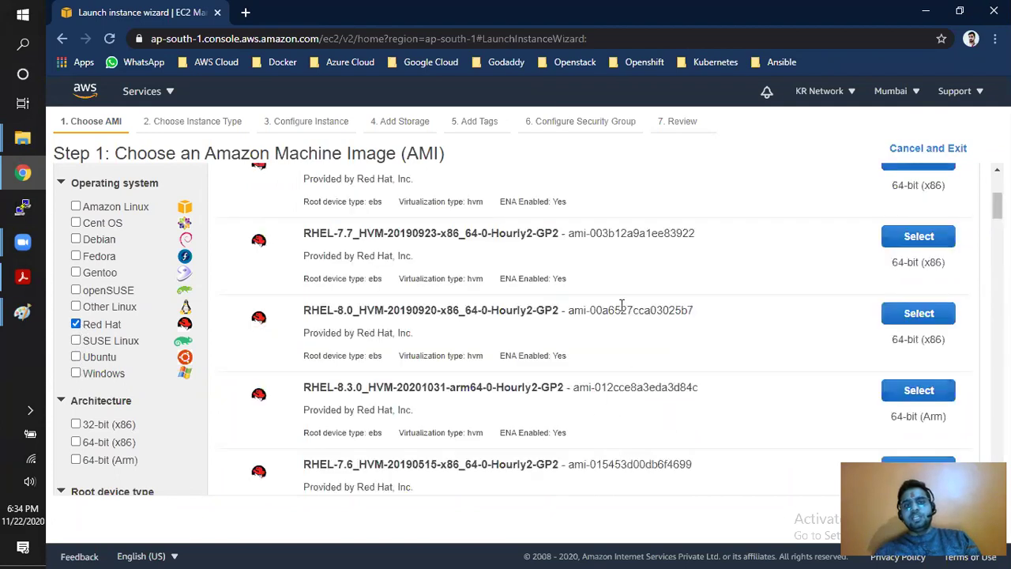
{"action": "scroll", "coordinate": [598, 417], "scroll_direction": "up", "scroll_amount": 3}
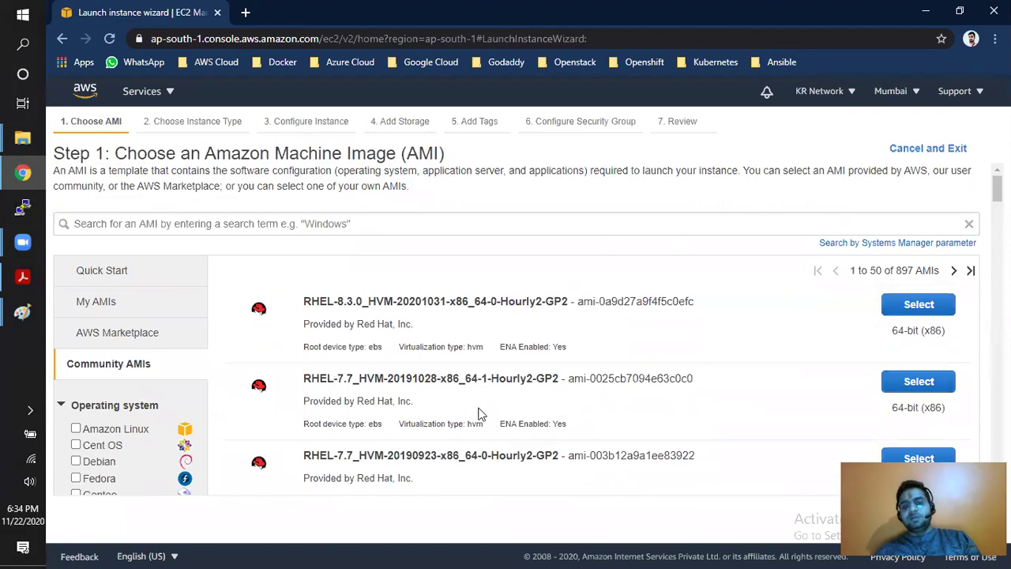
{"action": "scroll", "coordinate": [478, 413], "scroll_direction": "down", "scroll_amount": 3}
{"action": "scroll", "coordinate": [462, 417], "scroll_direction": "down", "scroll_amount": 10}
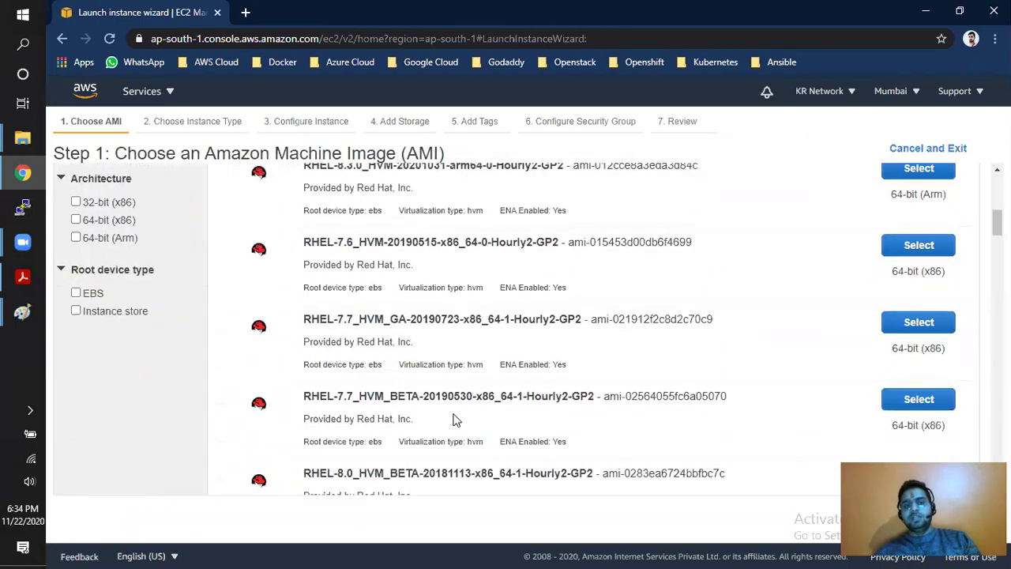
{"action": "scroll", "coordinate": [397, 425], "scroll_direction": "down", "scroll_amount": 3}
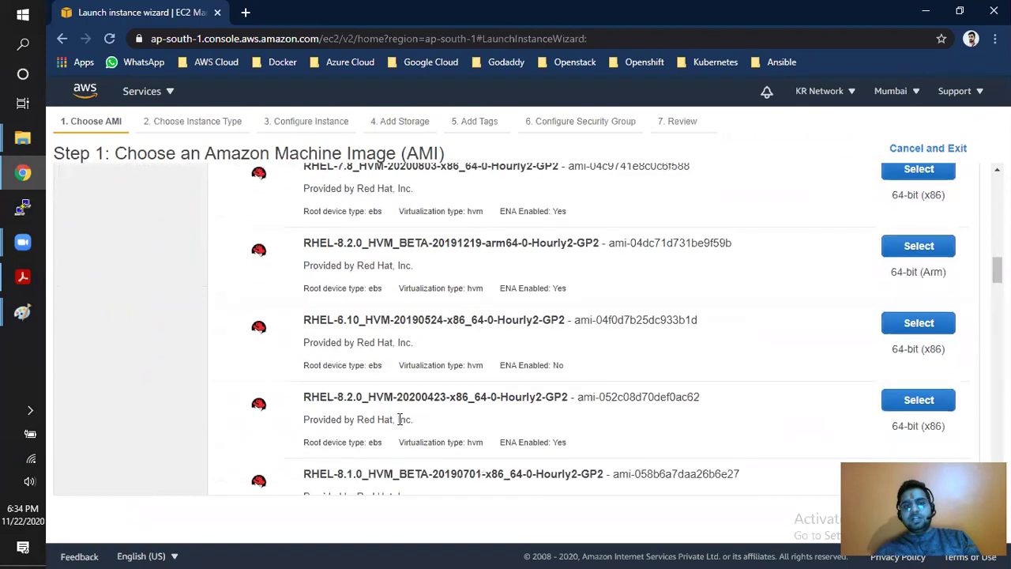
{"action": "scroll", "coordinate": [355, 316], "scroll_direction": "up", "scroll_amount": 3}
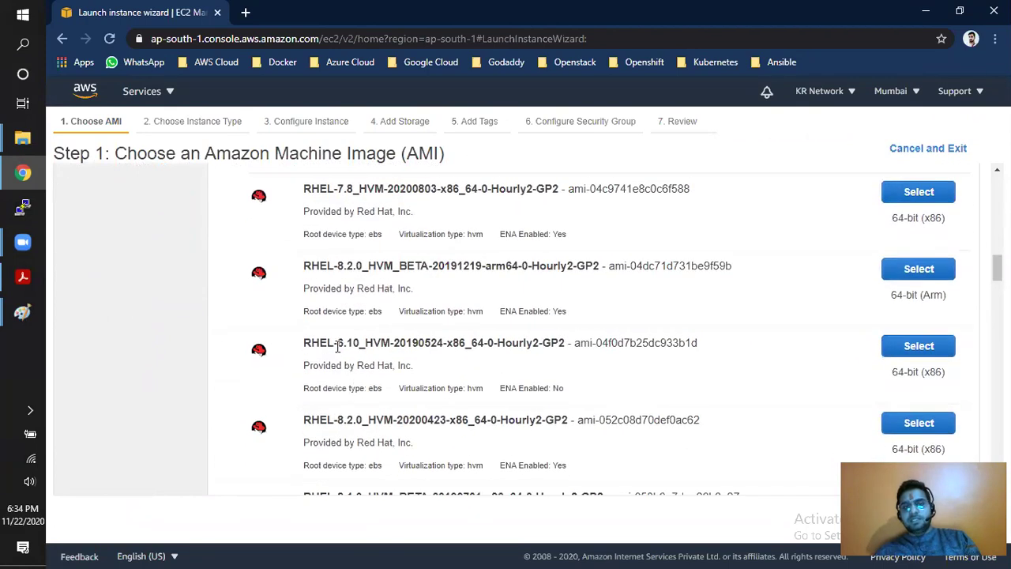
{"action": "scroll", "coordinate": [442, 383], "scroll_direction": "up", "scroll_amount": 12}
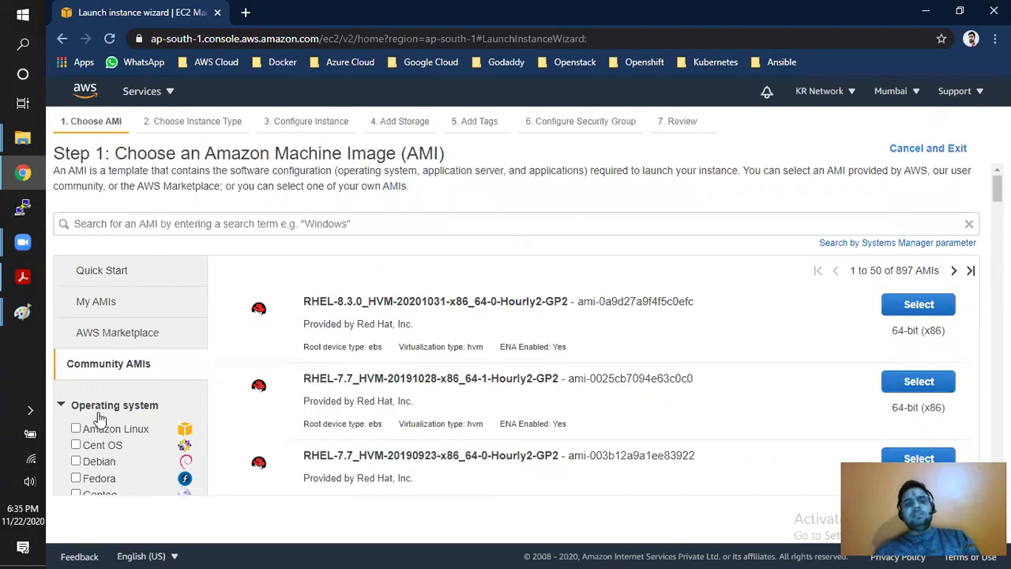
{"action": "scroll", "coordinate": [103, 420], "scroll_direction": "down", "scroll_amount": 2}
{"action": "left_click", "coordinate": [75, 398]}
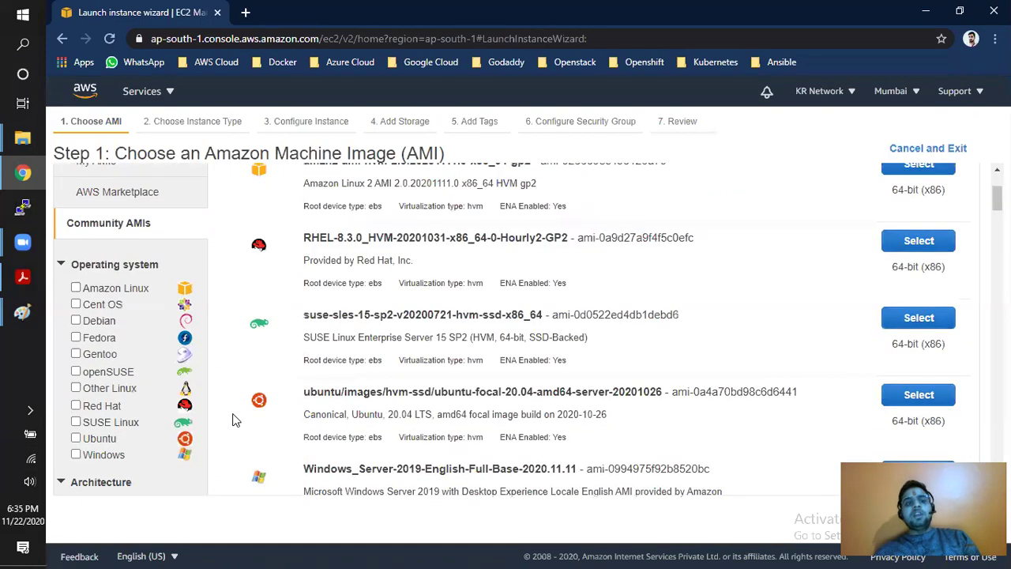
{"action": "scroll", "coordinate": [207, 395], "scroll_direction": "up", "scroll_amount": 2}
- Restrict the Quick Start images to free tier only and select Red Hat Enterprise Linux 8 (HVM)
{"action": "left_click", "coordinate": [89, 274]}
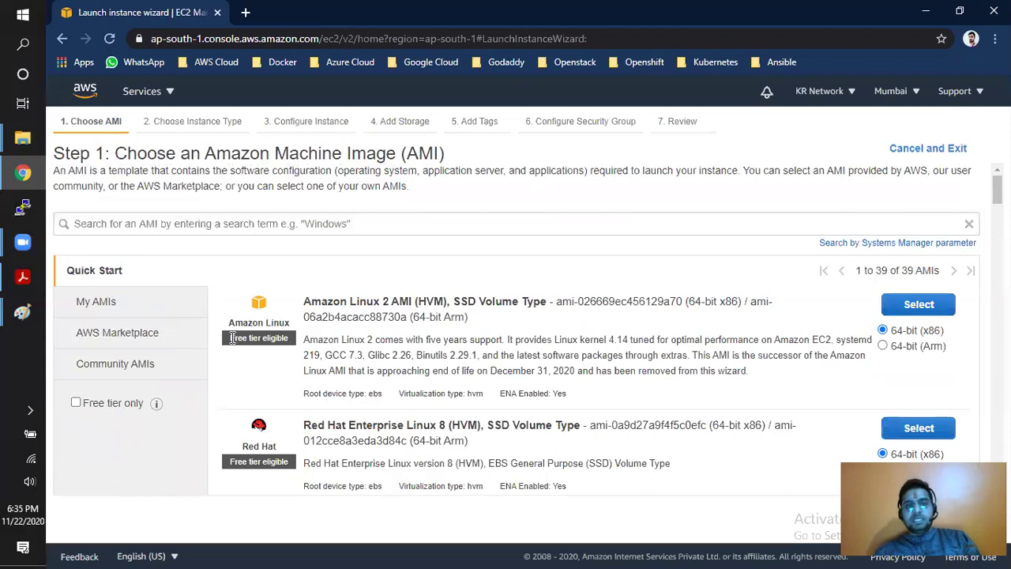
{"action": "left_click_drag", "start_coordinate": [232, 338], "coordinate": [299, 348]}
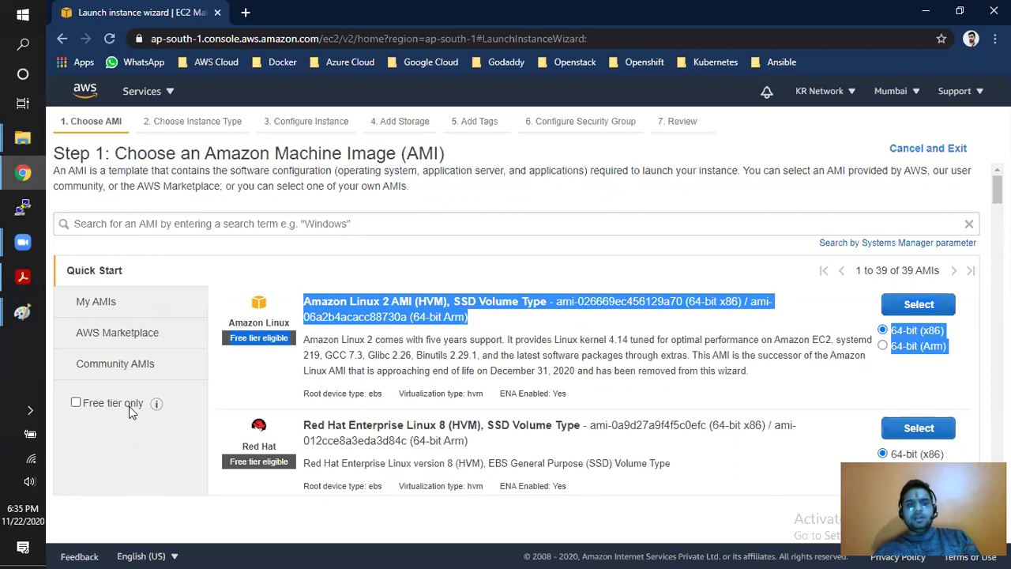
{"action": "left_click", "coordinate": [76, 404]}
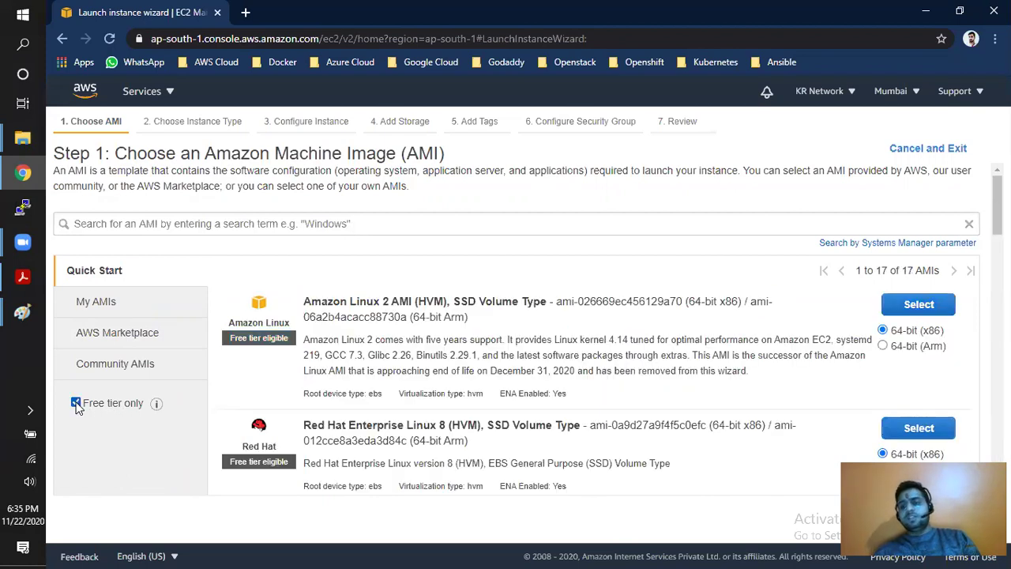
{"action": "left_click_drag", "start_coordinate": [260, 339], "coordinate": [307, 339]}
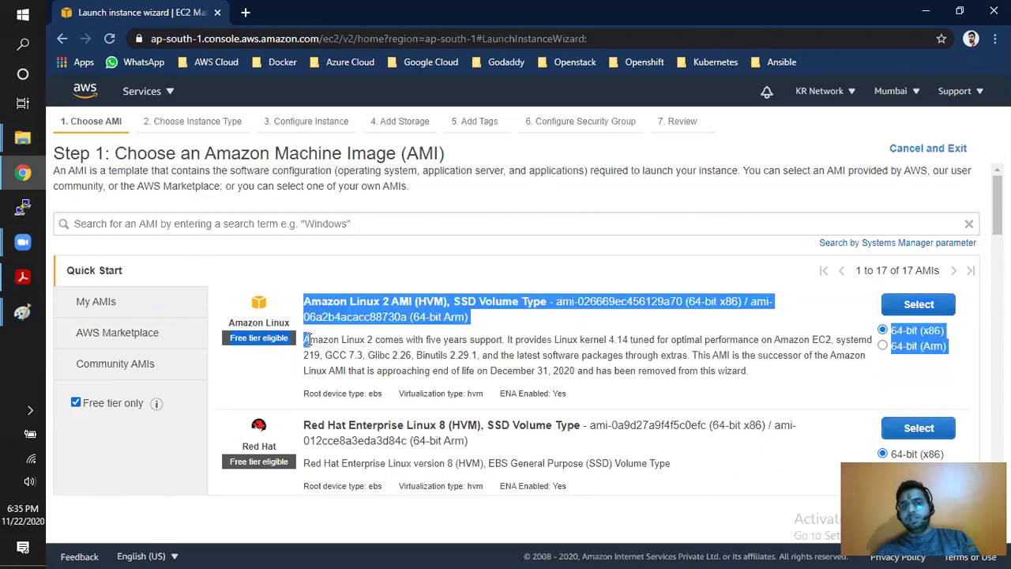
{"action": "scroll", "coordinate": [311, 341], "scroll_direction": "down", "scroll_amount": 10}
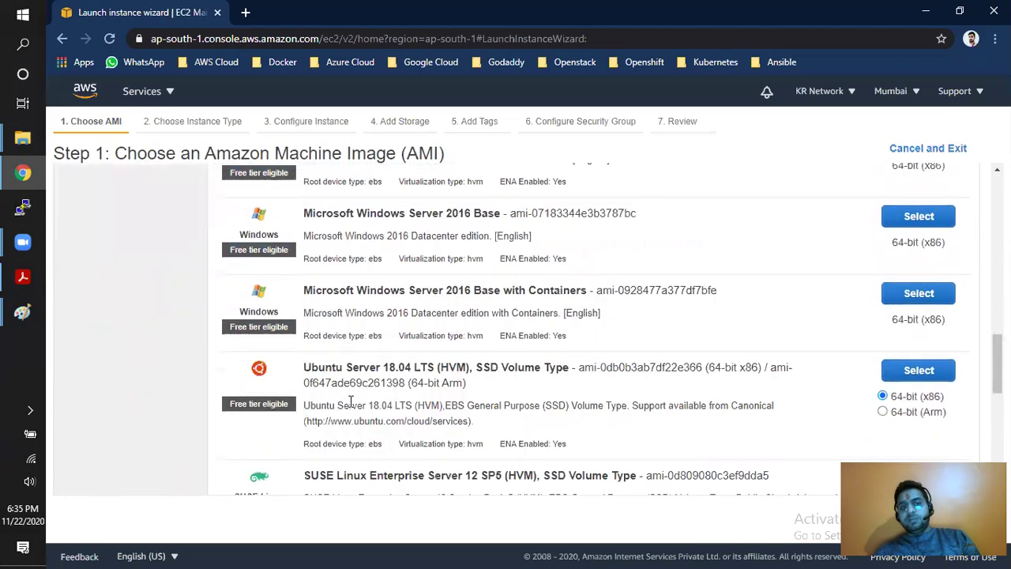
{"action": "scroll", "coordinate": [320, 438], "scroll_direction": "up", "scroll_amount": 10}
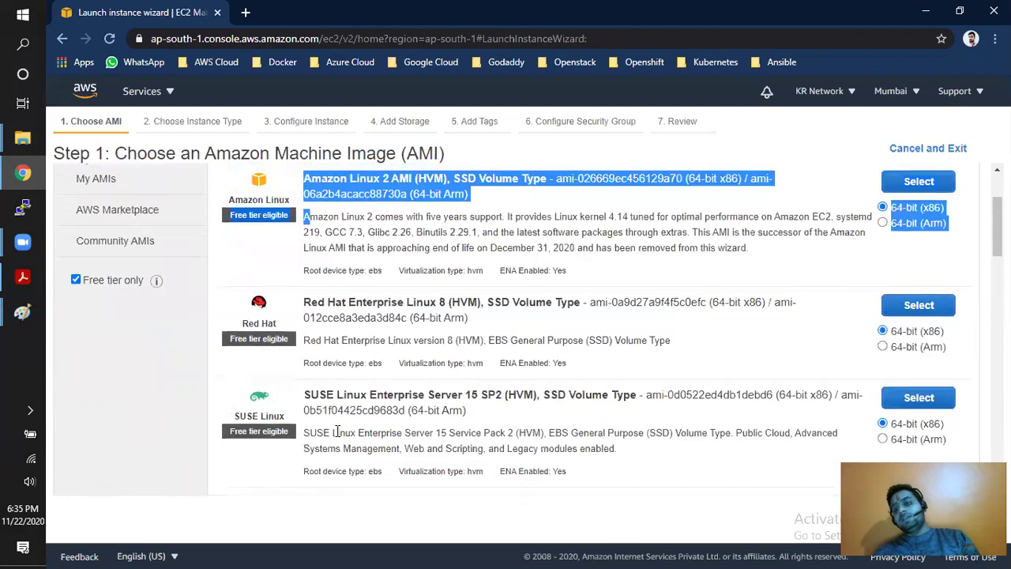
{"action": "left_click", "coordinate": [382, 361]}
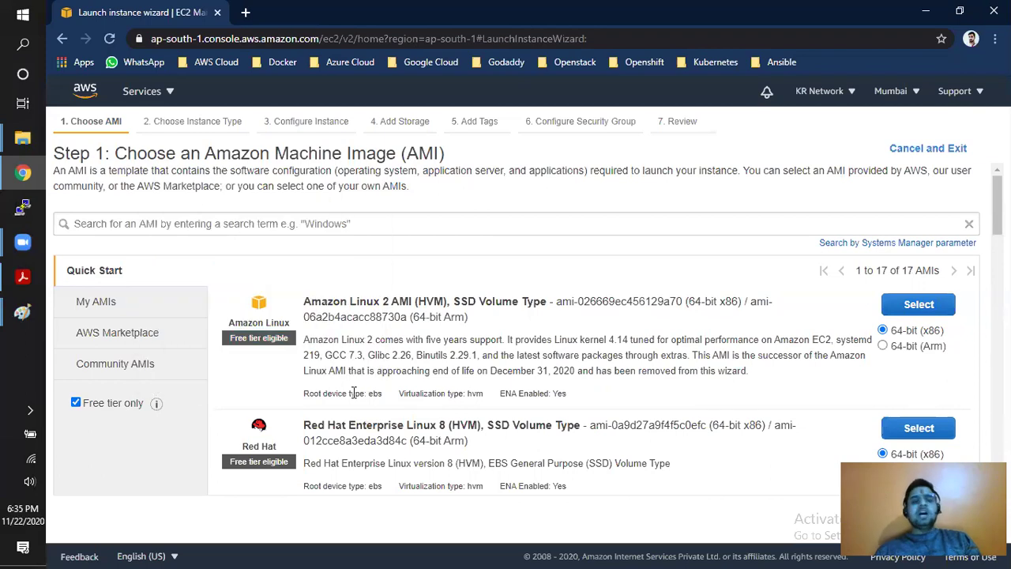
{"action": "scroll", "coordinate": [353, 392], "scroll_direction": "down", "scroll_amount": 2}
{"action": "left_click_drag", "start_coordinate": [309, 278], "coordinate": [546, 272]}
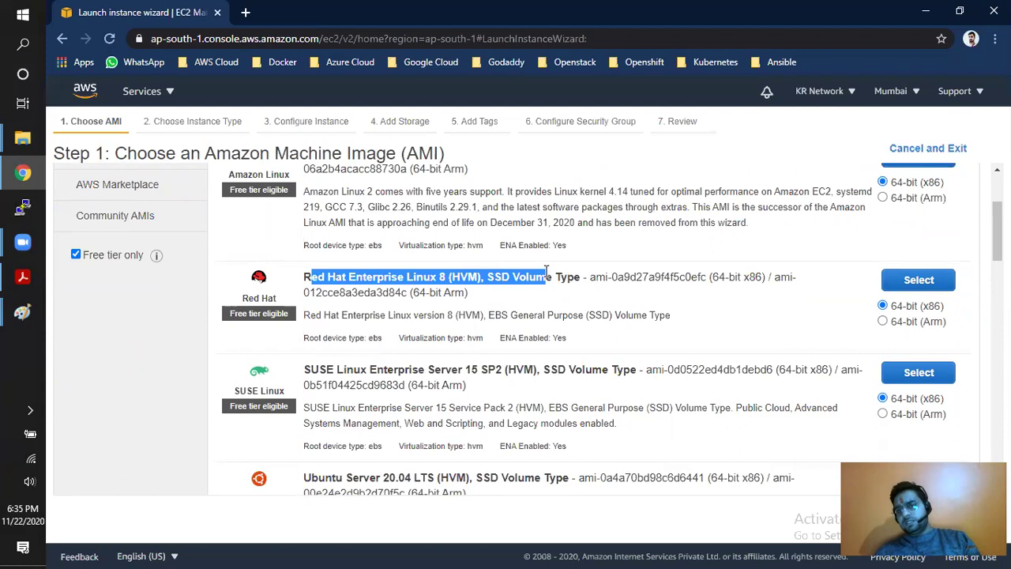
{"action": "left_click", "coordinate": [910, 281]}
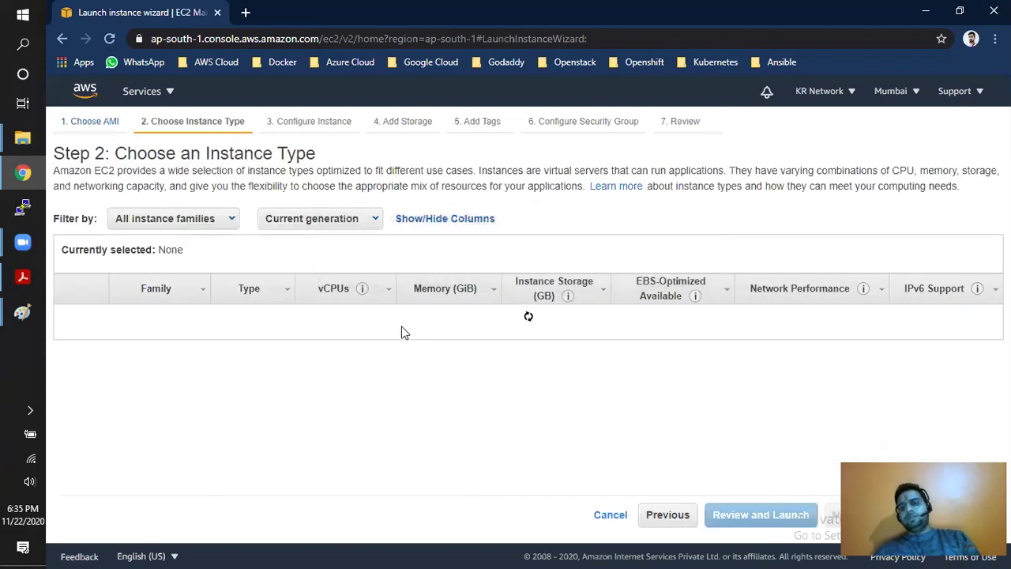
- Compare t3.large against t2.micro, keep t2.micro, and proceed to Configure Instance Details
{"action": "left_click_drag", "start_coordinate": [126, 153], "coordinate": [313, 153]}
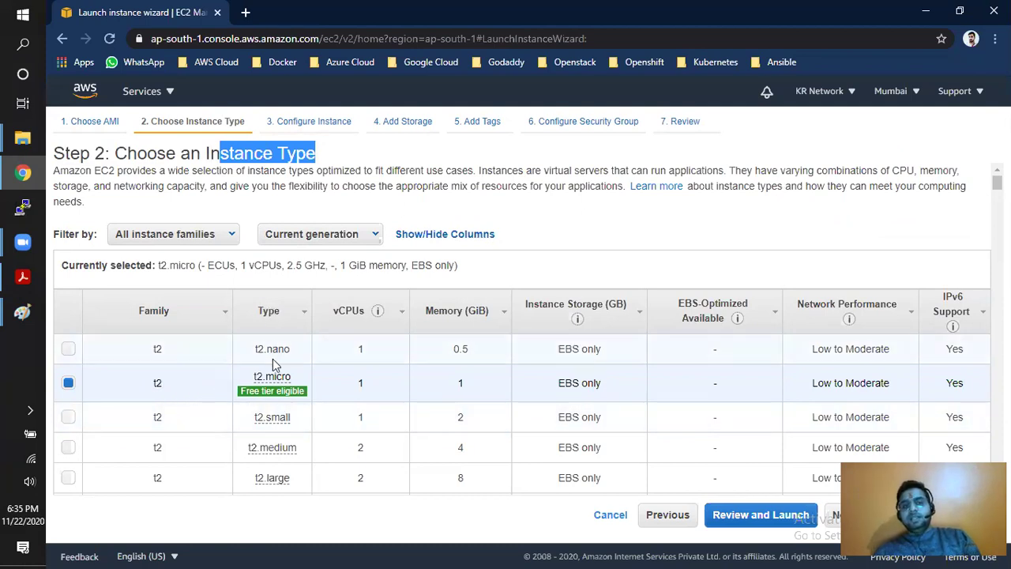
{"action": "left_click", "coordinate": [268, 383]}
{"action": "double_click", "coordinate": [268, 381]}
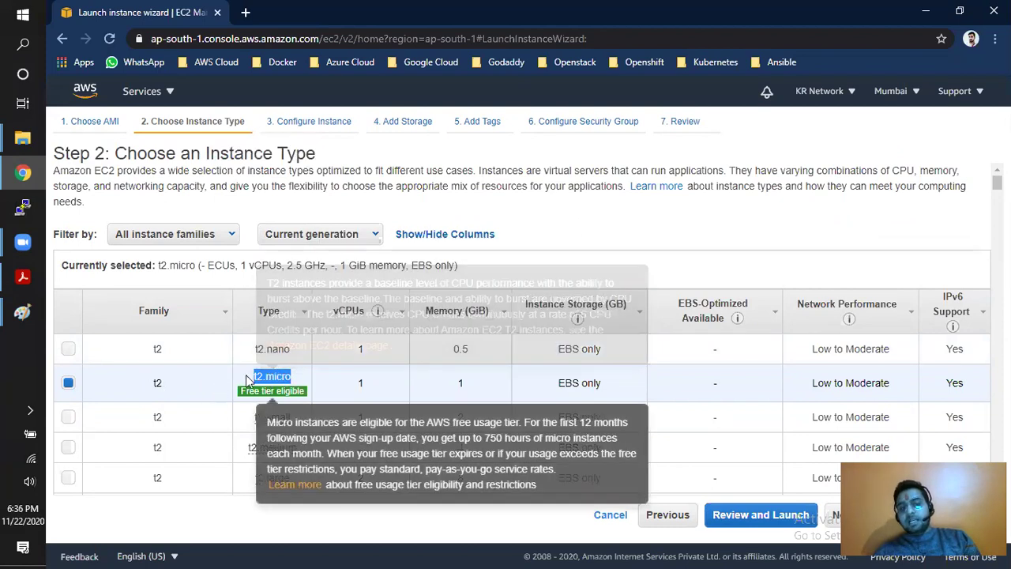
{"action": "mouse_move", "coordinate": [254, 383]}
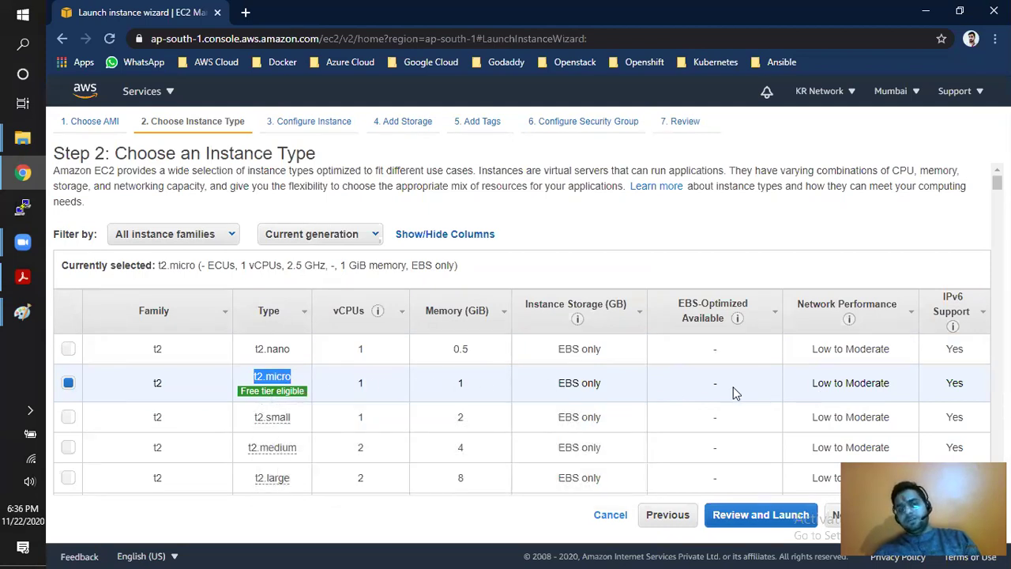
{"action": "scroll", "coordinate": [401, 408], "scroll_direction": "down", "scroll_amount": 4}
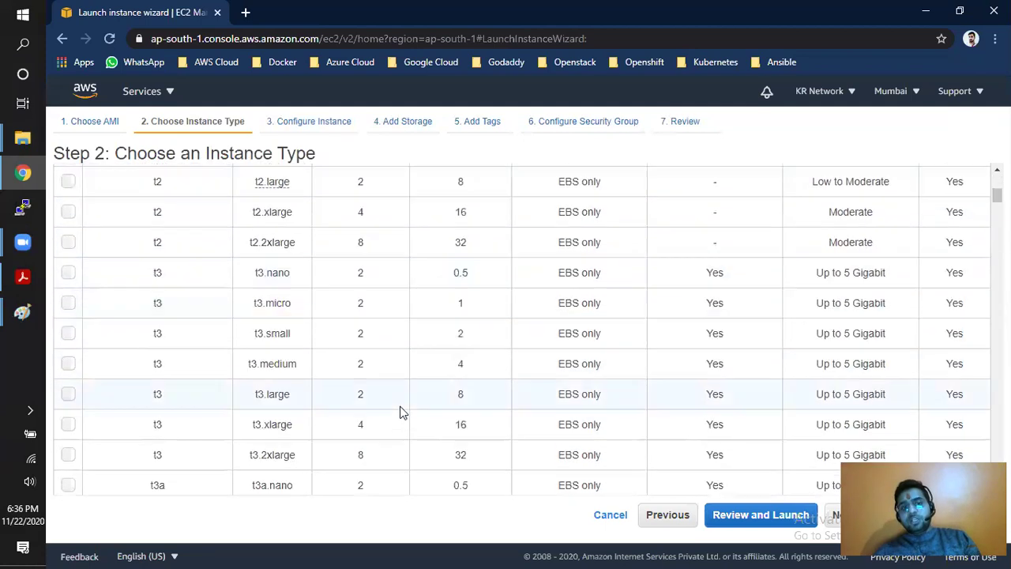
{"action": "left_click", "coordinate": [302, 404]}
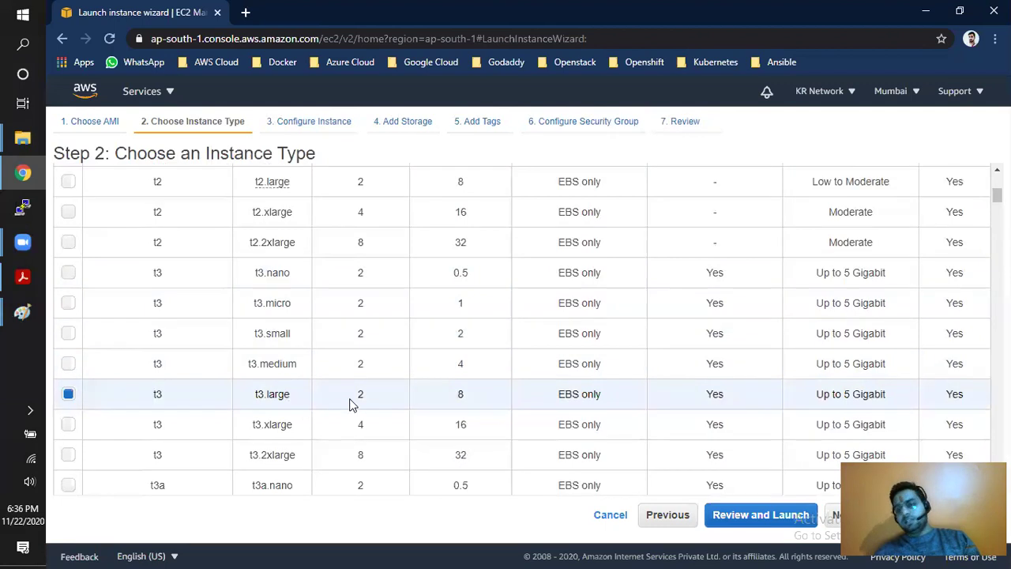
{"action": "left_click_drag", "start_coordinate": [438, 402], "coordinate": [469, 399]}
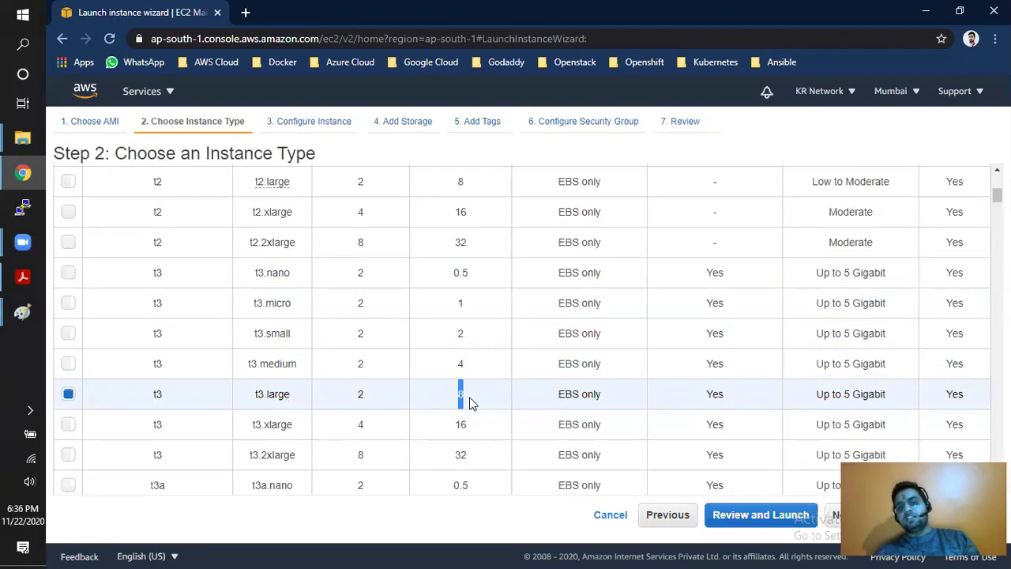
{"action": "scroll", "coordinate": [398, 400], "scroll_direction": "up", "scroll_amount": 3}
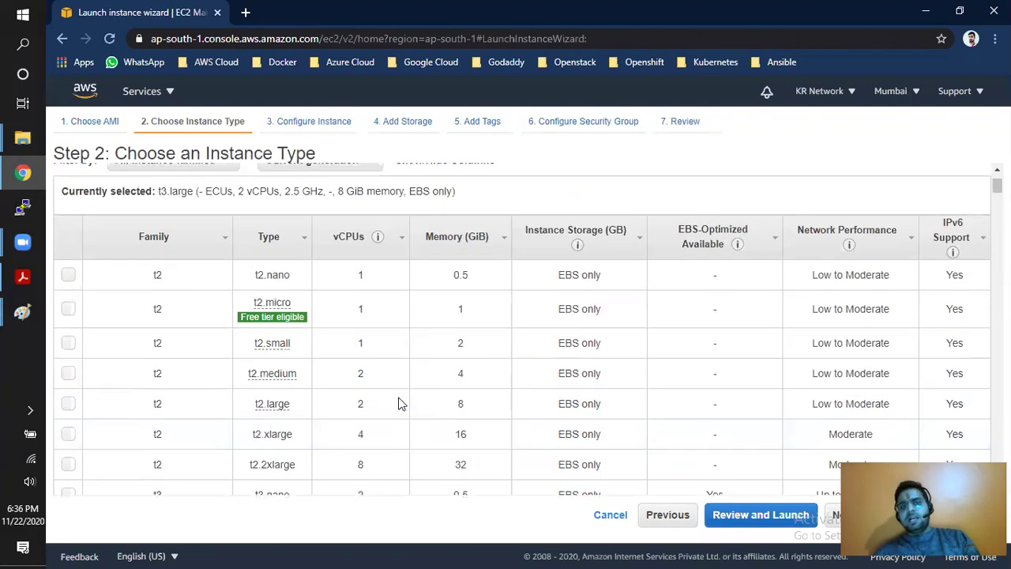
{"action": "left_click", "coordinate": [68, 310]}
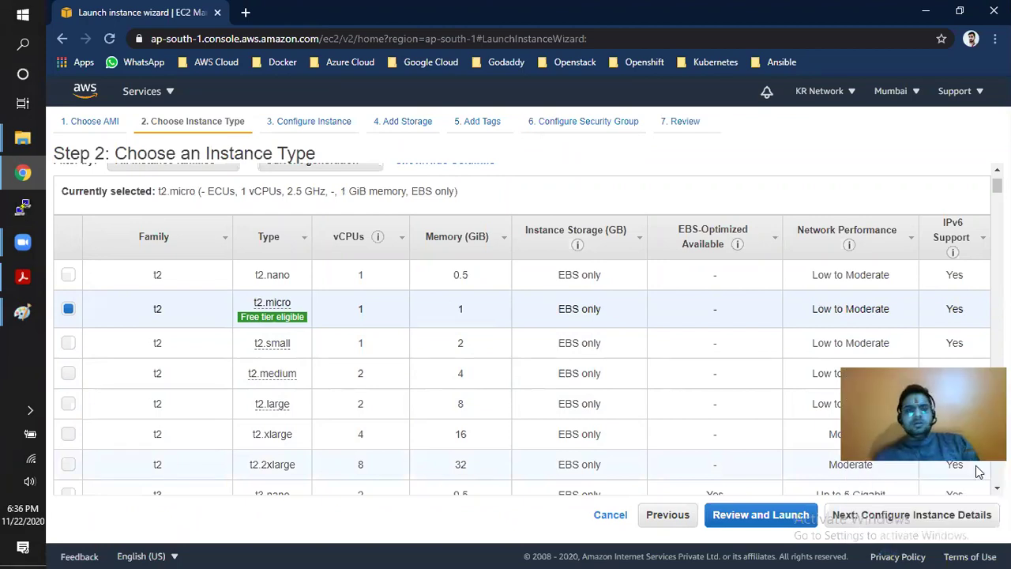
{"action": "mouse_move", "coordinate": [268, 309]}
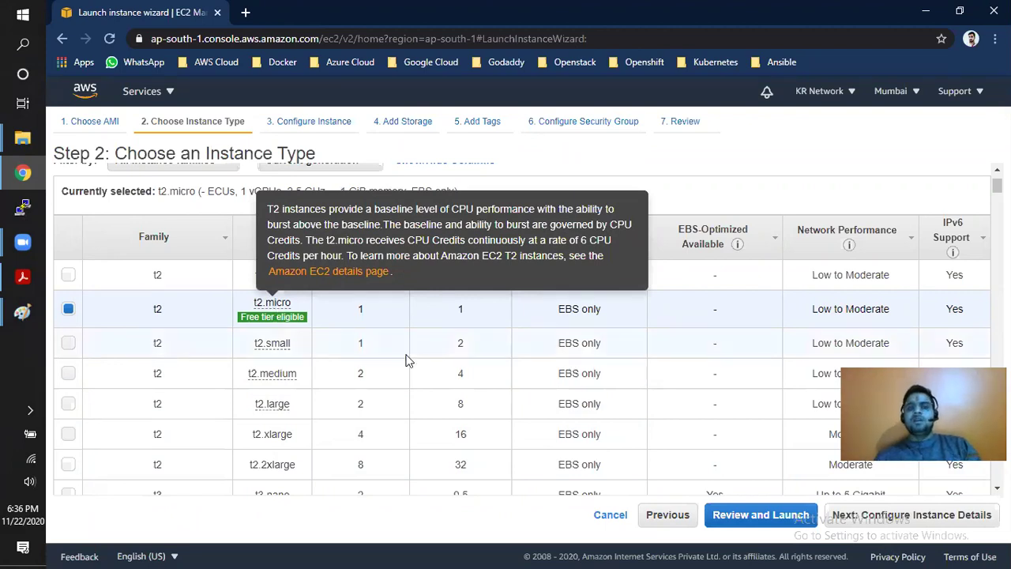
{"action": "left_click", "coordinate": [916, 514]}
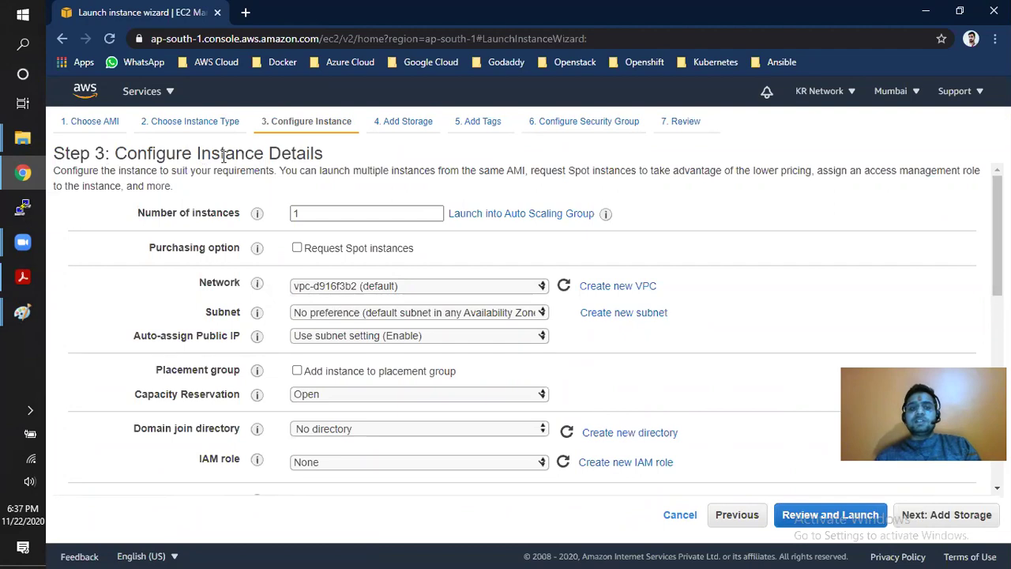
{"action": "left_click_drag", "start_coordinate": [145, 213], "coordinate": [218, 210]}
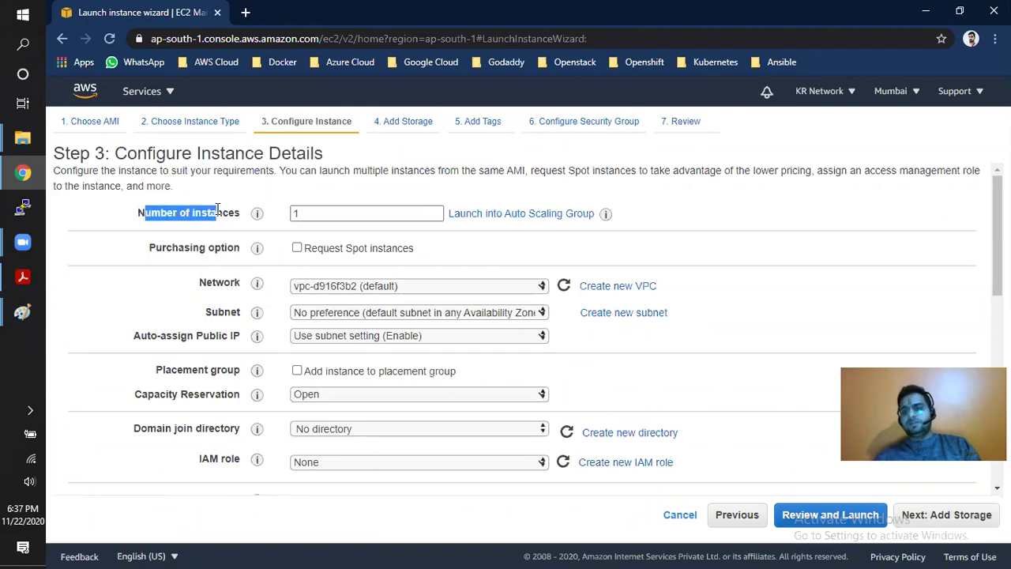
{"action": "left_click_drag", "start_coordinate": [329, 214], "coordinate": [278, 213]}
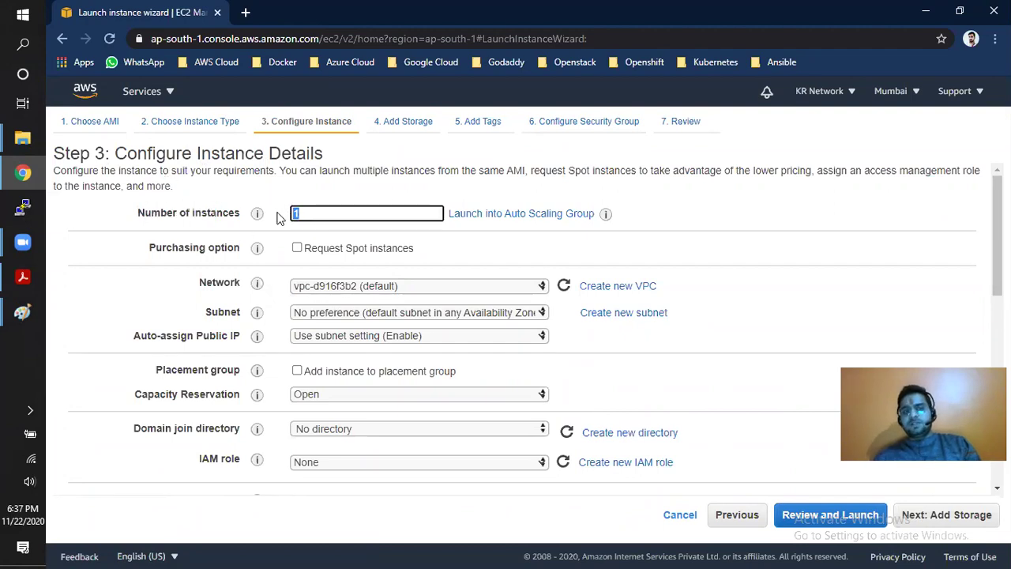
{"action": "type", "text": "10"}
{"action": "key", "text": "BackSpace"}
{"action": "key", "text": "BackSpace"}
{"action": "type", "text": "20"}
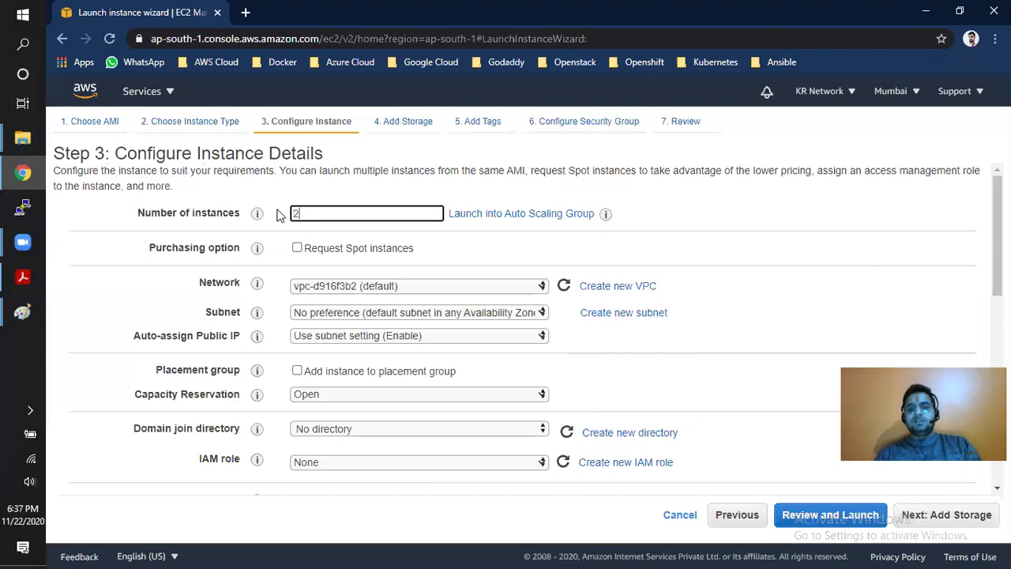
{"action": "key", "text": "BackSpace"}
{"action": "key", "text": "BackSpace"}
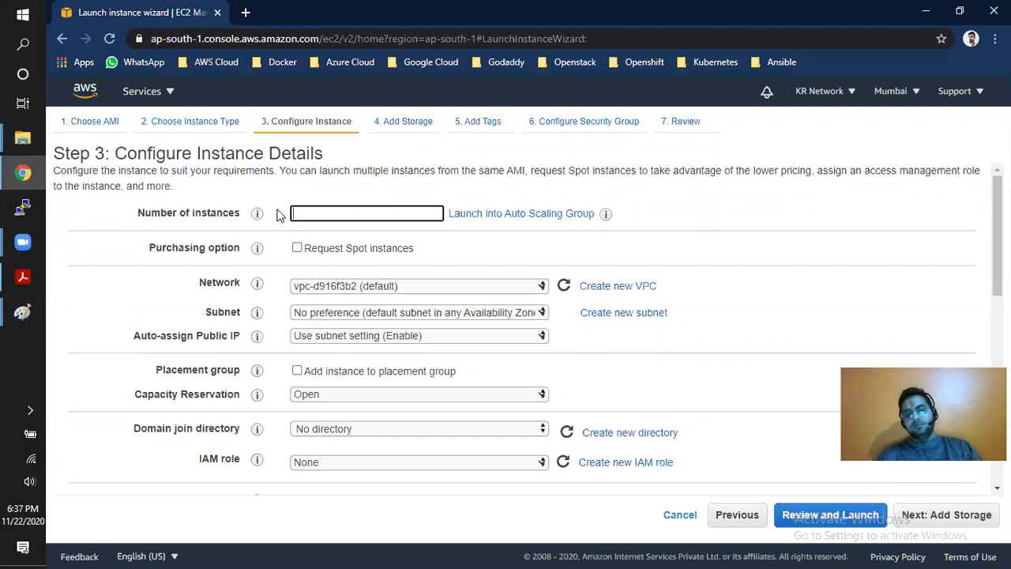
{"action": "type", "text": "1"}
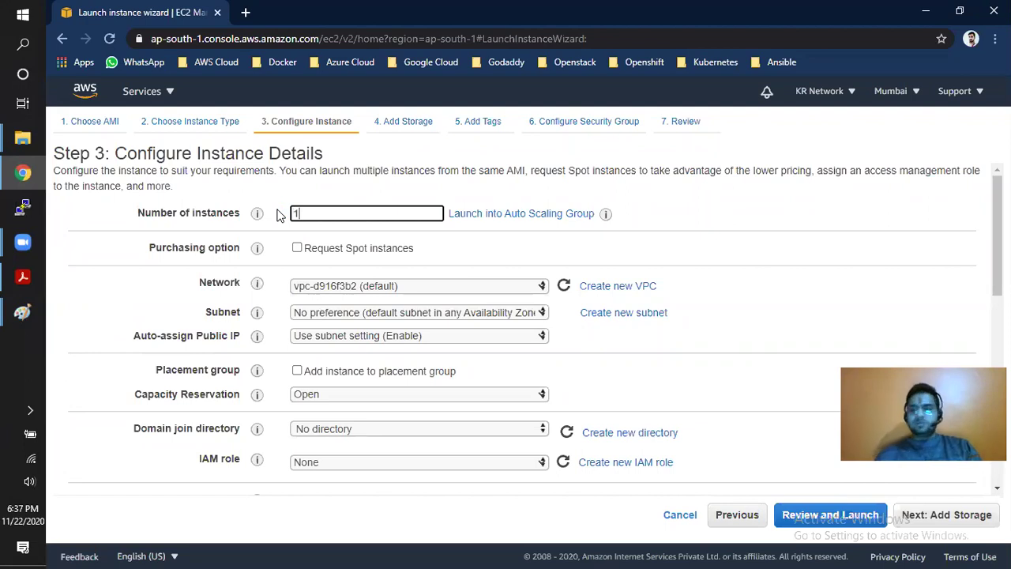
{"action": "left_click_drag", "start_coordinate": [200, 282], "coordinate": [238, 282]}
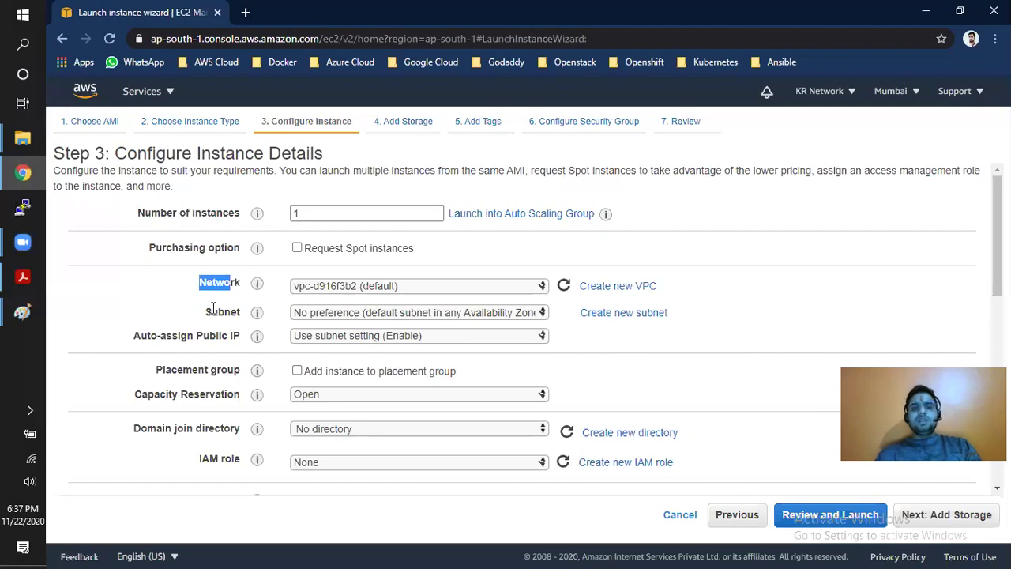
- Choose the ap-south-1a subnet, enable Auto-assign Public IP, and continue to Add Storage
{"action": "left_click_drag", "start_coordinate": [212, 313], "coordinate": [235, 313]}
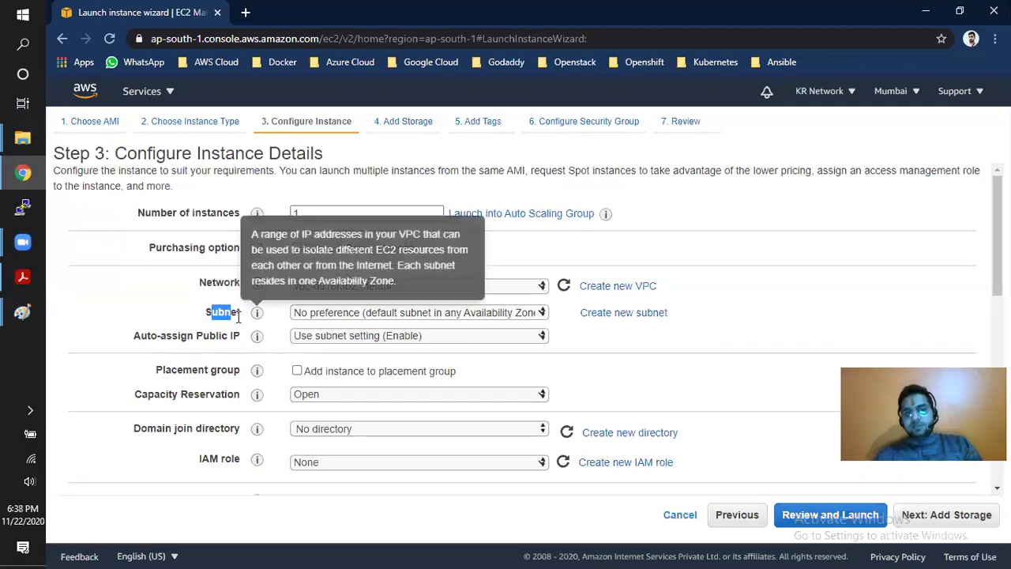
{"action": "left_click", "coordinate": [363, 312]}
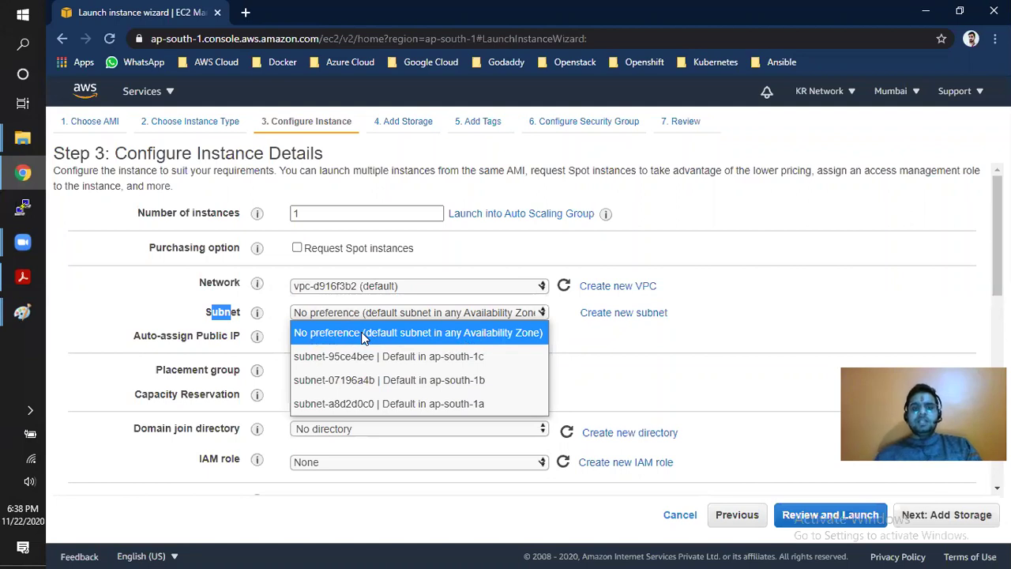
{"action": "left_click", "coordinate": [462, 403]}
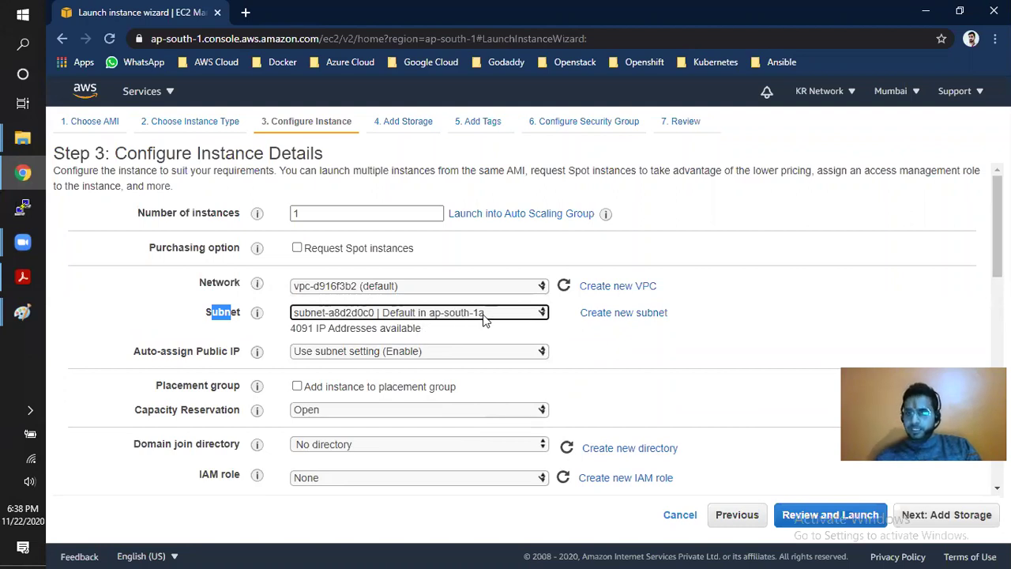
{"action": "left_click_drag", "start_coordinate": [143, 357], "coordinate": [180, 356]}
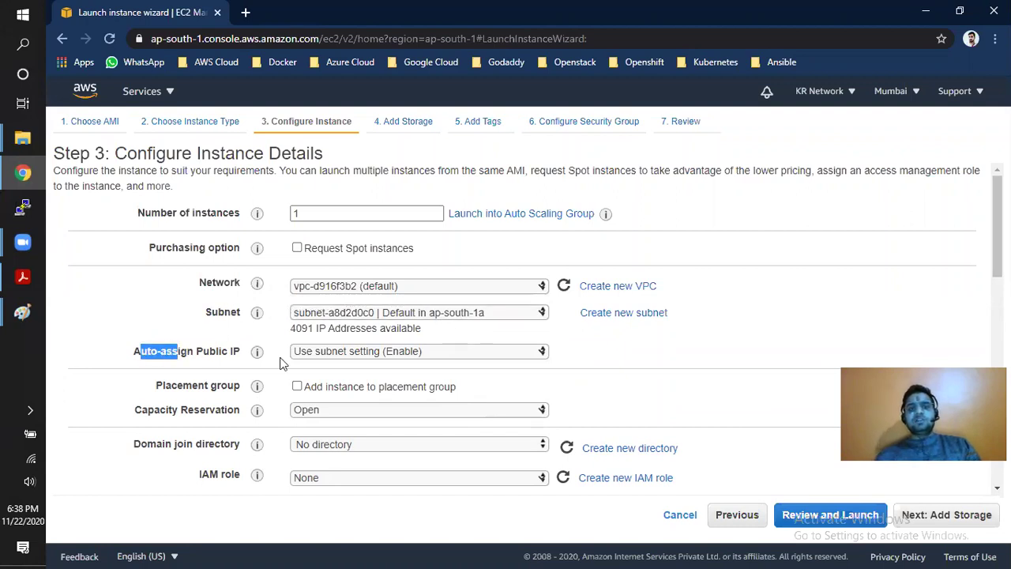
{"action": "left_click", "coordinate": [376, 355]}
{"action": "left_click", "coordinate": [357, 395]}
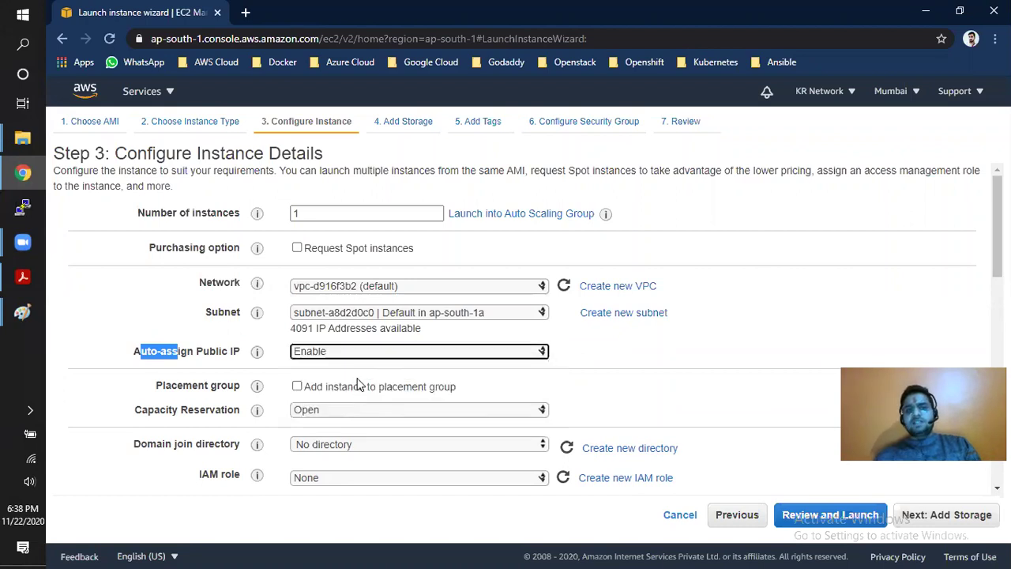
{"action": "left_click", "coordinate": [216, 363]}
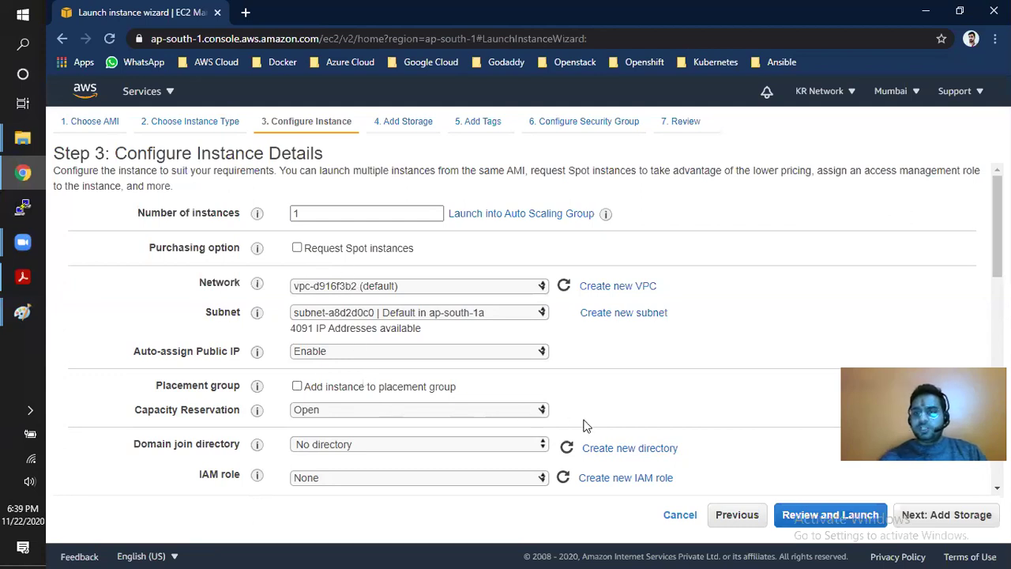
{"action": "left_click", "coordinate": [983, 514]}
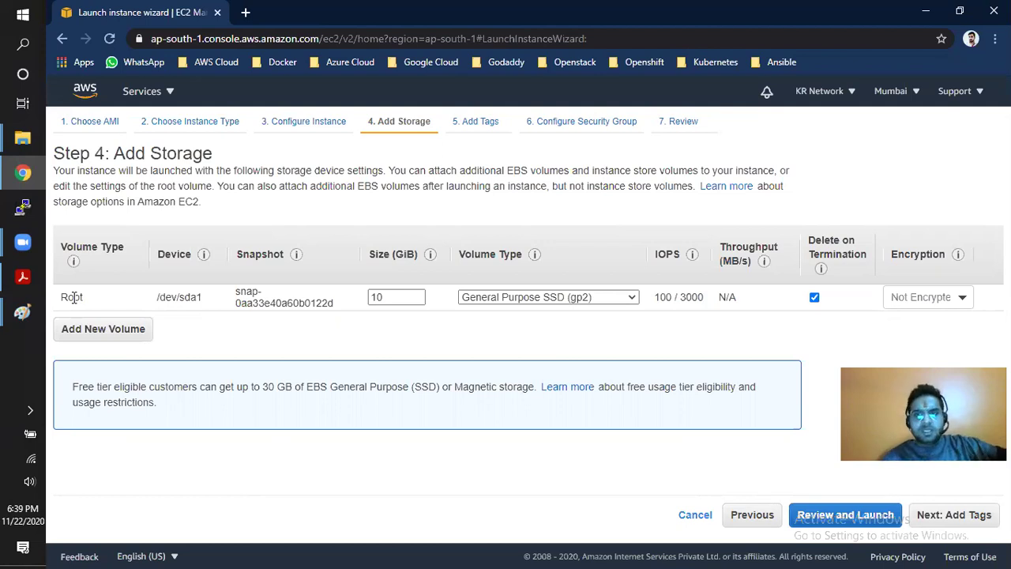
- Try changing the root volume size from 10 to 15 GiB
{"action": "left_click_drag", "start_coordinate": [66, 298], "coordinate": [206, 301]}
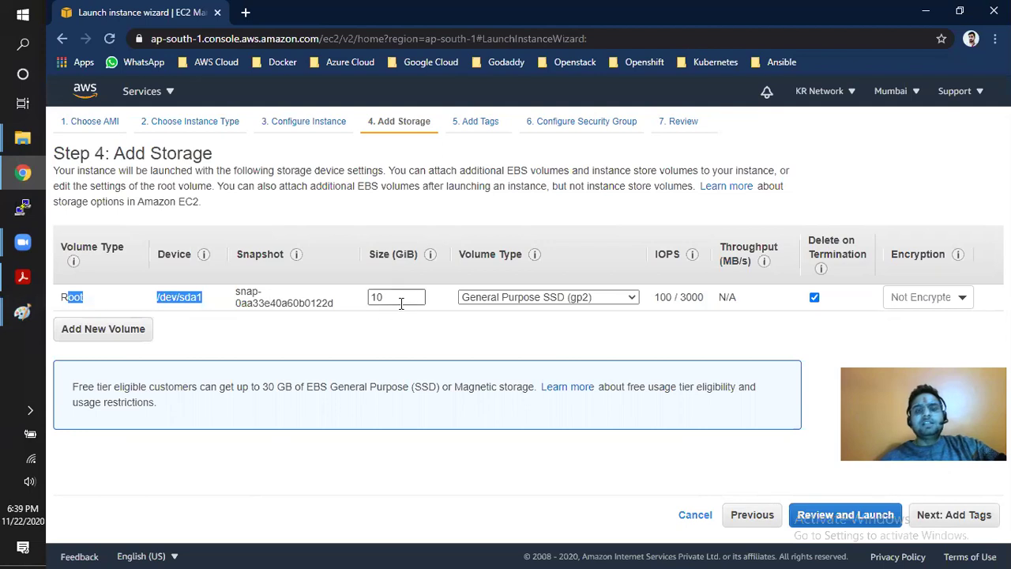
{"action": "double_click", "coordinate": [379, 298]}
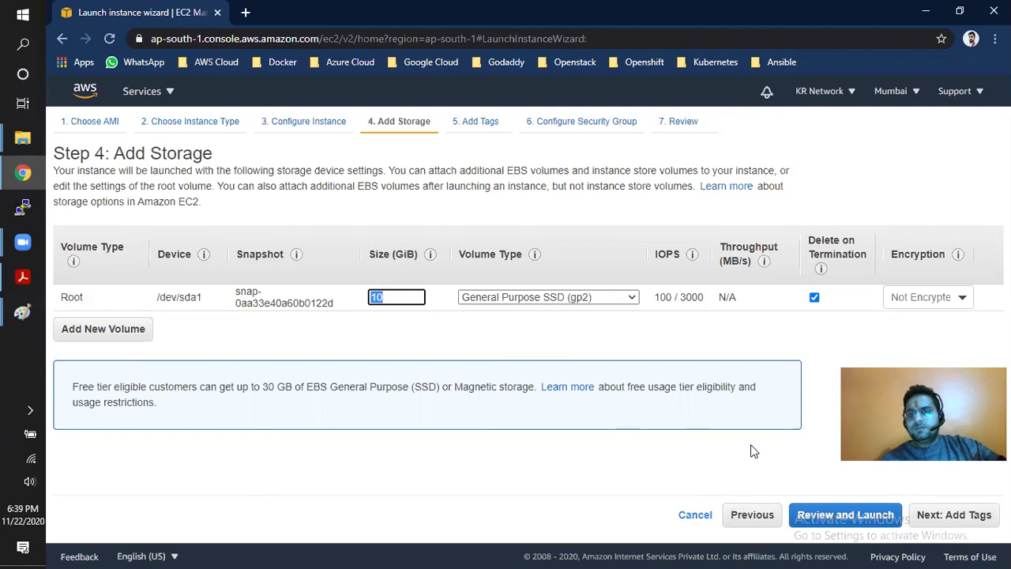
{"action": "left_click", "coordinate": [953, 514]}
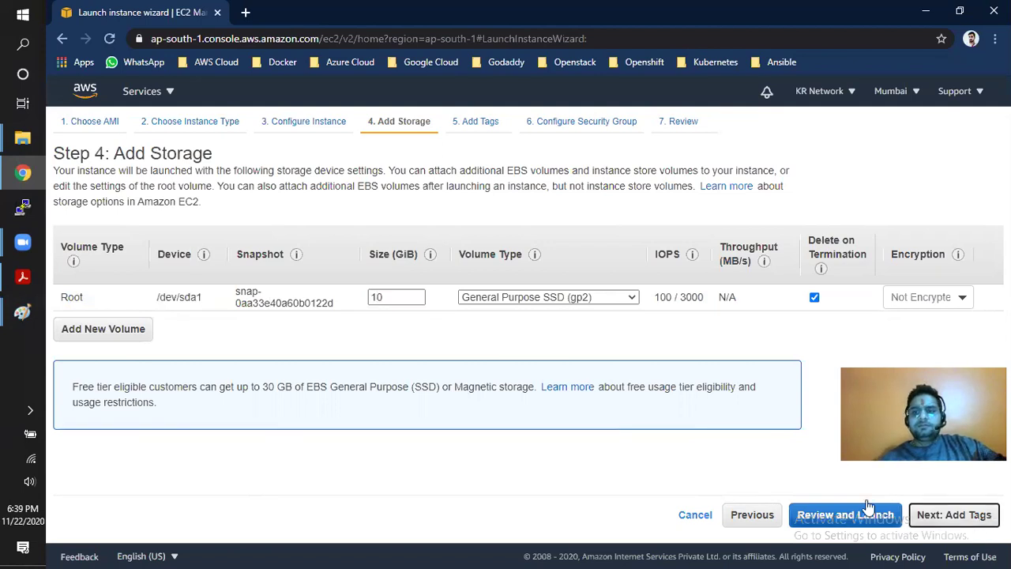
{"action": "left_click", "coordinate": [386, 295]}
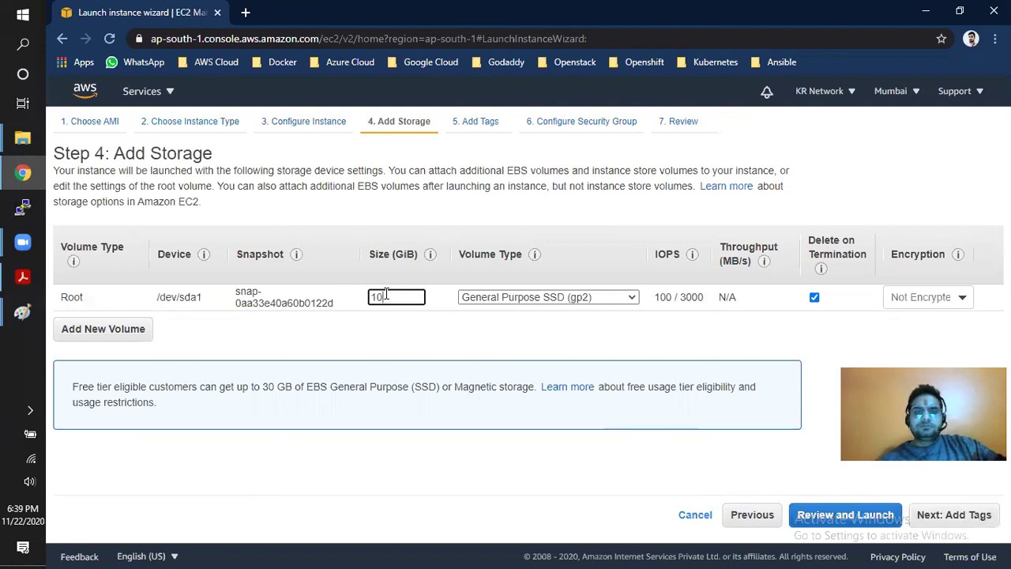
{"action": "key", "text": "BackSpace"}
{"action": "type", "text": "5"}
{"action": "left_click", "coordinate": [398, 339]}
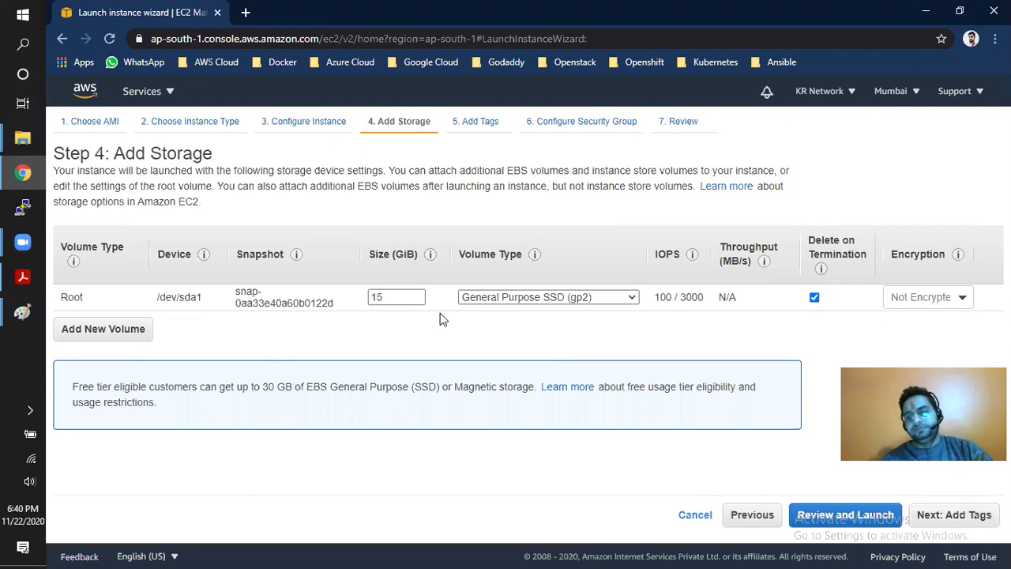
- Set the root volume back to 10 GiB General Purpose SSD and continue to tags
{"action": "left_click", "coordinate": [390, 297]}
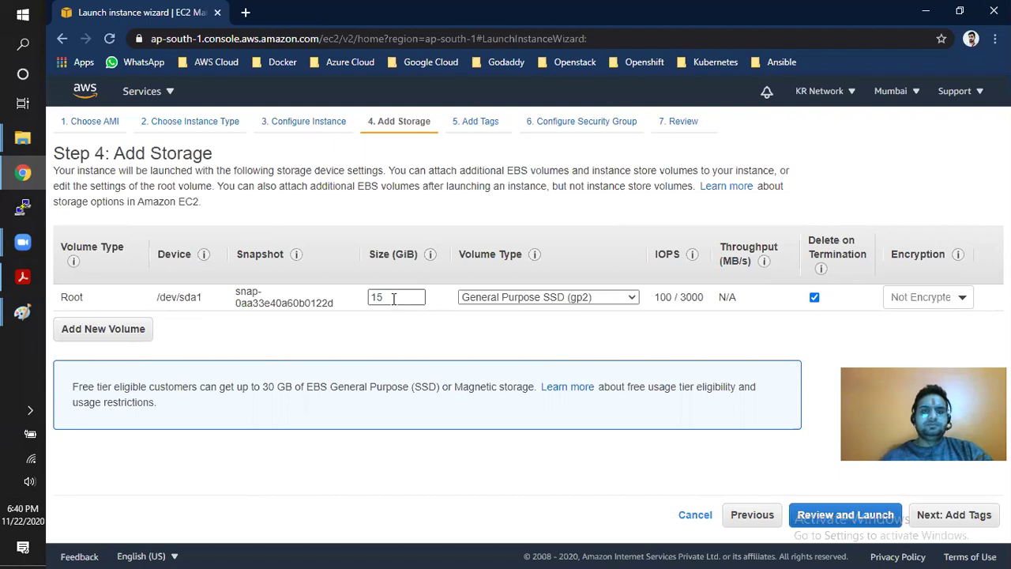
{"action": "double_click", "coordinate": [393, 298]}
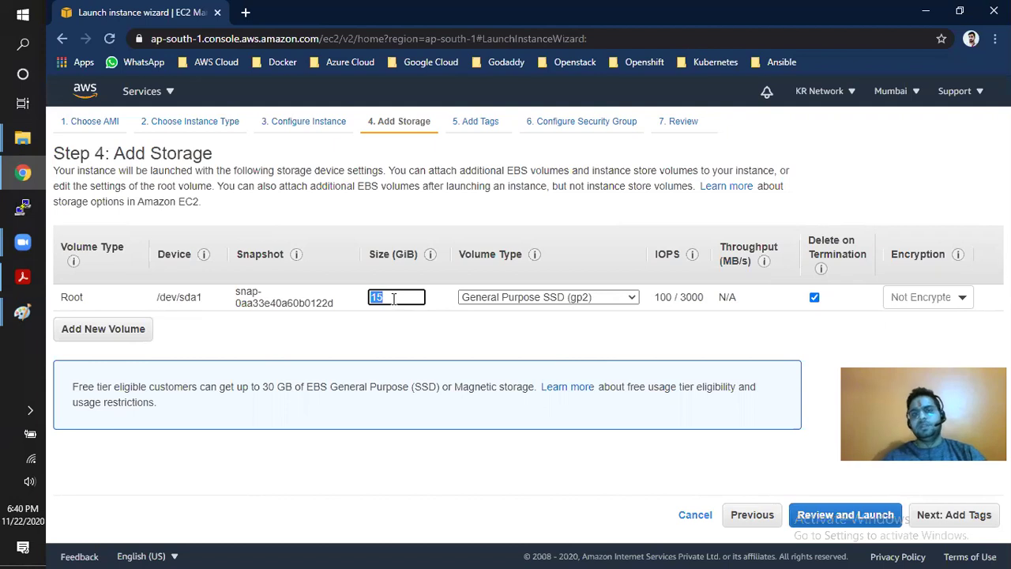
{"action": "type", "text": "10"}
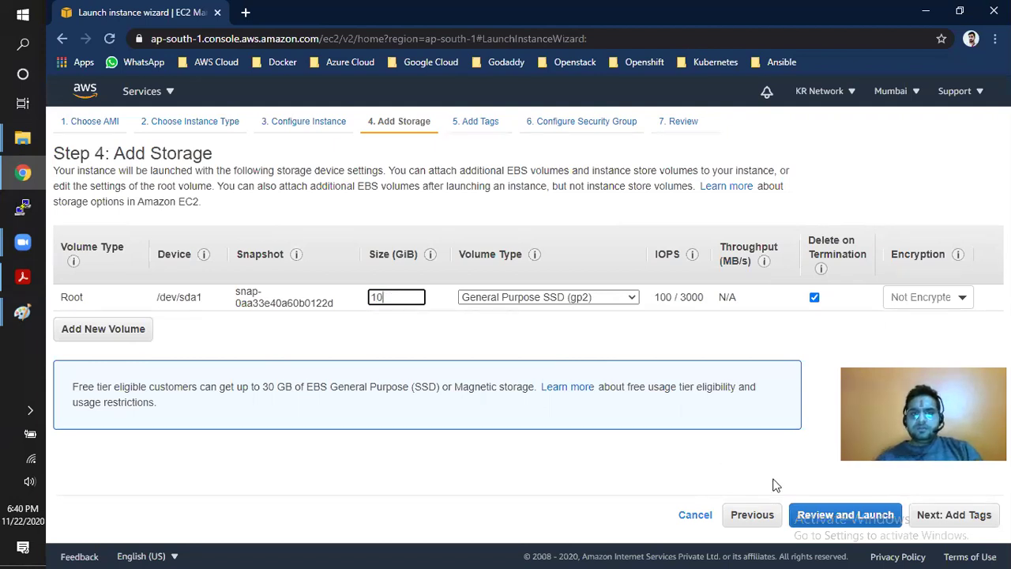
{"action": "left_click", "coordinate": [649, 343]}
{"action": "left_click", "coordinate": [941, 524]}
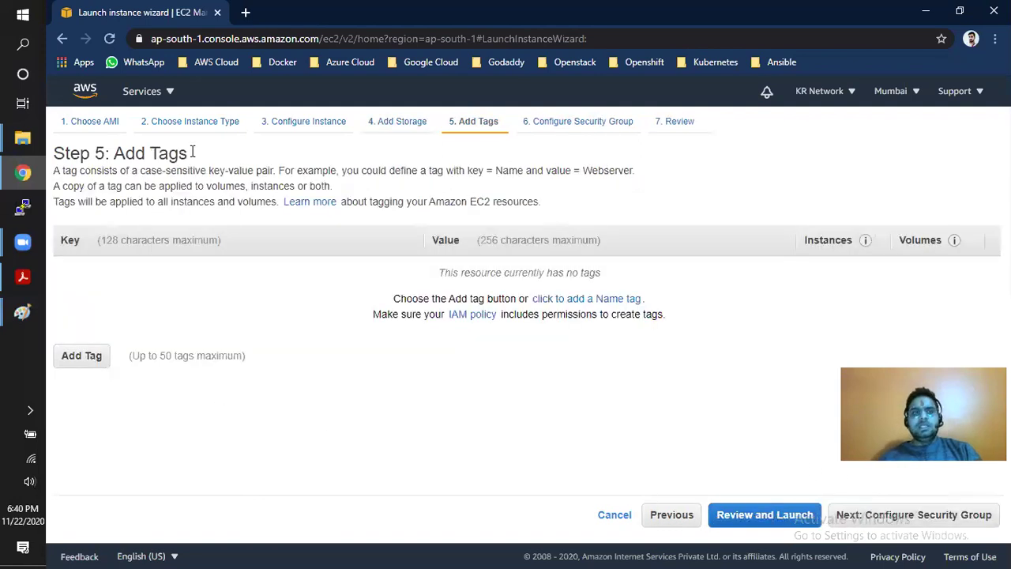
- Add a new tag row with the key 'Name'
{"action": "left_click_drag", "start_coordinate": [111, 153], "coordinate": [179, 155]}
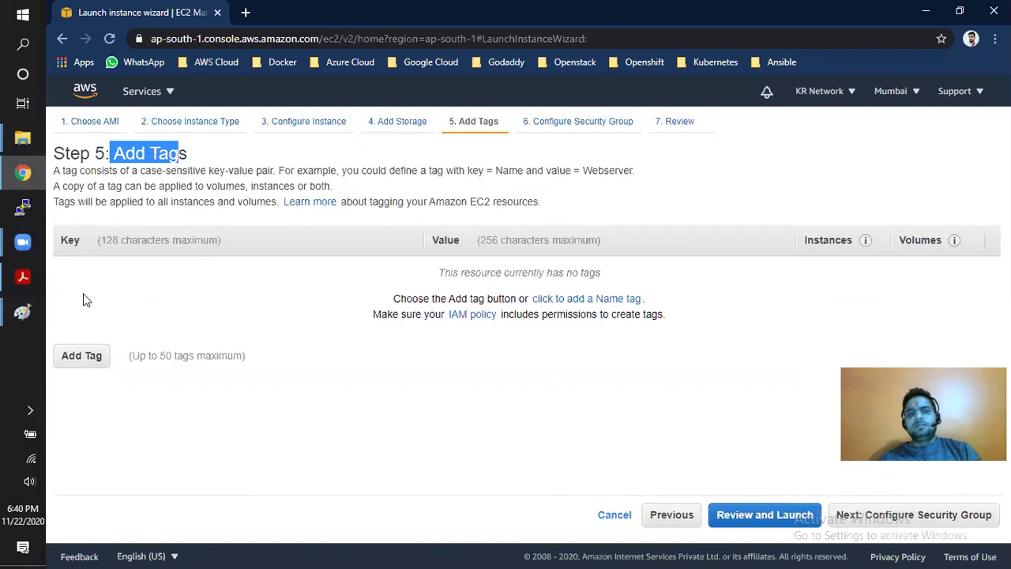
{"action": "left_click", "coordinate": [75, 356]}
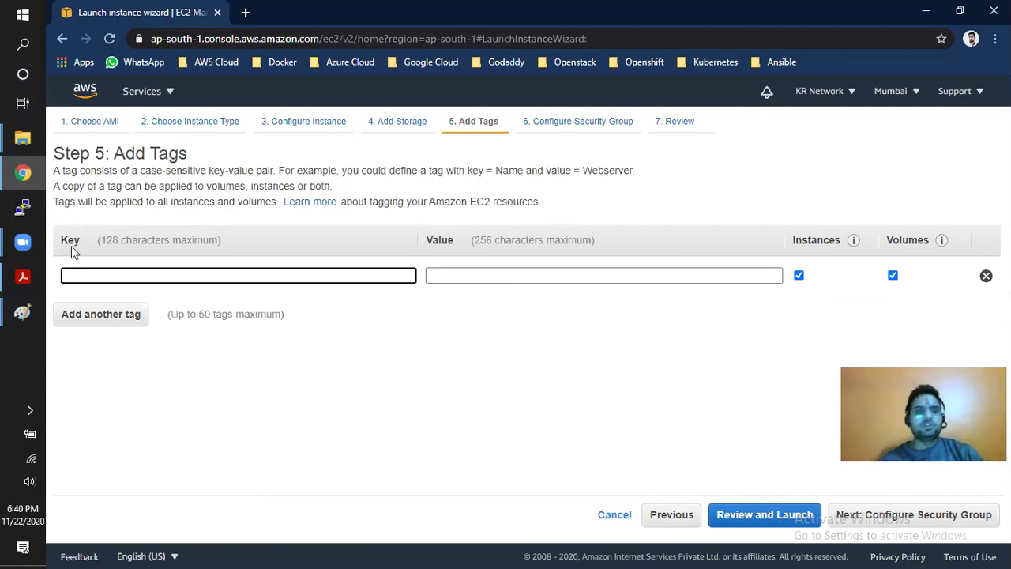
{"action": "left_click", "coordinate": [103, 279]}
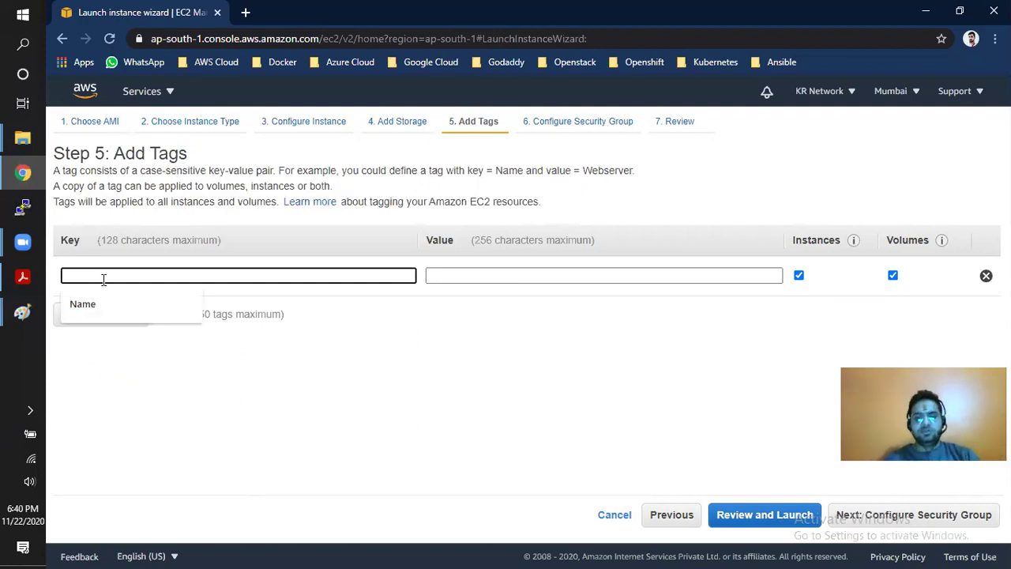
{"action": "type", "text": "Name"}
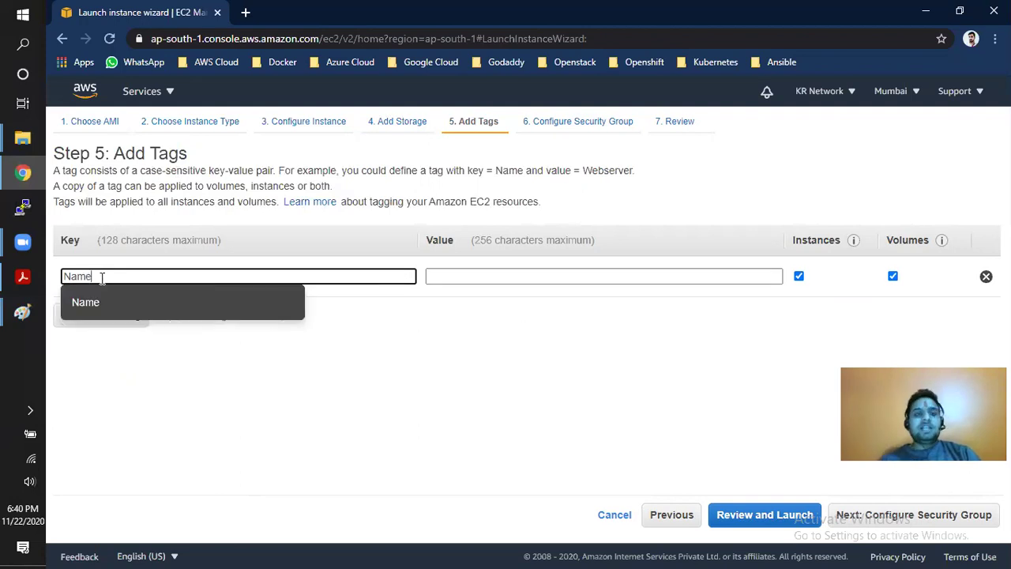
{"action": "left_click_drag", "start_coordinate": [100, 278], "coordinate": [69, 278]}
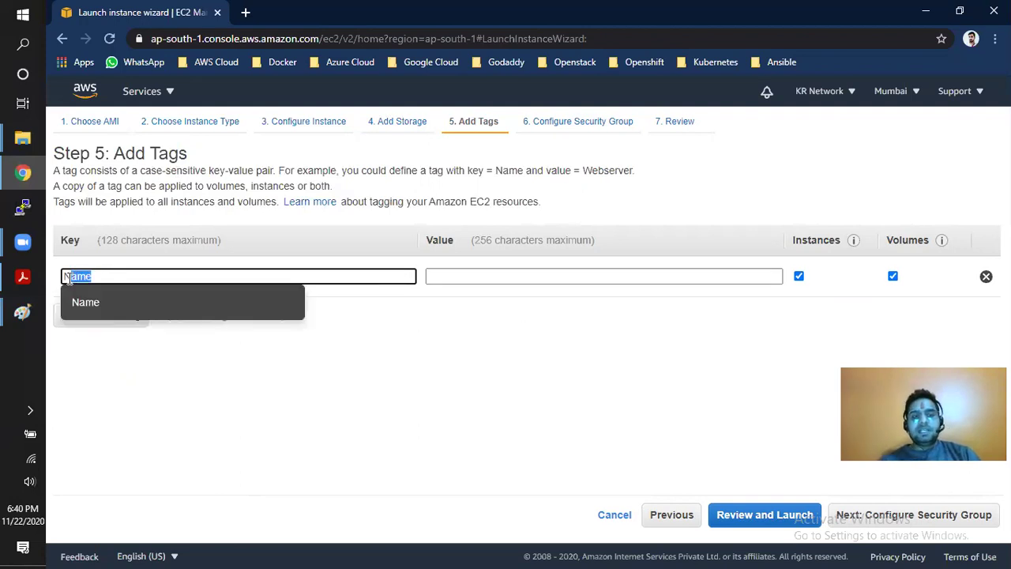
{"action": "double_click", "coordinate": [68, 276]}
{"action": "left_click", "coordinate": [96, 277]}
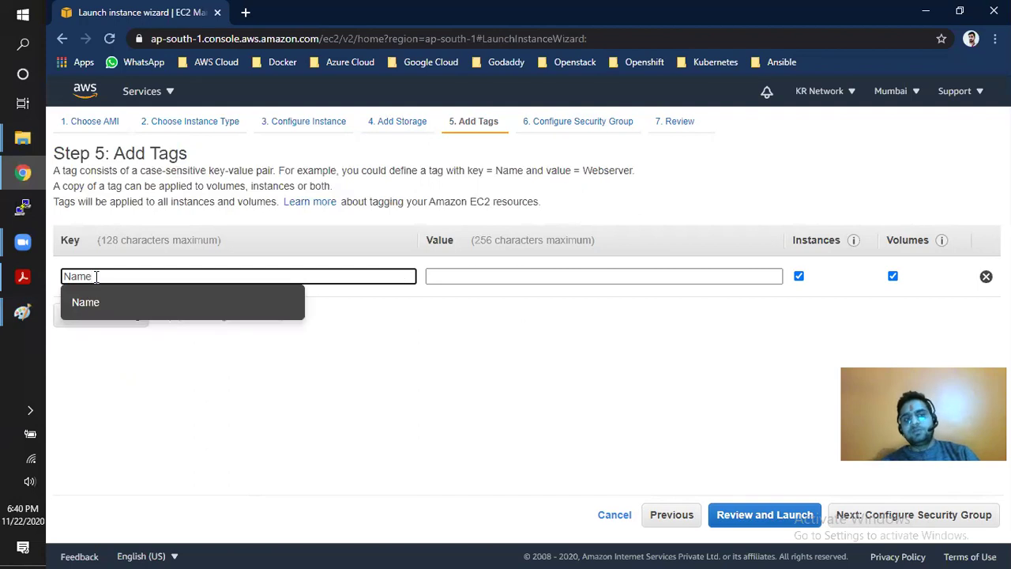
- Set the tag value to 'Linux-Server' for instances and volumes, then continue
{"action": "left_click", "coordinate": [432, 276]}
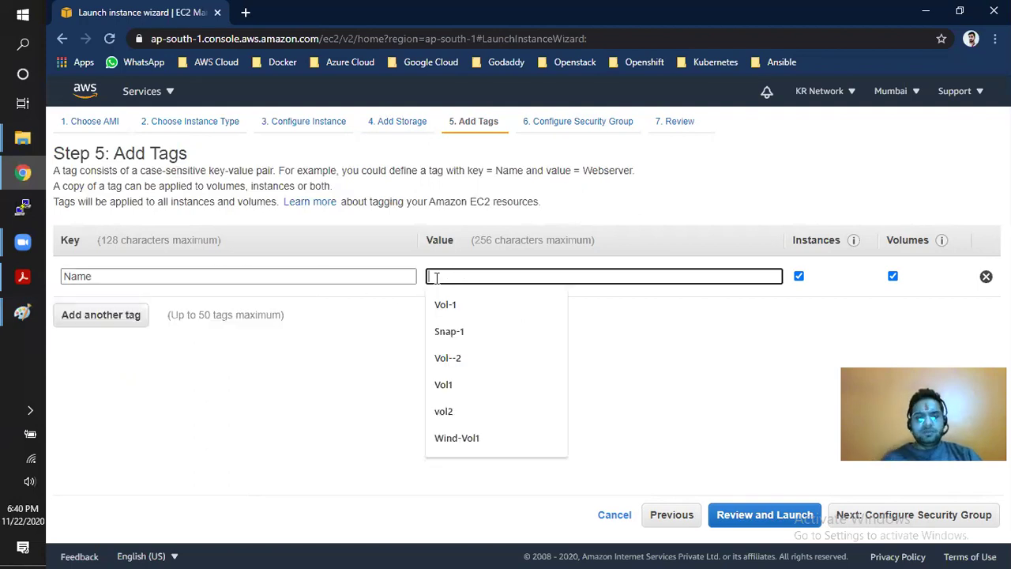
{"action": "type", "text": "Server"}
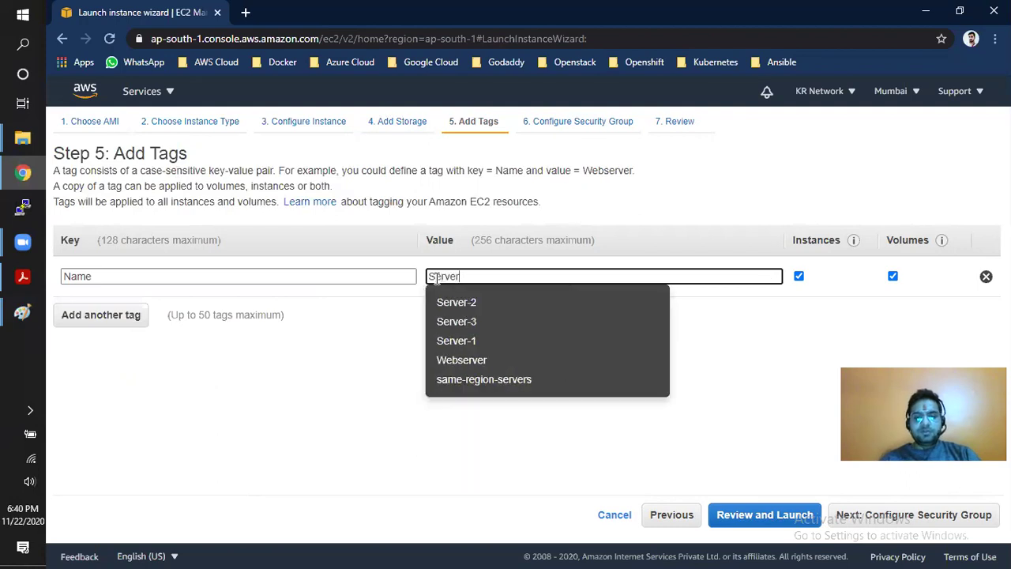
{"action": "type", "text": "-1"}
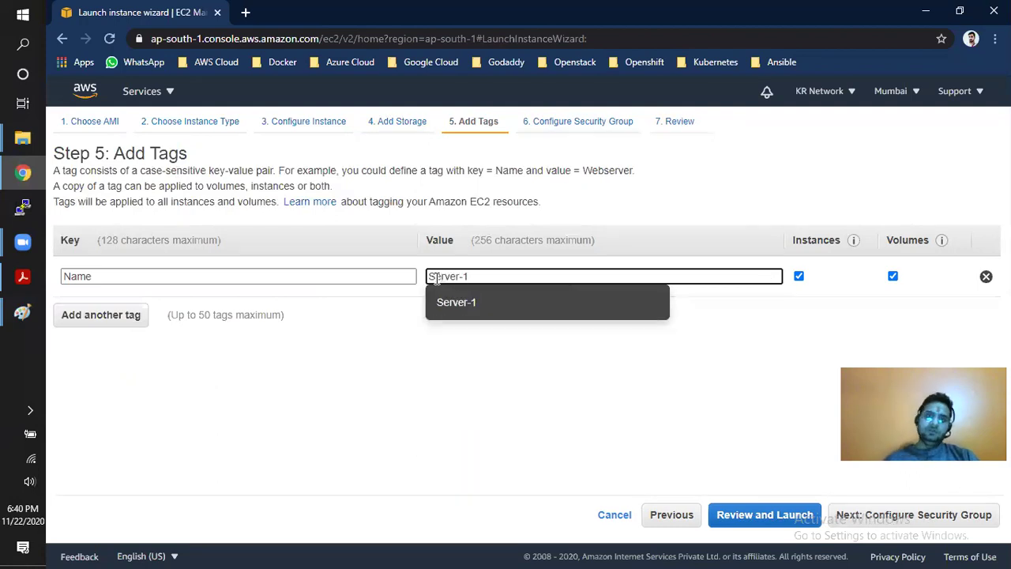
{"action": "left_click_drag", "start_coordinate": [476, 274], "coordinate": [427, 275]}
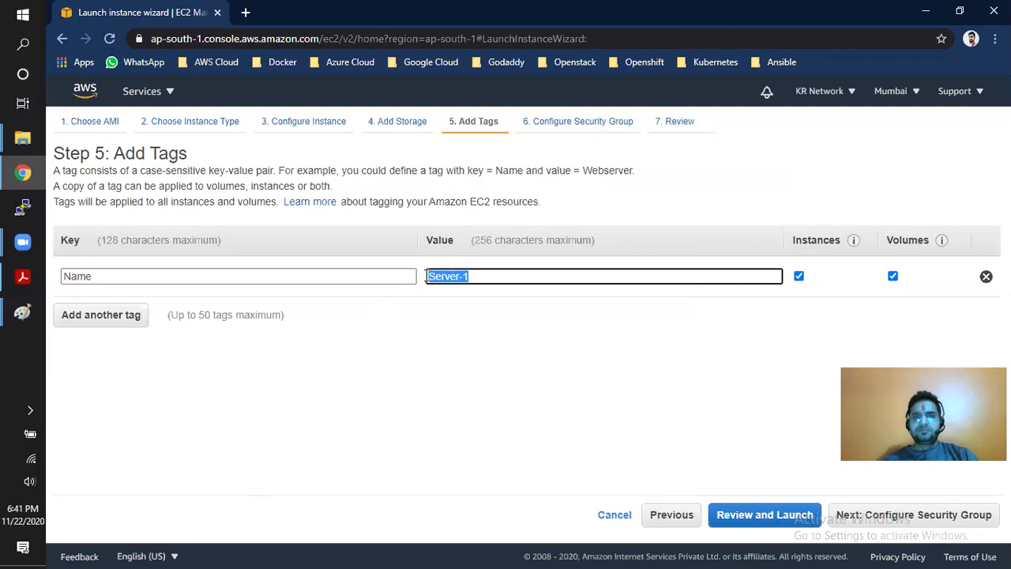
{"action": "type", "text": "Linu"}
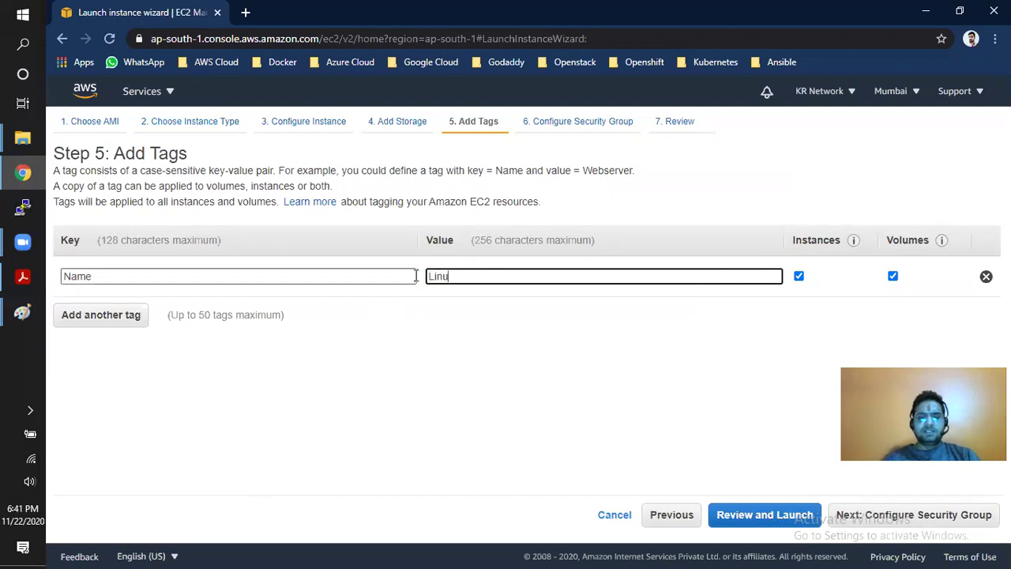
{"action": "type", "text": "x-Server"}
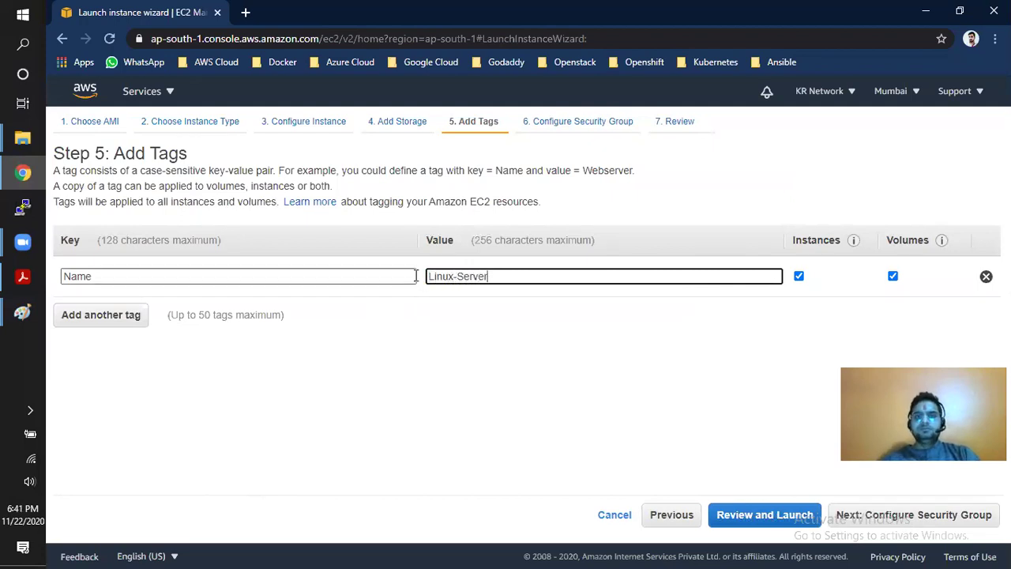
{"action": "left_click", "coordinate": [433, 353]}
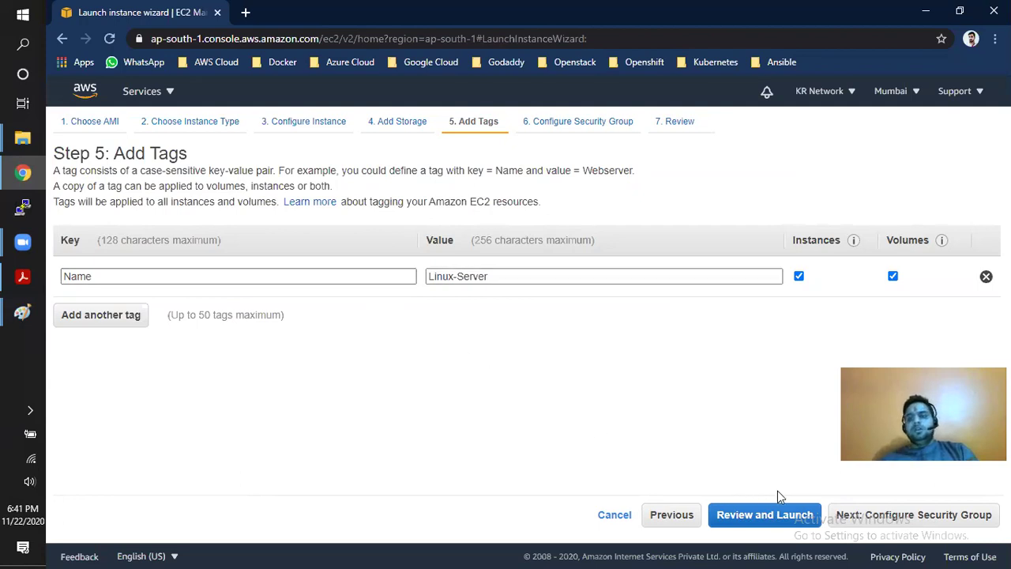
{"action": "left_click", "coordinate": [900, 517]}
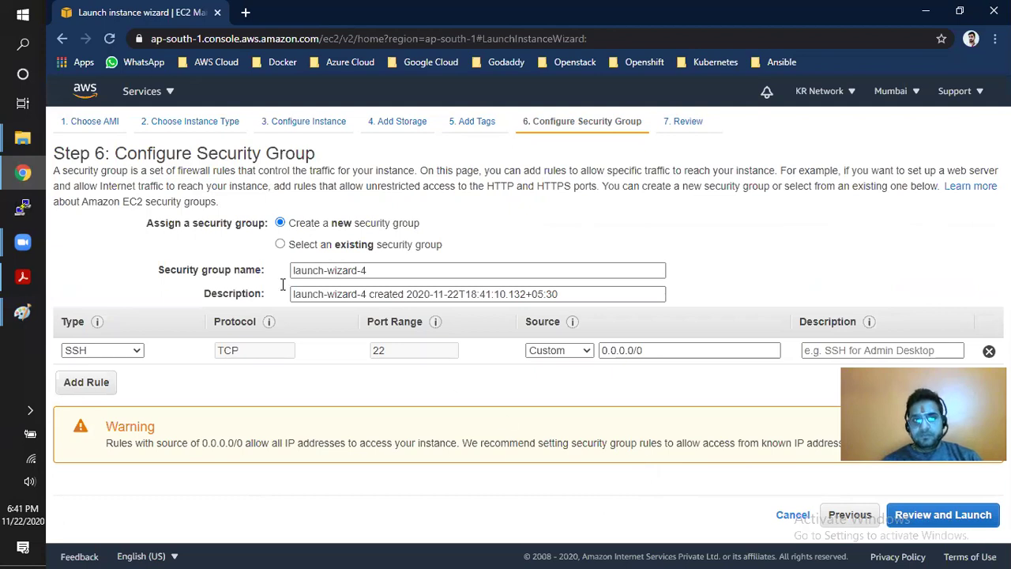
- Create a new security group named 'Linux-Servers'
{"action": "left_click_drag", "start_coordinate": [54, 170], "coordinate": [412, 171]}
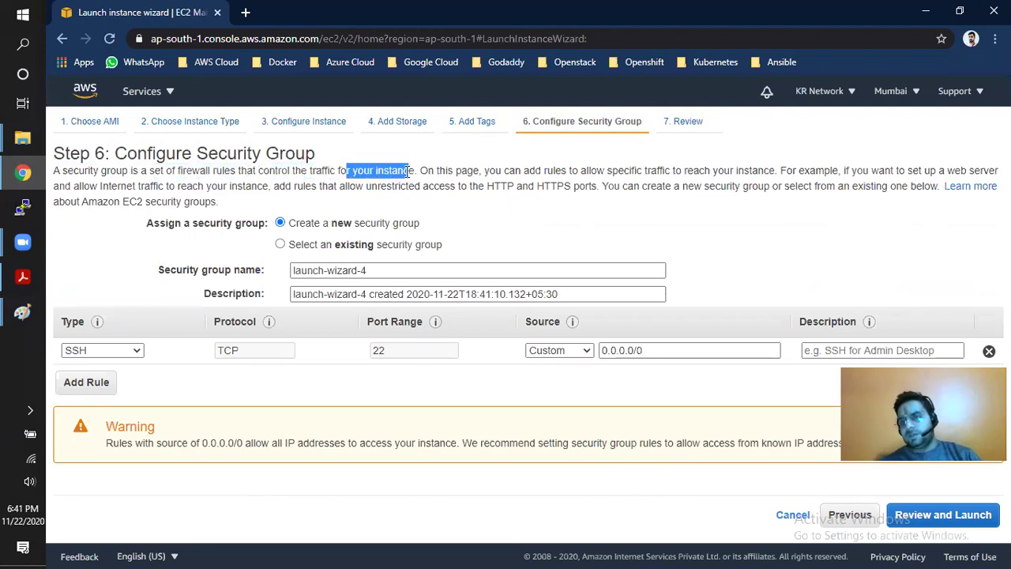
{"action": "left_click_drag", "start_coordinate": [300, 225], "coordinate": [397, 229]}
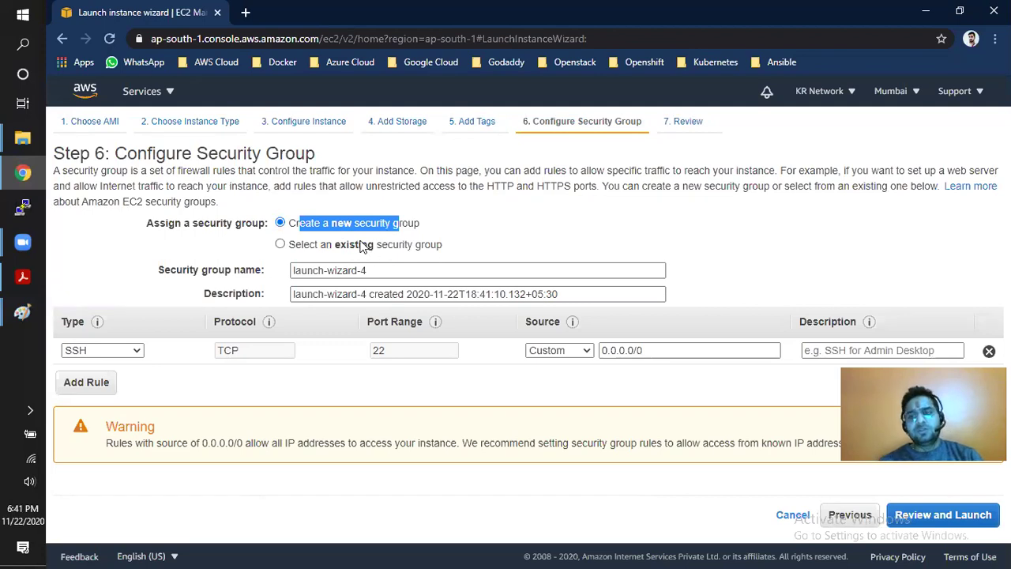
{"action": "left_click_drag", "start_coordinate": [323, 223], "coordinate": [421, 240]}
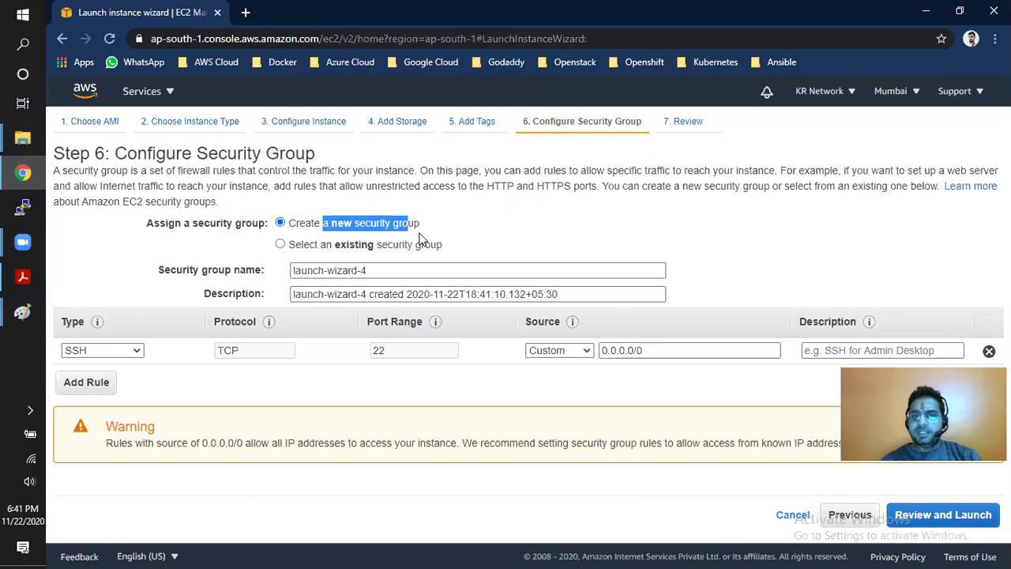
{"action": "left_click_drag", "start_coordinate": [377, 270], "coordinate": [274, 272]}
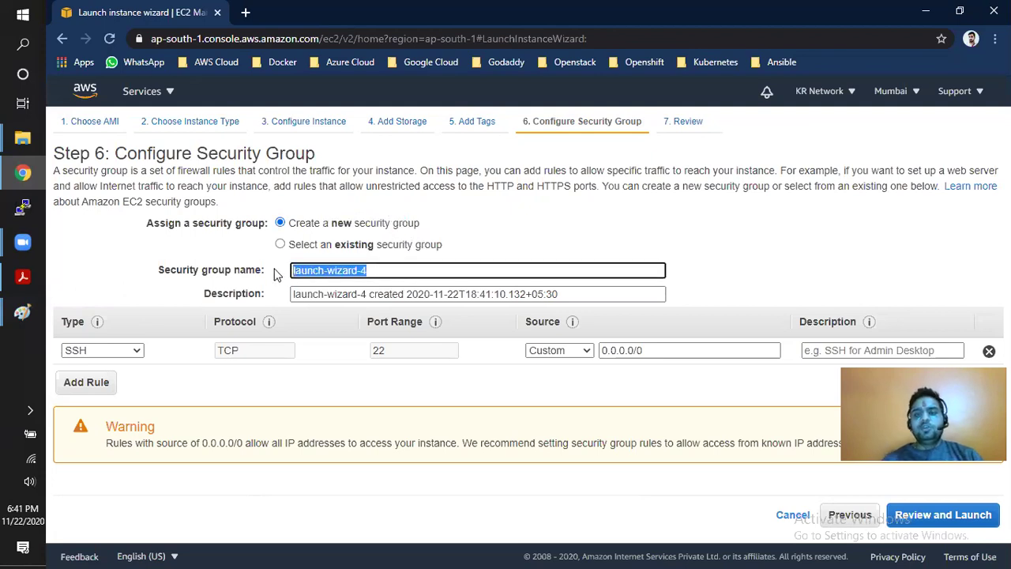
{"action": "key", "text": "BackSpace"}
{"action": "type", "text": "Linux-Servers"}
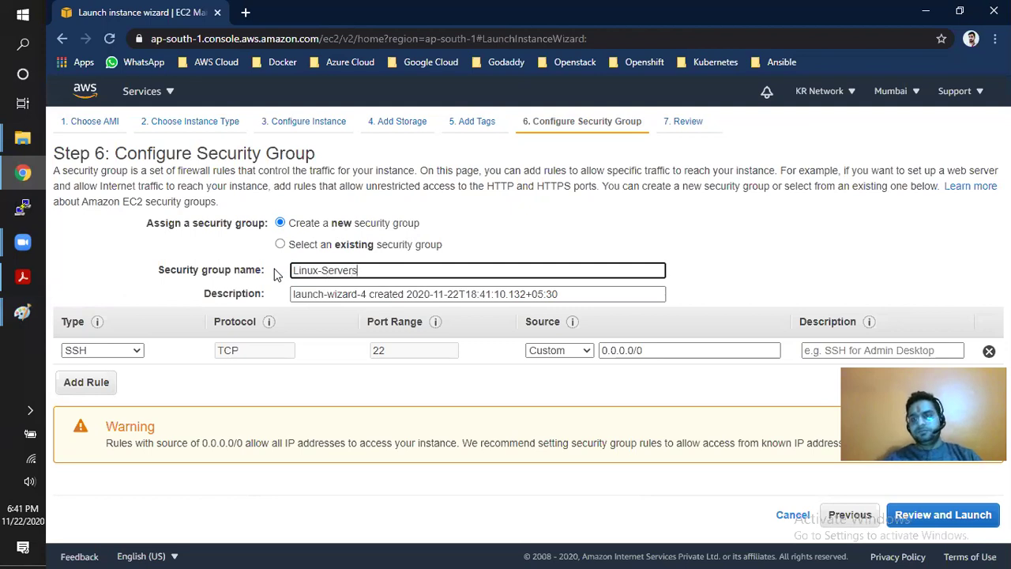
- Describe the group as 'This is for Linux Machines', keeping the SSH port 22 rule
{"action": "left_click_drag", "start_coordinate": [566, 294], "coordinate": [251, 263]}
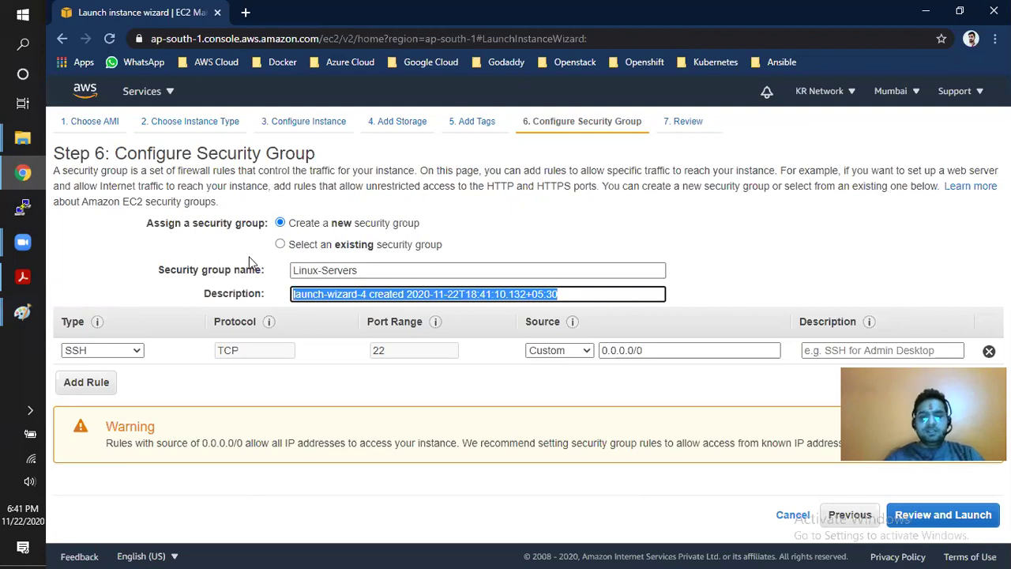
{"action": "type", "text": "This is for Linux Ma"}
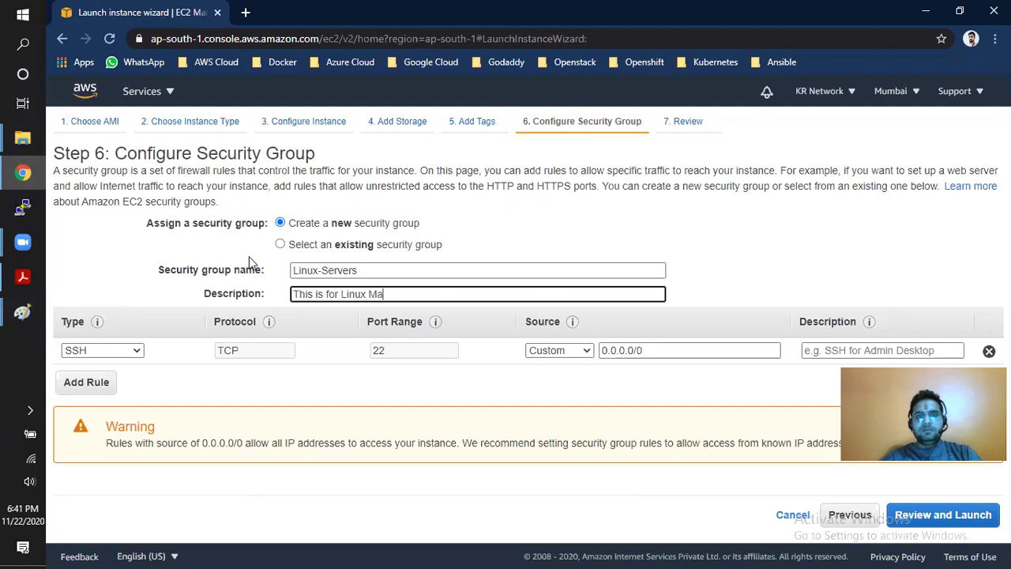
{"action": "type", "text": "chines"}
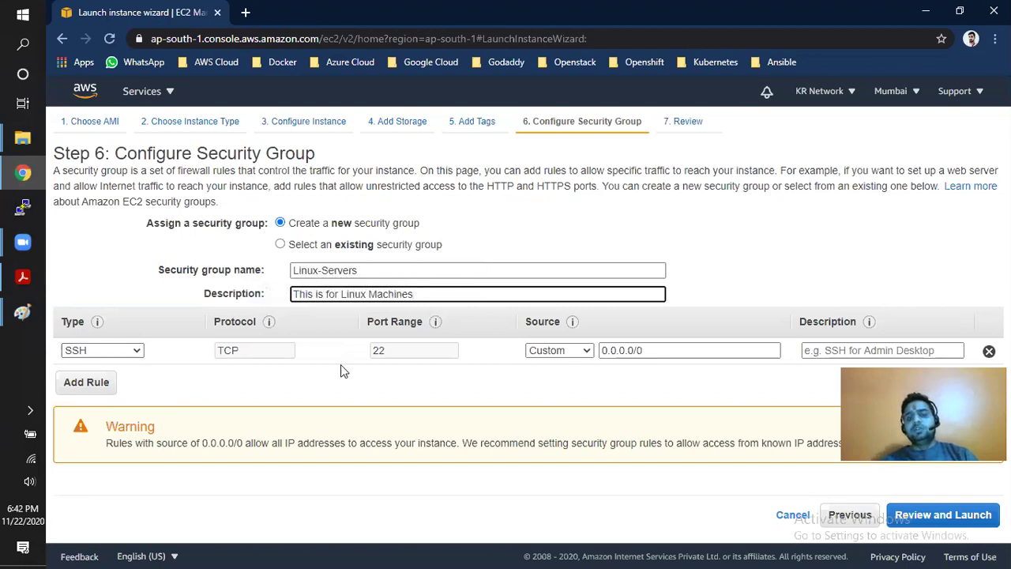
{"action": "left_click", "coordinate": [388, 353]}
{"action": "left_click_drag", "start_coordinate": [388, 353], "coordinate": [375, 354]}
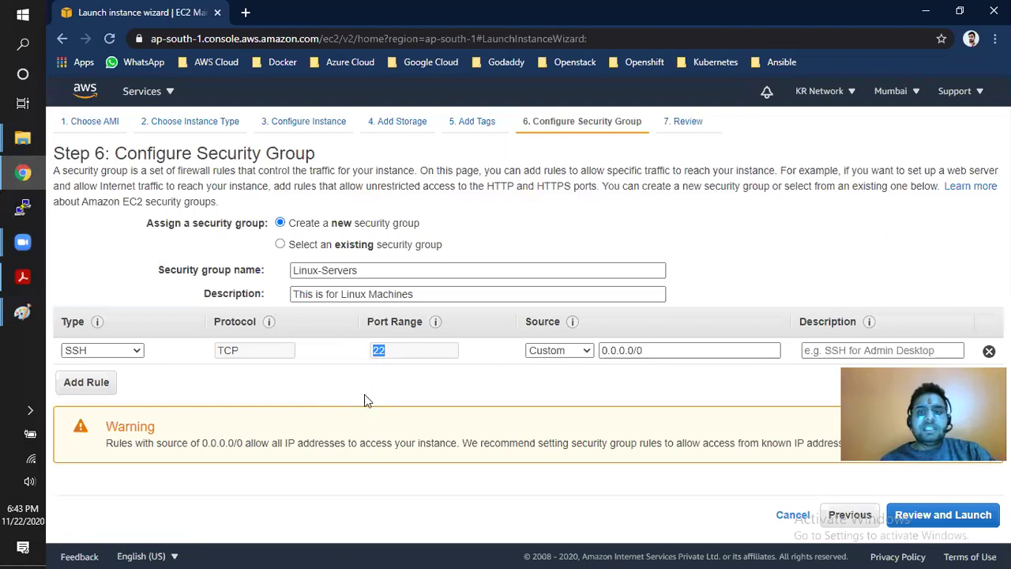
- Add an All ICMP - IPv4 inbound rule from 0.0.0.0/0, then go to Review and Launch
{"action": "left_click", "coordinate": [86, 384]}
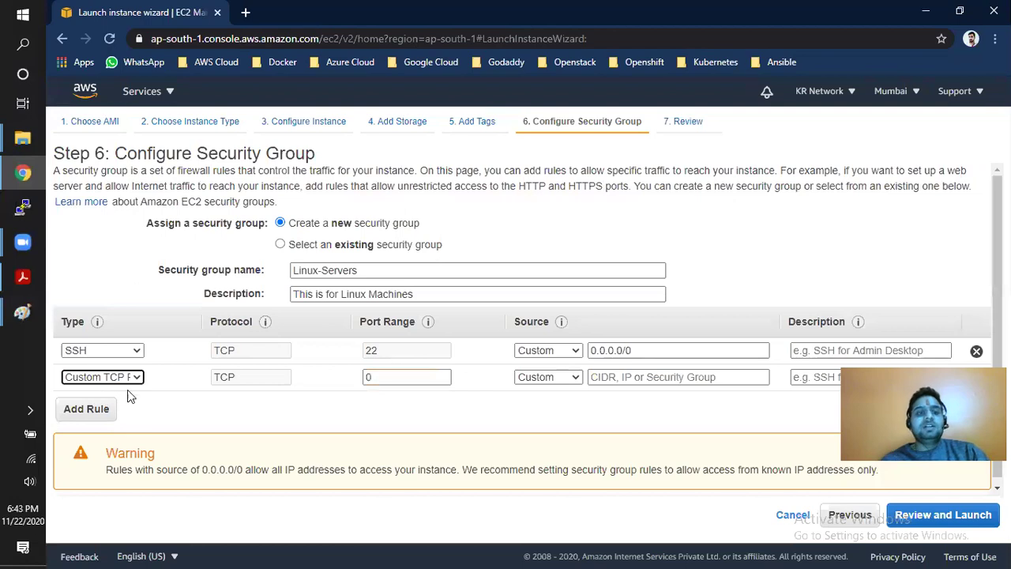
{"action": "left_click", "coordinate": [138, 380]}
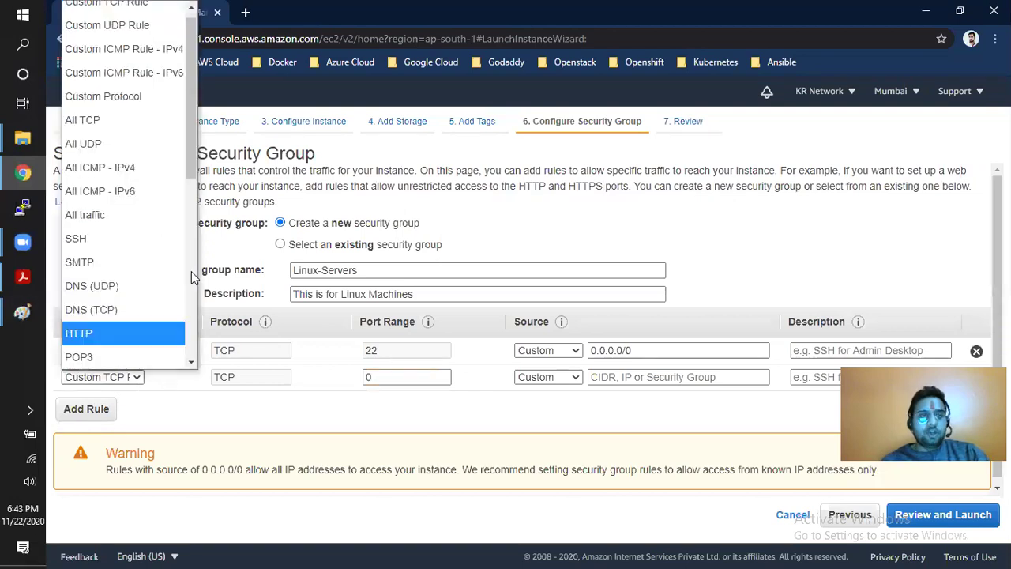
{"action": "left_click", "coordinate": [87, 168]}
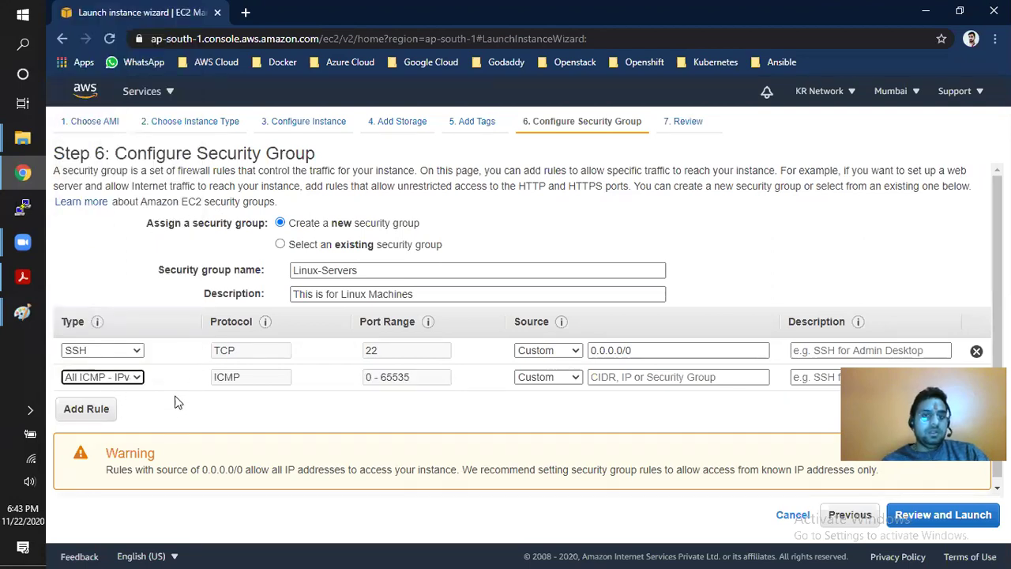
{"action": "left_click", "coordinate": [613, 377]}
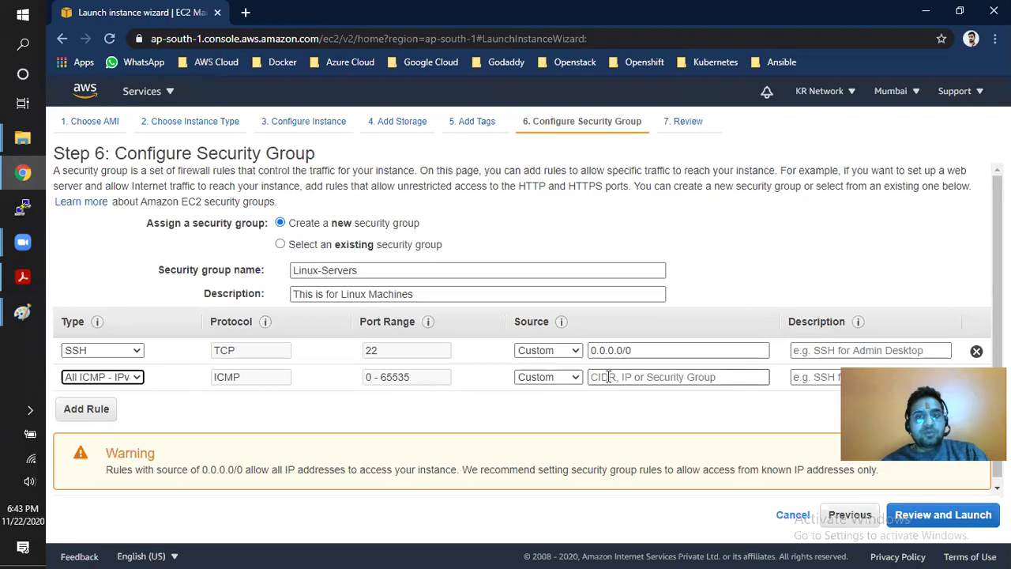
{"action": "left_click", "coordinate": [539, 414]}
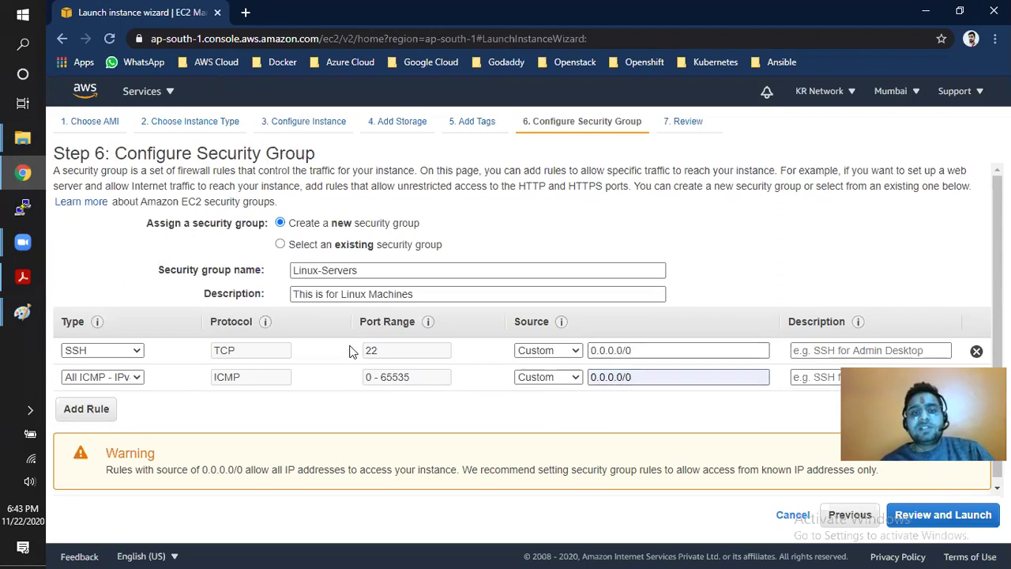
{"action": "double_click", "coordinate": [219, 382]}
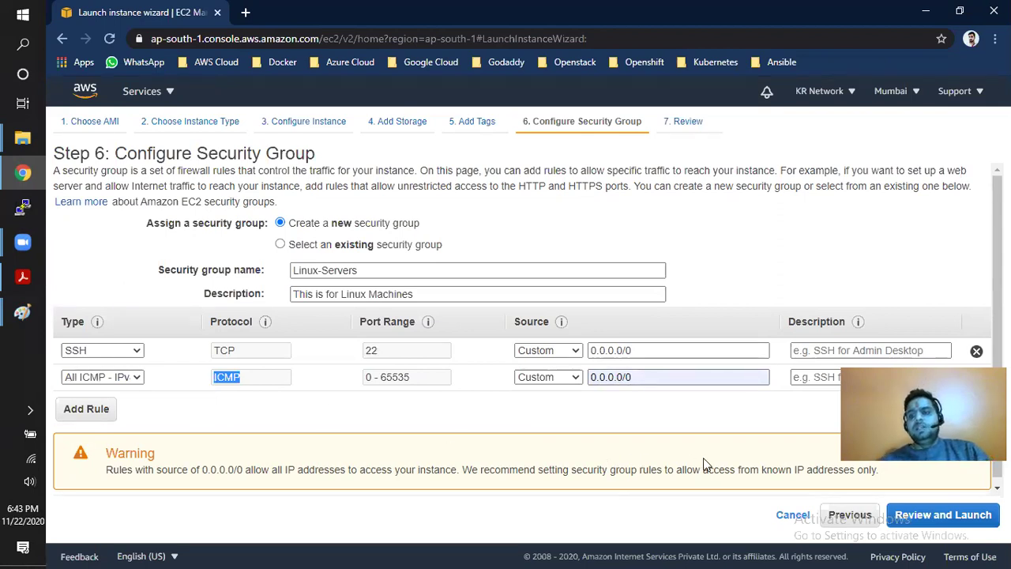
{"action": "left_click", "coordinate": [948, 514]}
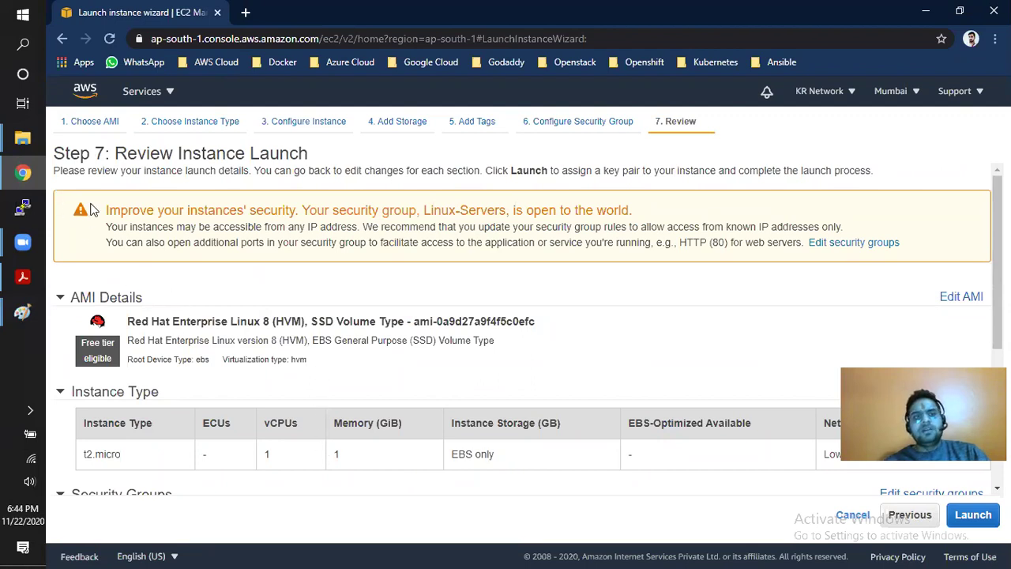
- Review the security warning and Linux-Servers group rules, then launch to reach the key pair dialog
{"action": "left_click_drag", "start_coordinate": [105, 211], "coordinate": [295, 211]}
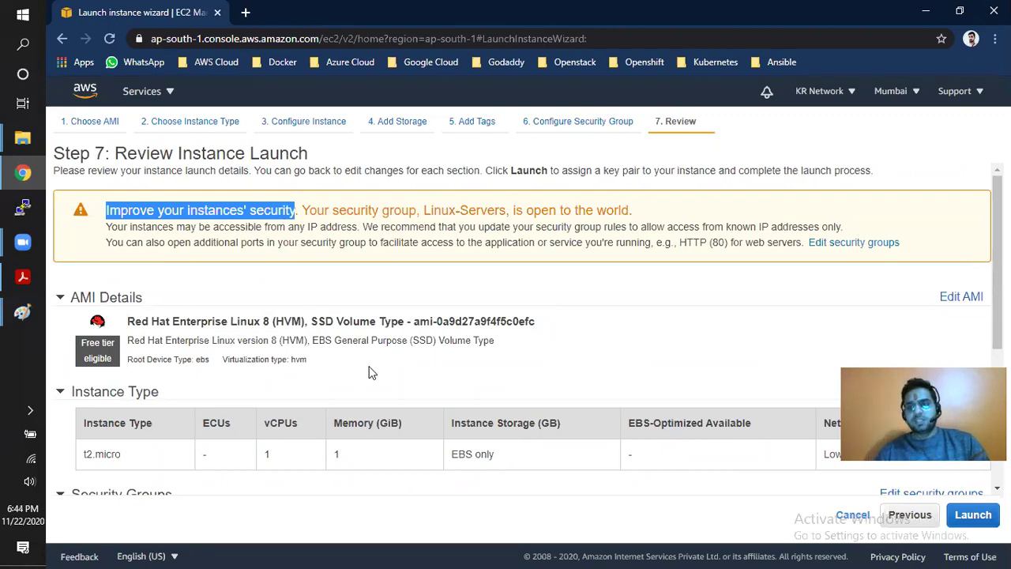
{"action": "scroll", "coordinate": [371, 372], "scroll_direction": "down", "scroll_amount": 3}
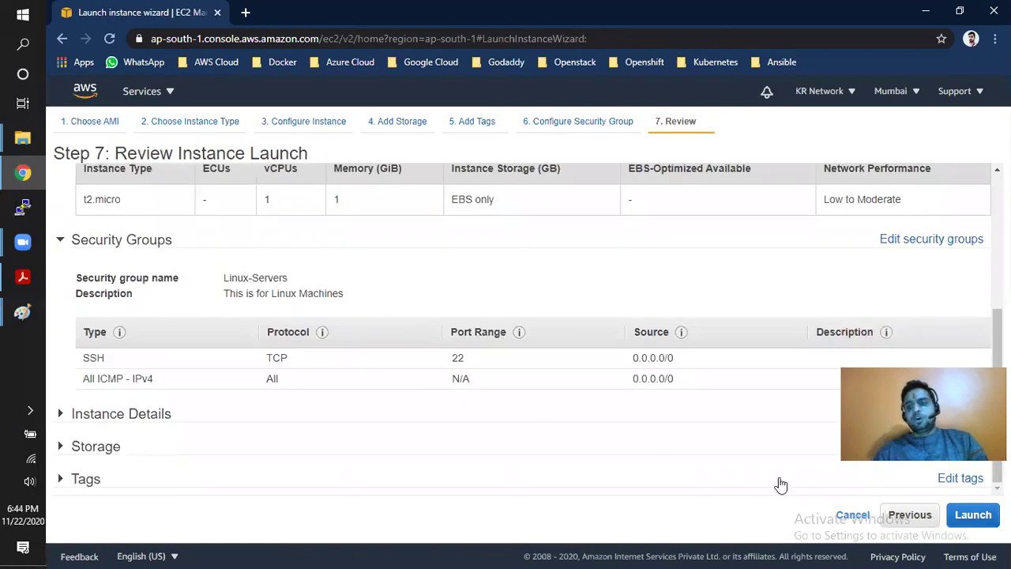
{"action": "left_click", "coordinate": [974, 514]}
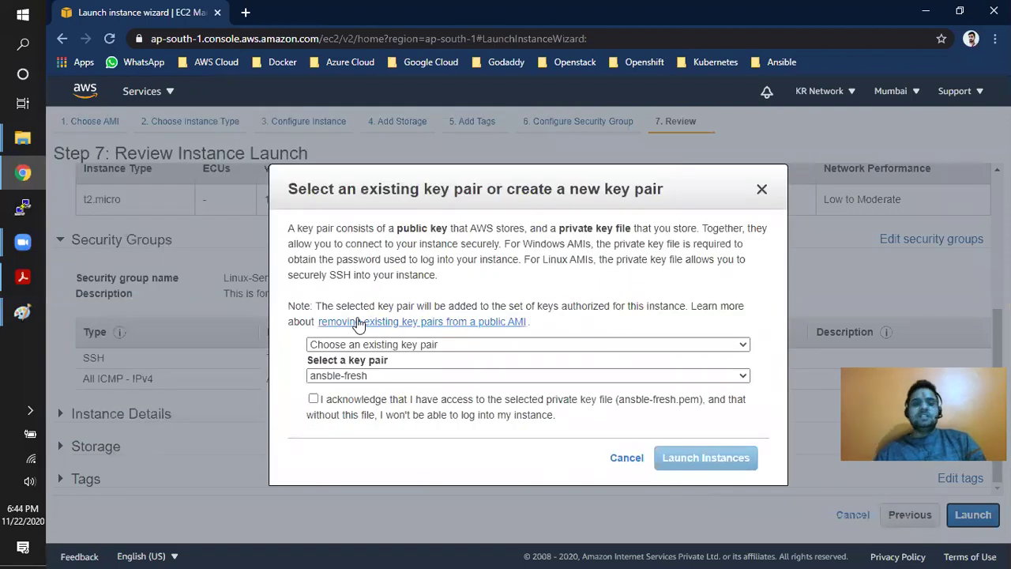
- Inspect the key pair options, leaving the existing ansble-fresh key pair selected
{"action": "left_click_drag", "start_coordinate": [292, 189], "coordinate": [477, 174]}
{"action": "left_click_drag", "start_coordinate": [572, 171], "coordinate": [385, 156]}
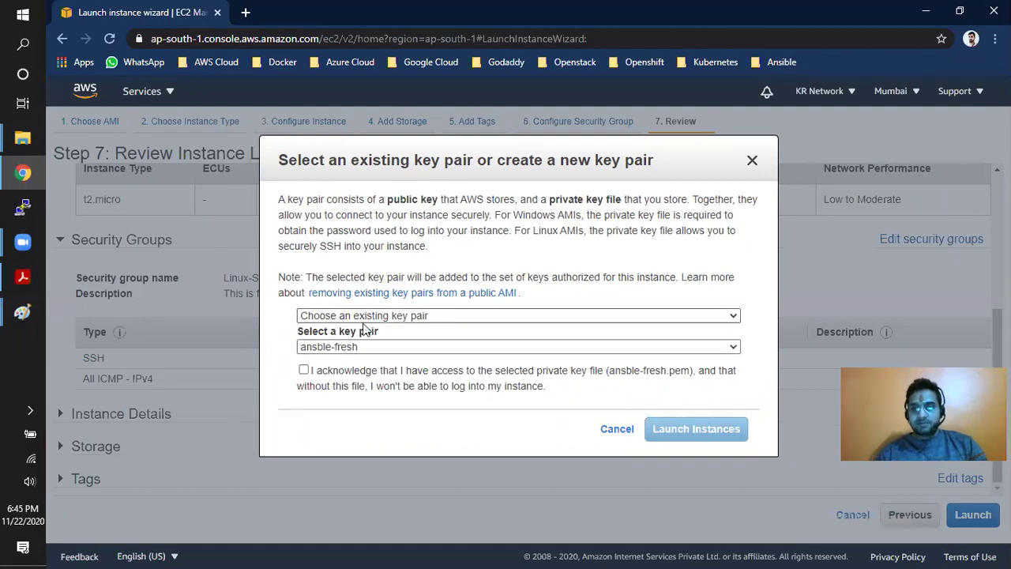
{"action": "left_click", "coordinate": [363, 347]}
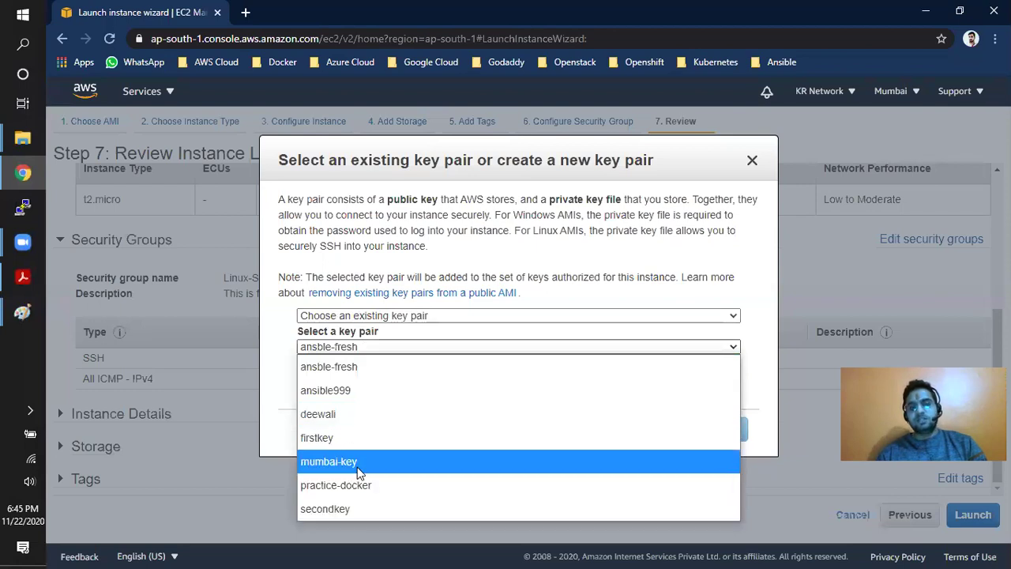
{"action": "left_click", "coordinate": [369, 218]}
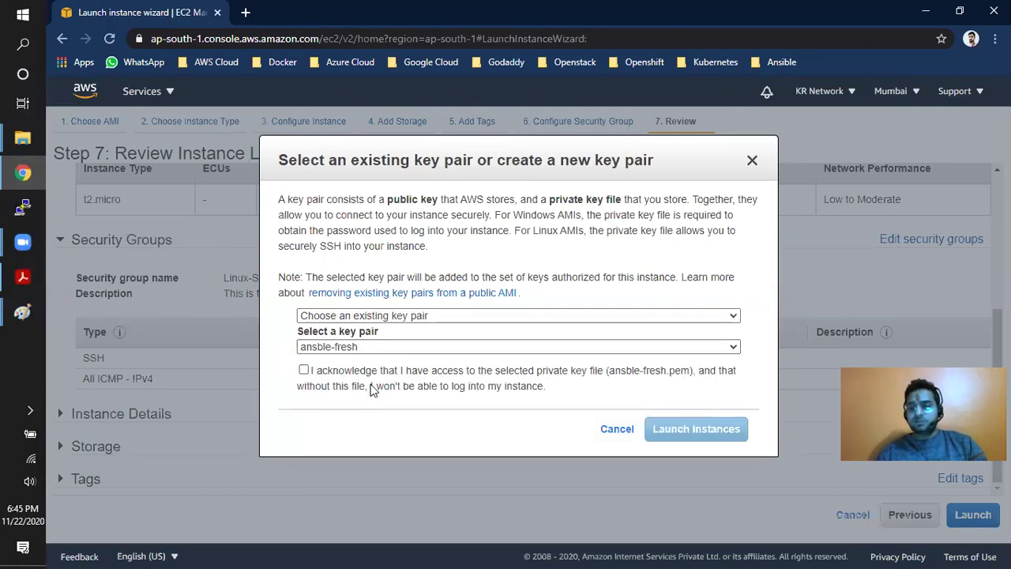
{"action": "left_click", "coordinate": [362, 315]}
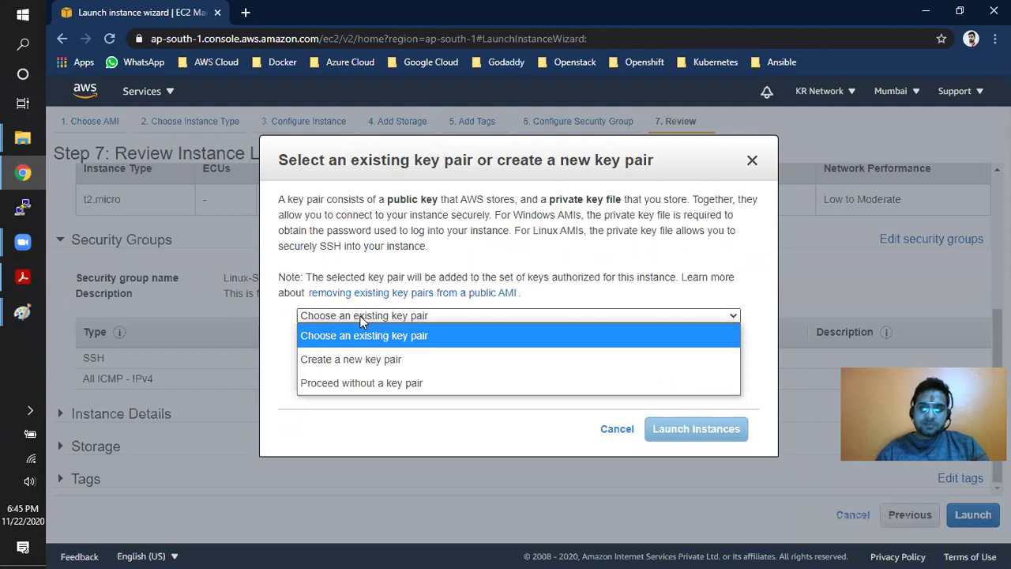
- Create a new key pair named 'commonkey' and download commonkey.pem
{"action": "left_click", "coordinate": [362, 360]}
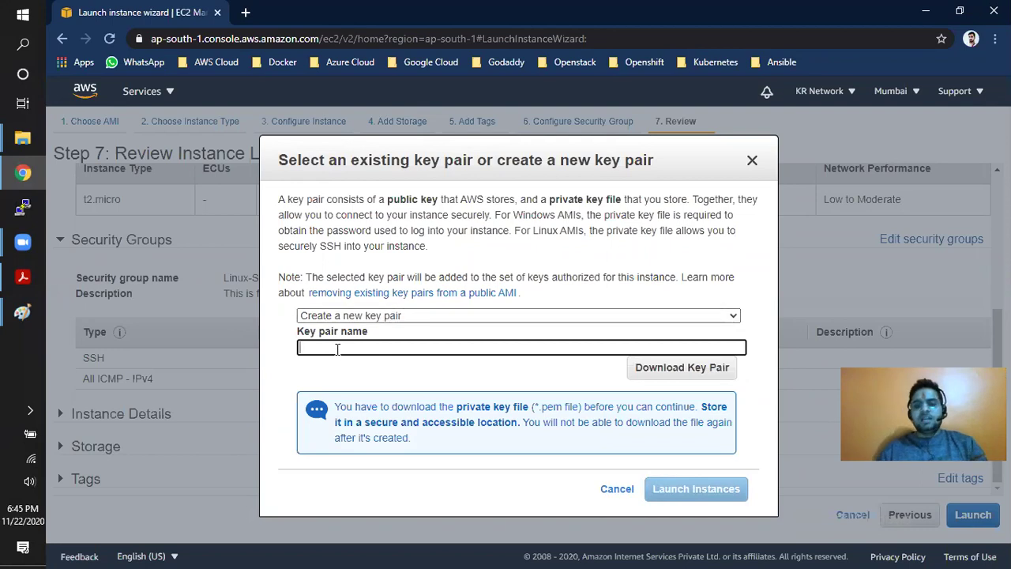
{"action": "type", "text": "linuxma"}
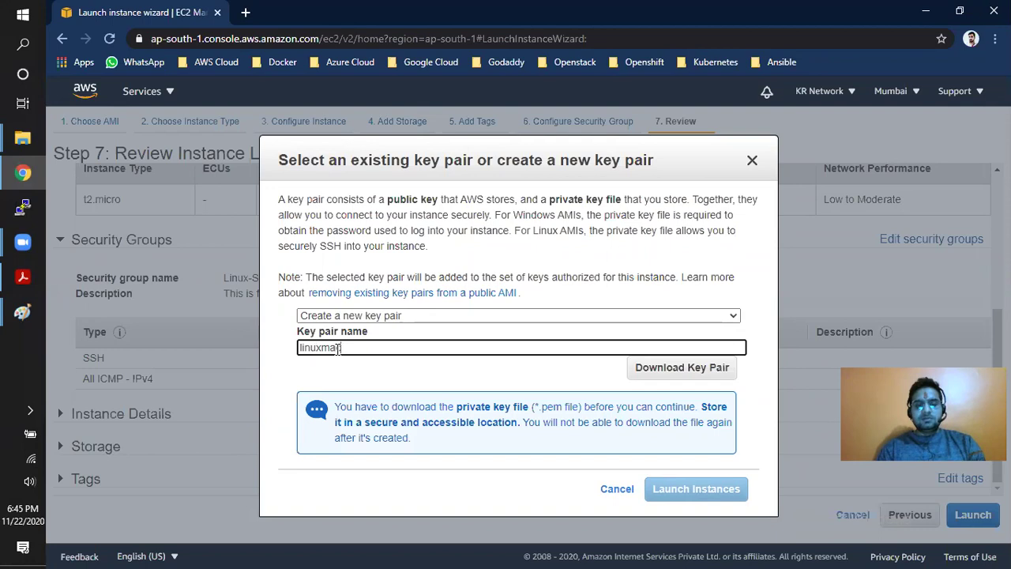
{"action": "key", "text": "BackSpace"}
{"action": "key", "text": "BackSpace"}
{"action": "key", "text": "BackSpace"}
{"action": "key", "text": "BackSpace"}
{"action": "key", "text": "BackSpace"}
{"action": "key", "text": "BackSpace"}
{"action": "key", "text": "BackSpace"}
{"action": "type", "text": "commo"}
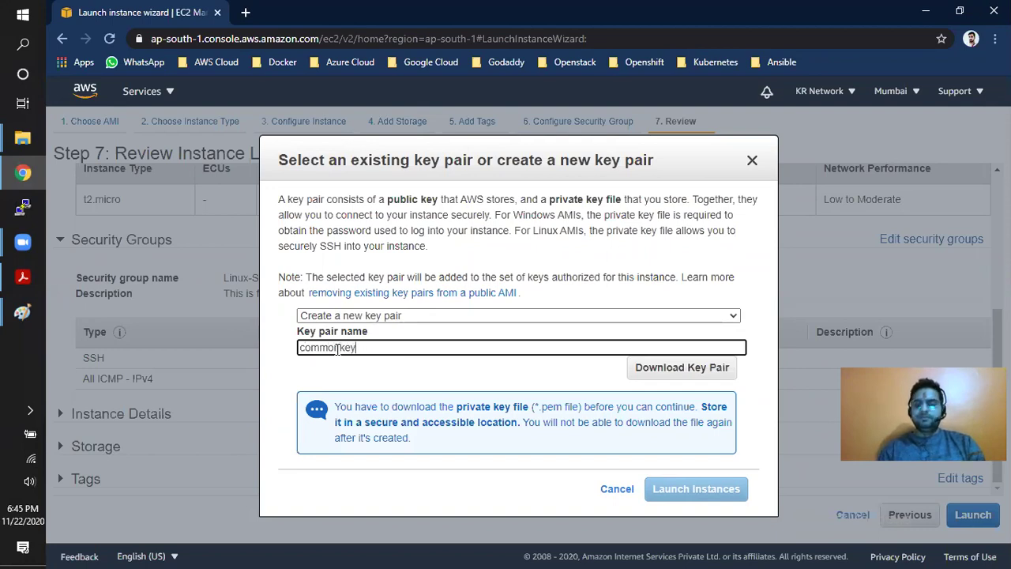
{"action": "type", "text": "nkey"}
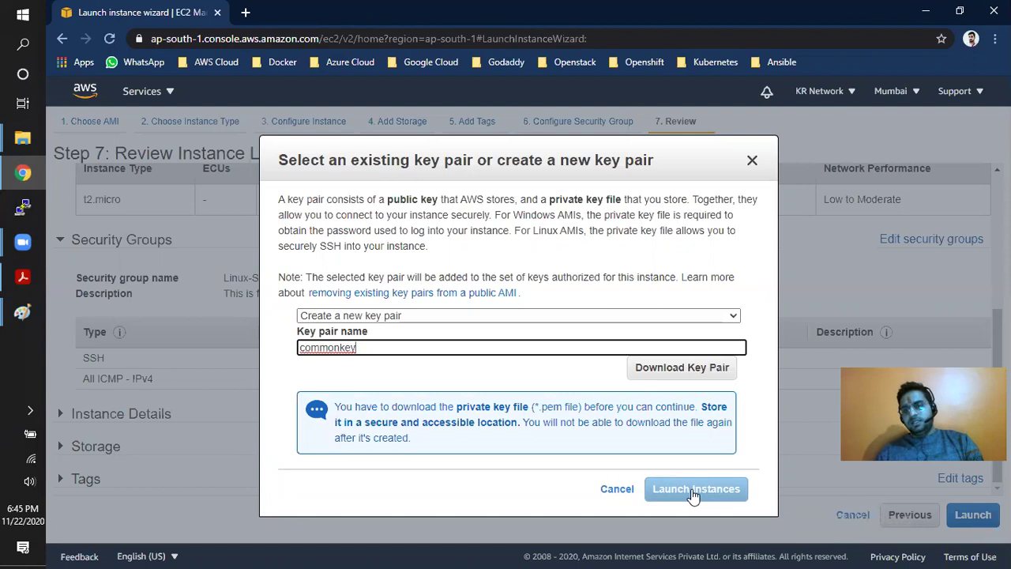
{"action": "left_click", "coordinate": [675, 379]}
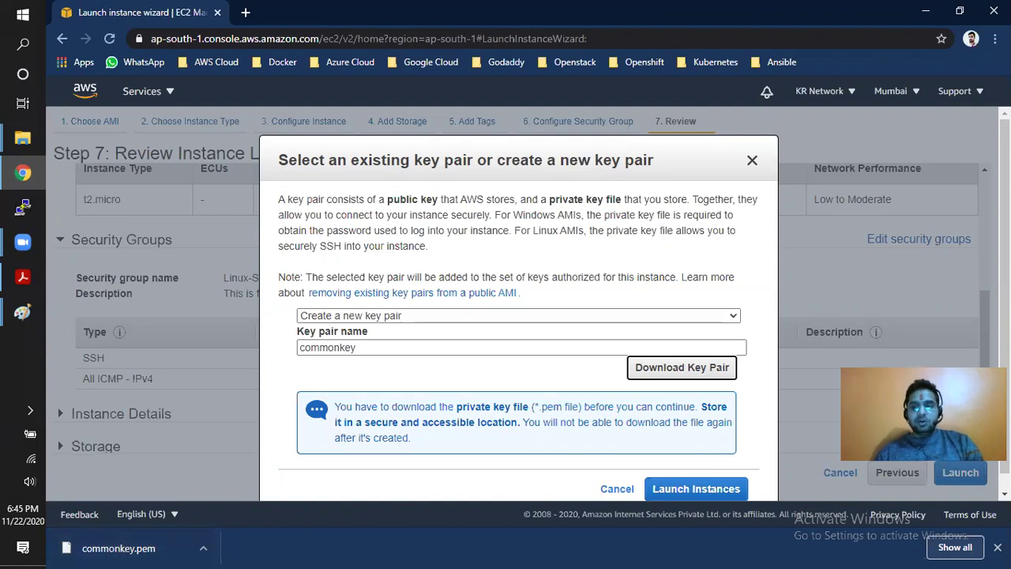
{"action": "left_click", "coordinate": [997, 546]}
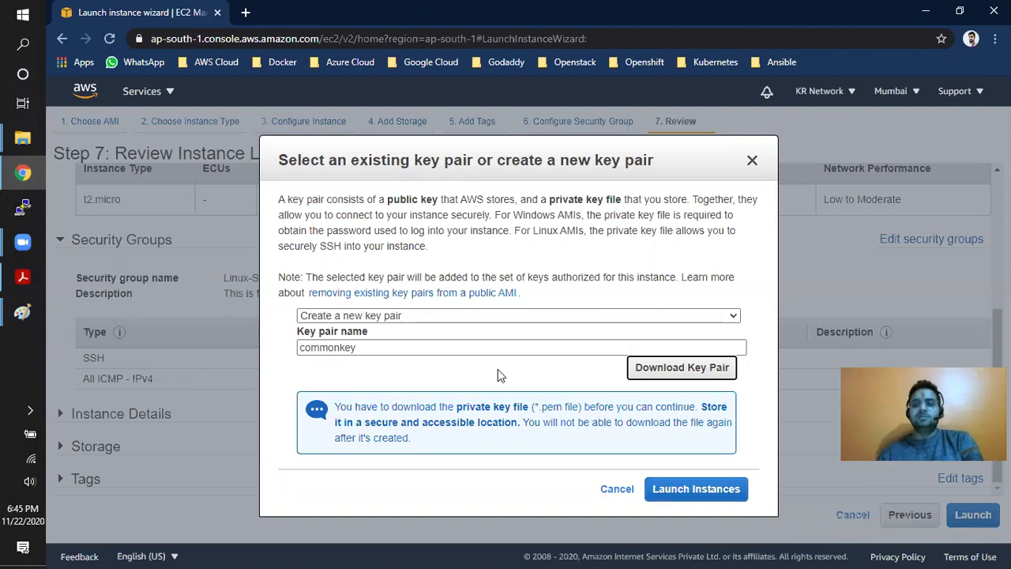
- Launch the instance with the commonkey key pair and scroll the Launch Status page down
{"action": "left_click", "coordinate": [684, 496]}
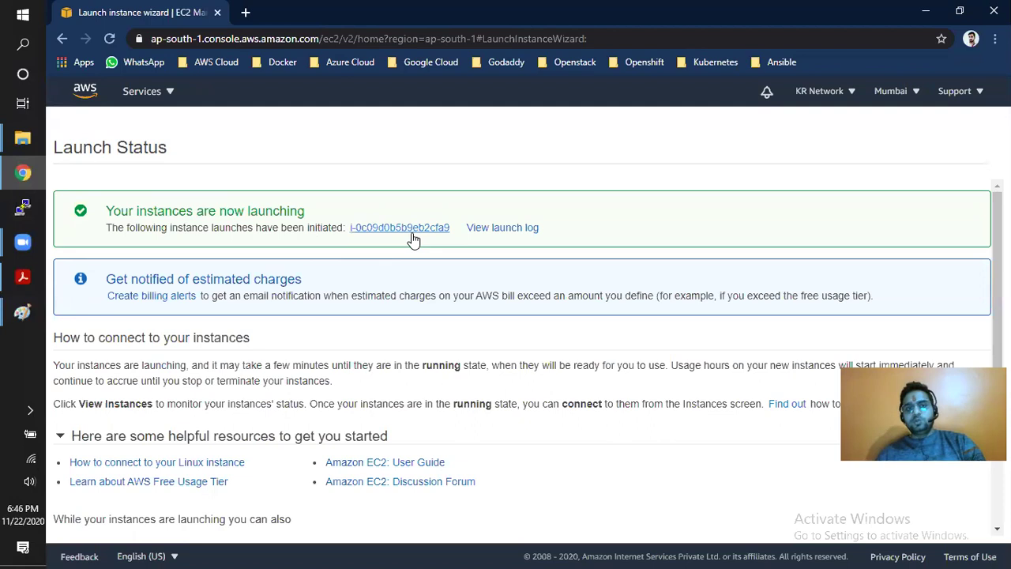
{"action": "left_click_drag", "start_coordinate": [457, 233], "coordinate": [350, 239]}
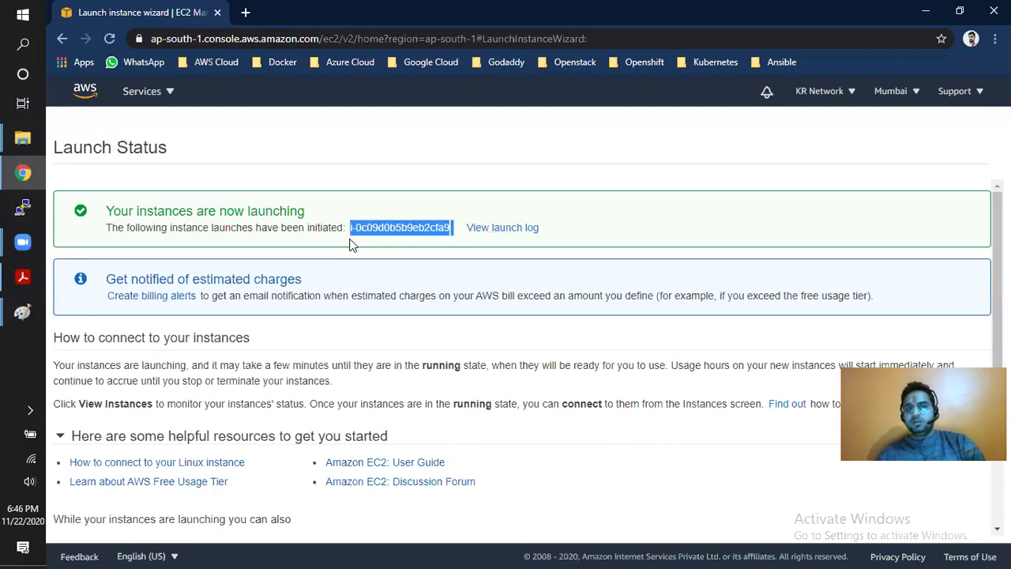
{"action": "scroll", "coordinate": [717, 466], "scroll_direction": "down", "scroll_amount": 2}
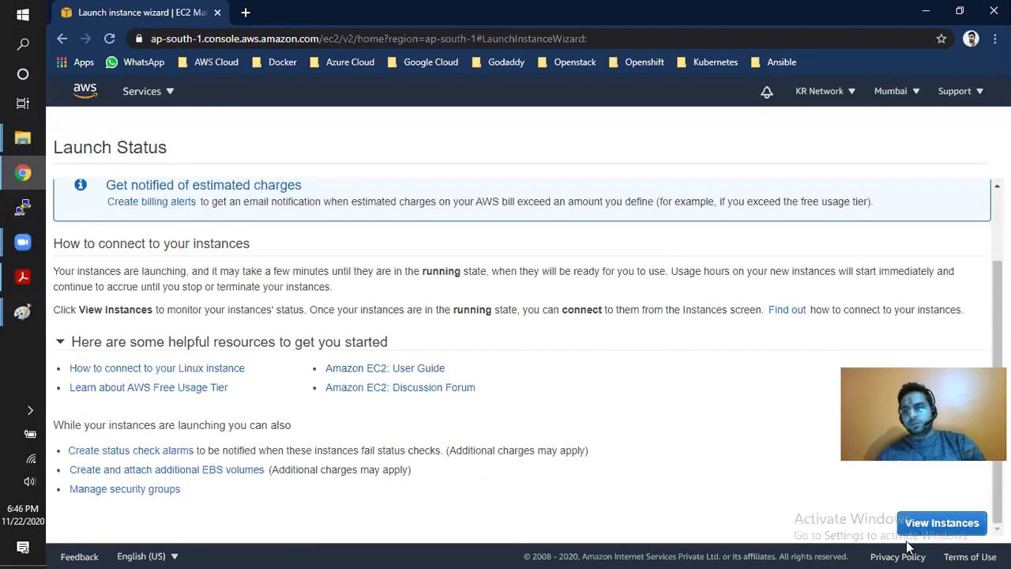
- Open the Instances list, filter by Instance state: running, and select Linux-Server
{"action": "left_click", "coordinate": [928, 524]}
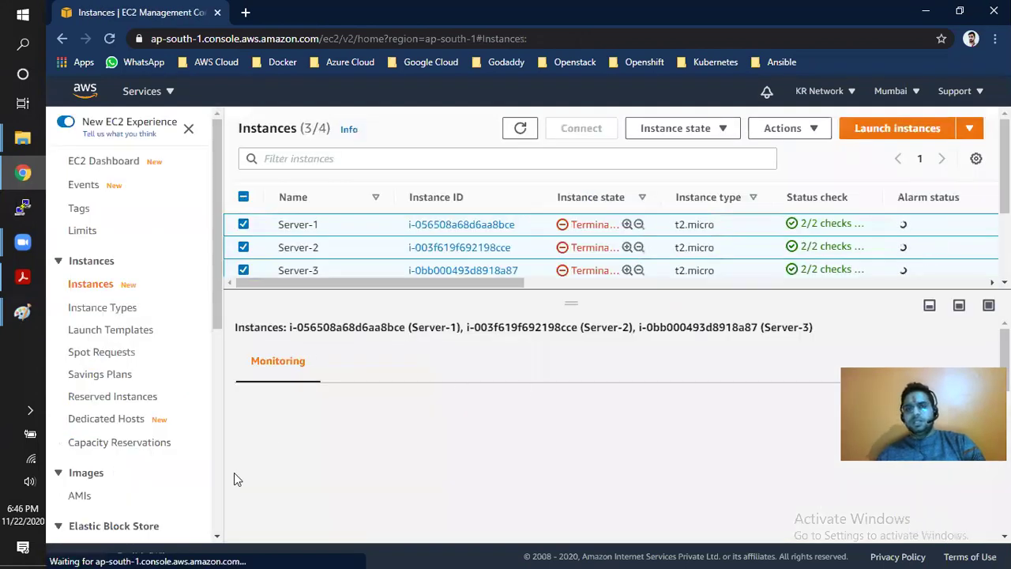
{"action": "left_click_drag", "start_coordinate": [312, 291], "coordinate": [322, 361]}
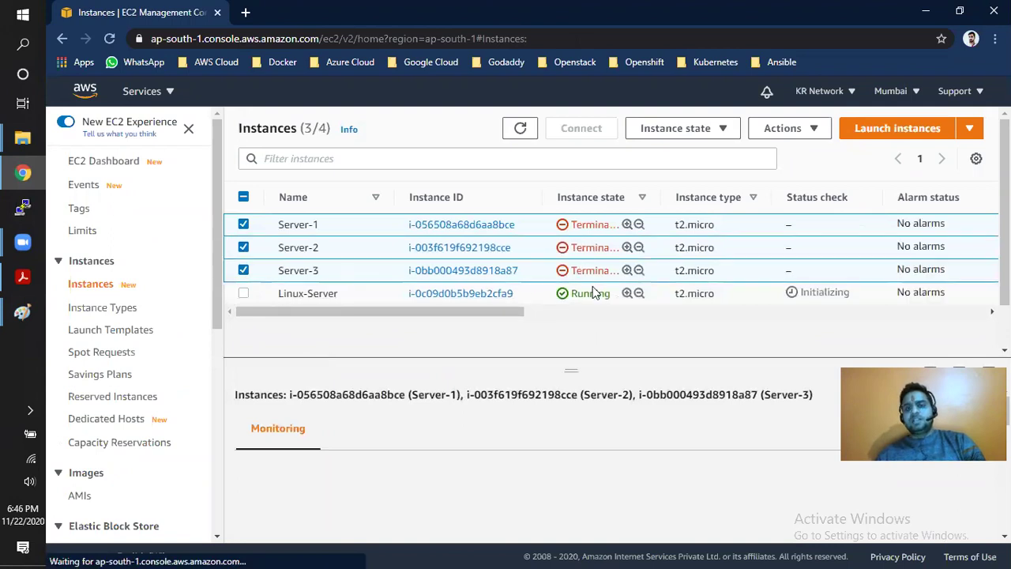
{"action": "left_click", "coordinate": [536, 295]}
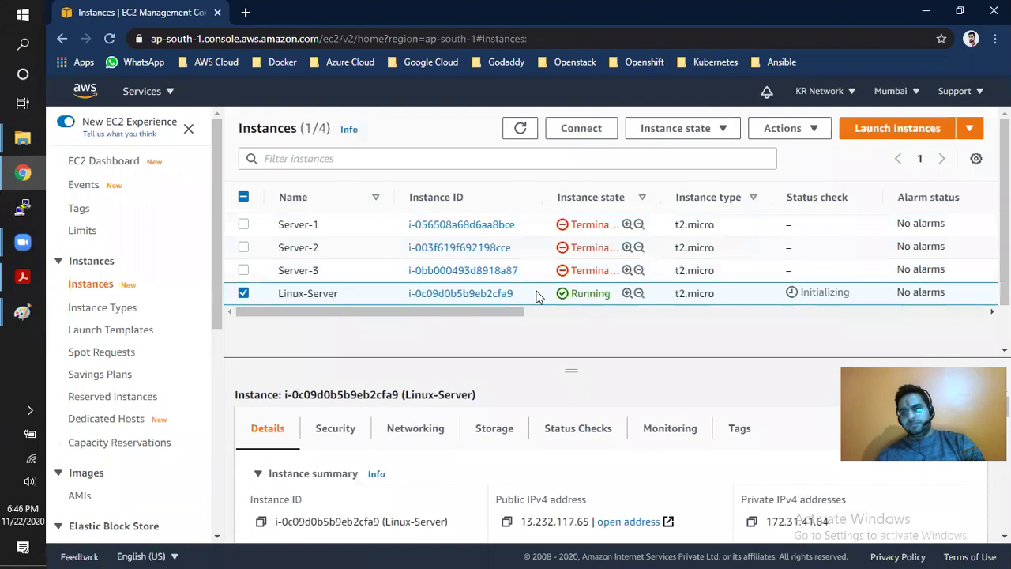
{"action": "left_click", "coordinate": [363, 161]}
{"action": "left_click_drag", "start_coordinate": [423, 196], "coordinate": [421, 225]}
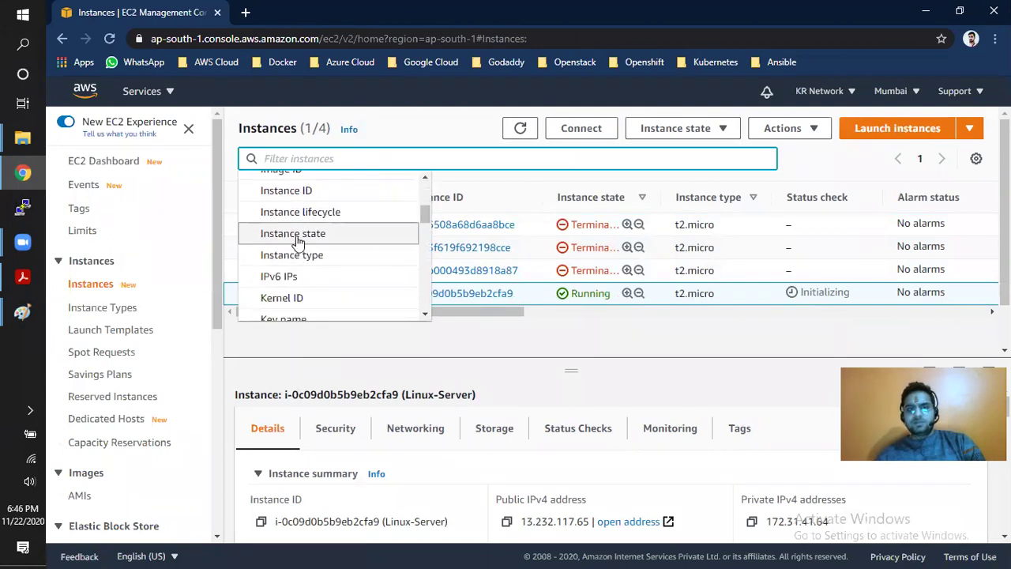
{"action": "left_click", "coordinate": [335, 241]}
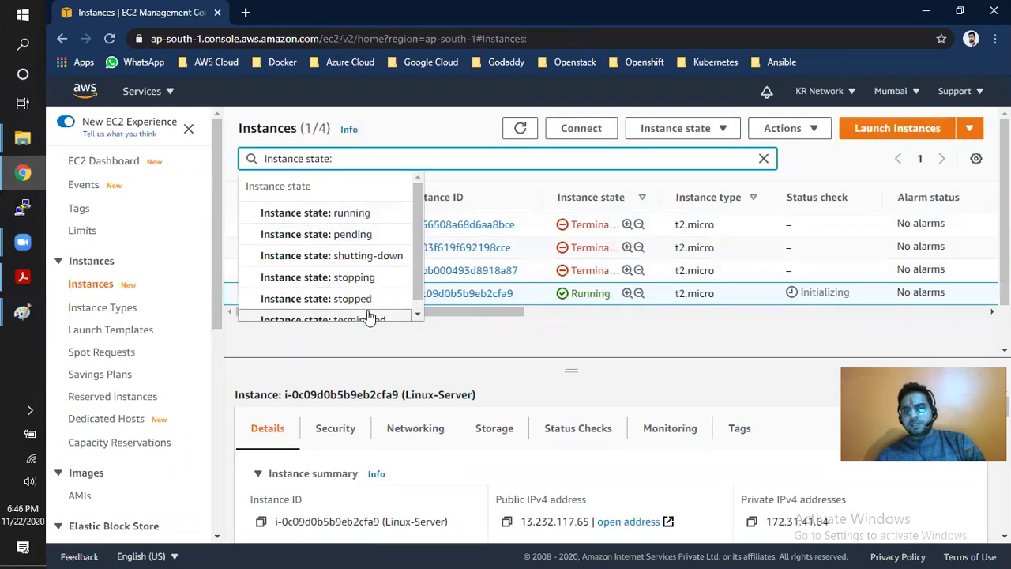
{"action": "left_click", "coordinate": [353, 221]}
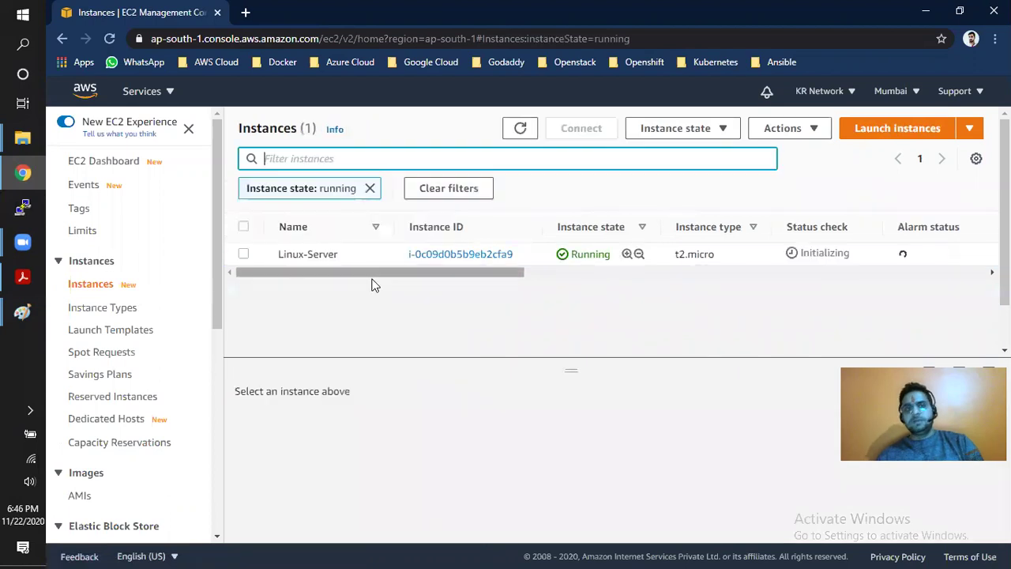
{"action": "left_click", "coordinate": [361, 254]}
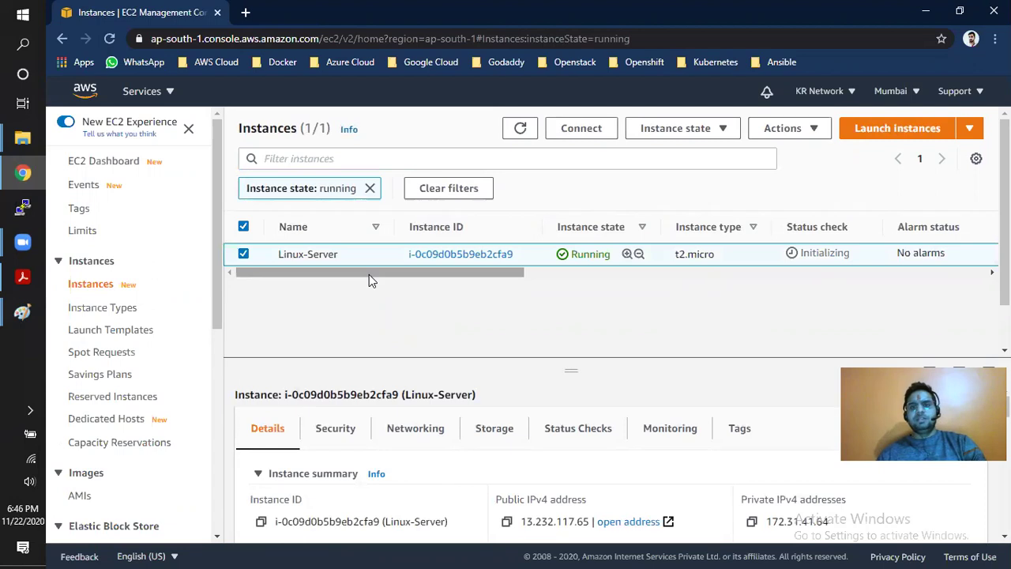
- Scroll the table right to show zone ap-south-1a and public IPv4 13.232.117.65
{"action": "left_click_drag", "start_coordinate": [375, 273], "coordinate": [532, 254]}
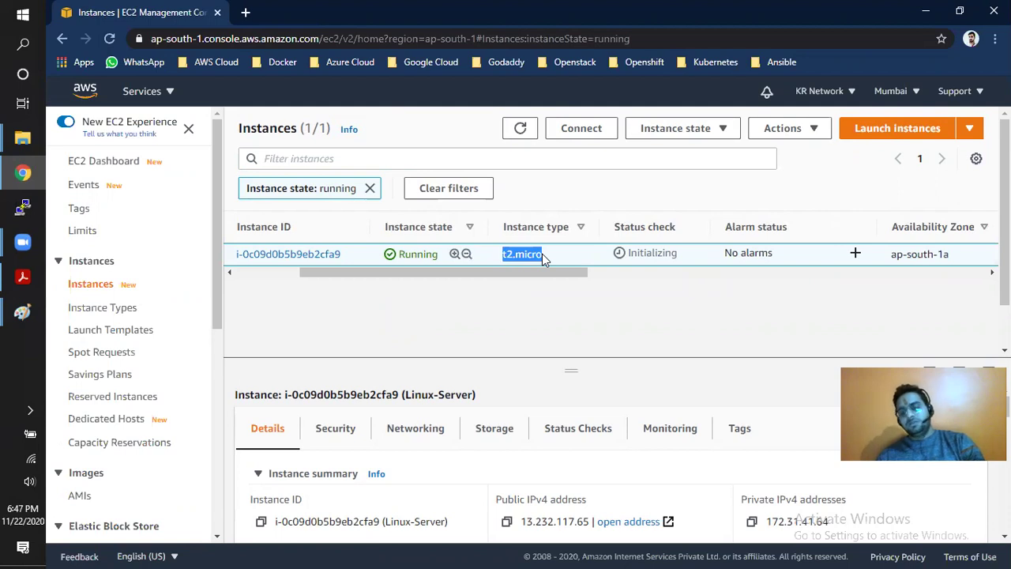
{"action": "left_click_drag", "start_coordinate": [540, 272], "coordinate": [662, 273]}
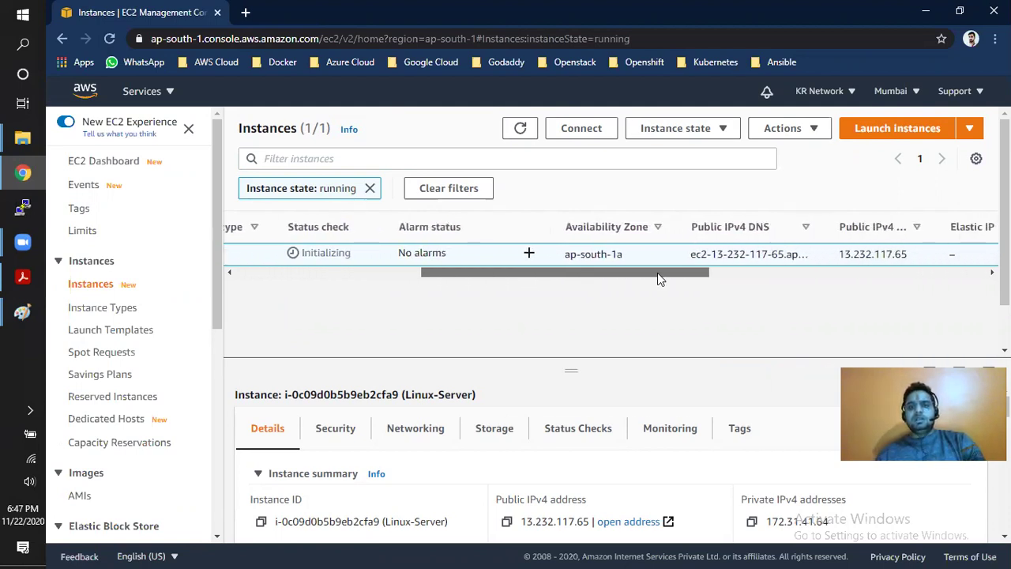
{"action": "left_click_drag", "start_coordinate": [564, 254], "coordinate": [624, 255]}
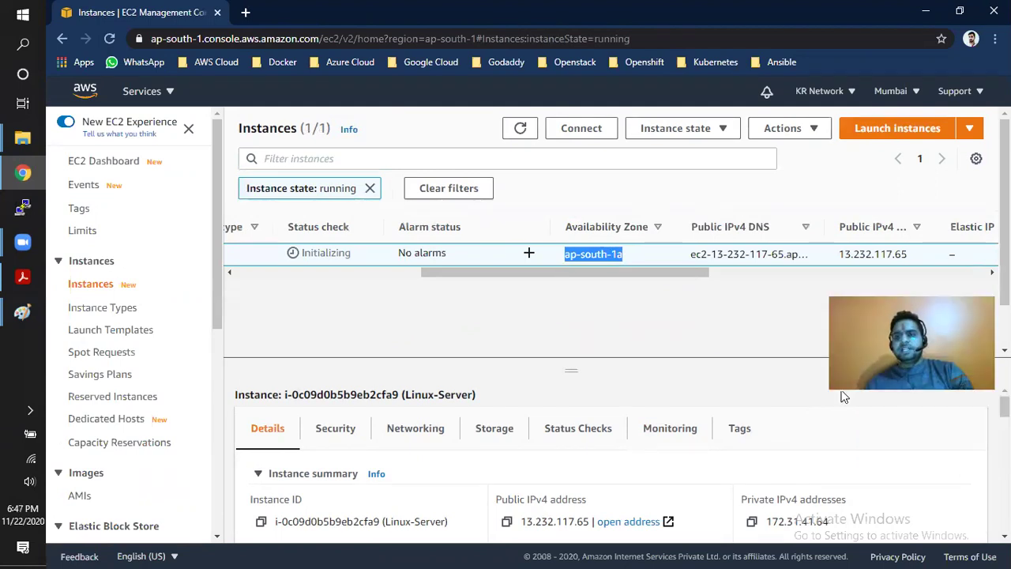
- Highlight Linux-Server's public IPv4 address 13.232.117.65 and its private IPv4 address in the instance summary
{"action": "scroll", "coordinate": [842, 395], "scroll_direction": "down", "scroll_amount": 1}
{"action": "scroll", "coordinate": [612, 466], "scroll_direction": "down", "scroll_amount": 1}
{"action": "scroll", "coordinate": [714, 445], "scroll_direction": "up", "scroll_amount": 1}
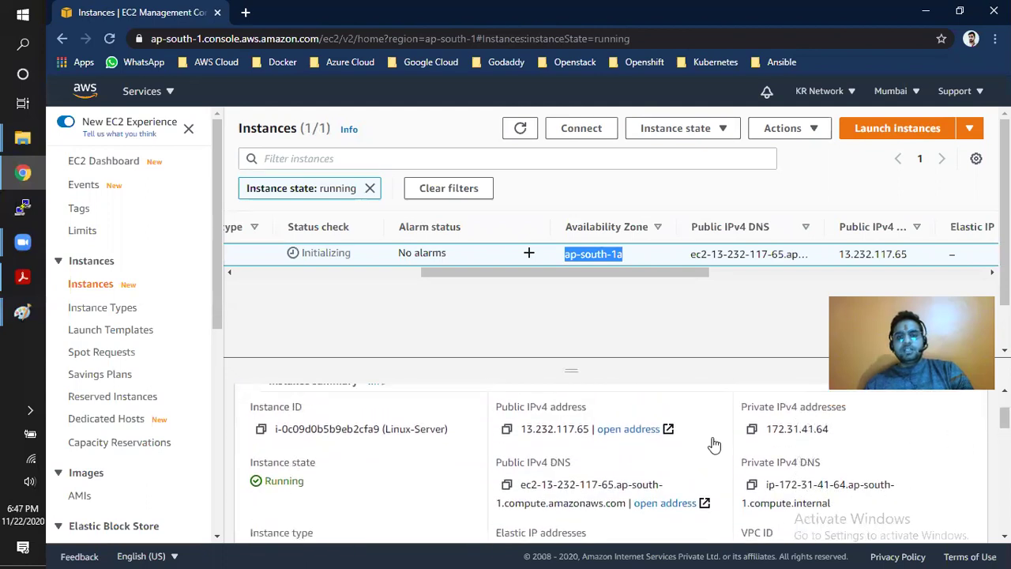
{"action": "left_click_drag", "start_coordinate": [497, 407], "coordinate": [584, 407]}
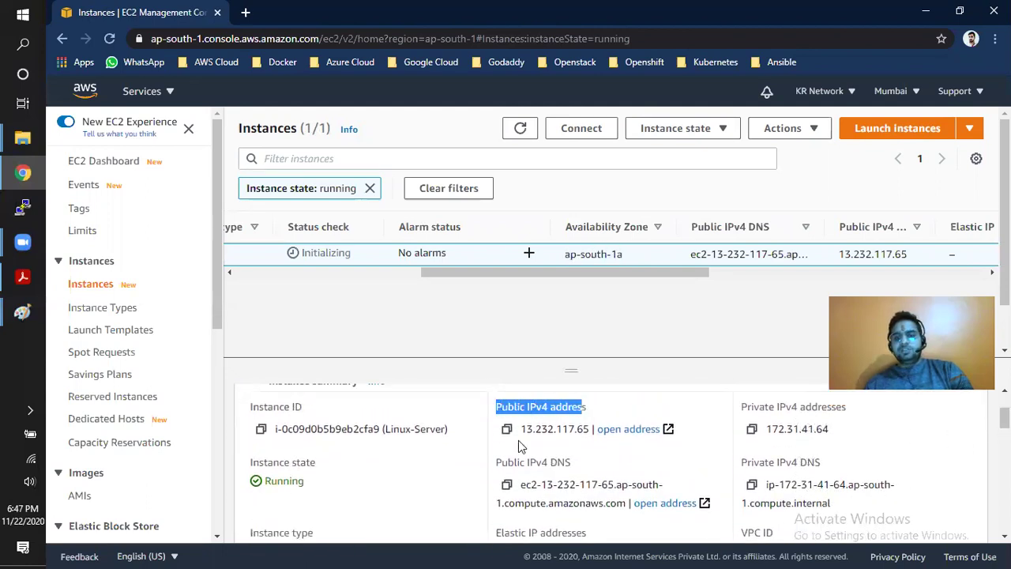
{"action": "left_click_drag", "start_coordinate": [525, 427], "coordinate": [587, 429]}
{"action": "mouse_move", "coordinate": [766, 429]}
{"action": "left_mouse_down"}
{"action": "mouse_move", "coordinate": [831, 432]}
{"action": "mouse_move", "coordinate": [768, 430]}
{"action": "left_mouse_up"}
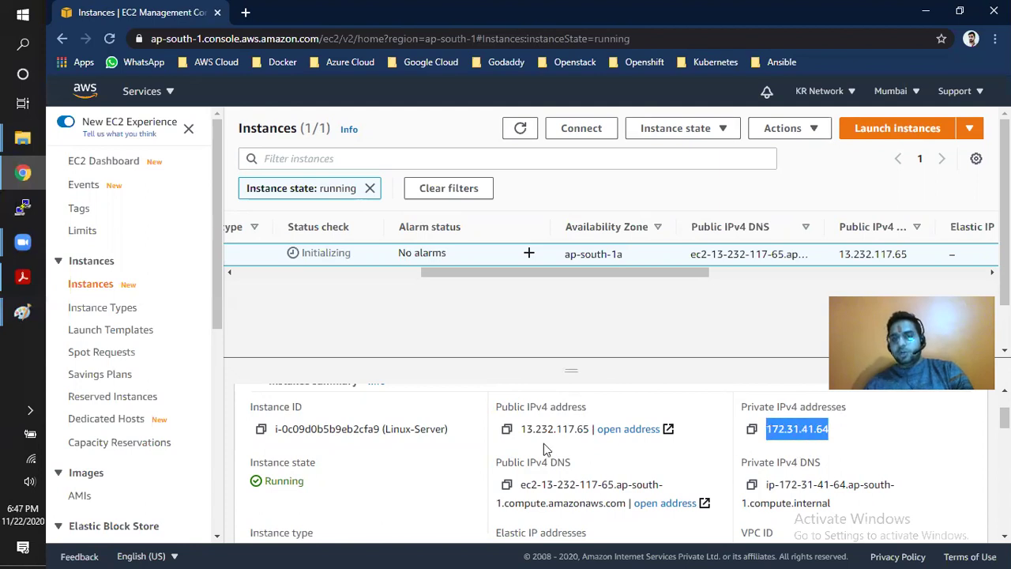
{"action": "left_click_drag", "start_coordinate": [518, 439], "coordinate": [586, 441]}
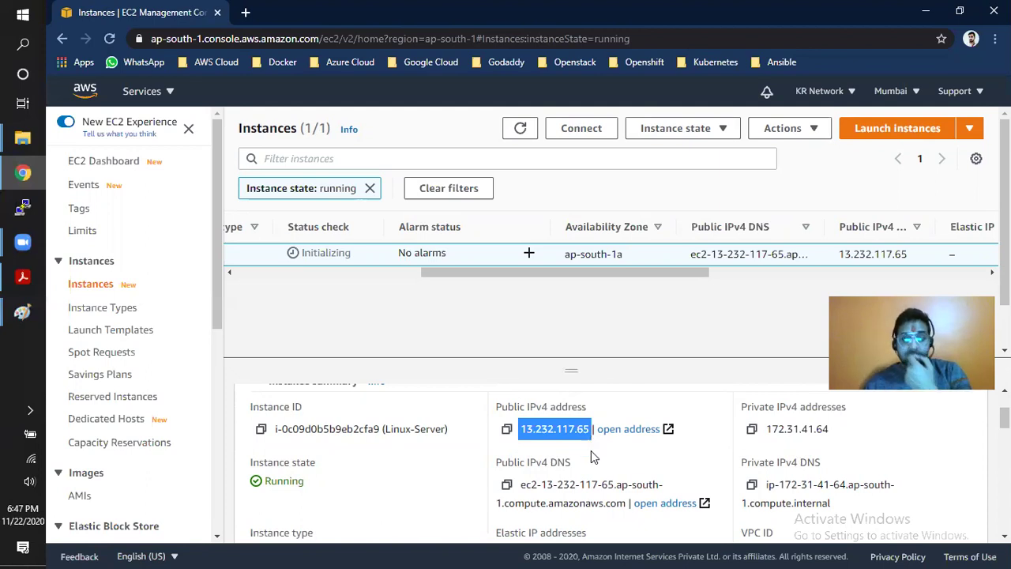
- Highlight the public and private IPv4 DNS names with their labels, then clear the selection
{"action": "left_click_drag", "start_coordinate": [521, 484], "coordinate": [624, 503]}
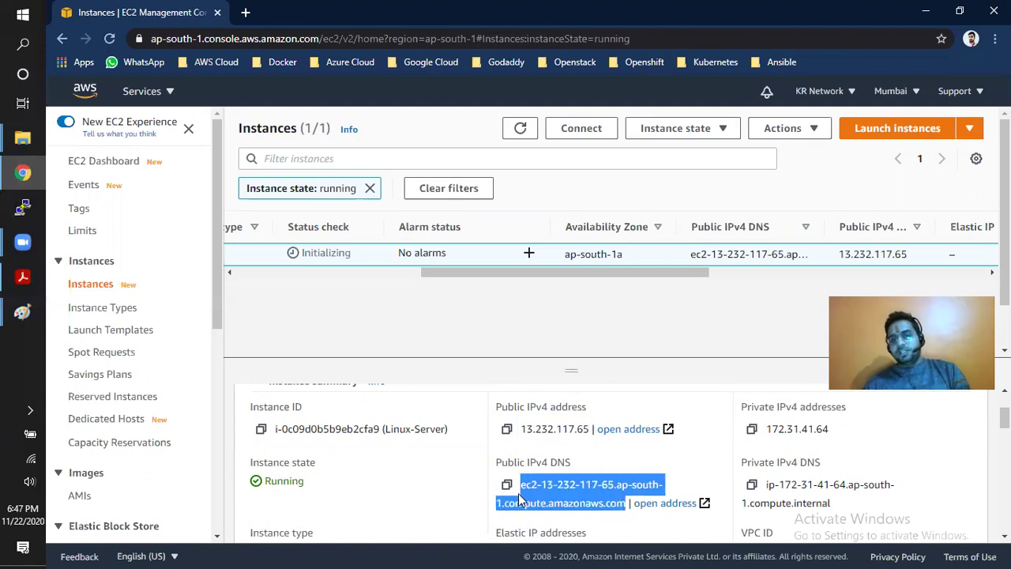
{"action": "left_click_drag", "start_coordinate": [496, 463], "coordinate": [578, 464]}
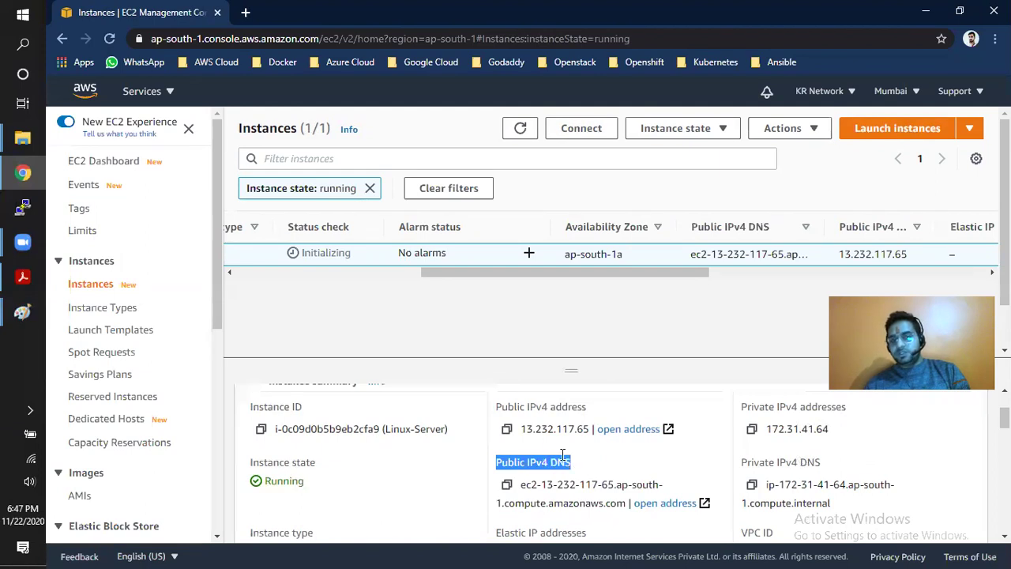
{"action": "left_click_drag", "start_coordinate": [503, 408], "coordinate": [579, 406]}
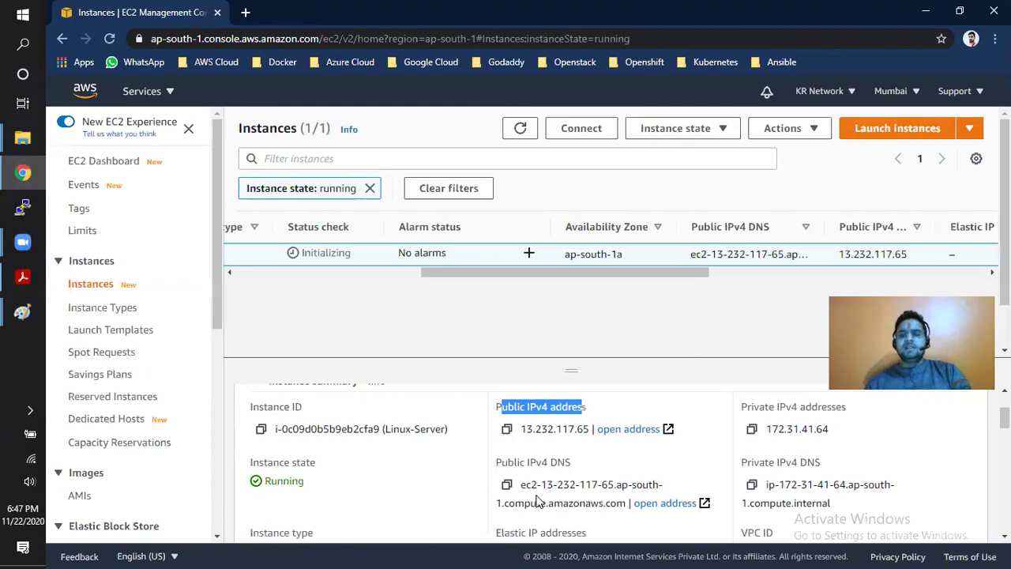
{"action": "left_click_drag", "start_coordinate": [759, 464], "coordinate": [803, 463]}
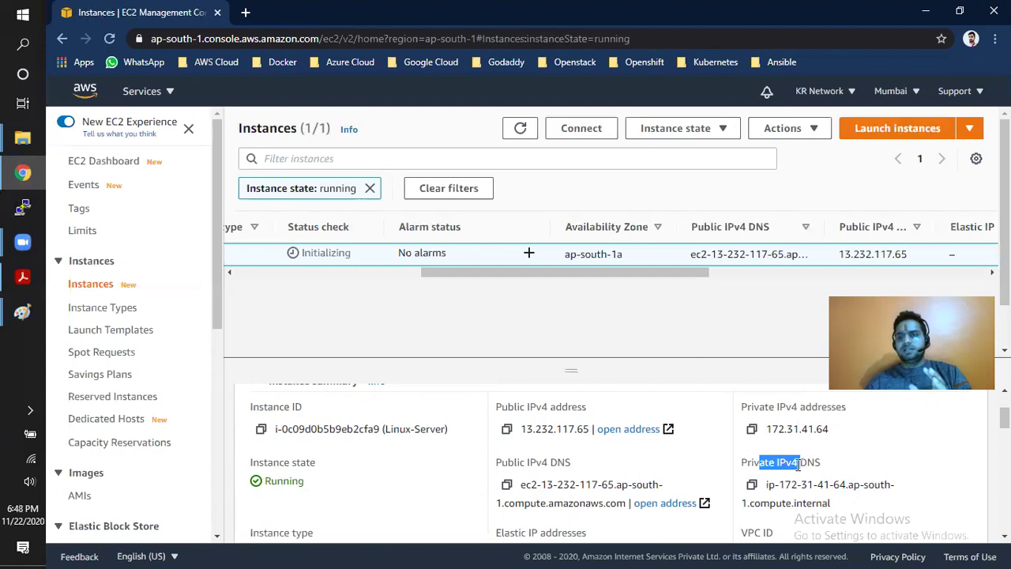
{"action": "left_click_drag", "start_coordinate": [497, 462], "coordinate": [637, 504]}
{"action": "left_click_drag", "start_coordinate": [759, 462], "coordinate": [834, 505]}
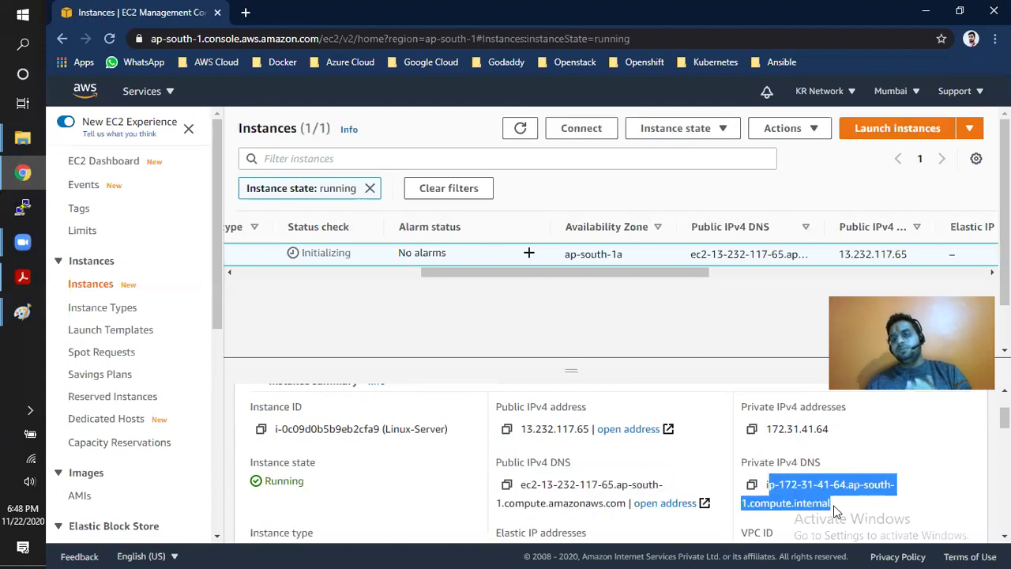
{"action": "left_click", "coordinate": [515, 453]}
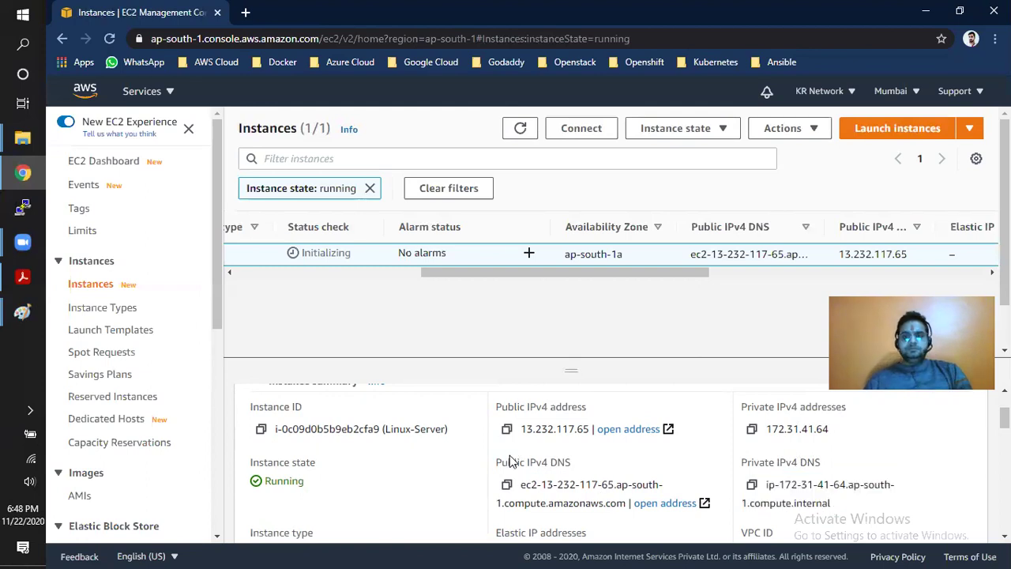
{"action": "scroll", "coordinate": [510, 457], "scroll_direction": "up", "scroll_amount": 1}
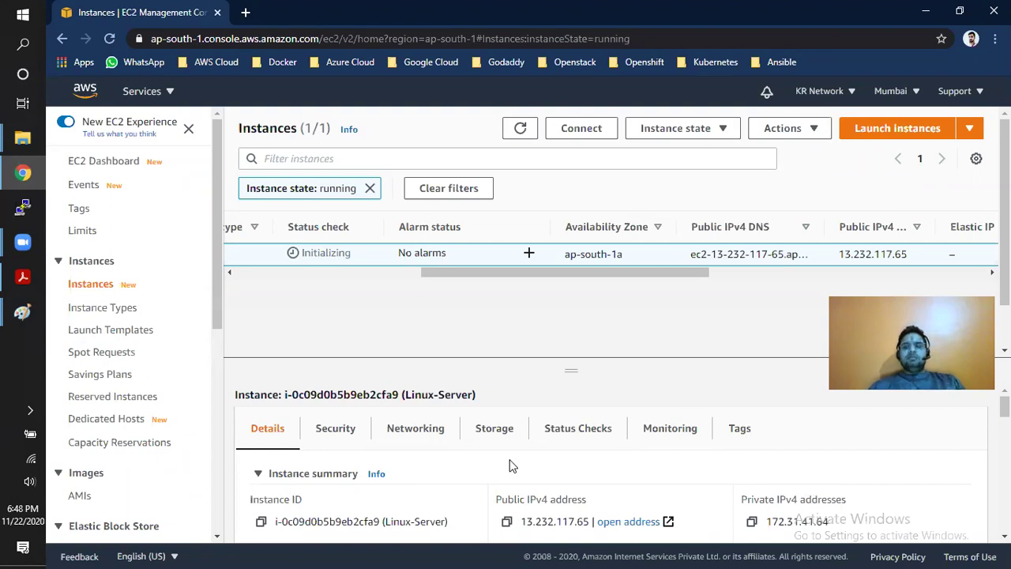
- Scroll the instance table back left and bring the Paint network diagram forward
{"action": "left_click_drag", "start_coordinate": [515, 271], "coordinate": [279, 283]}
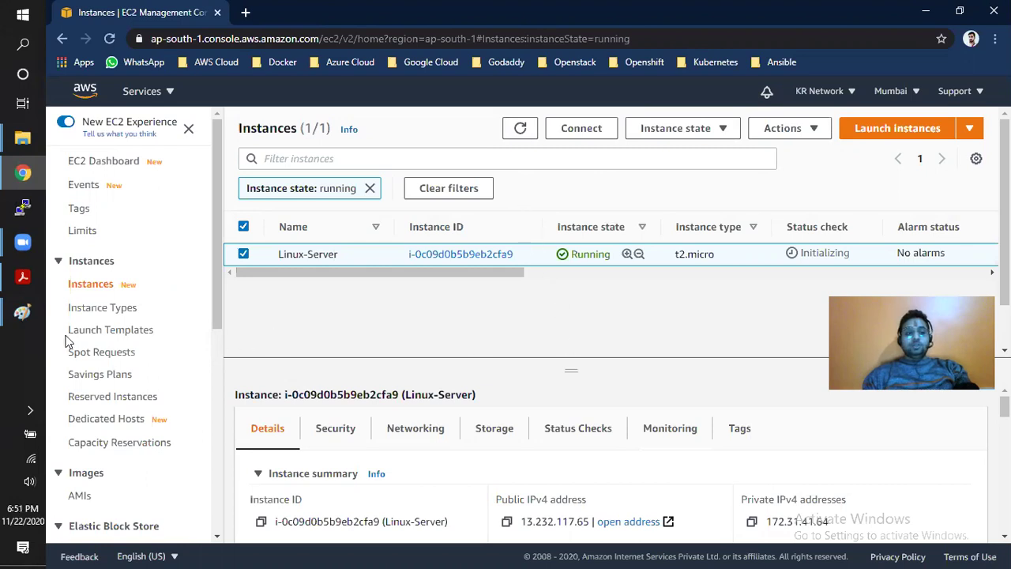
{"action": "mouse_move", "coordinate": [22, 312]}
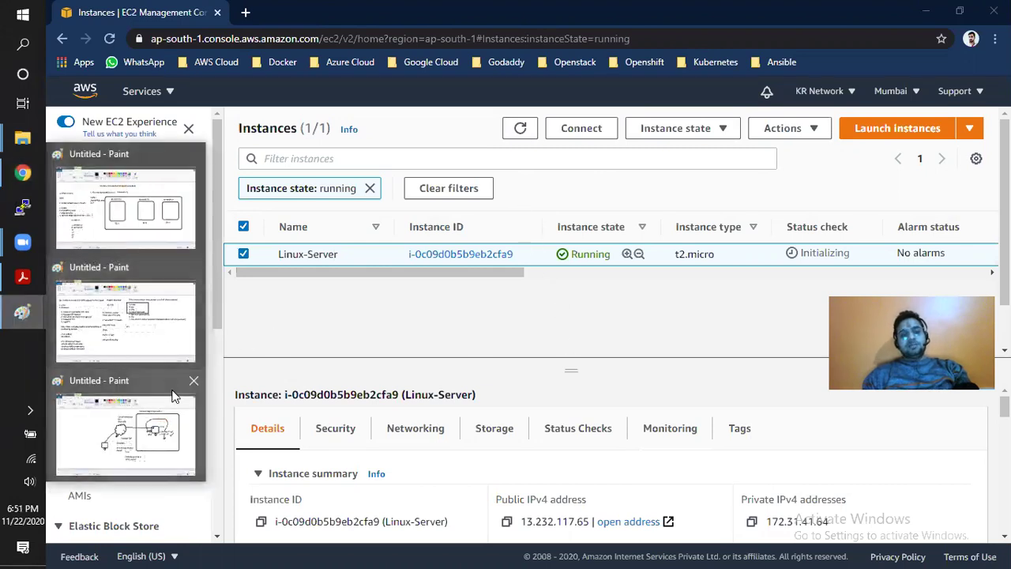
{"action": "left_click", "coordinate": [174, 410]}
- Add a text box at the diagram's top-left reading 'AWS Cloud user' with 'OS' beneath
{"action": "left_click_drag", "start_coordinate": [101, 139], "coordinate": [195, 288]}
{"action": "type", "text": "AWS Cloud user"}
{"action": "key", "text": "Return"}
{"action": "key", "text": "Return"}
{"action": "type", "text": "OS"}
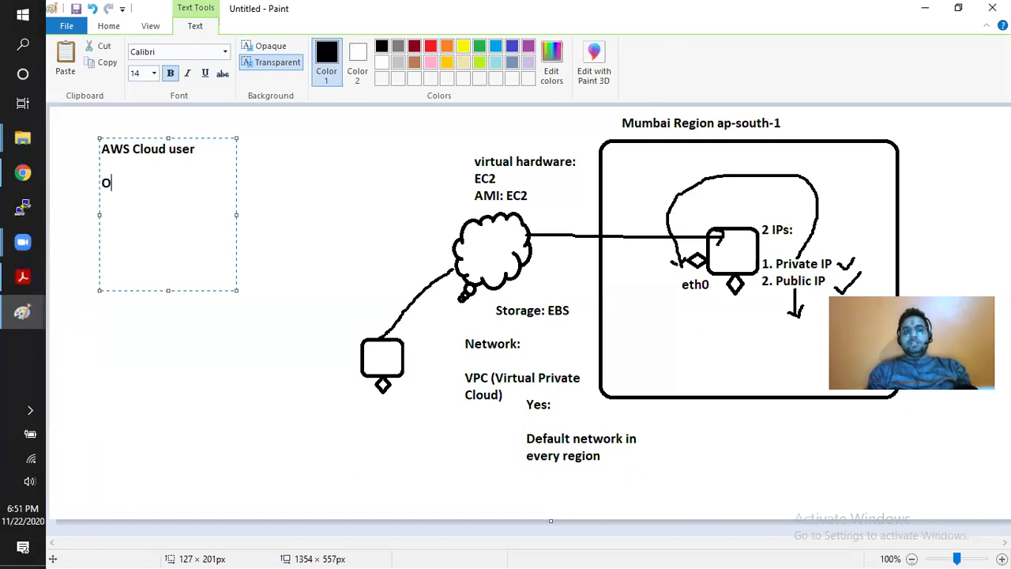
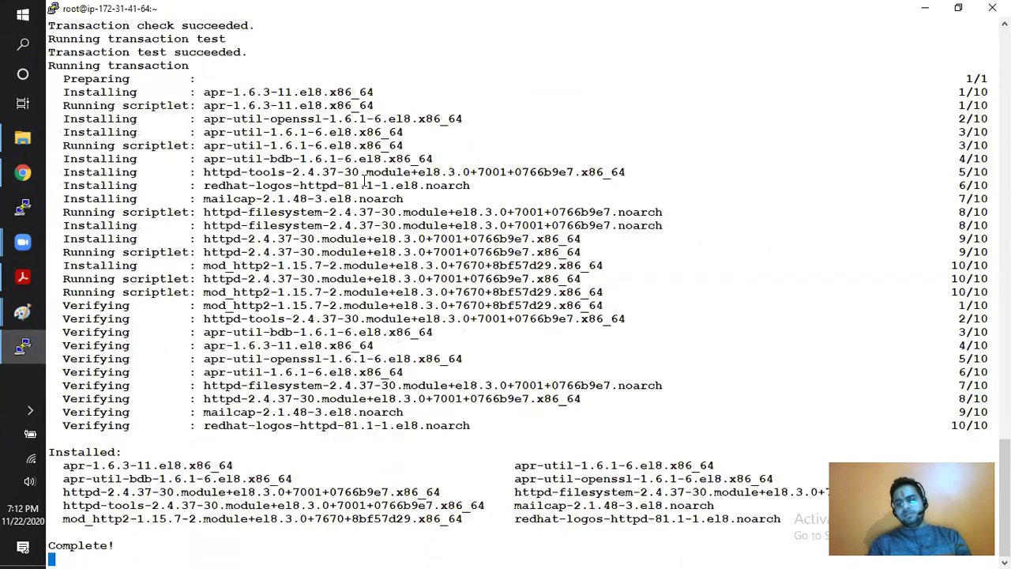
- Confirm the httpd package is installed, then start and enable the httpd service
{"action": "key", "text": "ctrl+l"}
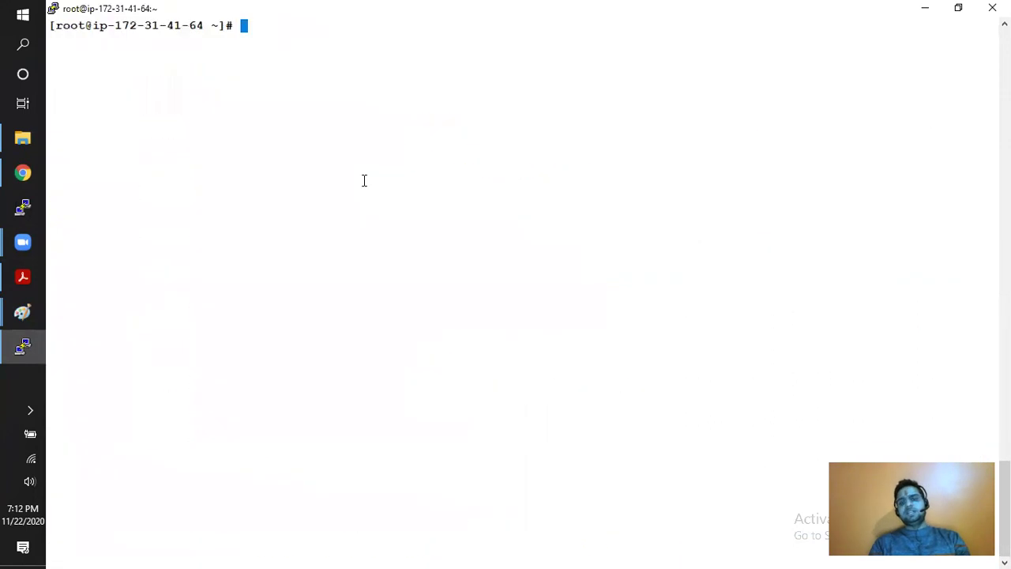
{"action": "type", "text": "rp"}
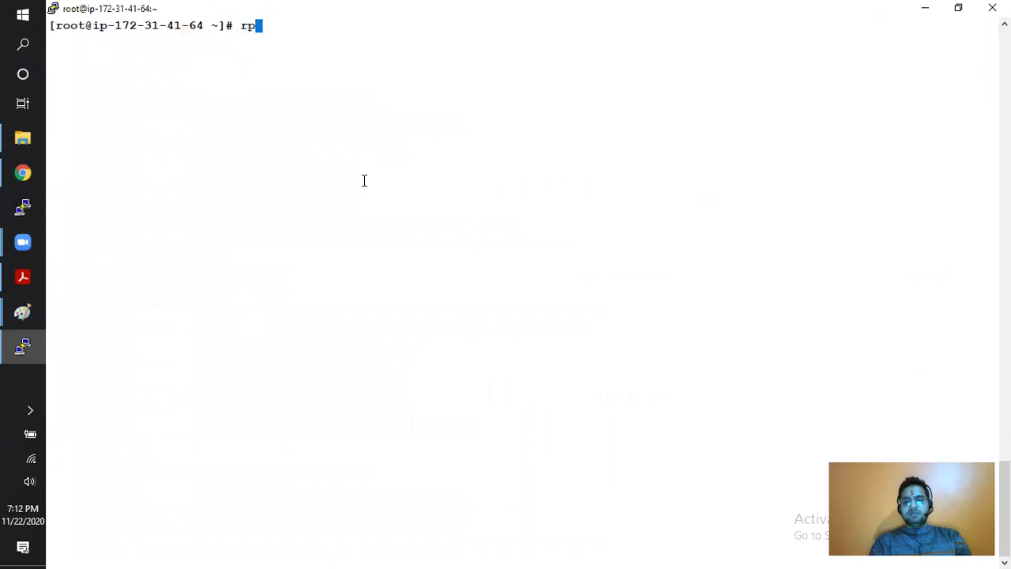
{"action": "type", "text": "m -qa httpd"}
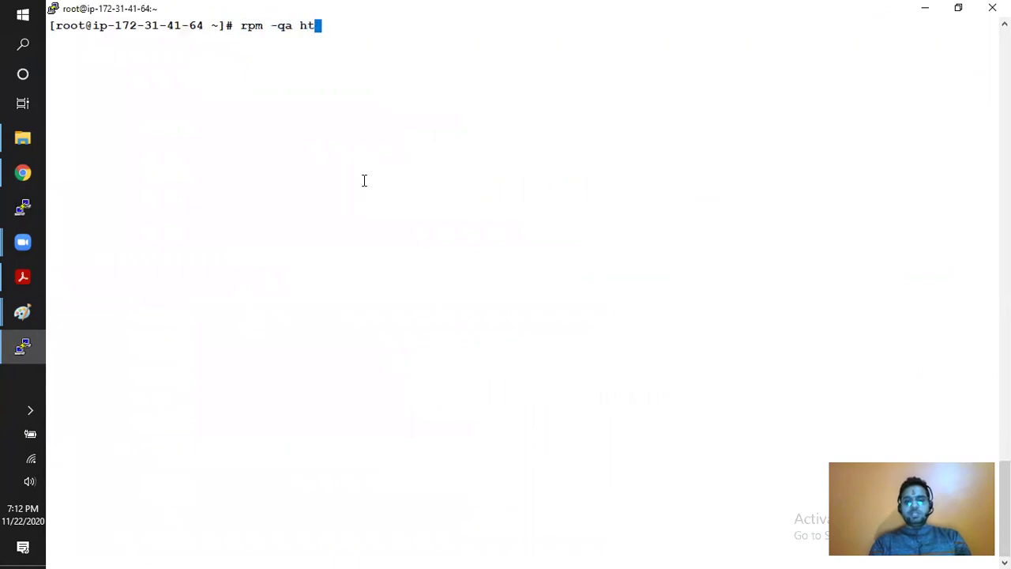
{"action": "key", "text": "Return"}
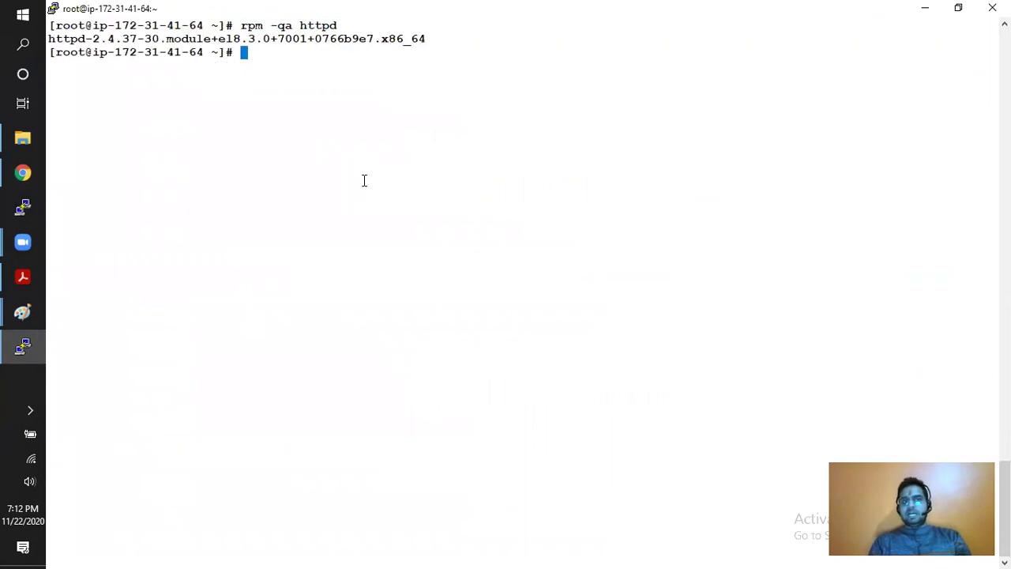
{"action": "type", "text": "syste"}
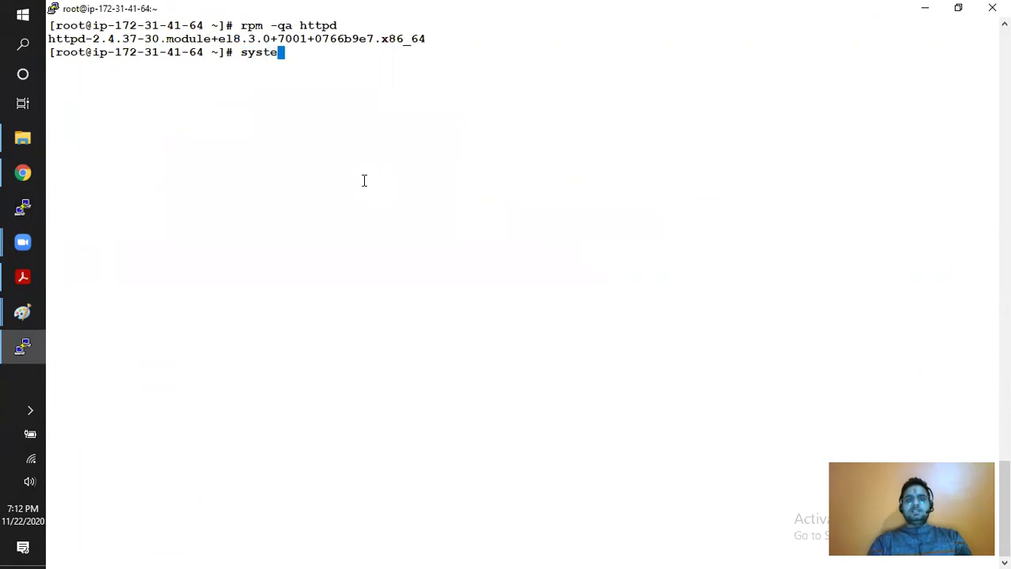
{"action": "type", "text": "mctl start httpd"}
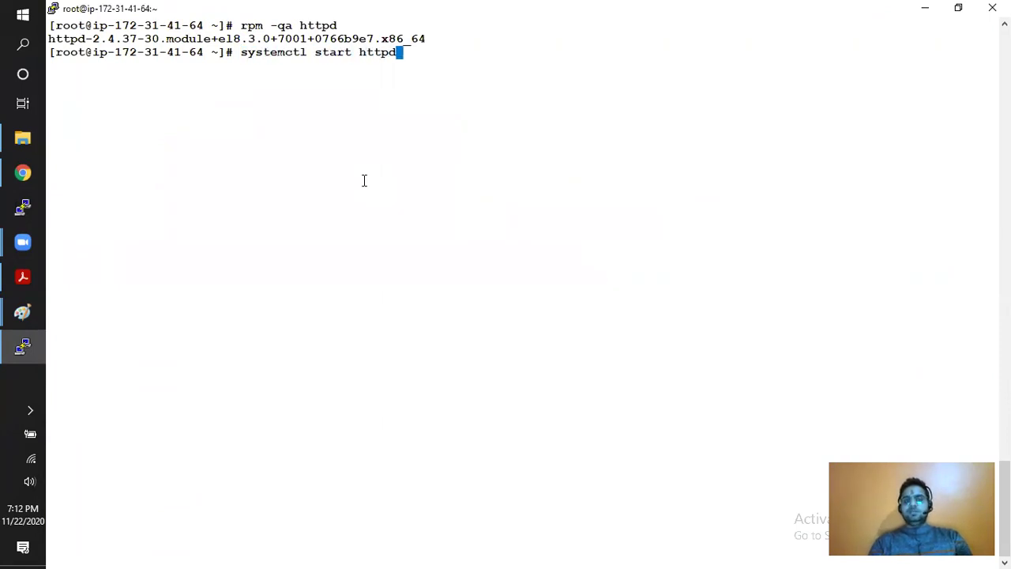
{"action": "key", "text": "Return"}
{"action": "type", "text": "s"}
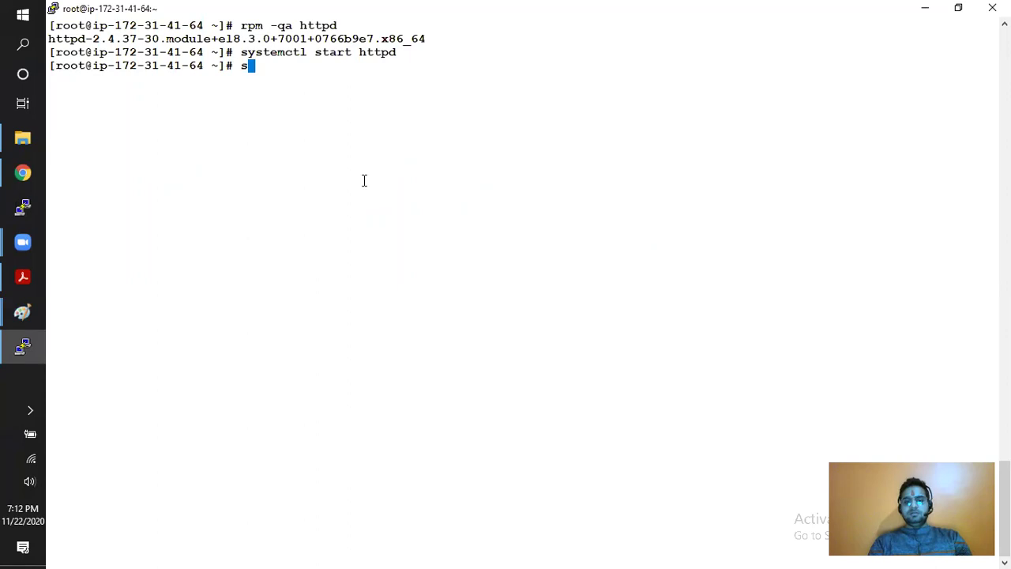
{"action": "type", "text": "ystemctl "}
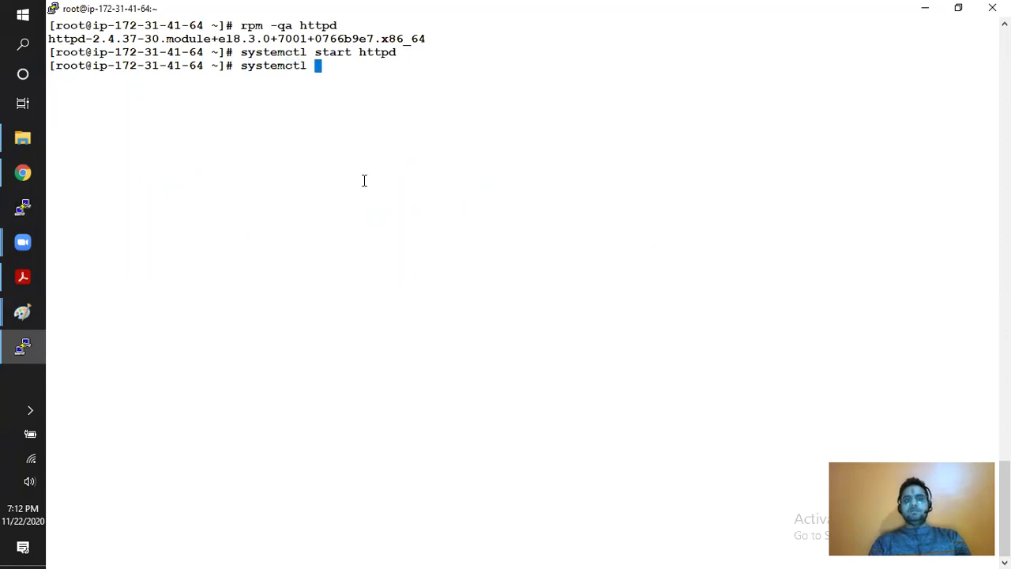
{"action": "type", "text": "enable httpd"}
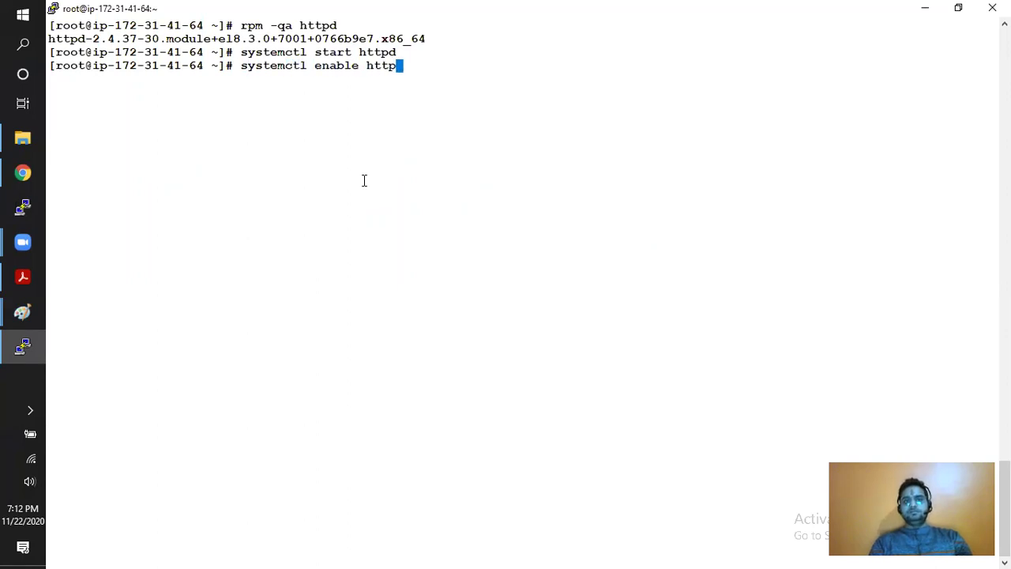
{"action": "key", "text": "Return"}
{"action": "key", "text": "Return"}
- Write 'this is my first ec2 server in aws cloud' into /var/www/html/index.html and verify with curl localhost
{"action": "type", "text": "echo "}
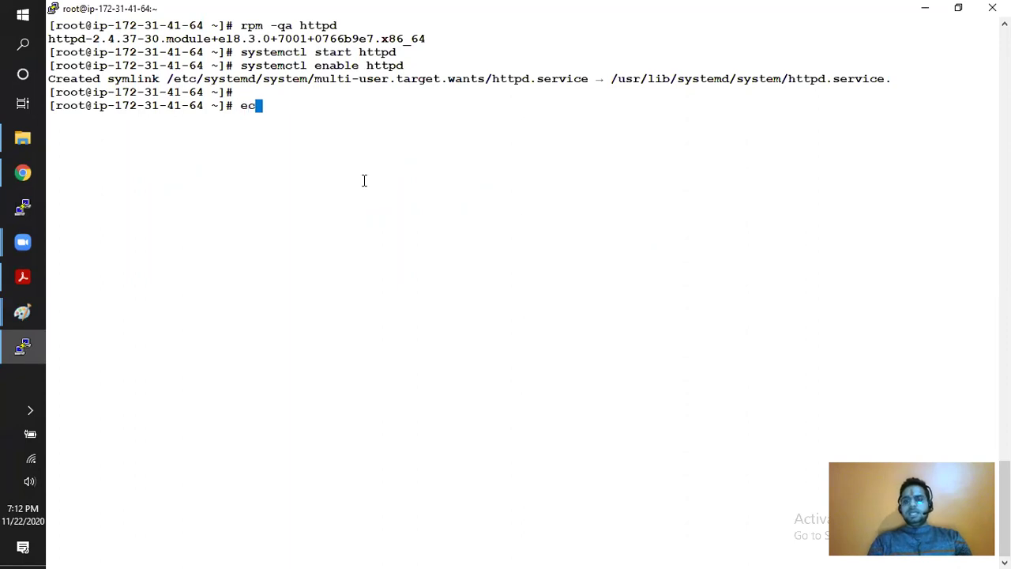
{"action": "type", "text": "\"\""}
{"action": "key", "text": "Left"}
{"action": "type", "text": "this is my"}
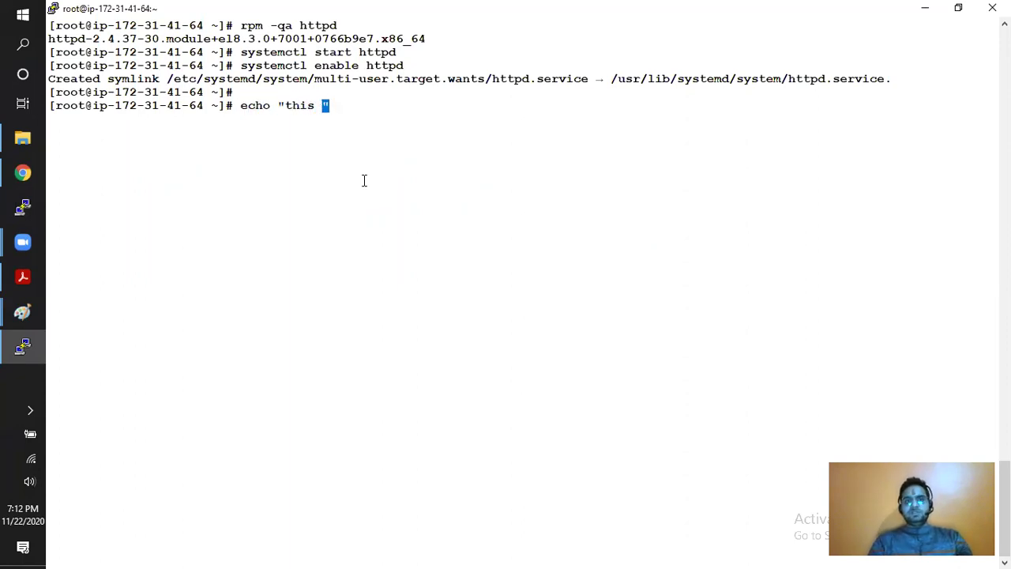
{"action": "type", "text": " first ec2"}
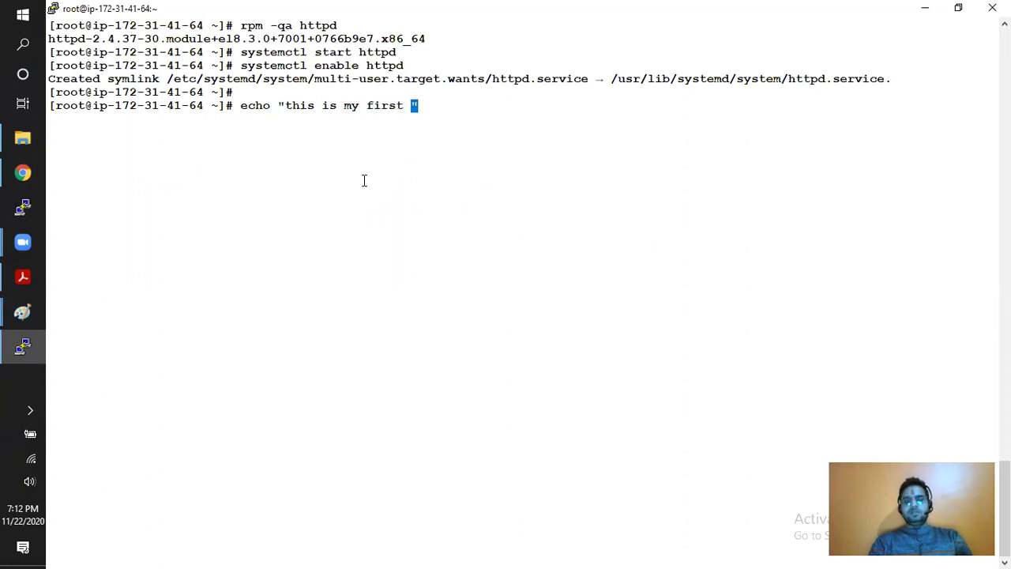
{"action": "type", "text": " server in "}
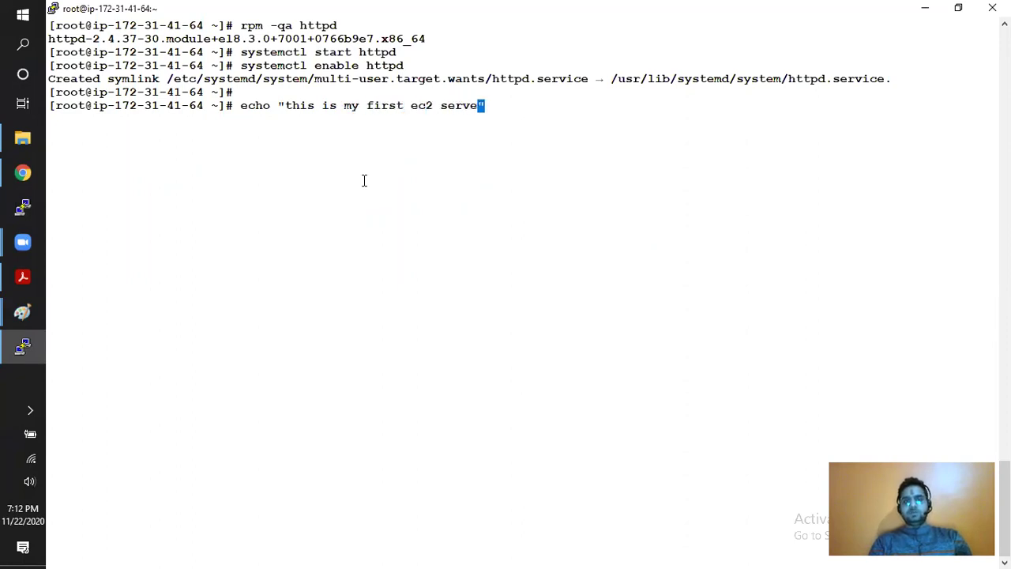
{"action": "type", "text": "aws cloud"}
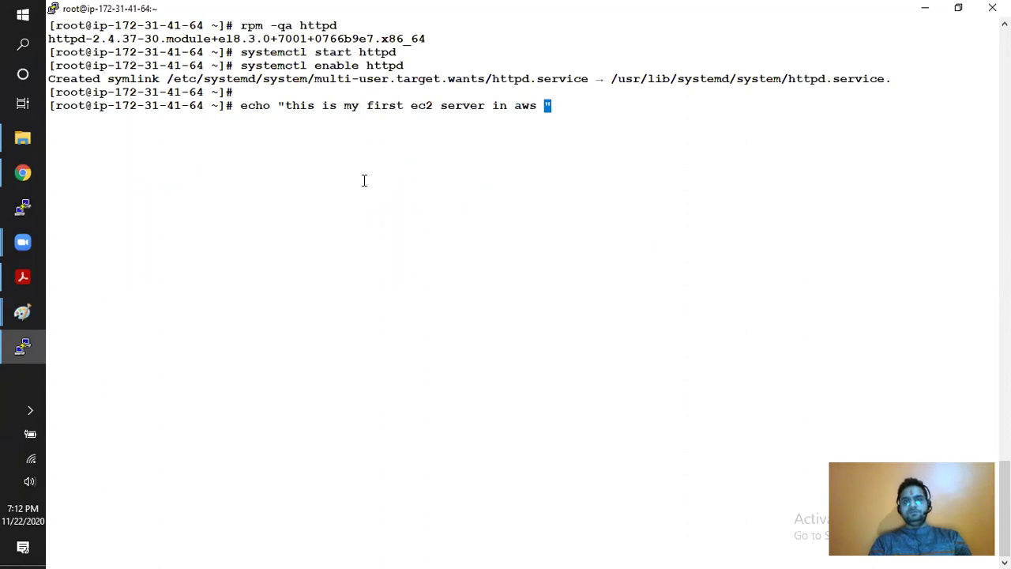
{"action": "type", "text": "\"   "}
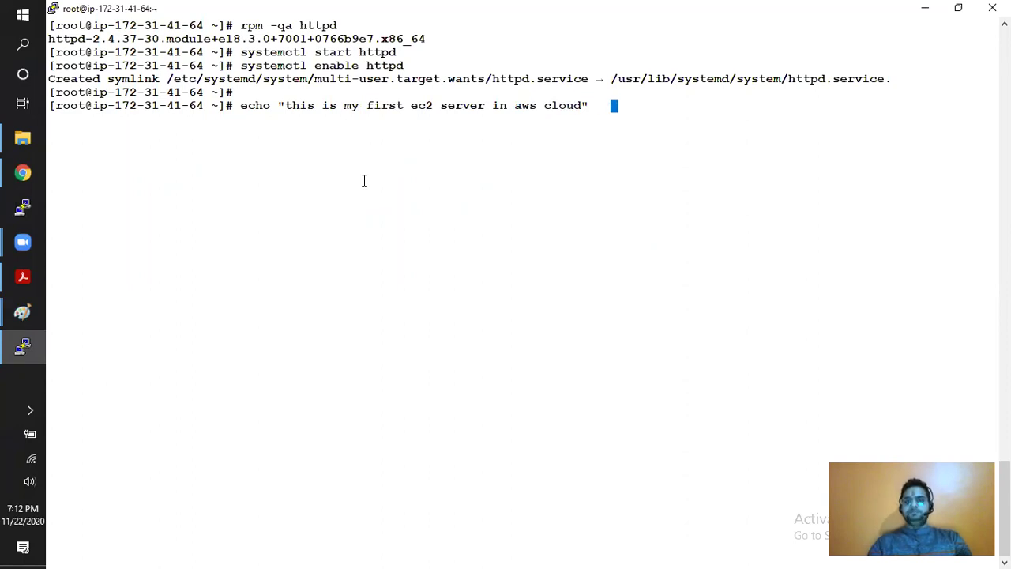
{"action": "type", "text": "> /var"}
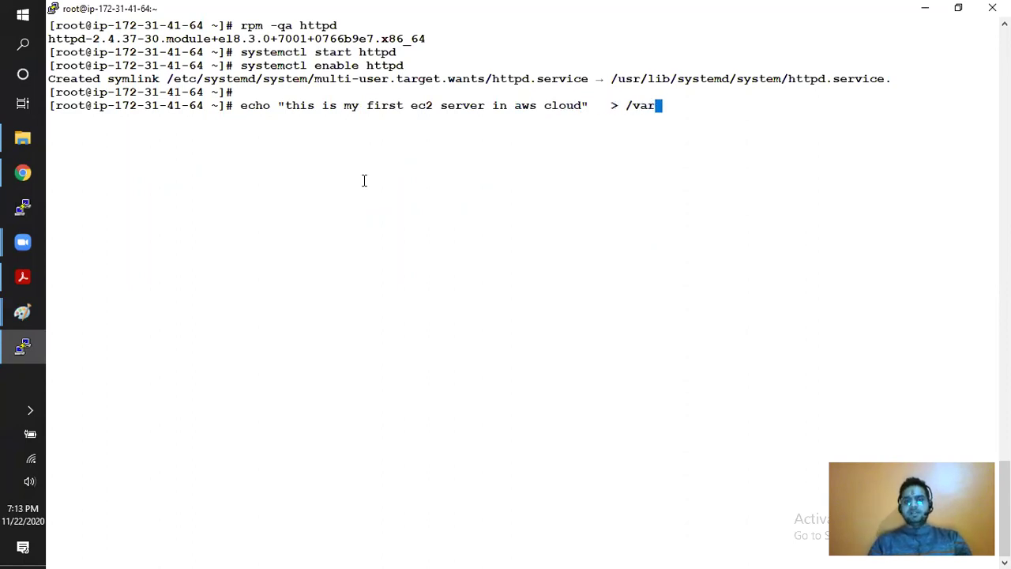
{"action": "type", "text": "/www"}
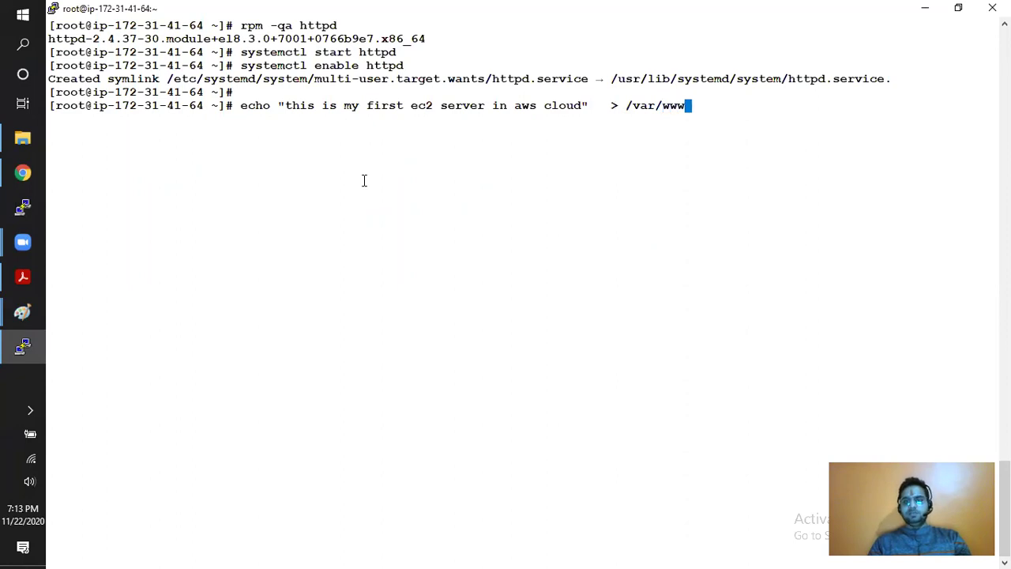
{"action": "type", "text": "/html/index.html"}
{"action": "key", "text": "Return"}
{"action": "key", "text": "Return"}
{"action": "type", "text": "curl localhos"}
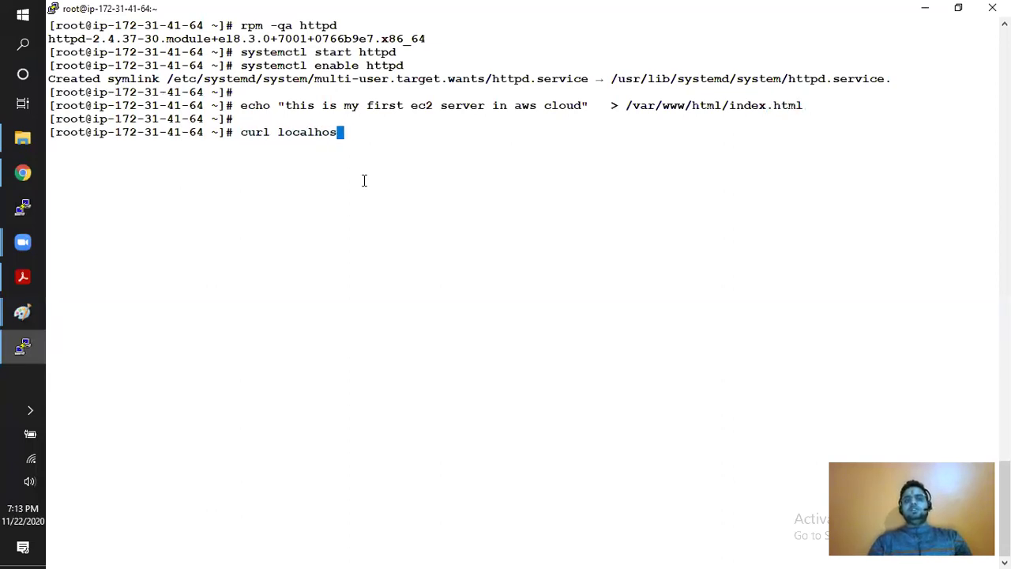
{"action": "type", "text": "t"}
{"action": "key", "text": "Return"}
{"action": "key", "text": "Return"}
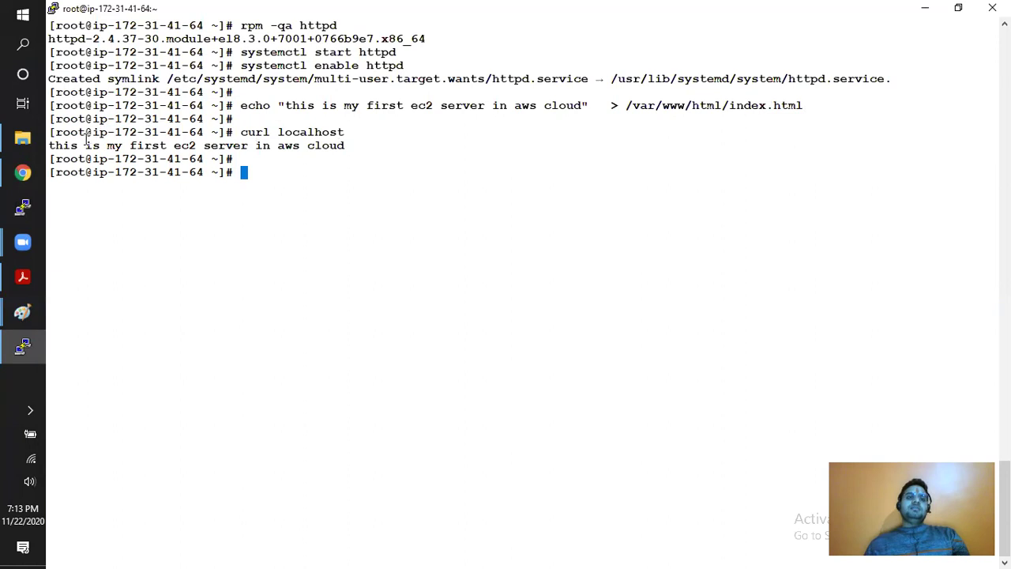
{"action": "left_click_drag", "start_coordinate": [55, 147], "coordinate": [344, 145]}
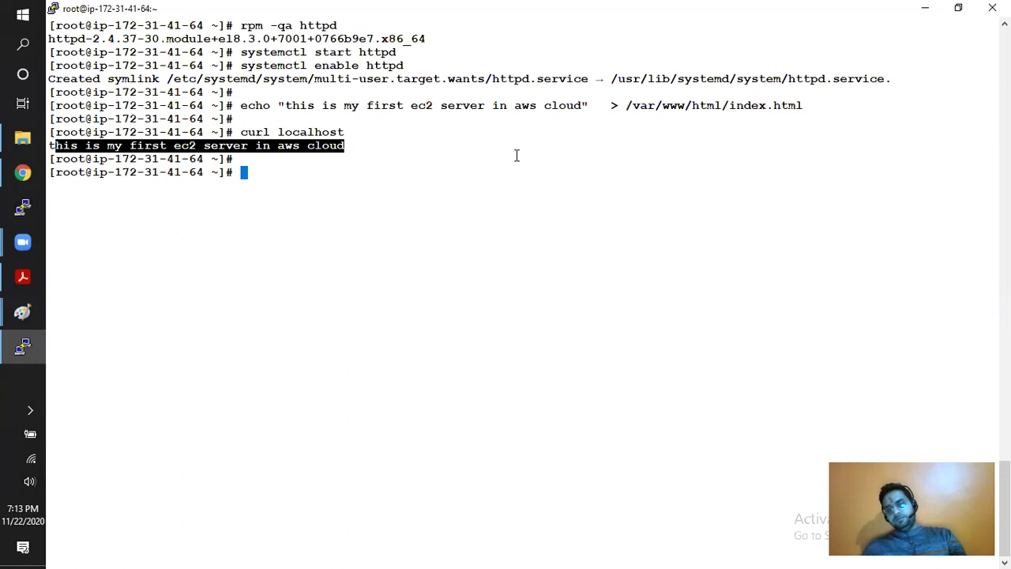
- Try loading 13.232.117.65 in a new Chrome tab, retry after it times out, then return to the EC2 console
{"action": "left_click", "coordinate": [22, 178]}
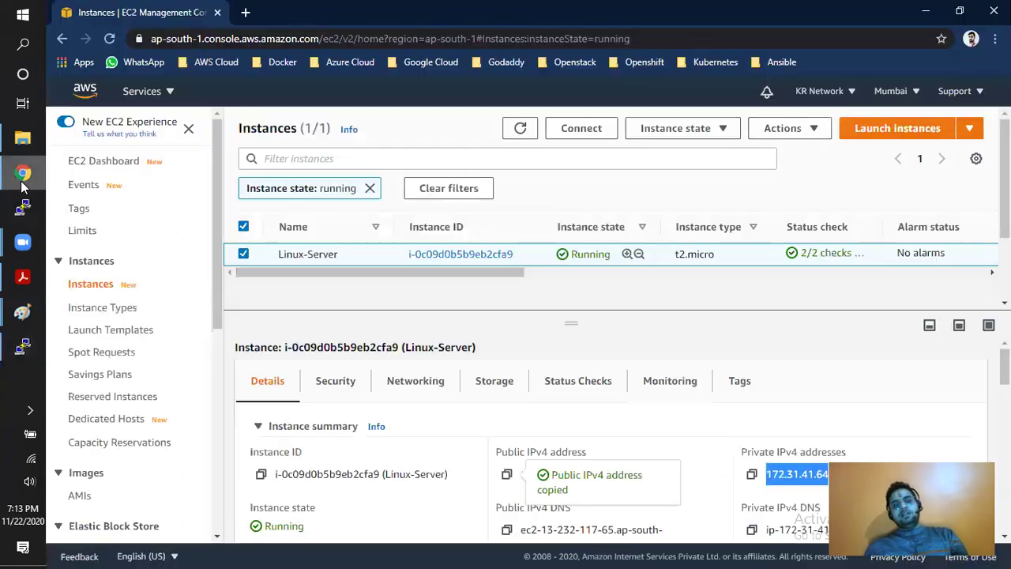
{"action": "left_click", "coordinate": [247, 13]}
{"action": "type", "text": "13.232.117.65"}
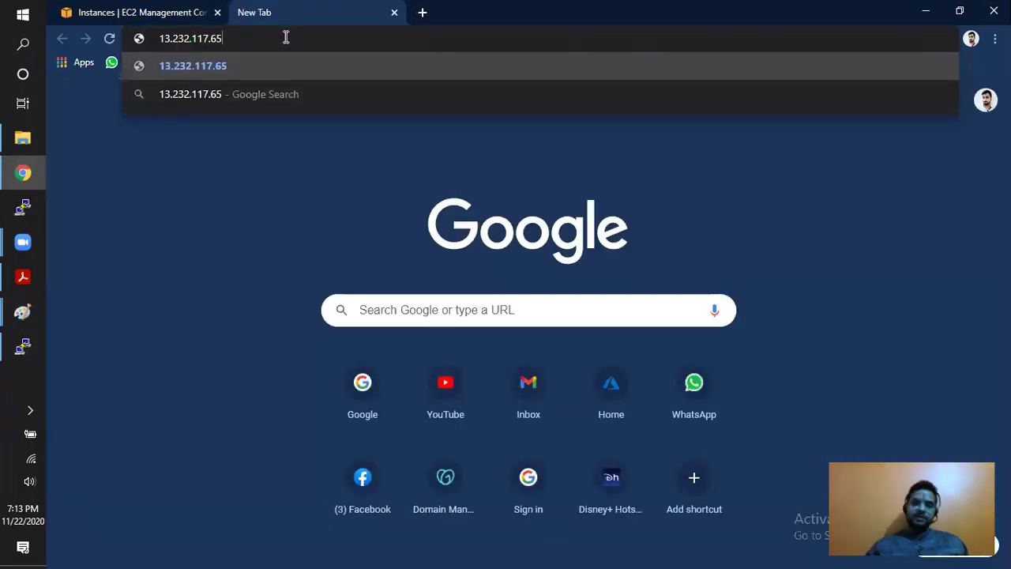
{"action": "key", "text": "Return"}
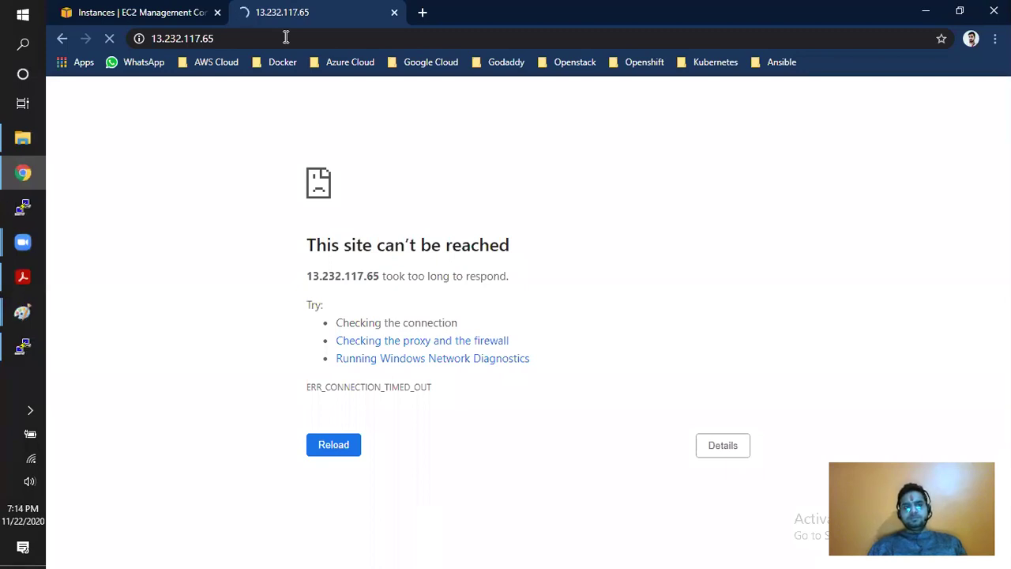
{"action": "left_click_drag", "start_coordinate": [286, 37], "coordinate": [144, 37]}
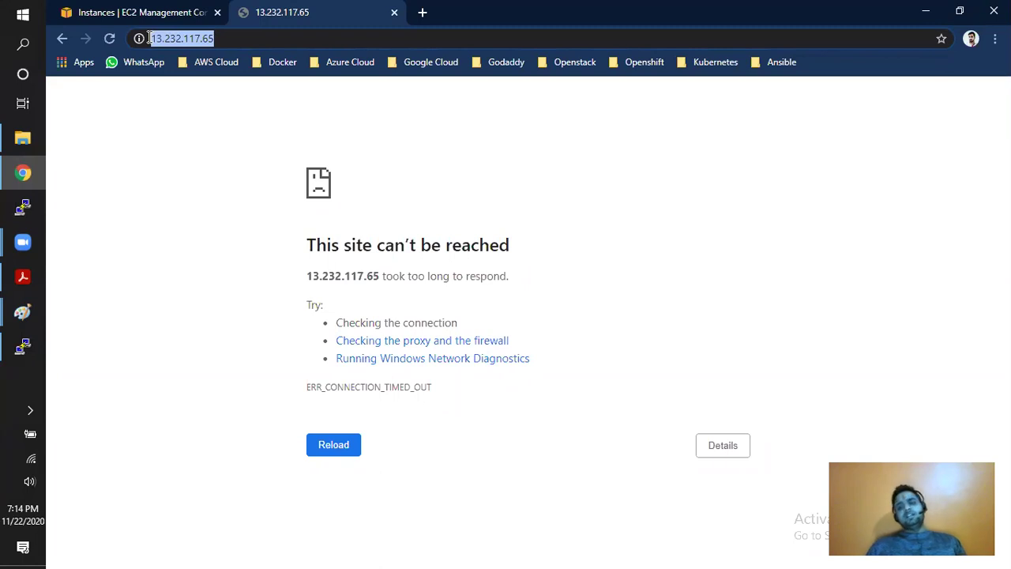
{"action": "key", "text": "Return"}
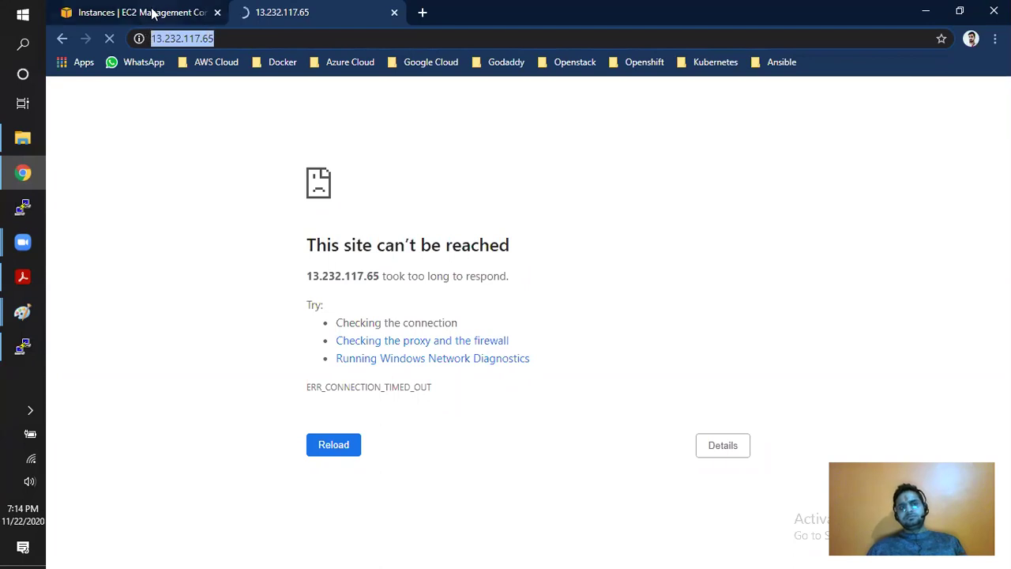
{"action": "left_click", "coordinate": [152, 13]}
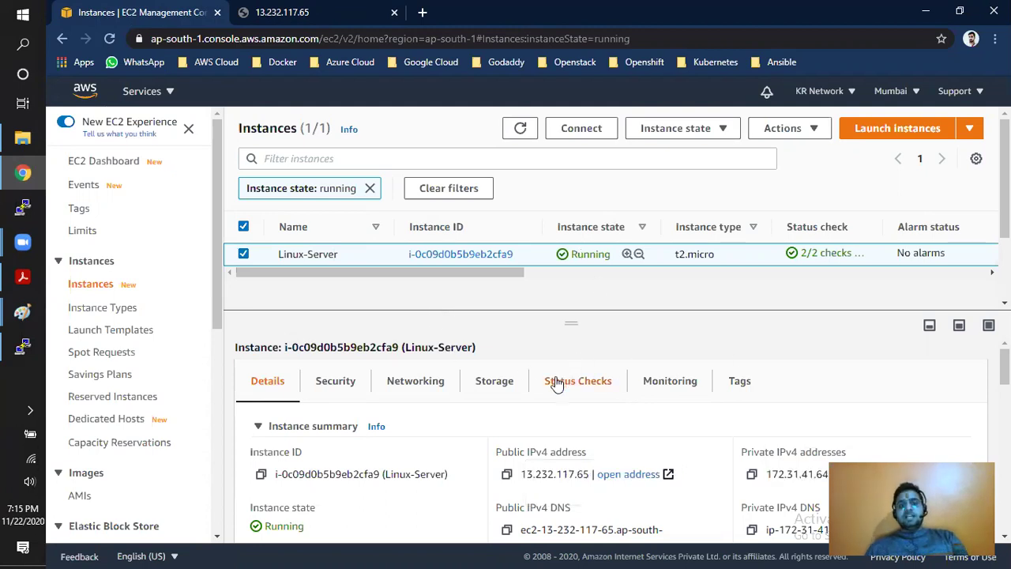
- Open the instance's Linux-Servers security group from its Security details in a new browser tab
{"action": "left_click", "coordinate": [346, 383]}
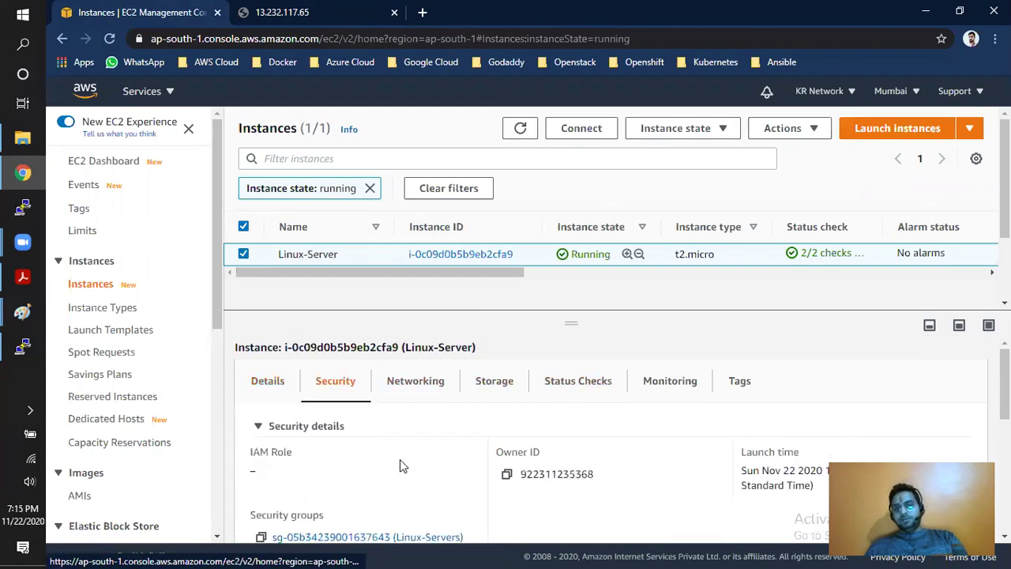
{"action": "scroll", "coordinate": [408, 464], "scroll_direction": "down", "scroll_amount": 1}
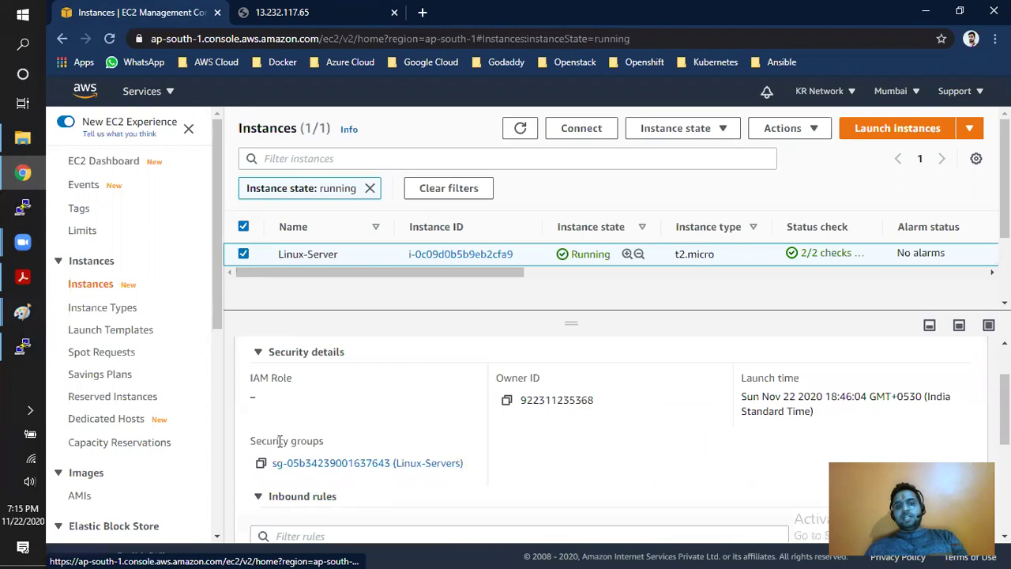
{"action": "left_click_drag", "start_coordinate": [255, 441], "coordinate": [327, 451]}
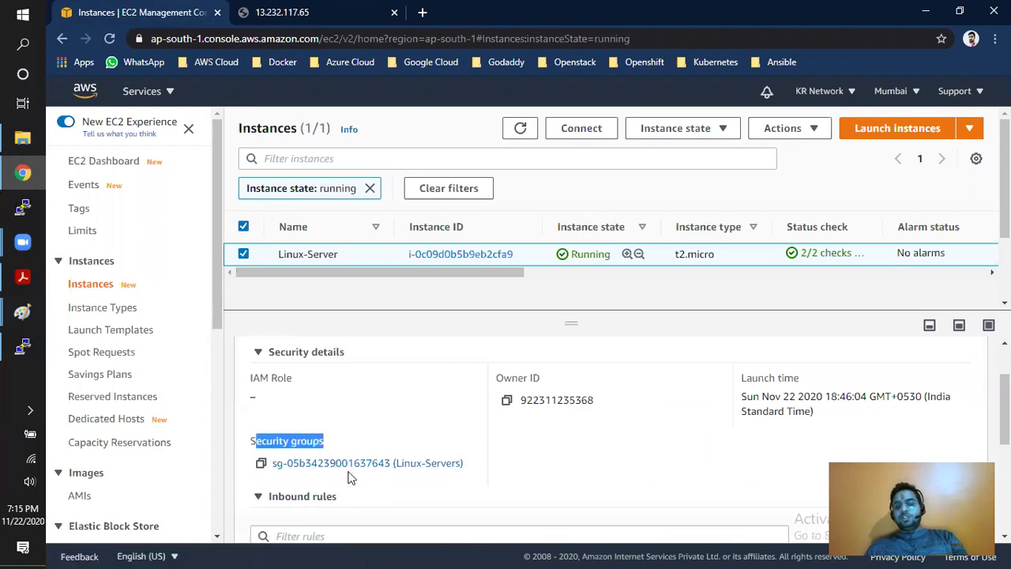
{"action": "right_click", "coordinate": [328, 466]}
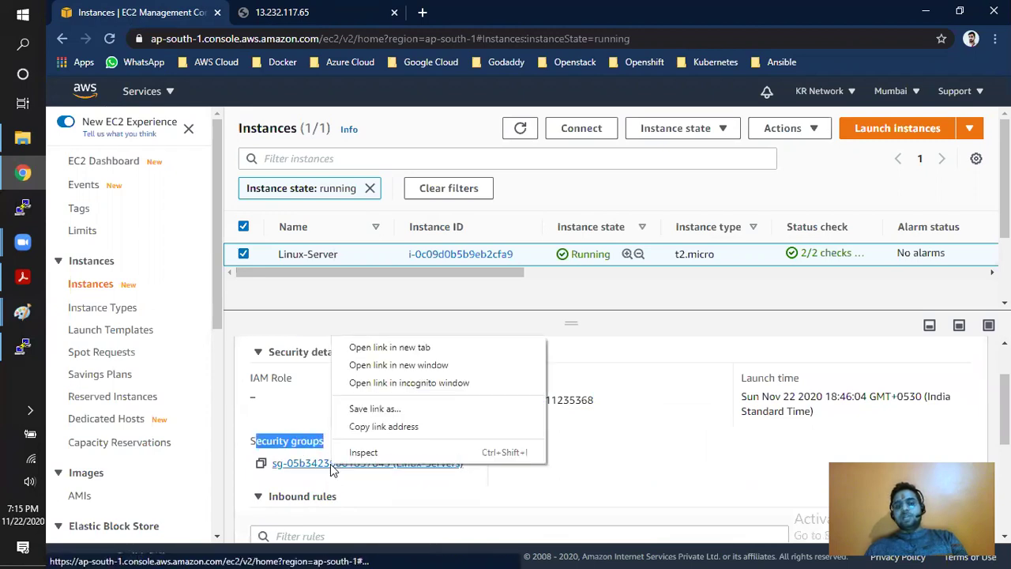
{"action": "left_click", "coordinate": [393, 347]}
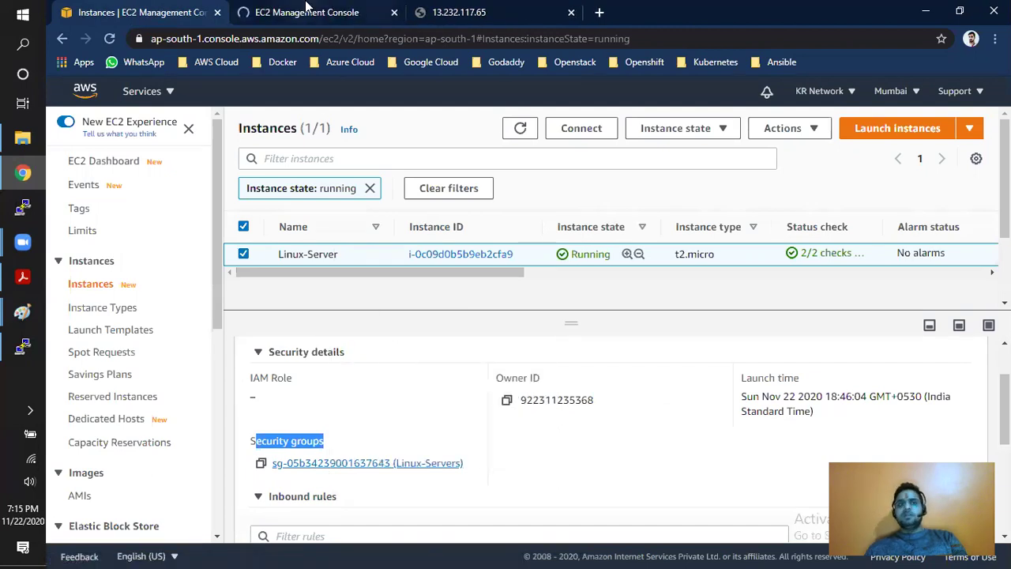
{"action": "left_click", "coordinate": [305, 11]}
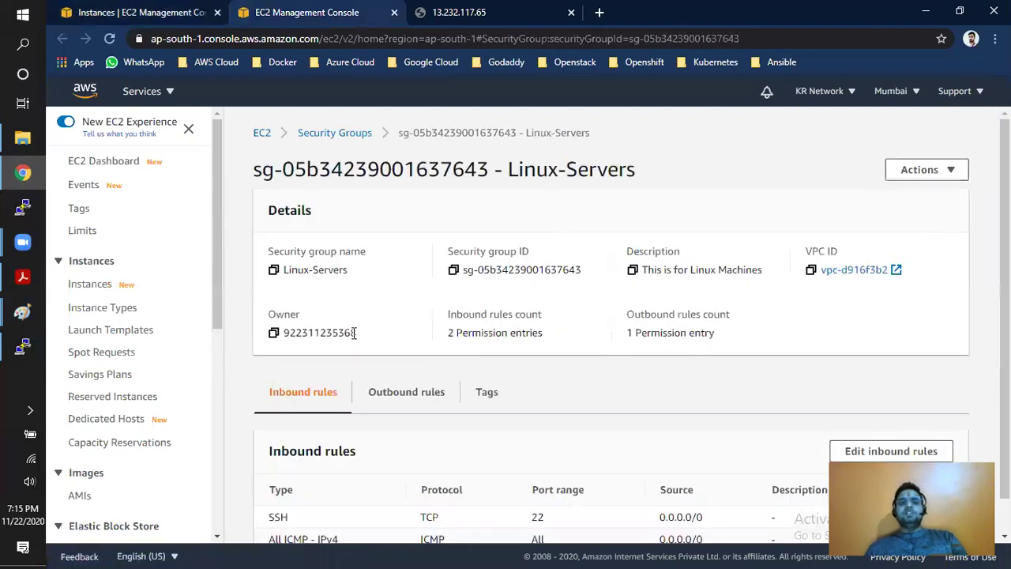
- Start editing the Linux-Servers group's inbound rules
{"action": "left_click_drag", "start_coordinate": [636, 170], "coordinate": [523, 173]}
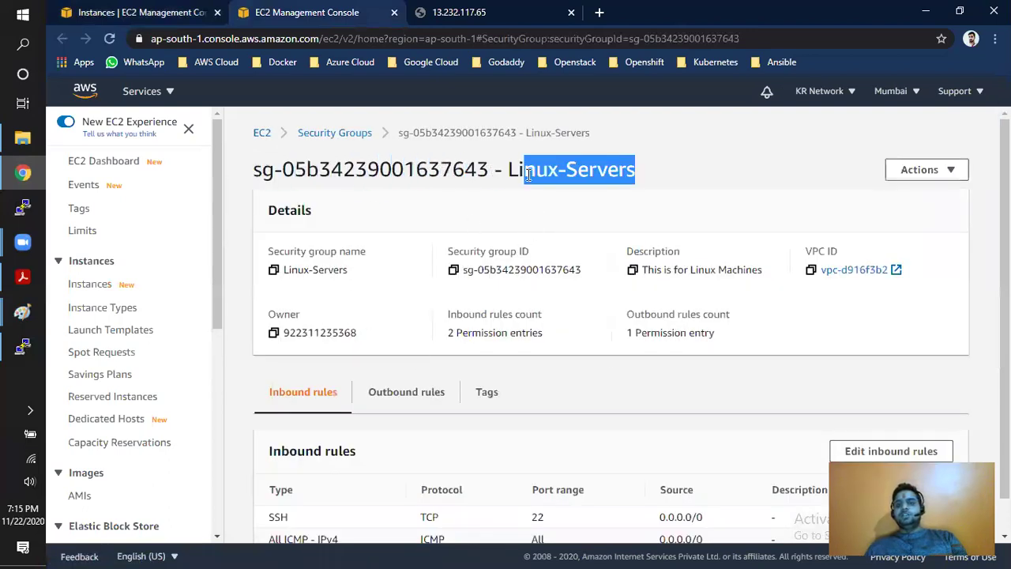
{"action": "left_click", "coordinate": [572, 167]}
{"action": "scroll", "coordinate": [513, 392], "scroll_direction": "down", "scroll_amount": 1}
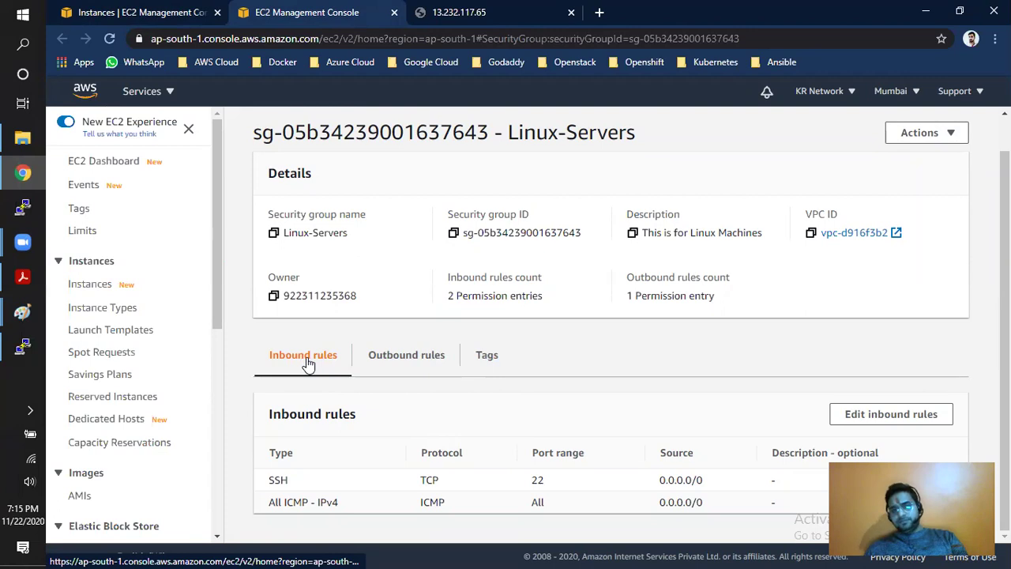
{"action": "left_click", "coordinate": [862, 417]}
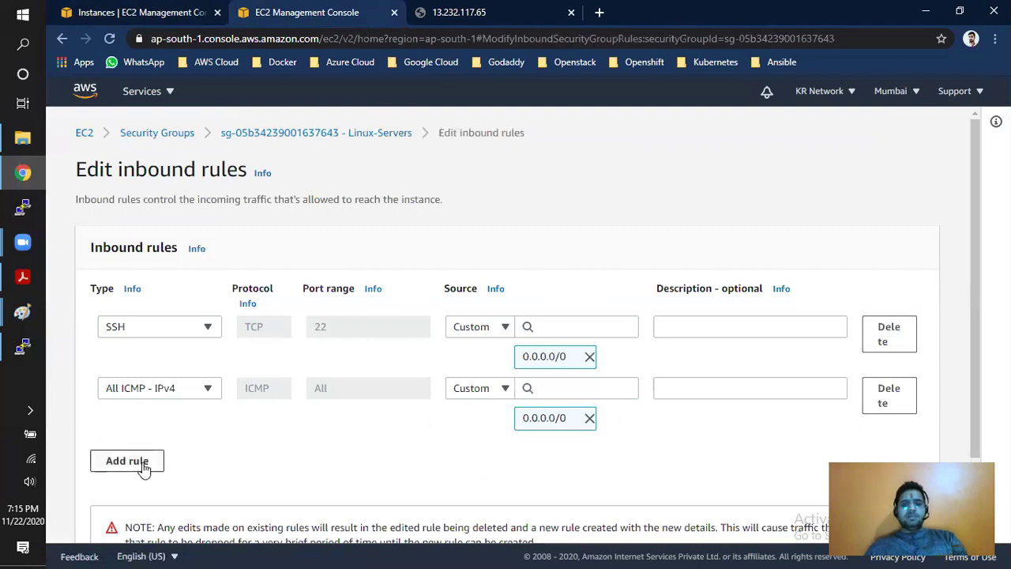
- Add an HTTP inbound rule on port 80 from 0.0.0.0/0 and save the rules
{"action": "left_click", "coordinate": [127, 460]}
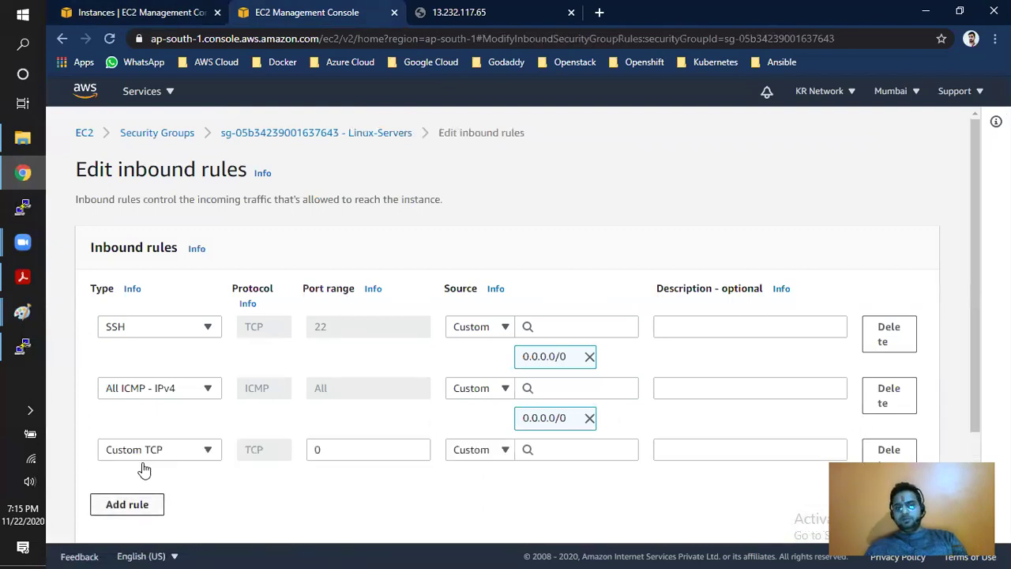
{"action": "left_click", "coordinate": [179, 456]}
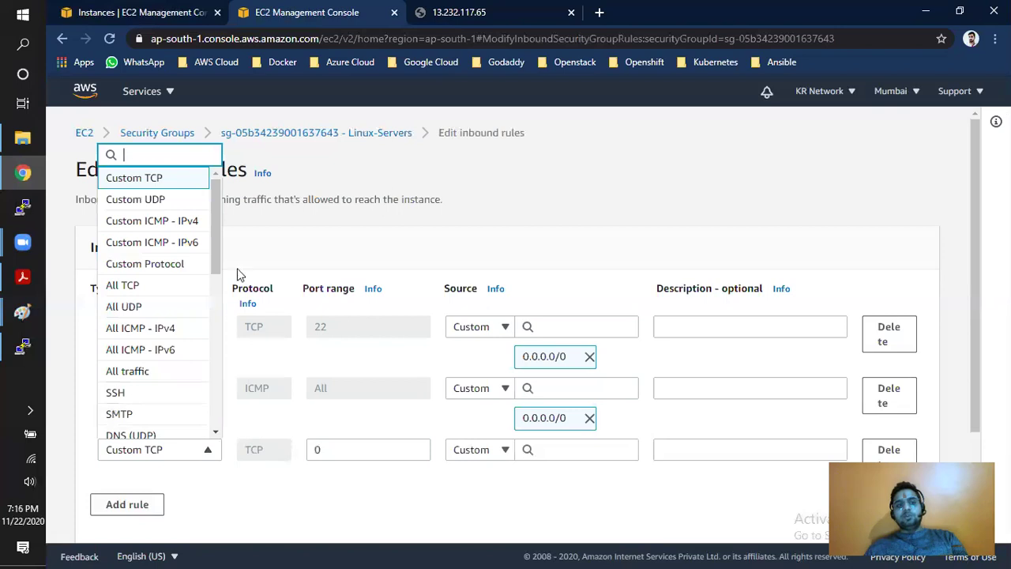
{"action": "scroll", "coordinate": [219, 269], "scroll_direction": "down", "scroll_amount": 2}
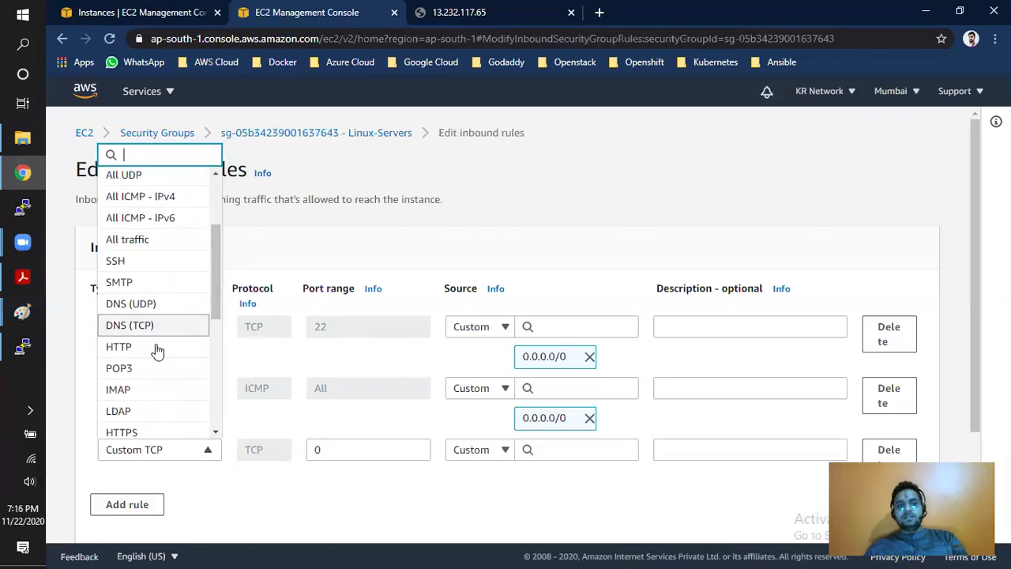
{"action": "left_click", "coordinate": [141, 356]}
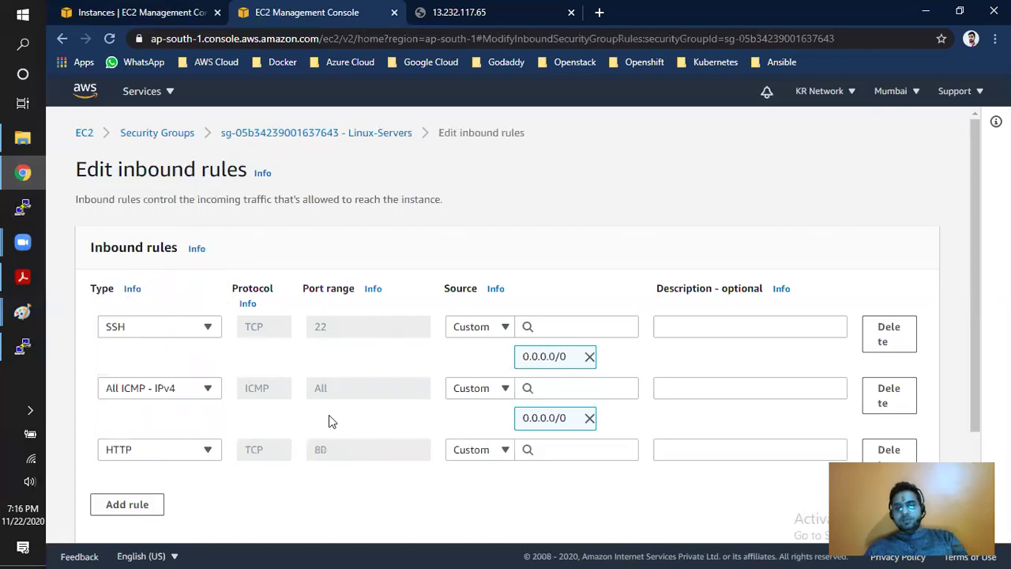
{"action": "left_click", "coordinate": [541, 447]}
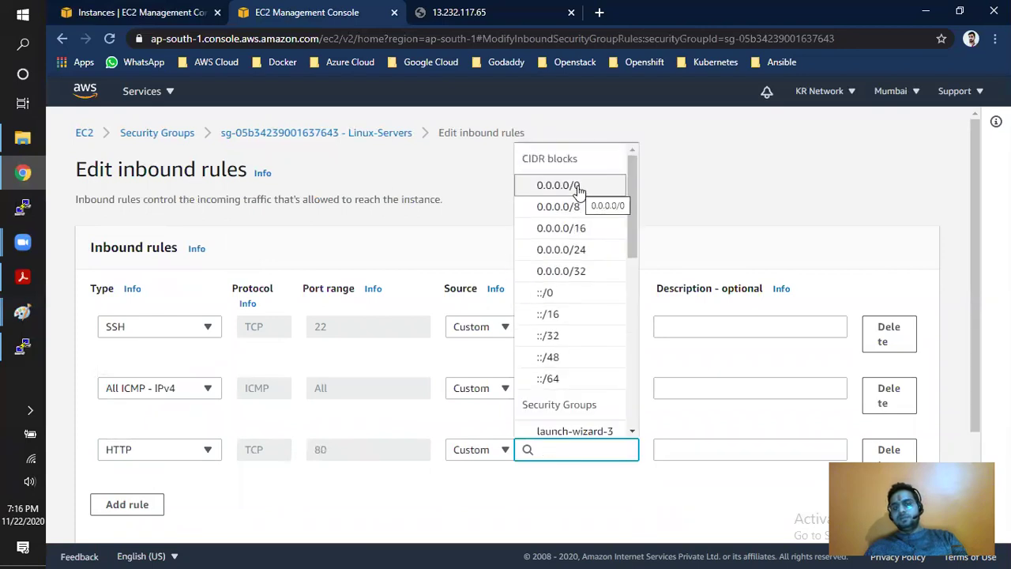
{"action": "left_click", "coordinate": [577, 184]}
{"action": "scroll", "coordinate": [576, 190], "scroll_direction": "down", "scroll_amount": 2}
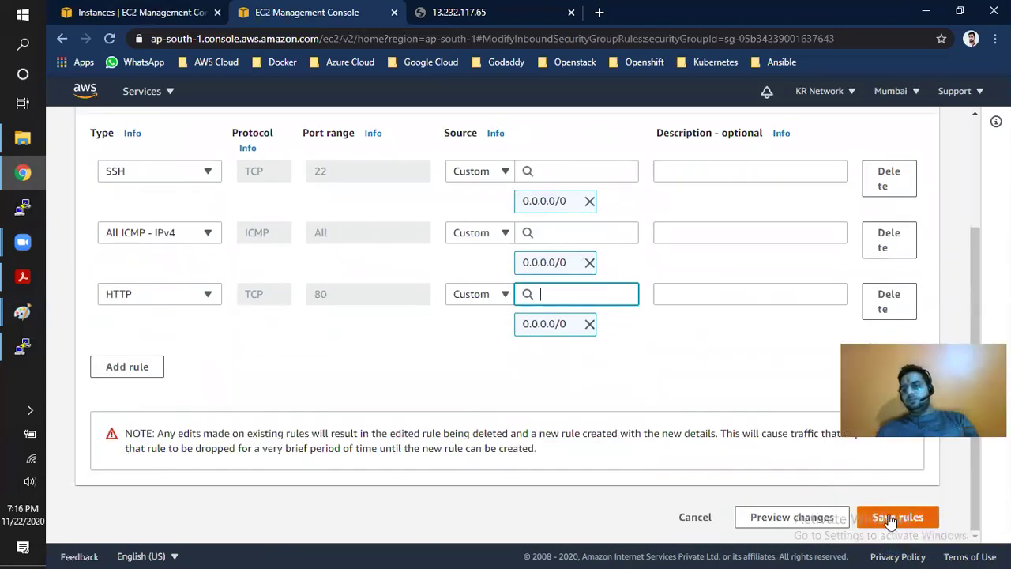
{"action": "left_click", "coordinate": [890, 519]}
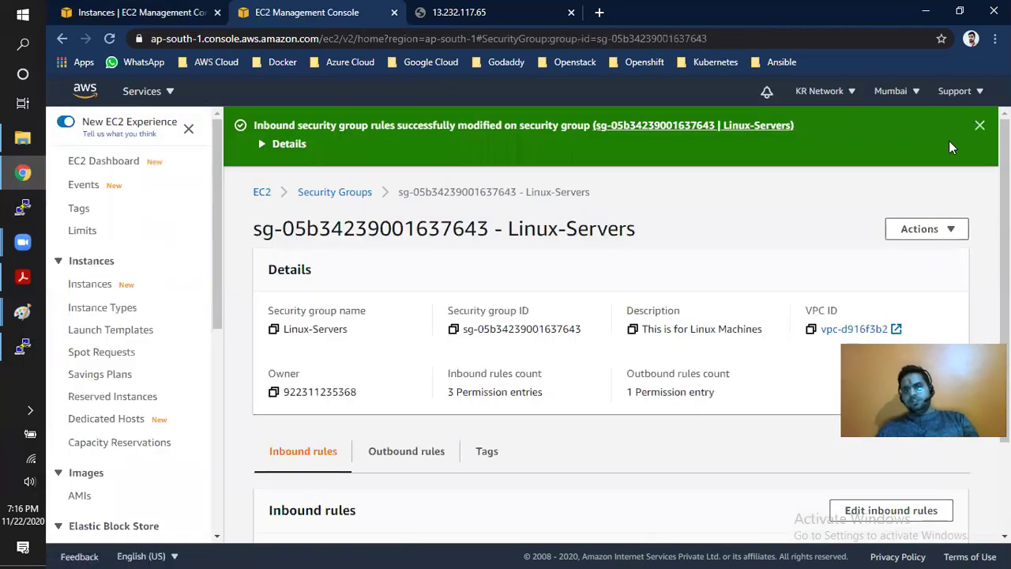
- Check the inbound rules now list HTTP from 0.0.0.0/0, then go back to the Instances list
{"action": "left_click", "coordinate": [979, 125]}
{"action": "scroll", "coordinate": [565, 396], "scroll_direction": "down", "scroll_amount": 2}
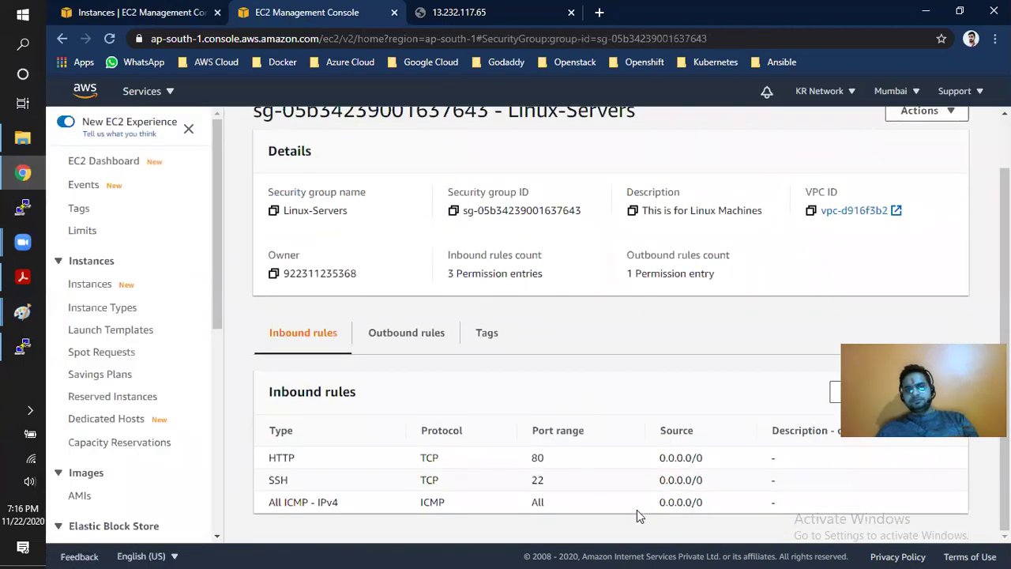
{"action": "left_click_drag", "start_coordinate": [660, 458], "coordinate": [706, 465]}
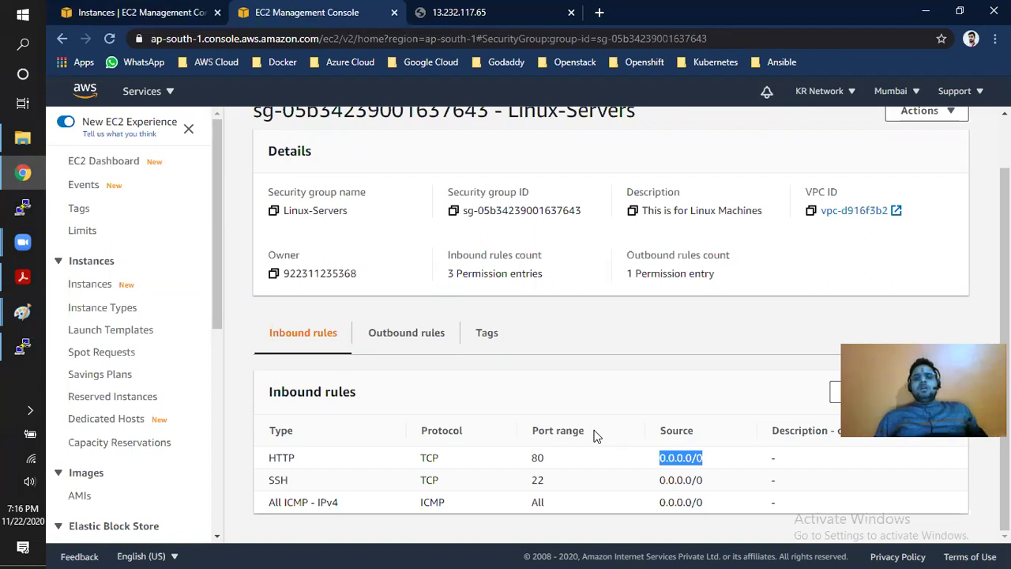
{"action": "left_click_drag", "start_coordinate": [268, 458], "coordinate": [296, 459]}
{"action": "left_click_drag", "start_coordinate": [667, 458], "coordinate": [705, 463]}
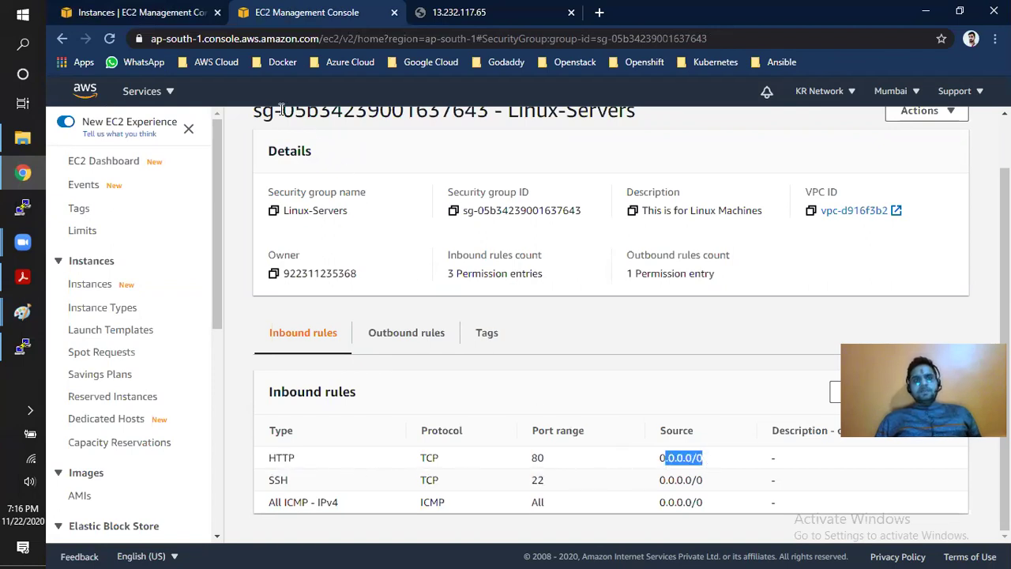
{"action": "left_click", "coordinate": [173, 14]}
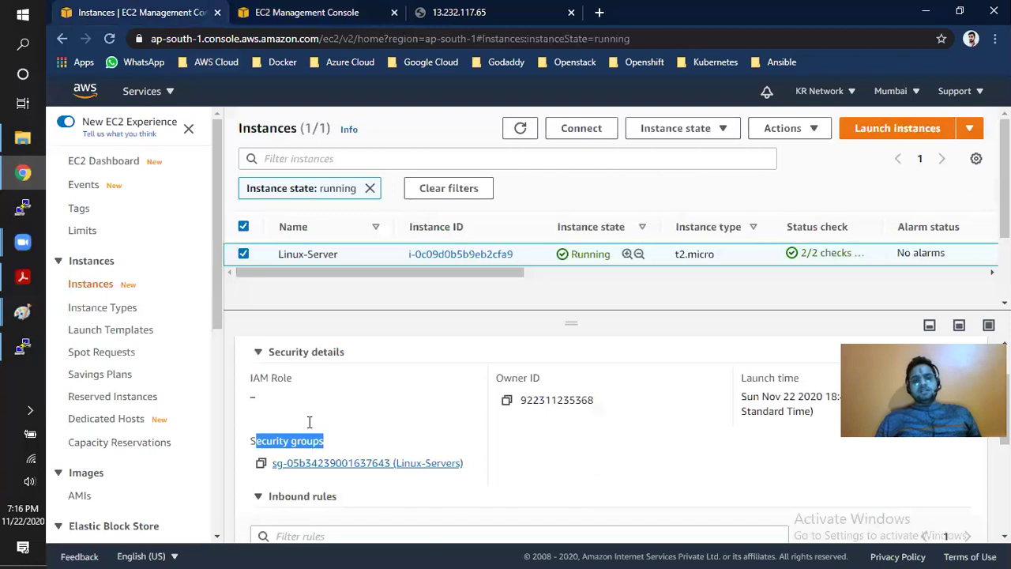
- Refresh the instances, select Linux-Server, and confirm its inbound rules include port 80 from 0.0.0.0/0
{"action": "scroll", "coordinate": [377, 466], "scroll_direction": "down", "scroll_amount": 2}
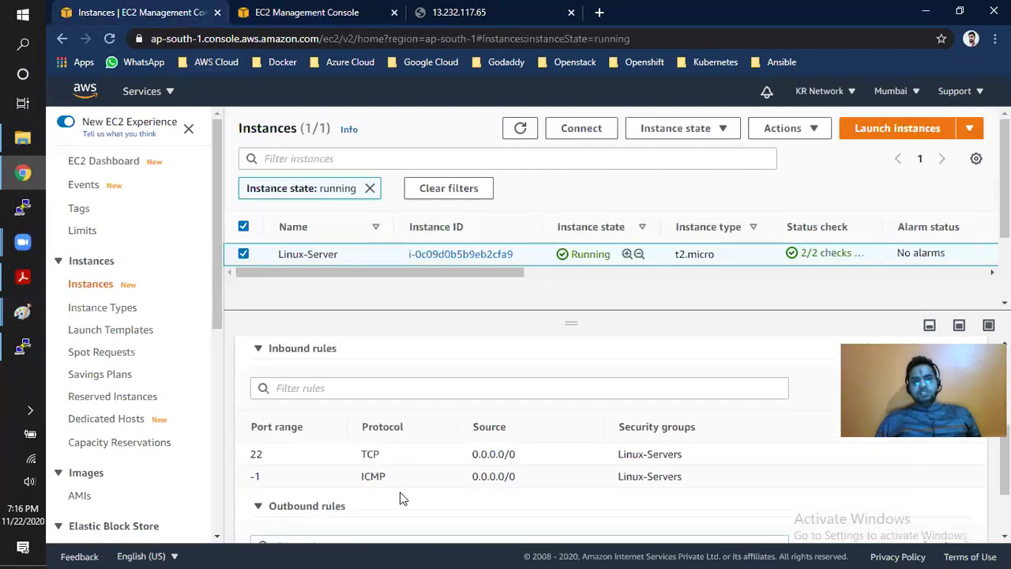
{"action": "scroll", "coordinate": [395, 490], "scroll_direction": "up", "scroll_amount": 2}
{"action": "left_click", "coordinate": [520, 131]}
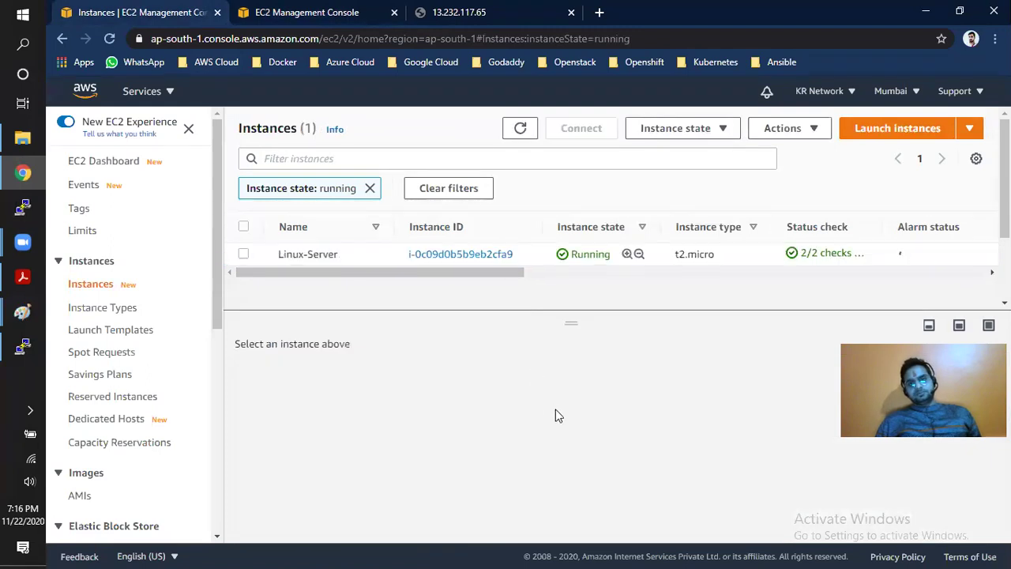
{"action": "left_click", "coordinate": [384, 253]}
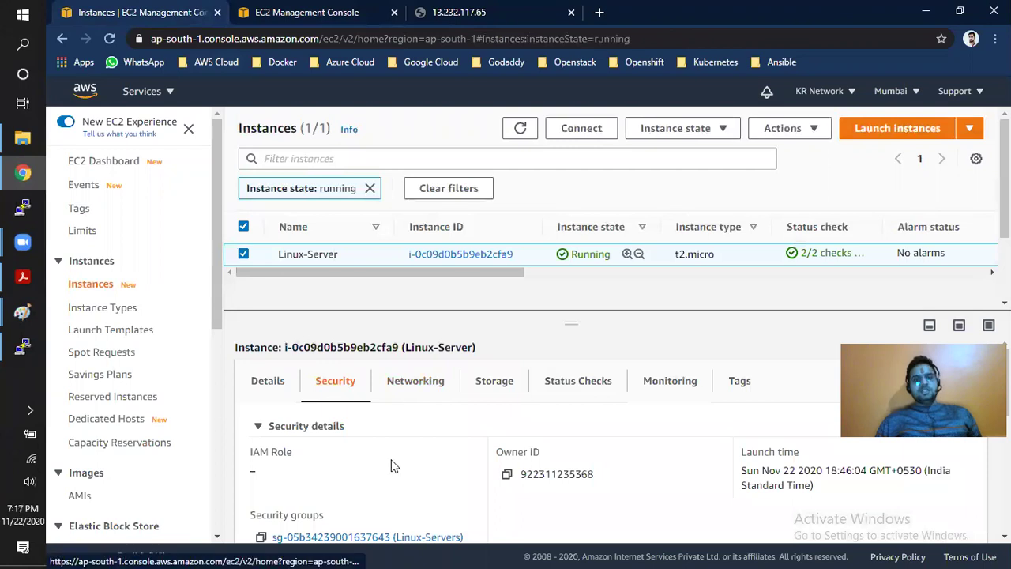
{"action": "scroll", "coordinate": [392, 465], "scroll_direction": "down", "scroll_amount": 2}
{"action": "scroll", "coordinate": [390, 523], "scroll_direction": "down", "scroll_amount": 2}
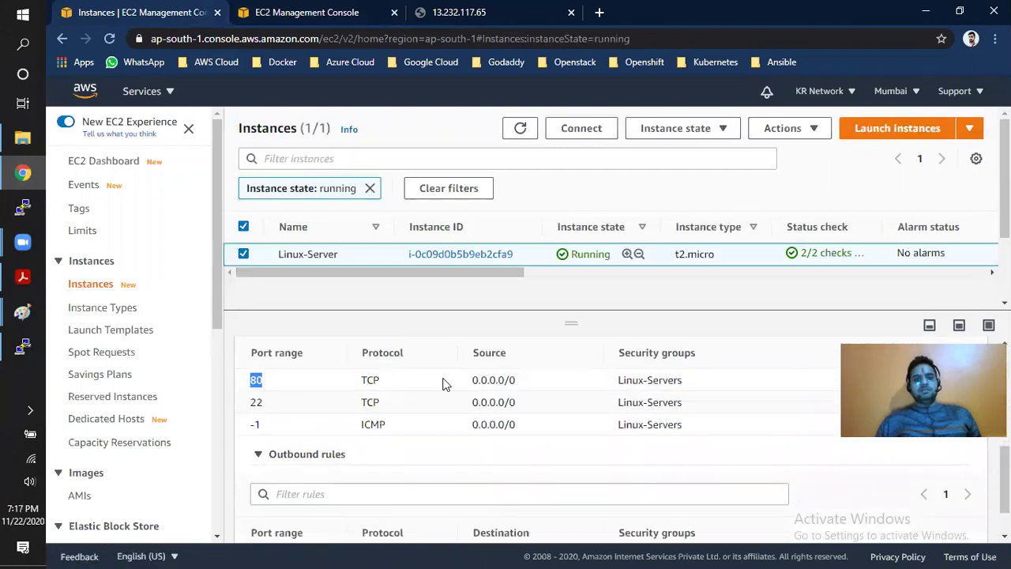
{"action": "left_click_drag", "start_coordinate": [470, 383], "coordinate": [521, 387]}
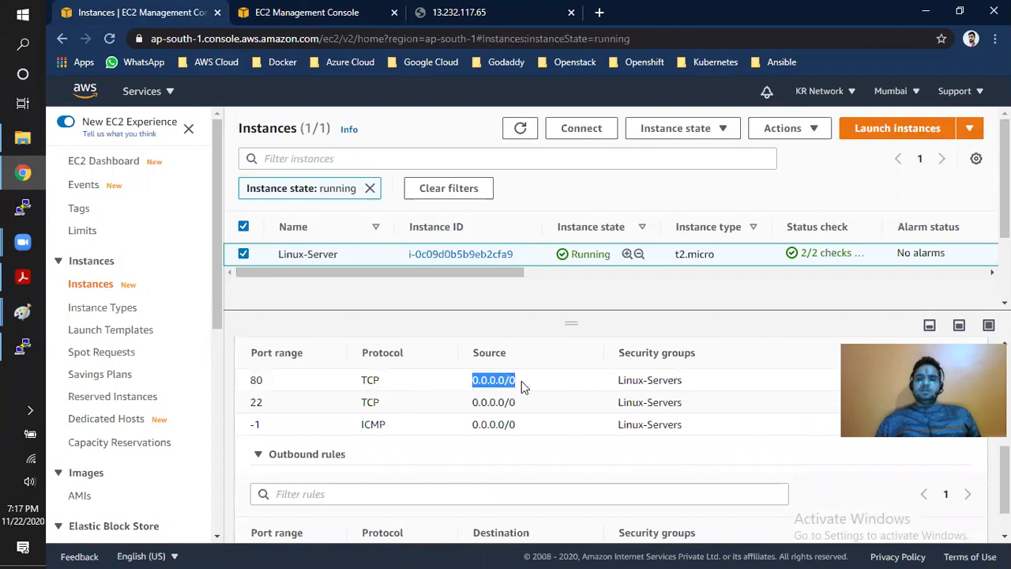
{"action": "scroll", "coordinate": [508, 399], "scroll_direction": "up", "scroll_amount": 5}
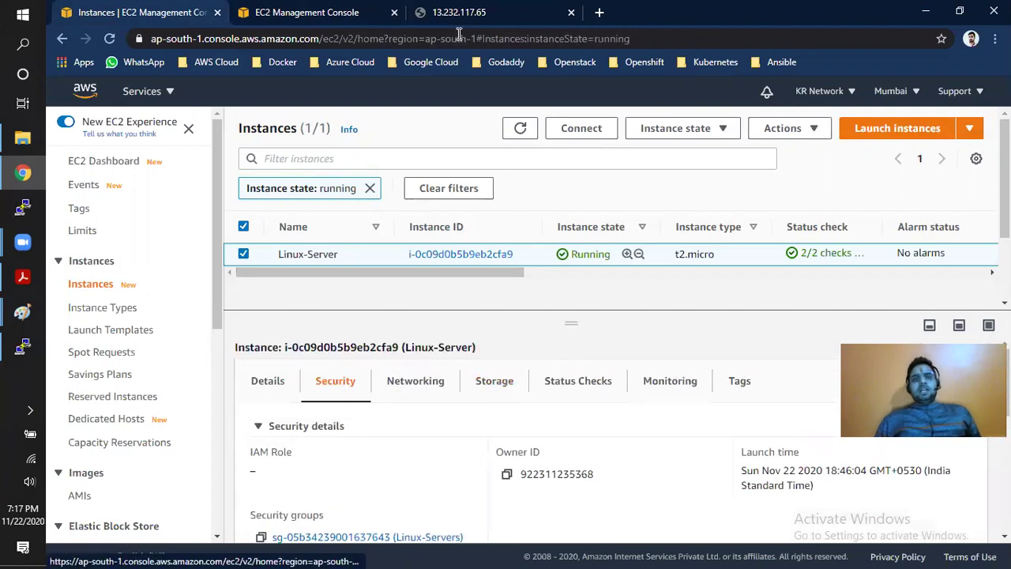
{"action": "left_click", "coordinate": [459, 19]}
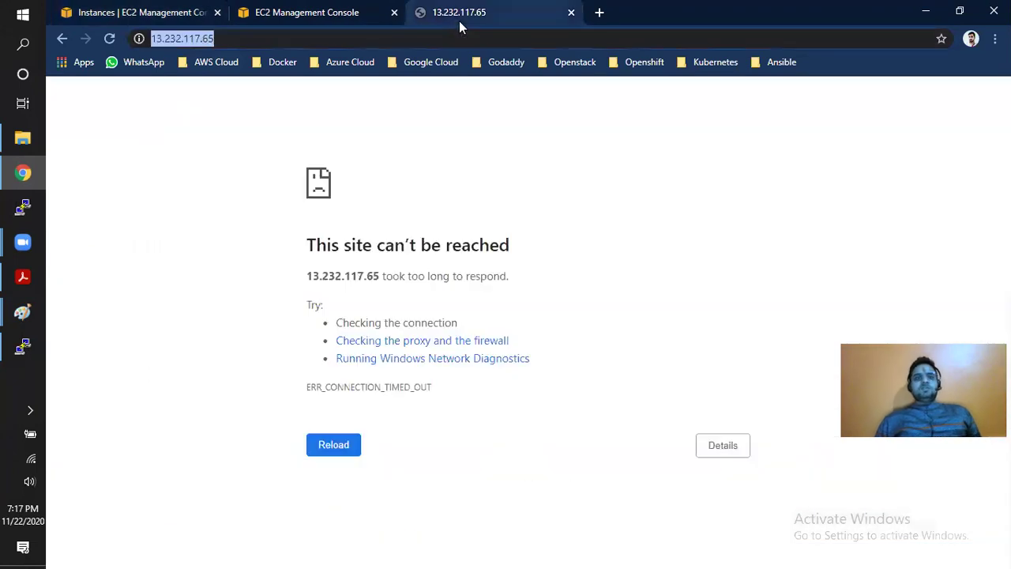
- Reload 13.232.117.65 to show 'this is my first ec2 server in aws cloud', then bring PuTTY forward
{"action": "left_click", "coordinate": [108, 38]}
{"action": "left_click_drag", "start_coordinate": [240, 98], "coordinate": [52, 111]}
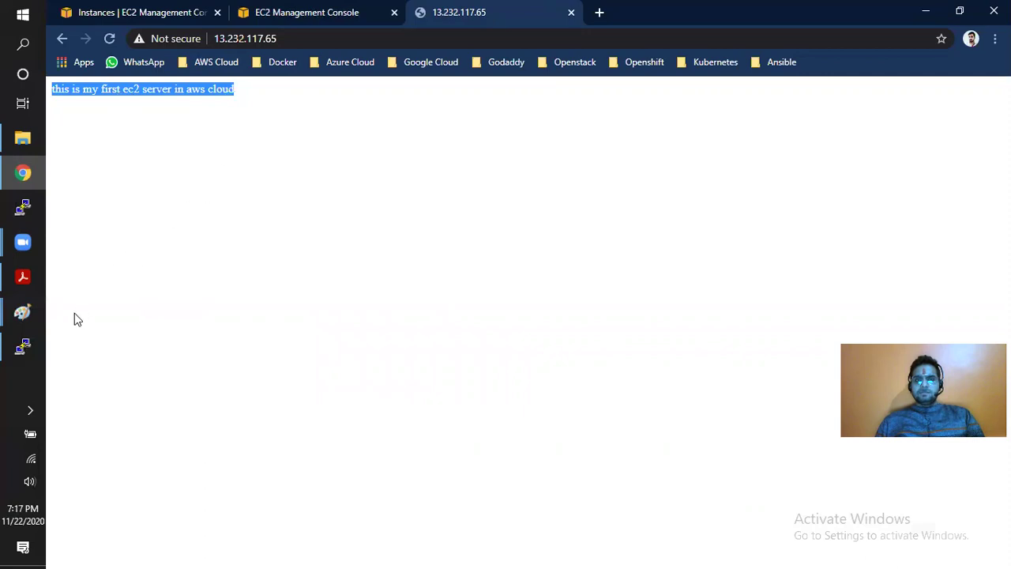
{"action": "left_click", "coordinate": [23, 349]}
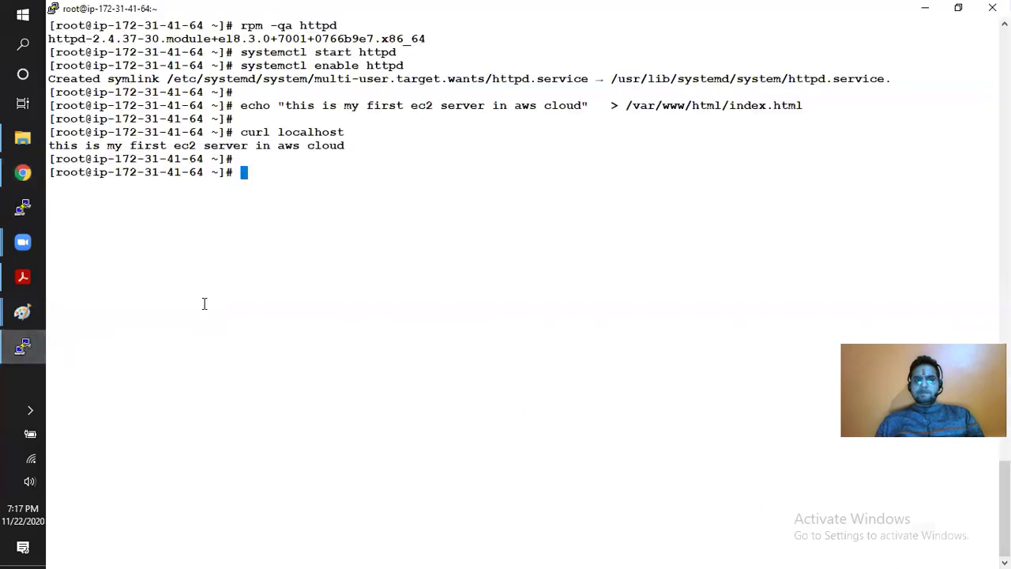
{"action": "type", "text": "cd "}
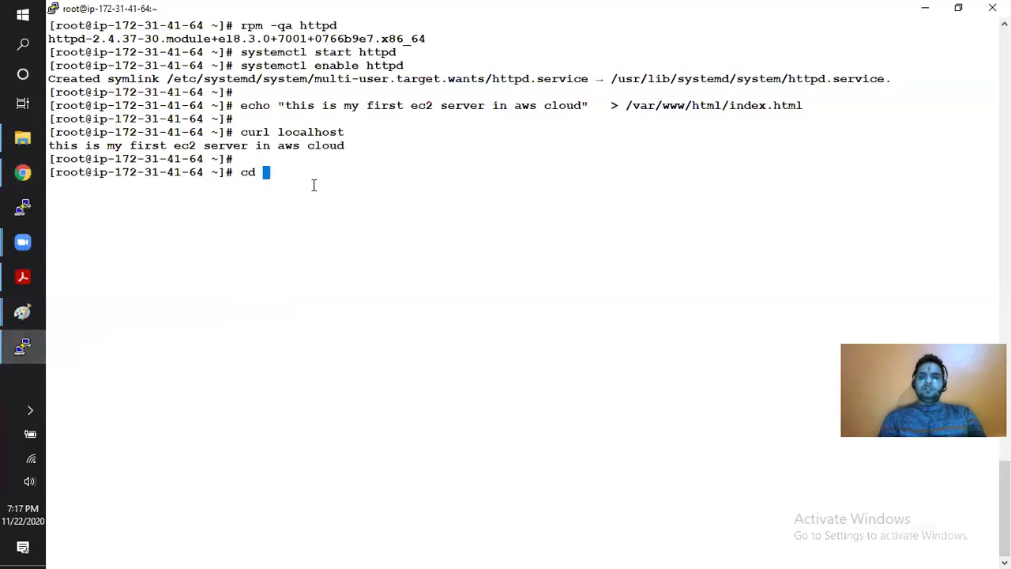
{"action": "type", "text": "/etc/htt"}
{"action": "key", "text": "Tab"}
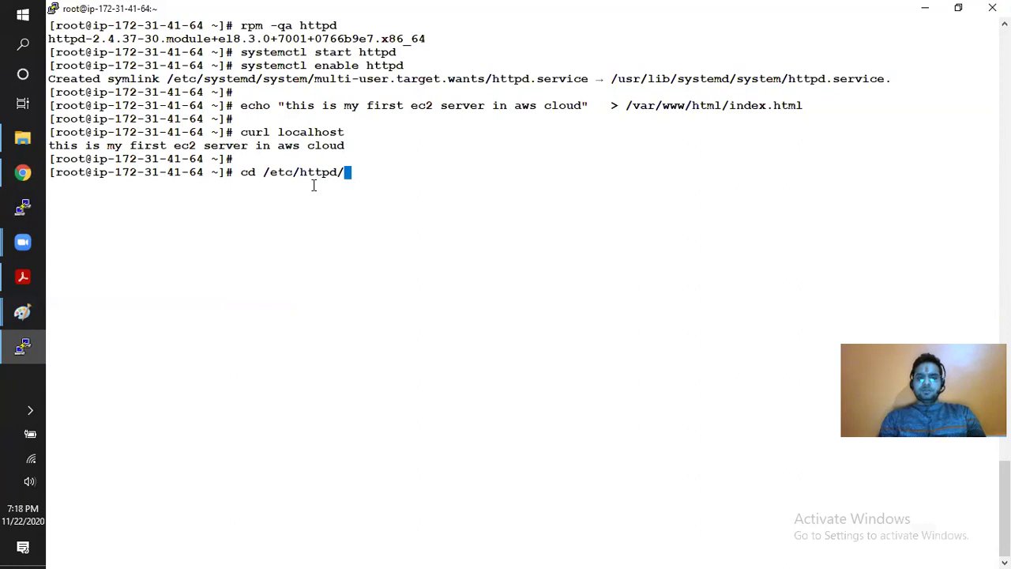
{"action": "key", "text": "BackSpace"}
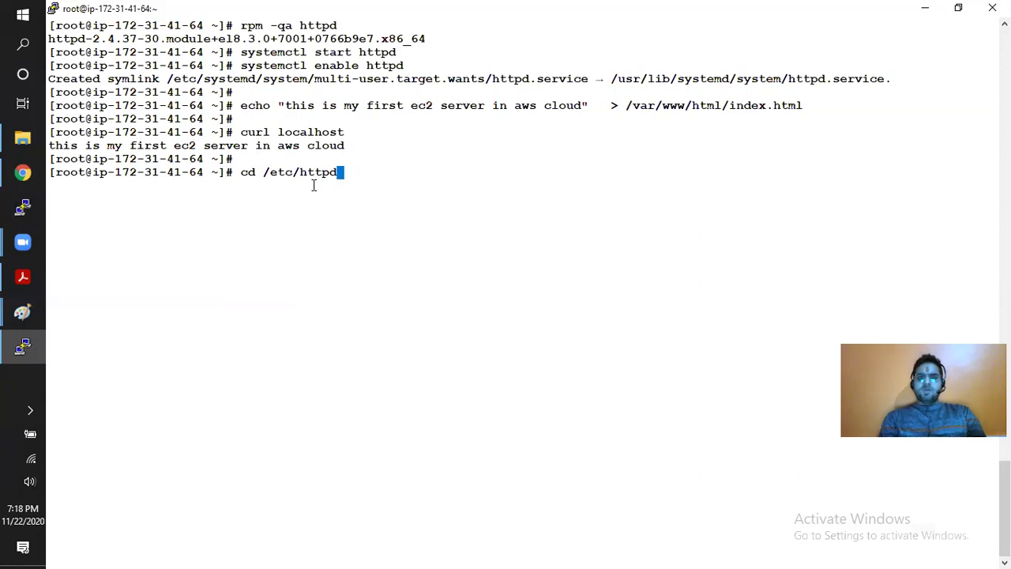
{"action": "key", "text": "BackSpace"}
{"action": "key", "text": "BackSpace"}
{"action": "key", "text": "BackSpace"}
{"action": "key", "text": "BackSpace"}
{"action": "key", "text": "BackSpace"}
{"action": "key", "text": "BackSpace"}
{"action": "key", "text": "BackSpace"}
{"action": "key", "text": "BackSpace"}
{"action": "key", "text": "BackSpace"}
{"action": "key", "text": "BackSpace"}
{"action": "key", "text": "BackSpace"}
{"action": "key", "text": "BackSpace"}
{"action": "key", "text": "BackSpace"}
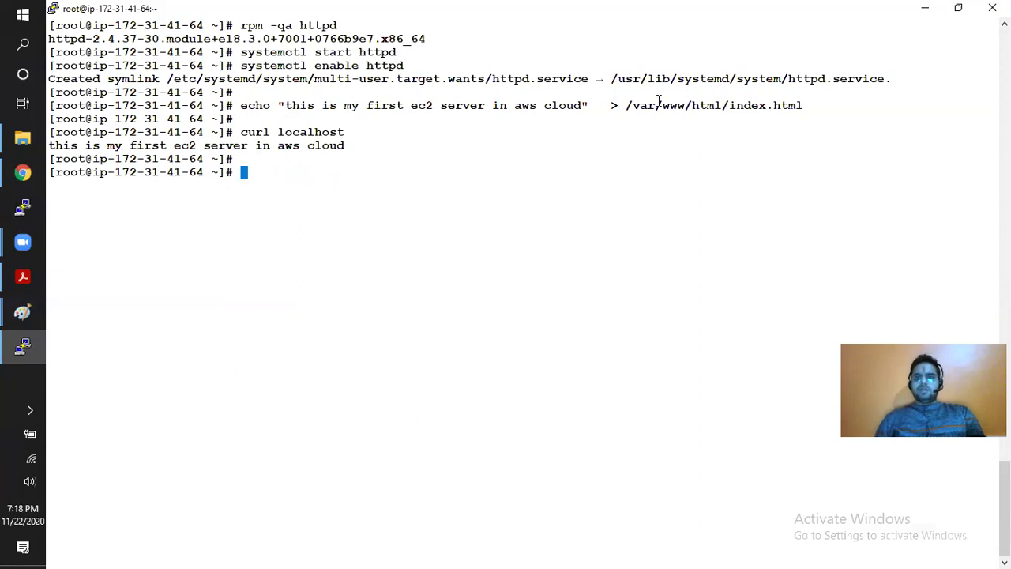
{"action": "double_click", "coordinate": [659, 104]}
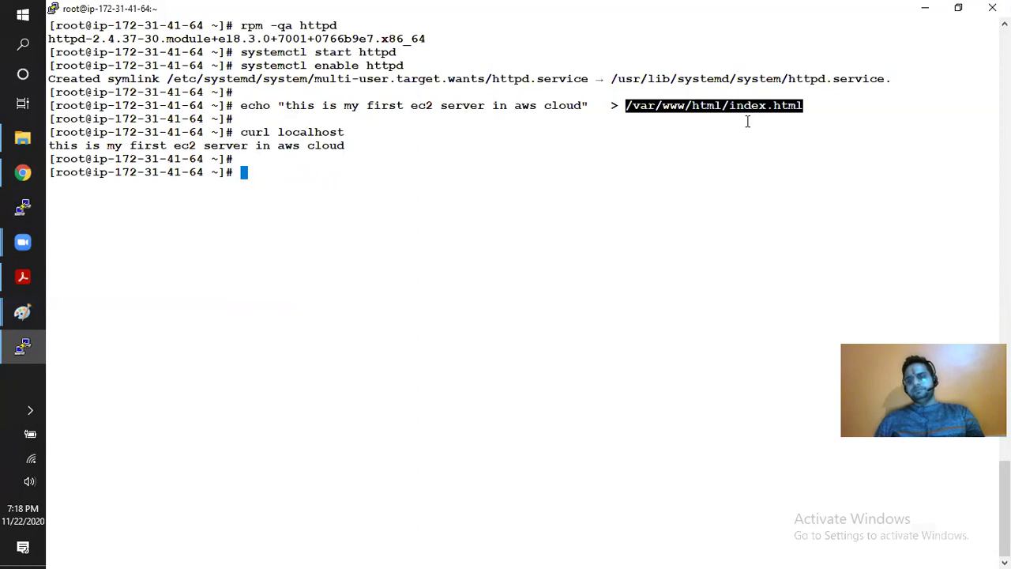
{"action": "left_click", "coordinate": [578, 179]}
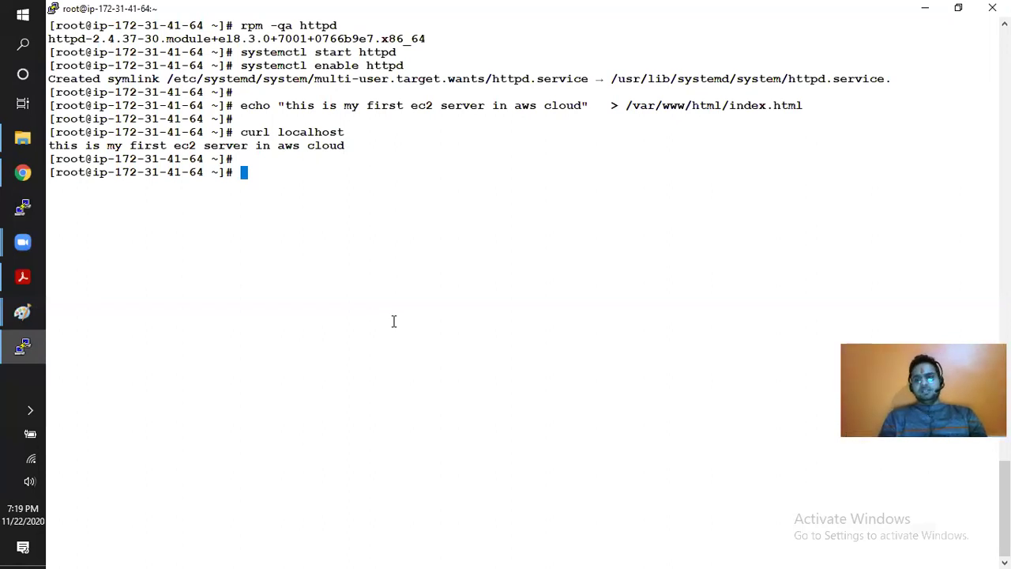
- Find the private IP 172.31.41.64 with ifconfig and curl it to confirm the test page is served
{"action": "type", "text": "crul"}
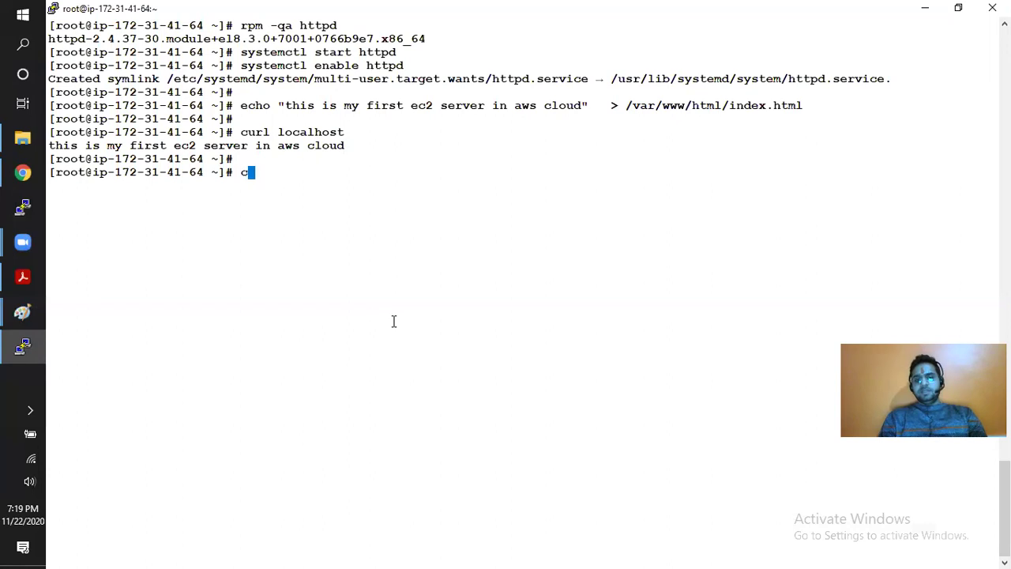
{"action": "key", "text": "BackSpace"}
{"action": "key", "text": "BackSpace"}
{"action": "key", "text": "BackSpace"}
{"action": "key", "text": "BackSpace"}
{"action": "type", "text": "ifconfig"}
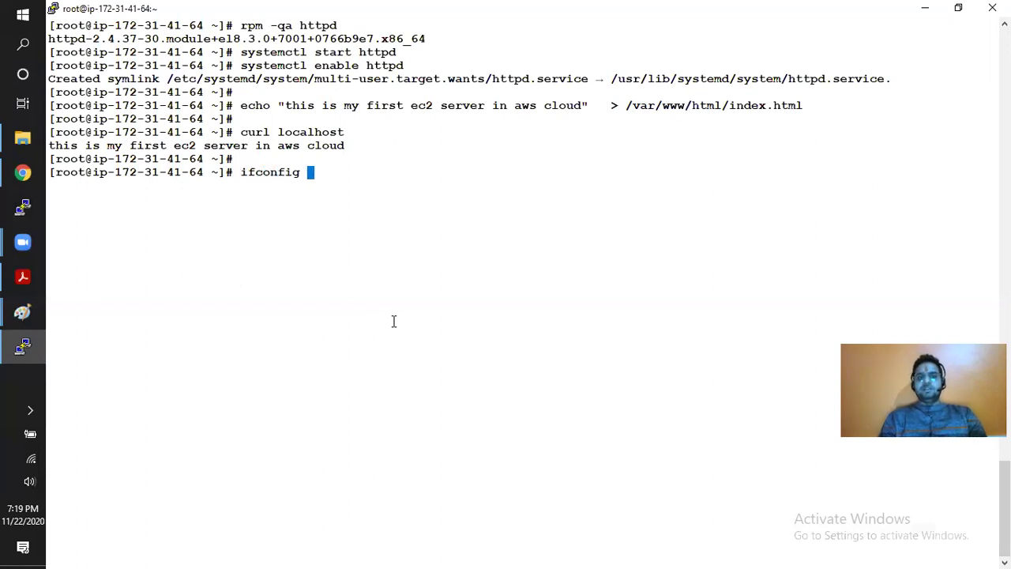
{"action": "key", "text": "Return"}
{"action": "type", "text": "curl"}
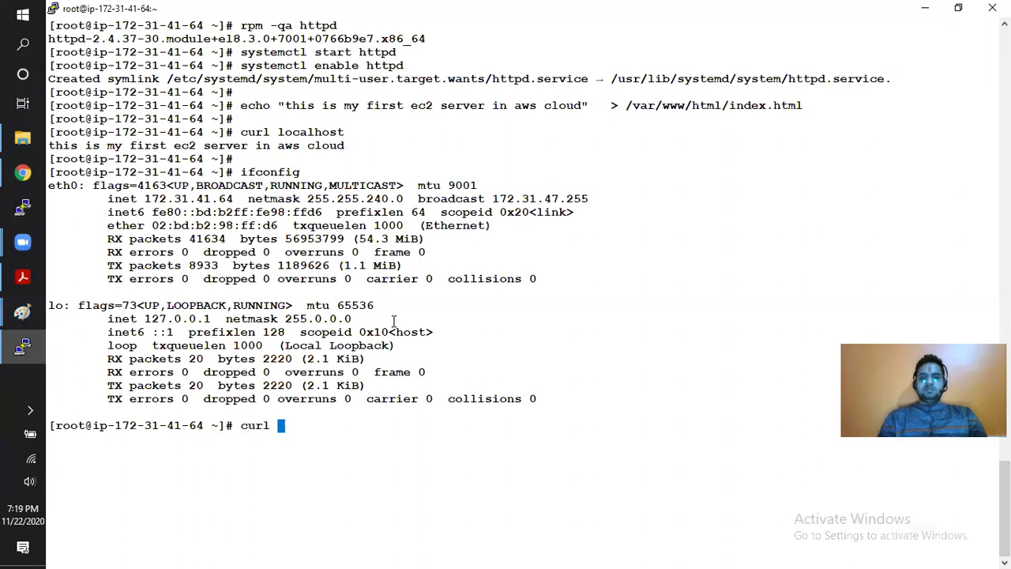
{"action": "double_click", "coordinate": [203, 199]}
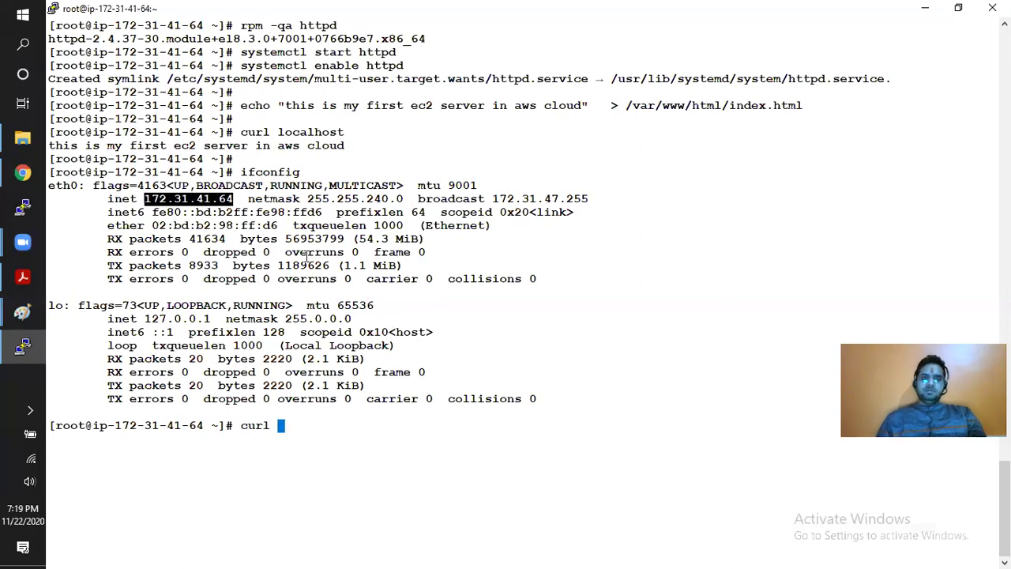
{"action": "right_click", "coordinate": [304, 254]}
{"action": "key", "text": "Return"}
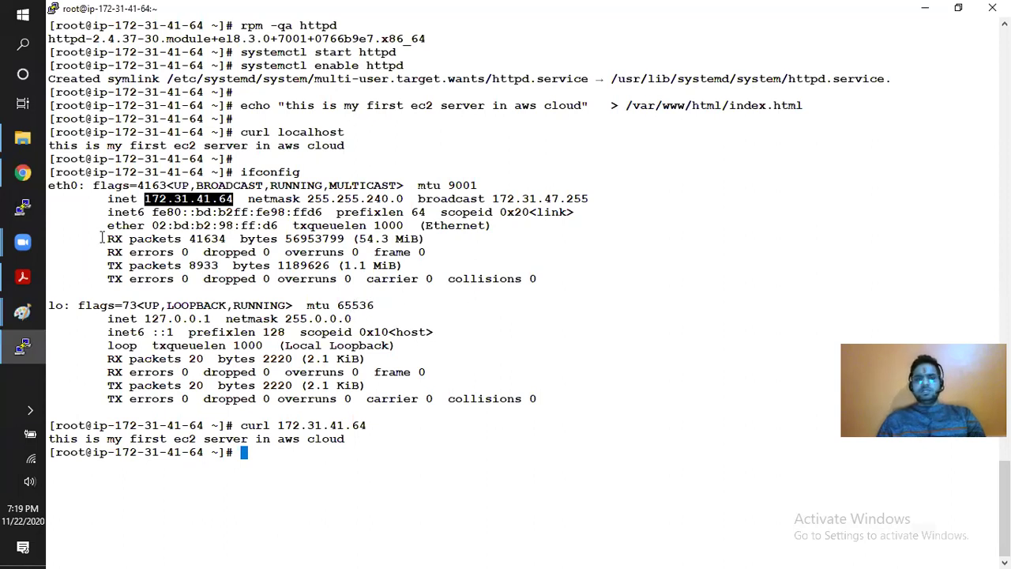
{"action": "left_click", "coordinate": [22, 172]}
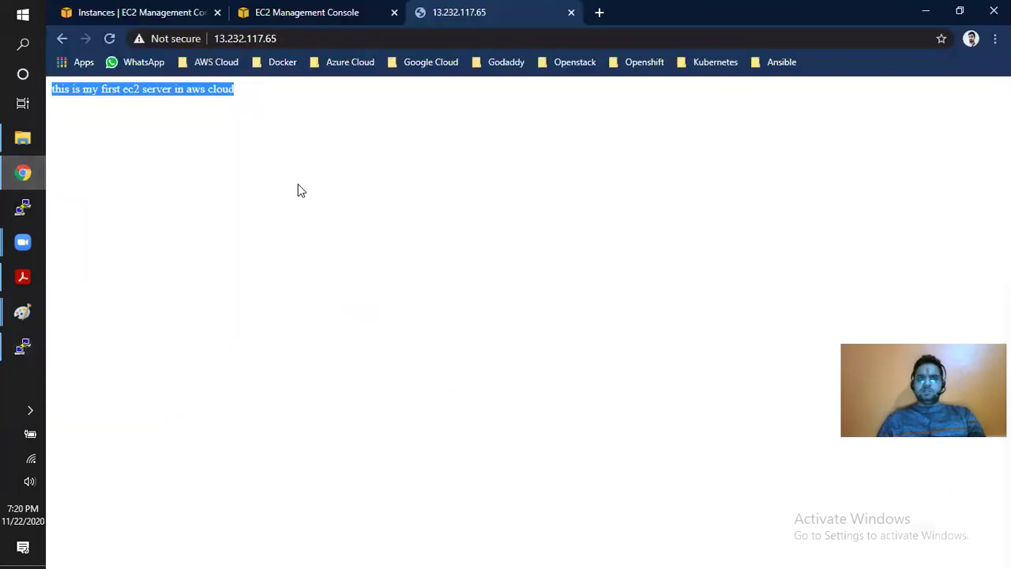
- Launch a new instance from the free-tier Windows Server 2019 Base image on t2.micro
{"action": "left_click", "coordinate": [283, 16]}
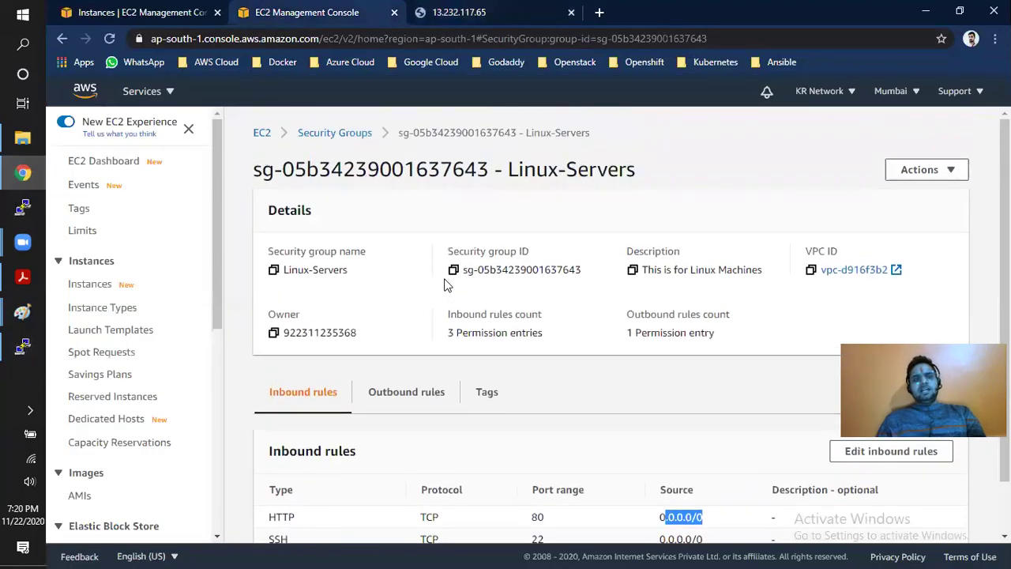
{"action": "left_click", "coordinate": [128, 16]}
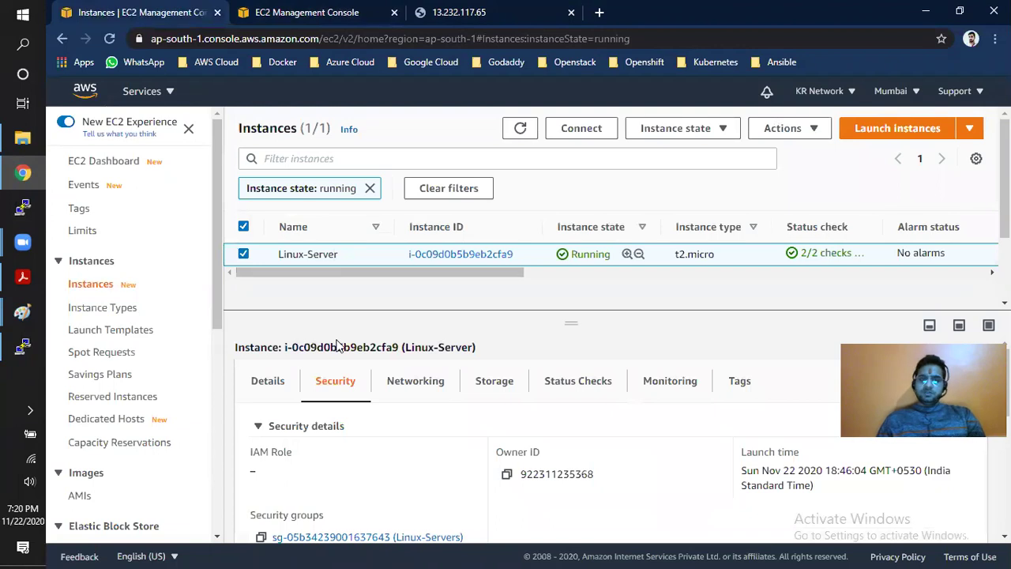
{"action": "left_click", "coordinate": [875, 131]}
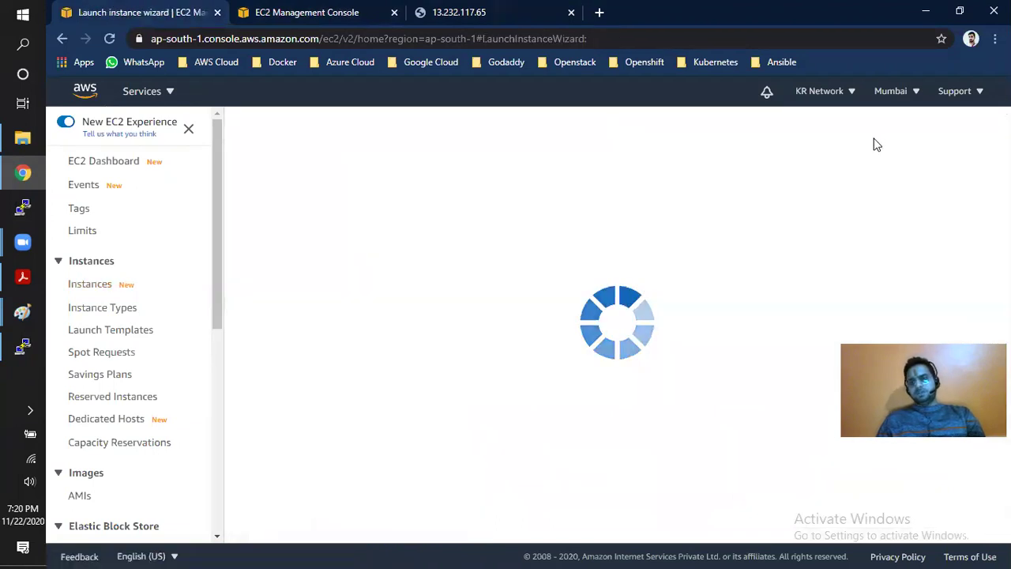
{"action": "left_click", "coordinate": [76, 403]}
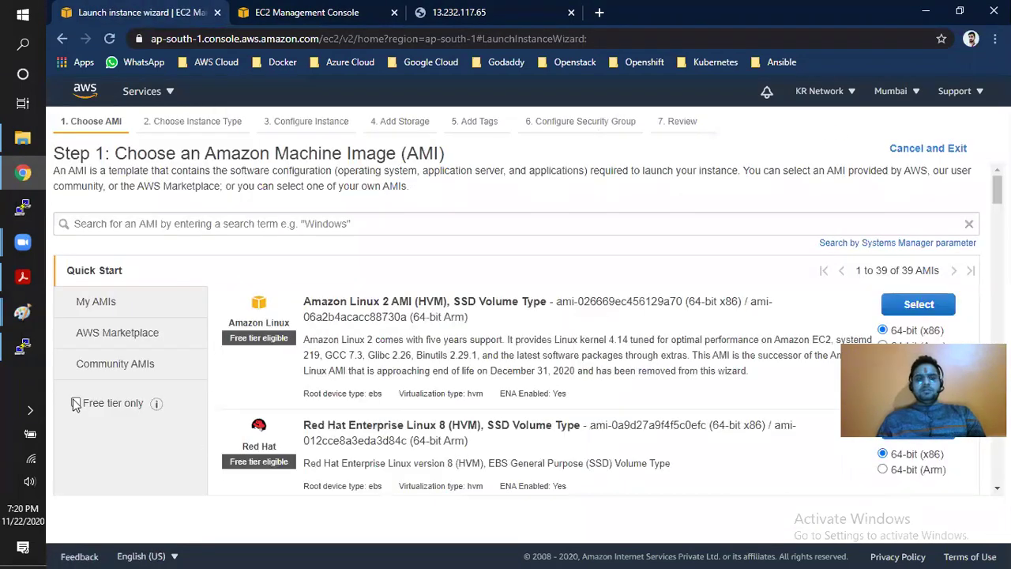
{"action": "scroll", "coordinate": [476, 389], "scroll_direction": "down", "scroll_amount": 6}
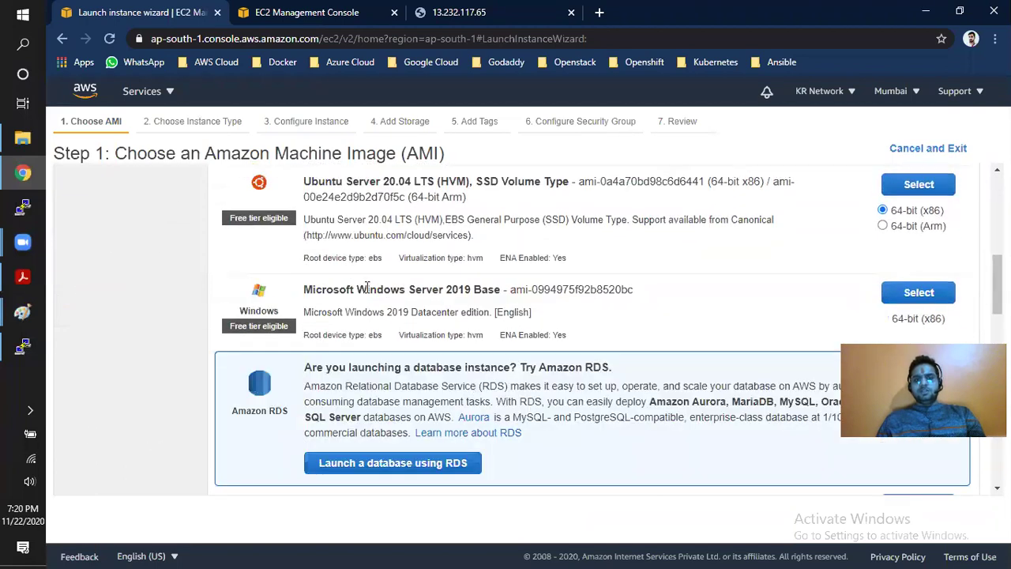
{"action": "left_click_drag", "start_coordinate": [366, 289], "coordinate": [479, 296]}
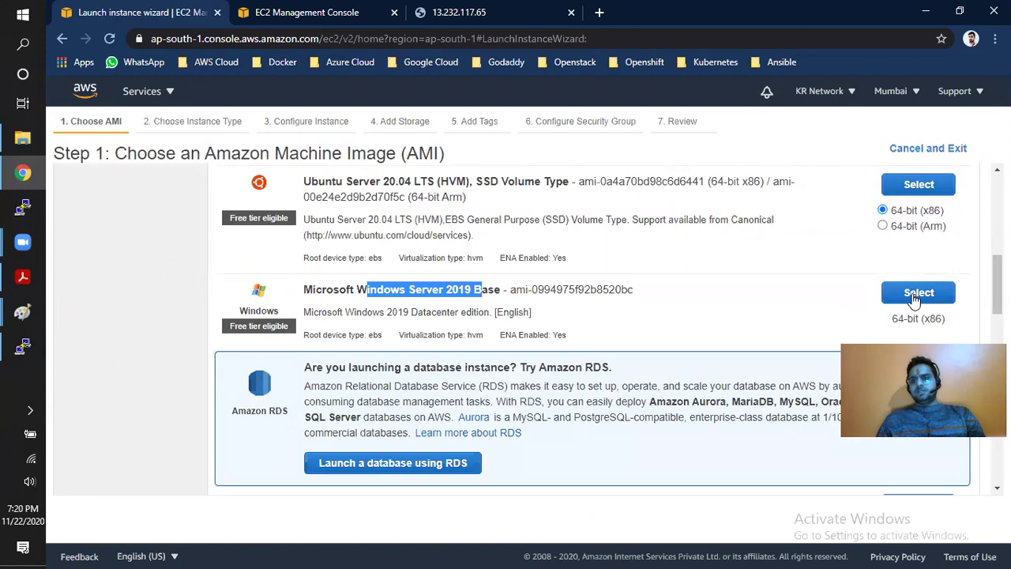
{"action": "left_click", "coordinate": [914, 293]}
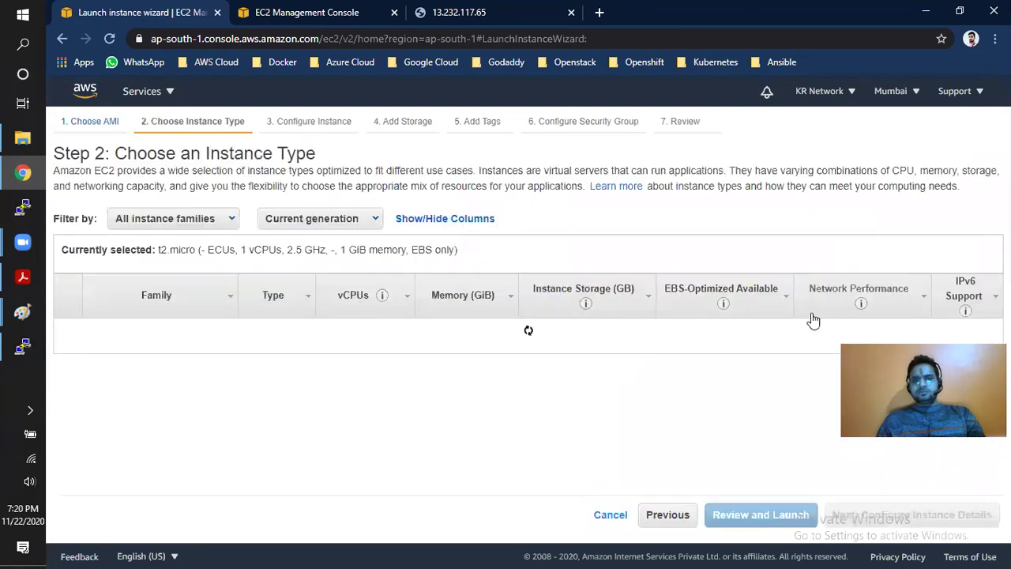
{"action": "left_click_drag", "start_coordinate": [224, 155], "coordinate": [316, 154]}
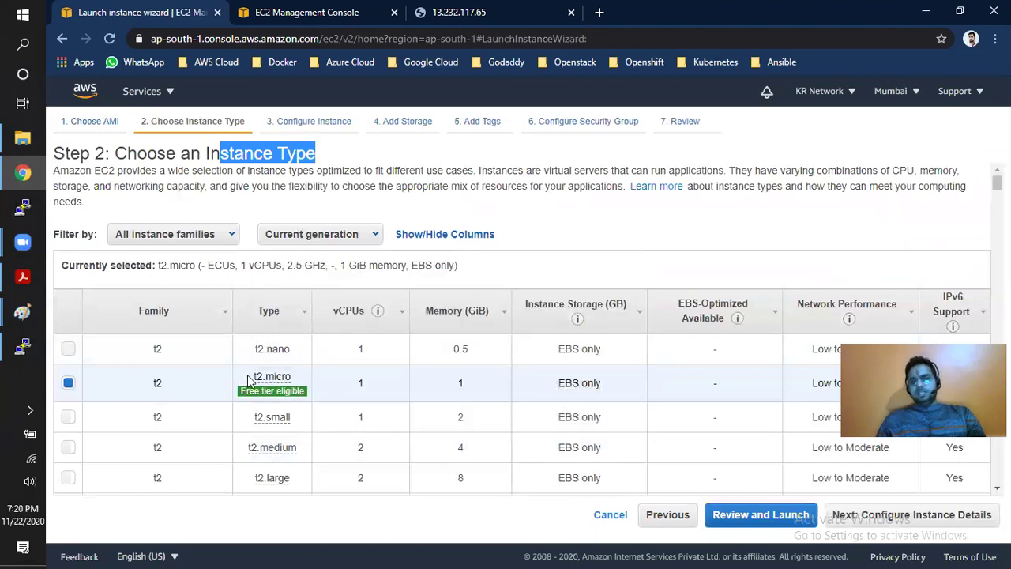
{"action": "mouse_move", "coordinate": [280, 394]}
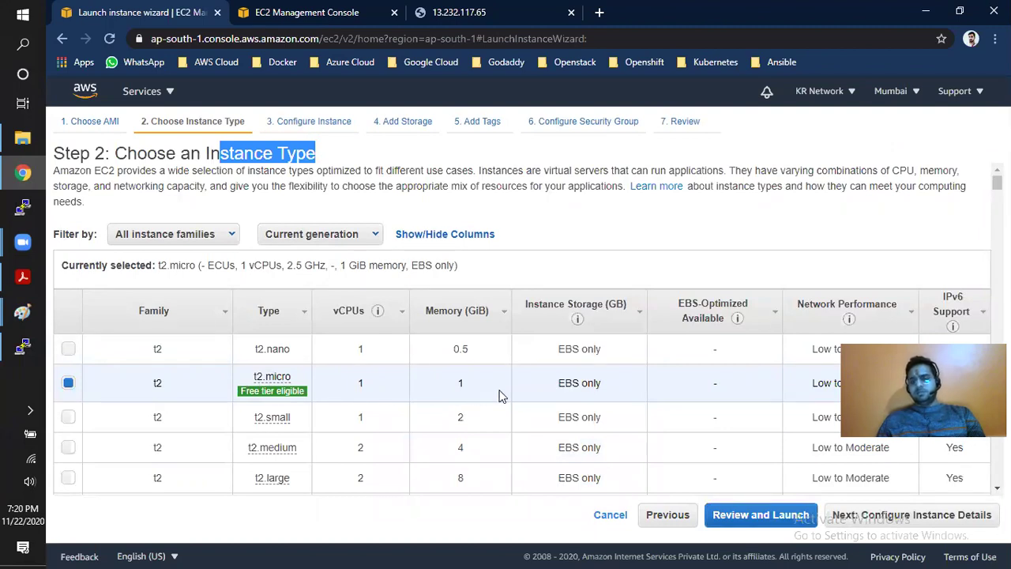
{"action": "left_click", "coordinate": [873, 515]}
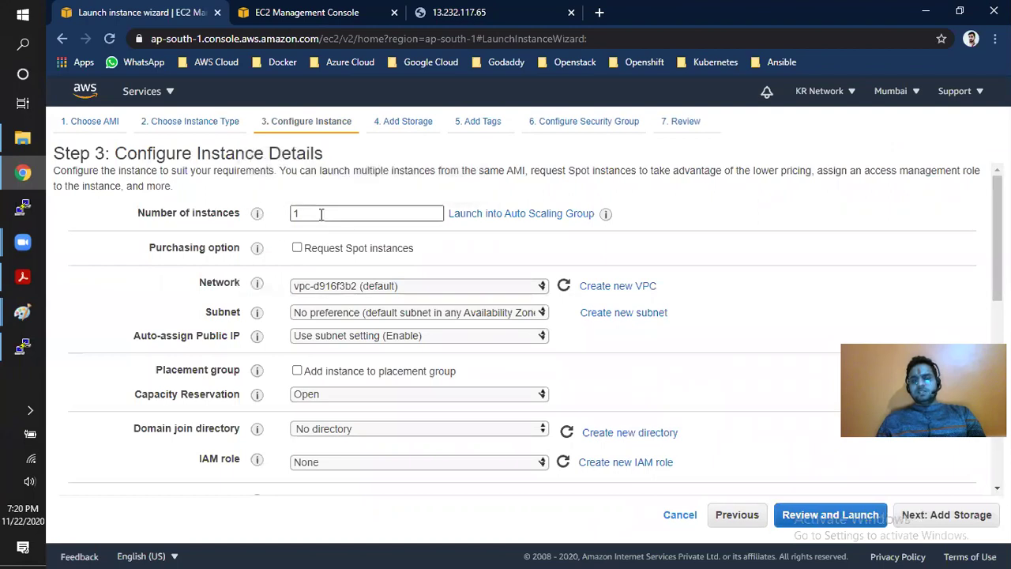
- Place the instance in subnet-07196a4b and keep the 30 GiB gp2 root volume
{"action": "left_click_drag", "start_coordinate": [205, 312], "coordinate": [241, 314]}
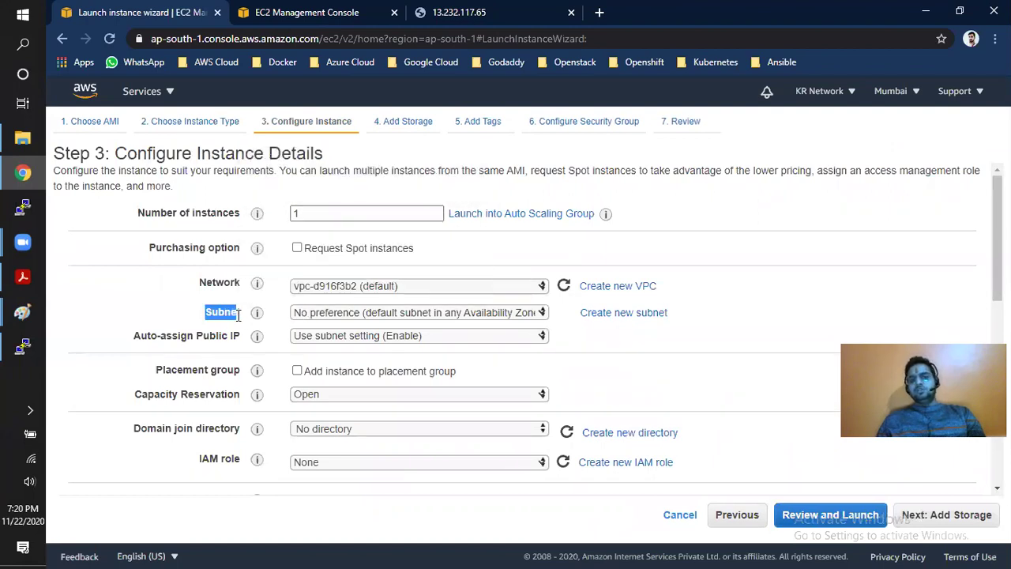
{"action": "left_click", "coordinate": [371, 314]}
{"action": "left_click", "coordinate": [395, 380]}
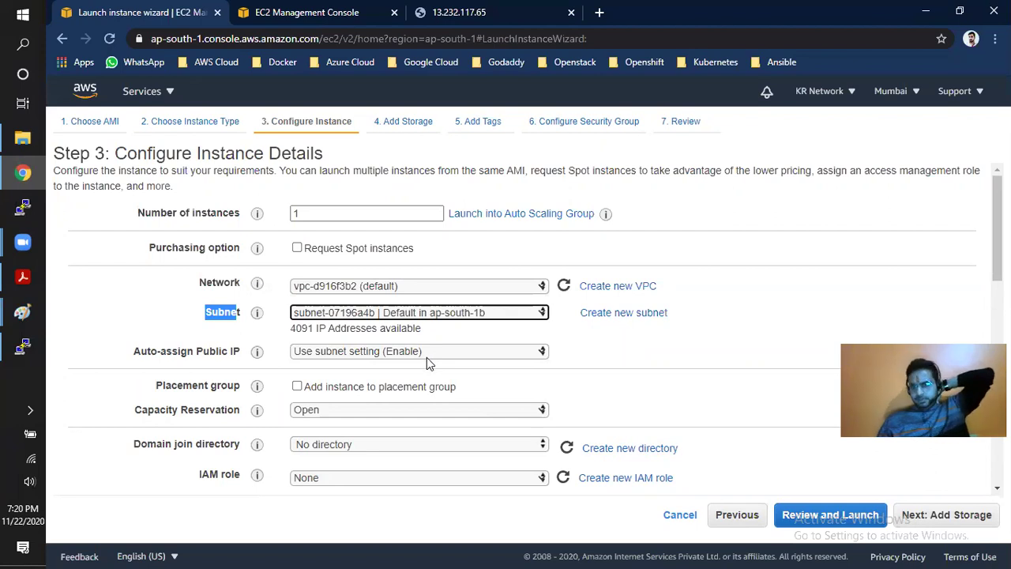
{"action": "left_click", "coordinate": [901, 514]}
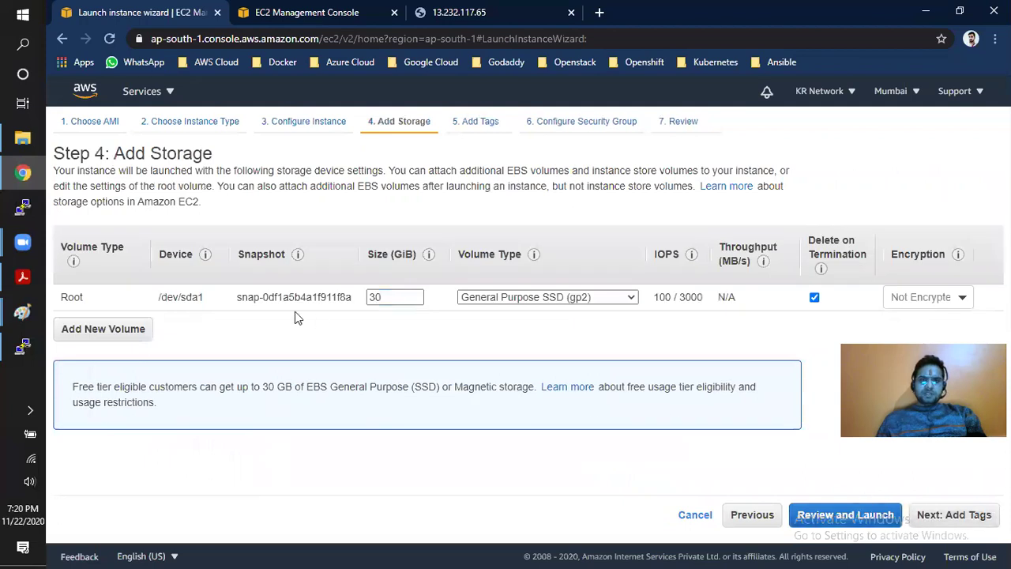
{"action": "left_click_drag", "start_coordinate": [68, 298], "coordinate": [283, 303]}
{"action": "left_click", "coordinate": [383, 296]}
{"action": "left_click_drag", "start_coordinate": [383, 296], "coordinate": [366, 298]}
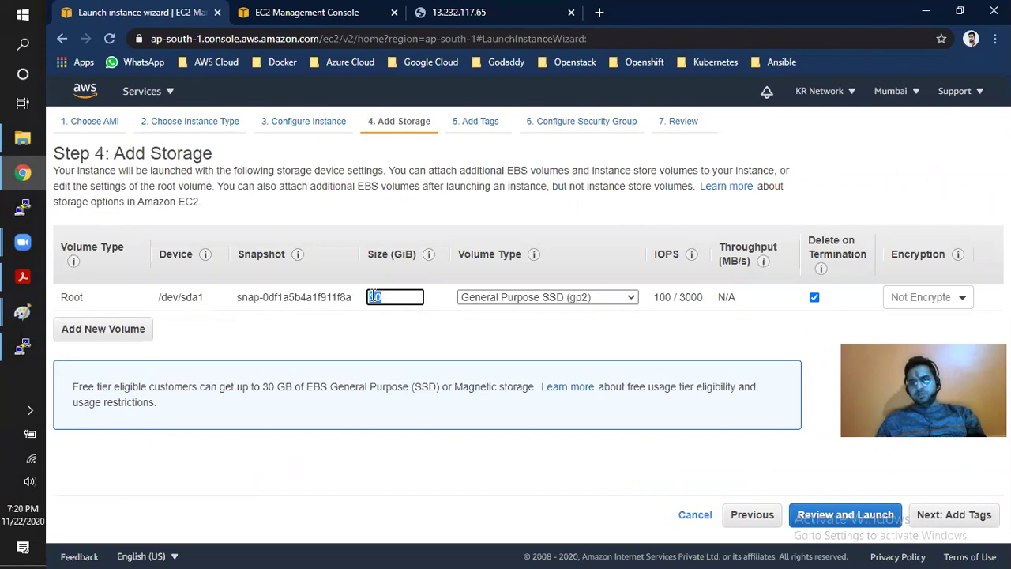
{"action": "left_click", "coordinate": [924, 515]}
- Tag the new instance with Name 'Windows-machine' and proceed to the security group settings
{"action": "left_click", "coordinate": [89, 357]}
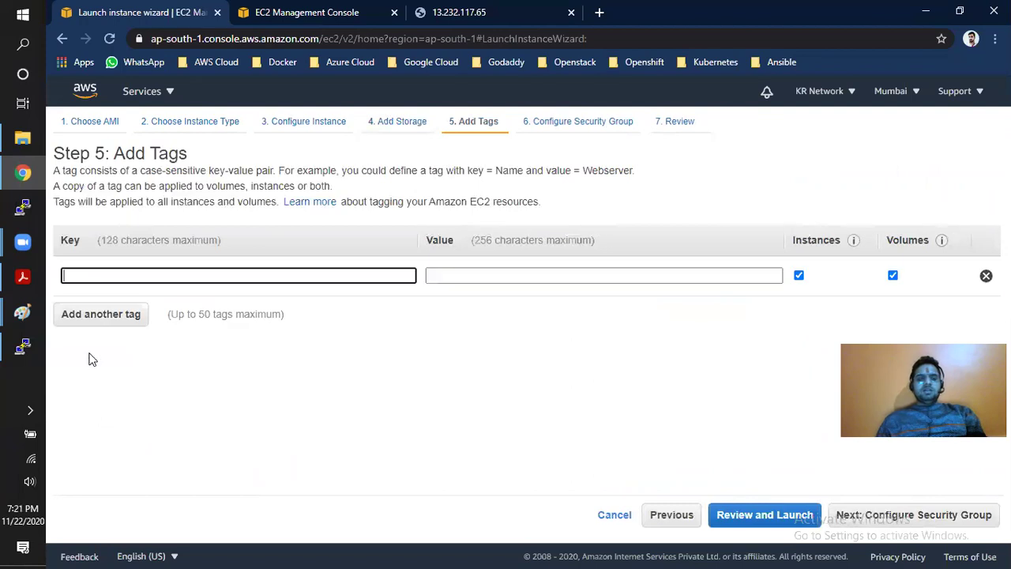
{"action": "type", "text": "Name"}
{"action": "key", "text": "Tab"}
{"action": "type", "text": "Windows"}
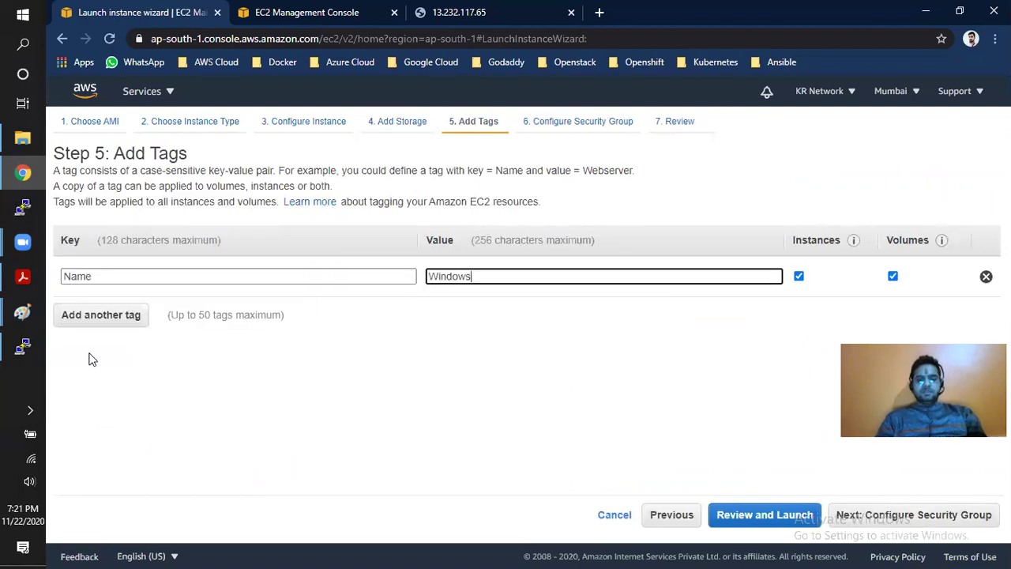
{"action": "type", "text": "-machine"}
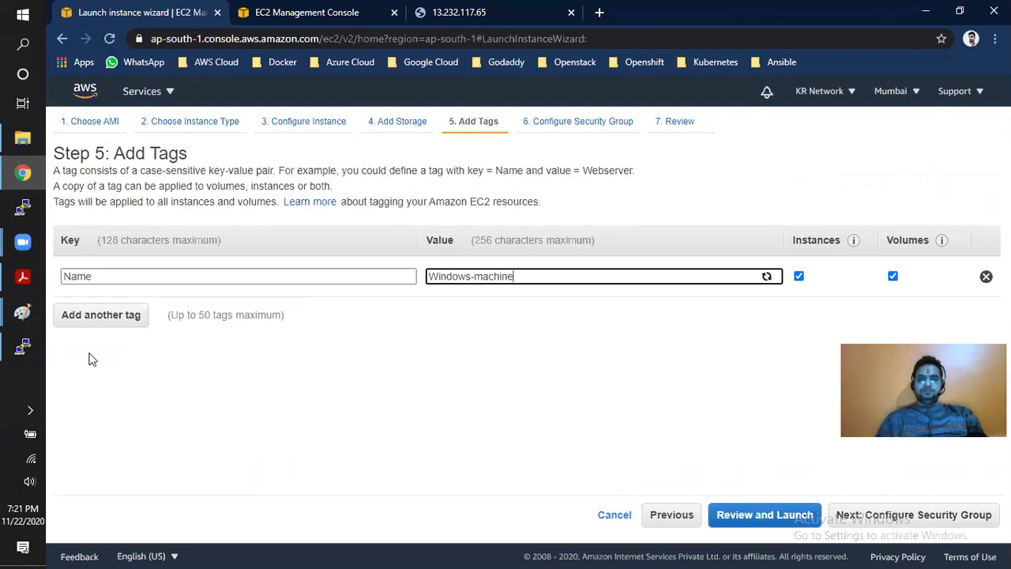
{"action": "left_click", "coordinate": [903, 517]}
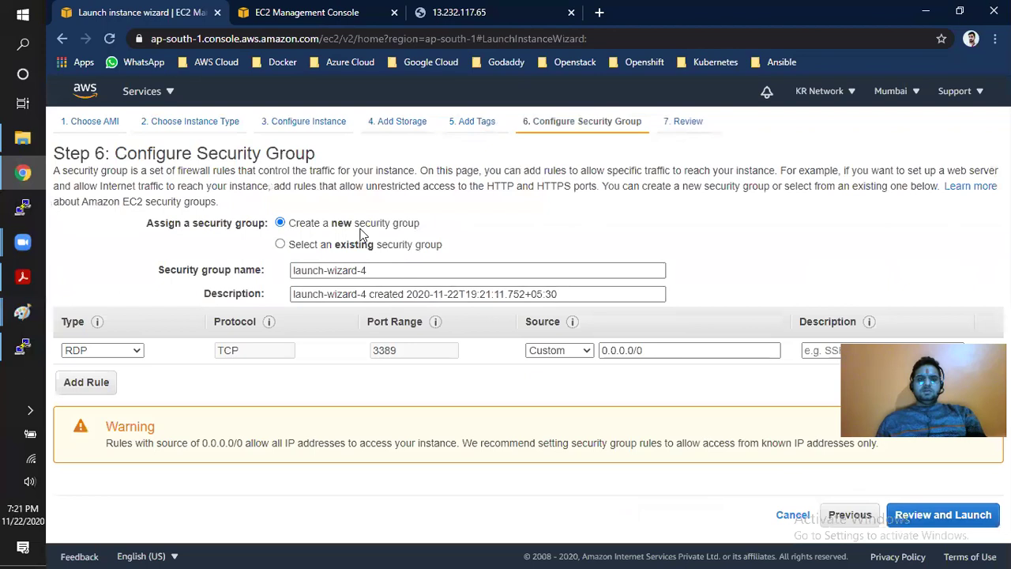
- Name the security group 'Windows-machine' with the description 'This is for windows servers'
{"action": "left_click_drag", "start_coordinate": [389, 270], "coordinate": [262, 274]}
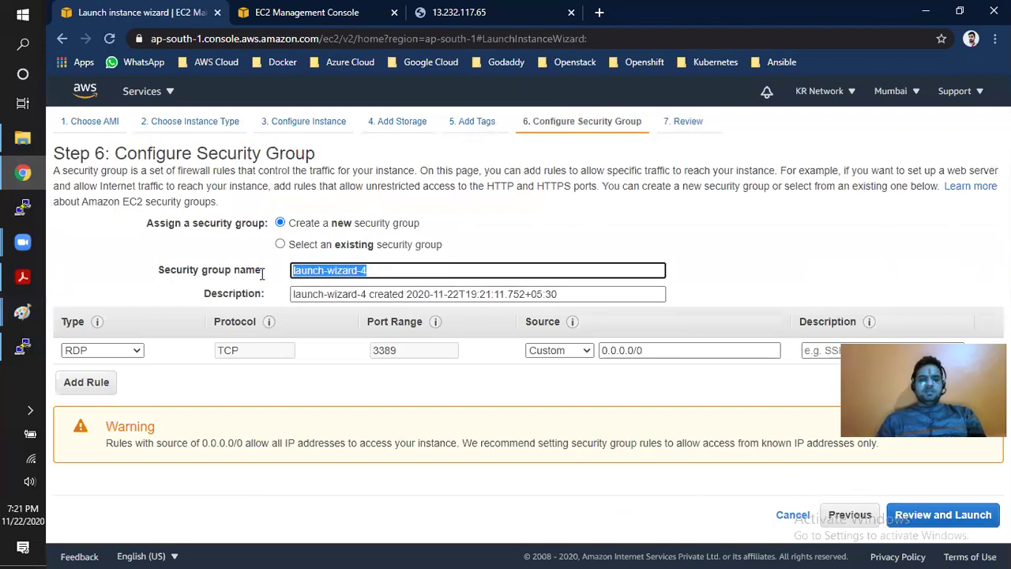
{"action": "type", "text": "Windows-machine"}
{"action": "key", "text": "Tab"}
{"action": "type", "text": "This"}
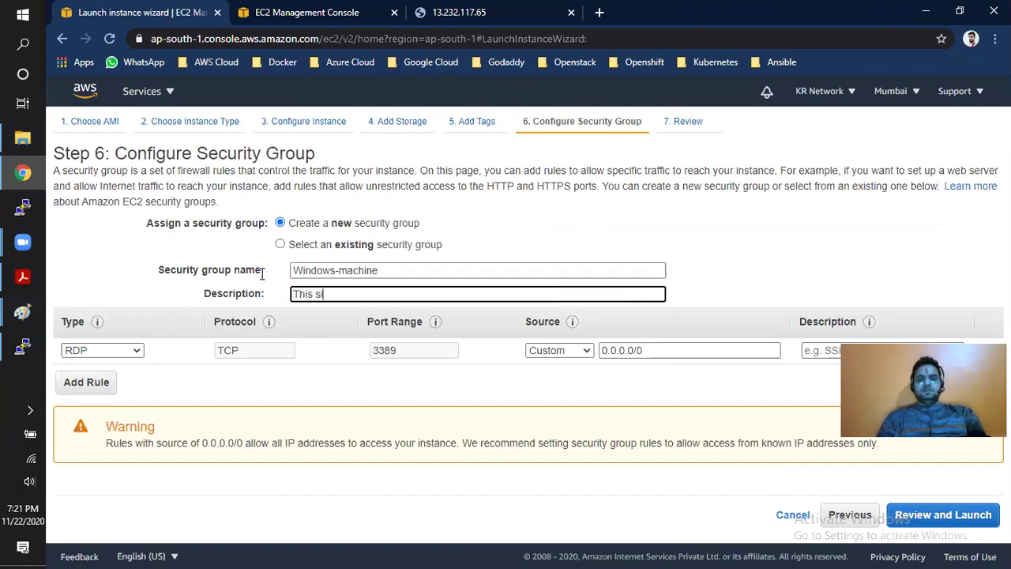
{"action": "key", "text": "BackSpace"}
{"action": "key", "text": "BackSpace"}
{"action": "key", "text": "BackSpace"}
{"action": "type", "text": "is for windows.servers"}
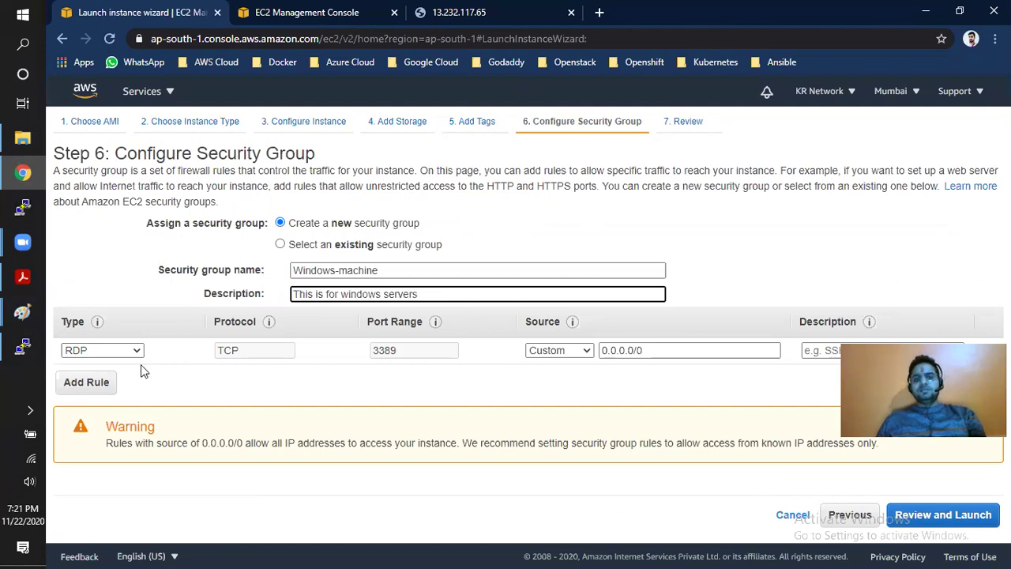
- Add an All ICMP - IPv4 inbound rule with source 0.0.0.0/0
{"action": "left_click", "coordinate": [83, 383]}
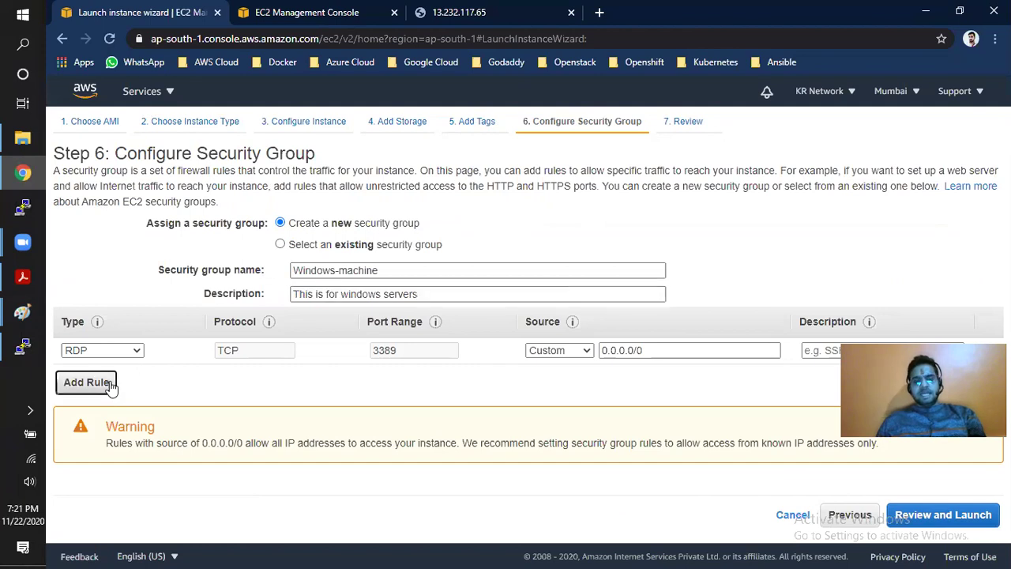
{"action": "left_click", "coordinate": [140, 378]}
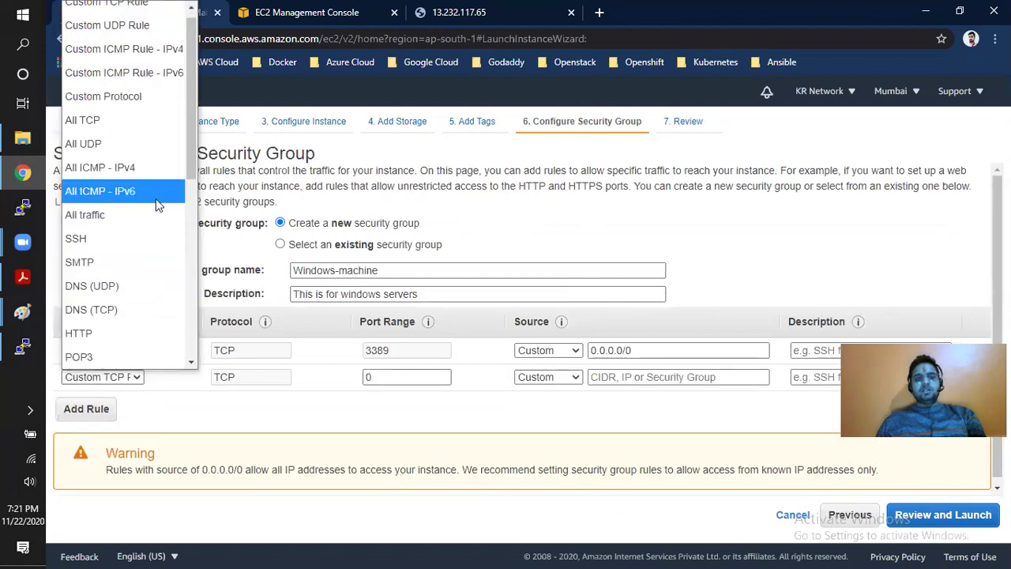
{"action": "left_click", "coordinate": [131, 168]}
{"action": "left_click", "coordinate": [647, 376]}
{"action": "left_click", "coordinate": [625, 410]}
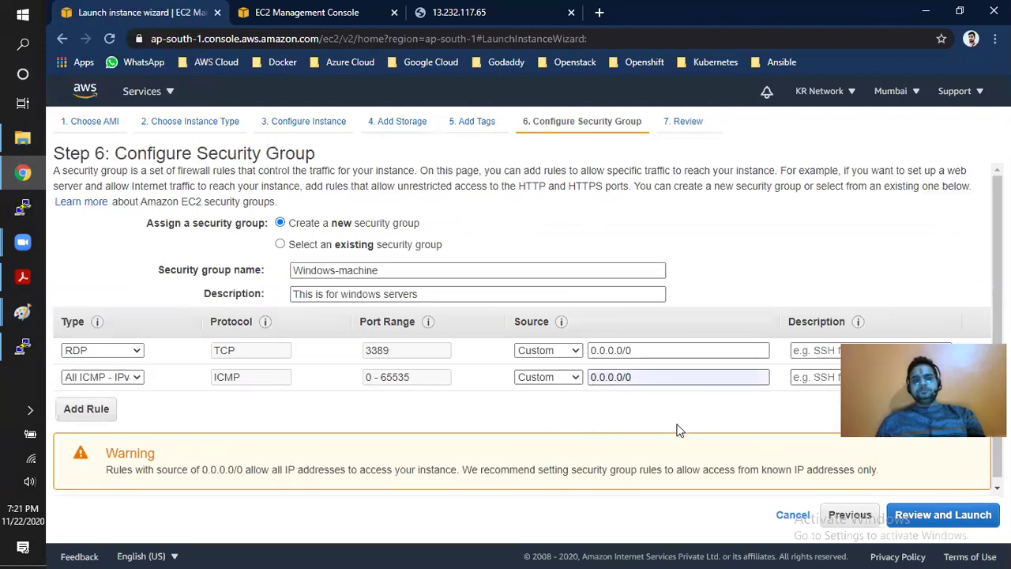
- Review and launch the Windows instance with the existing commonkey key pair, acknowledging the private key file
{"action": "left_click", "coordinate": [925, 522]}
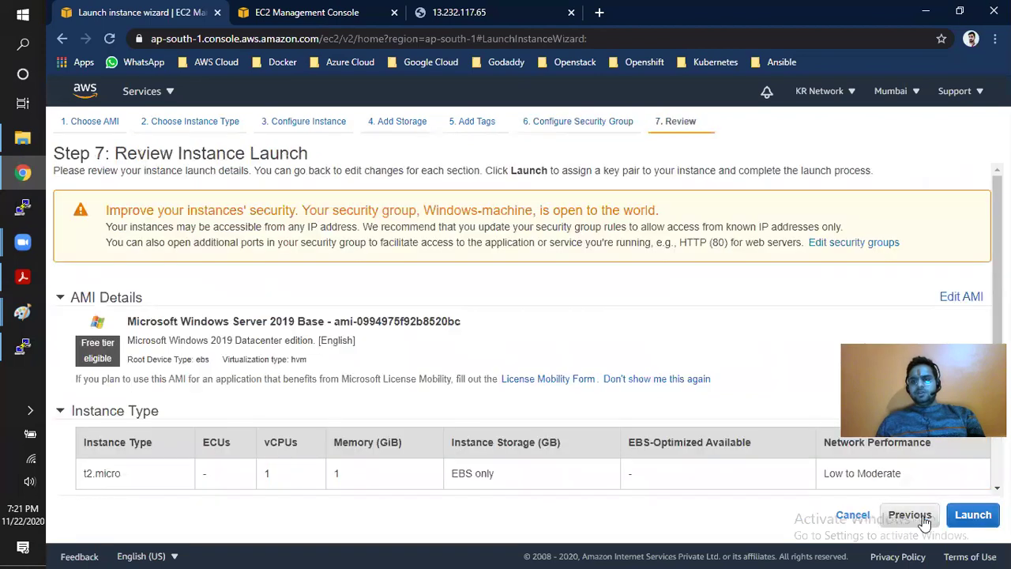
{"action": "left_click", "coordinate": [973, 515]}
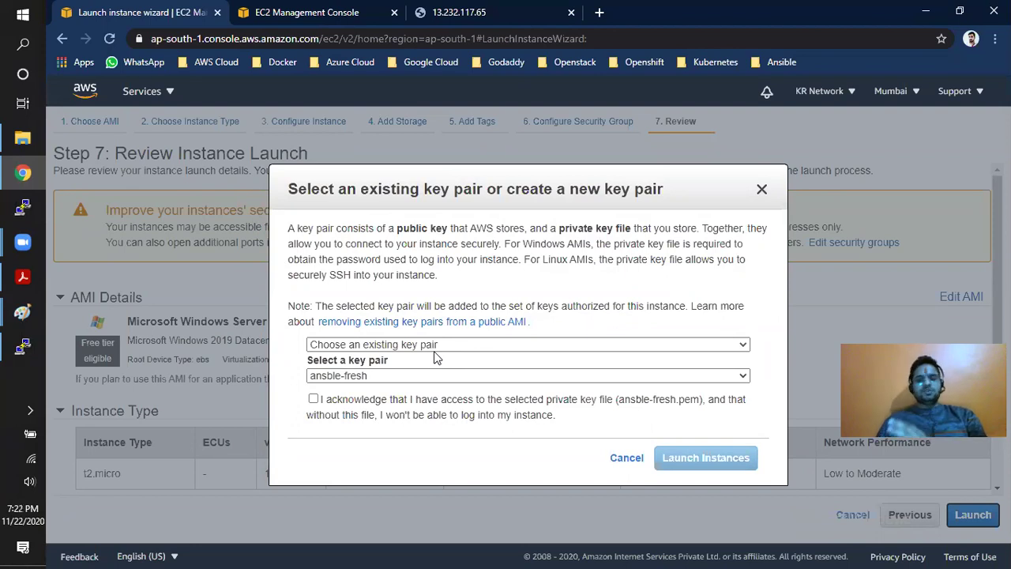
{"action": "left_click", "coordinate": [429, 348]}
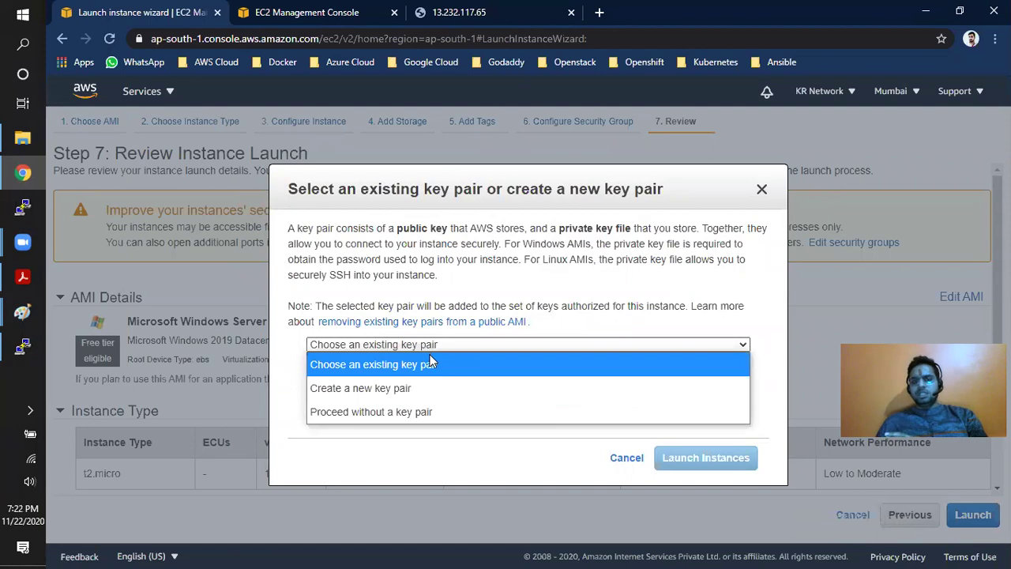
{"action": "left_click", "coordinate": [432, 364]}
{"action": "left_click", "coordinate": [431, 376]}
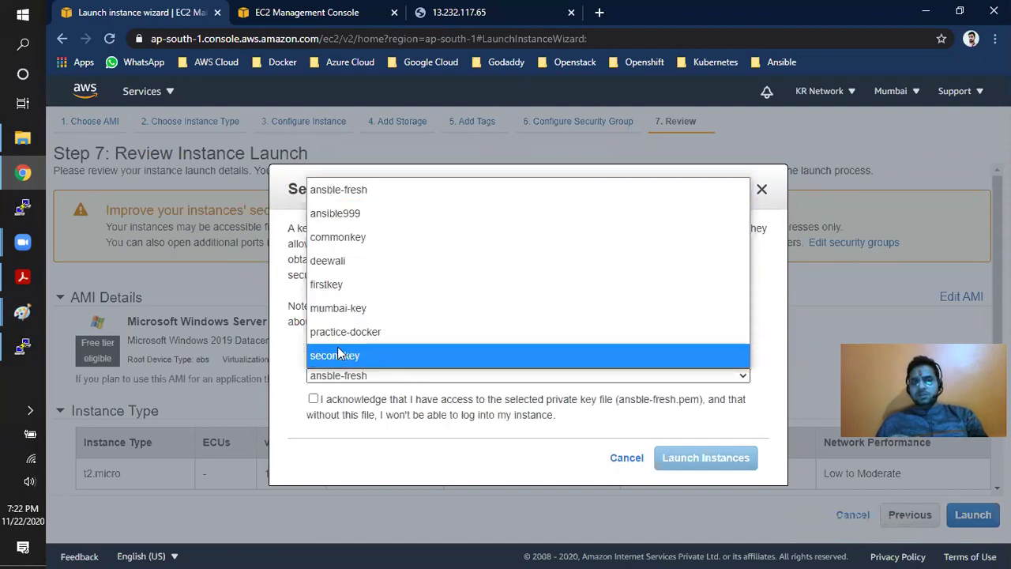
{"action": "left_click", "coordinate": [365, 237]}
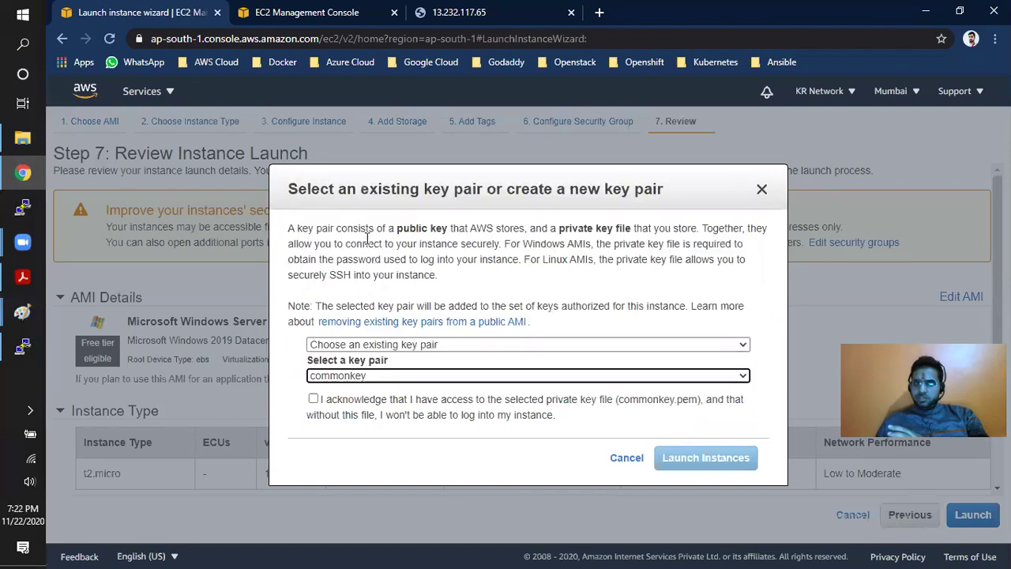
{"action": "left_click", "coordinate": [313, 398]}
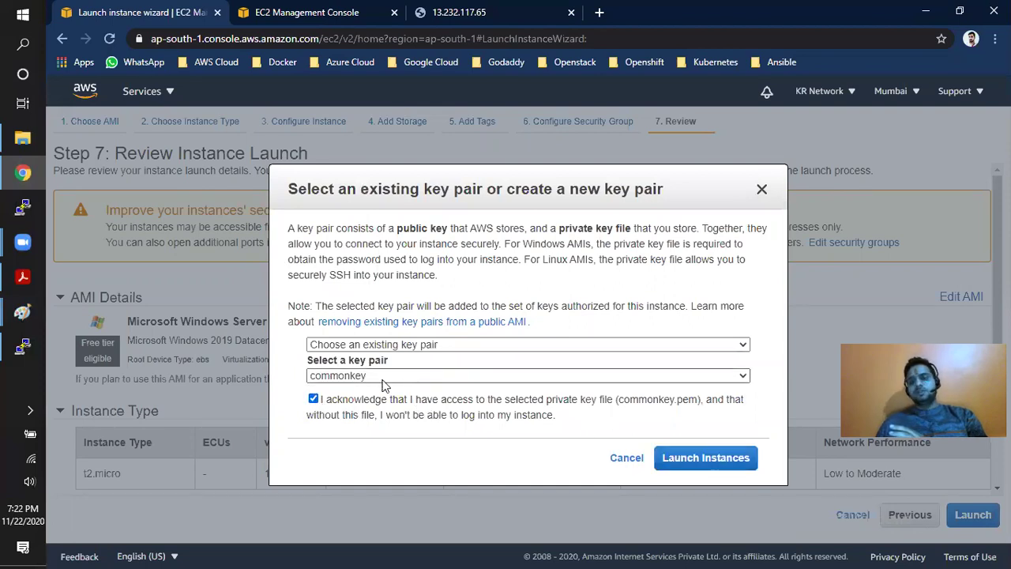
{"action": "left_click", "coordinate": [700, 460]}
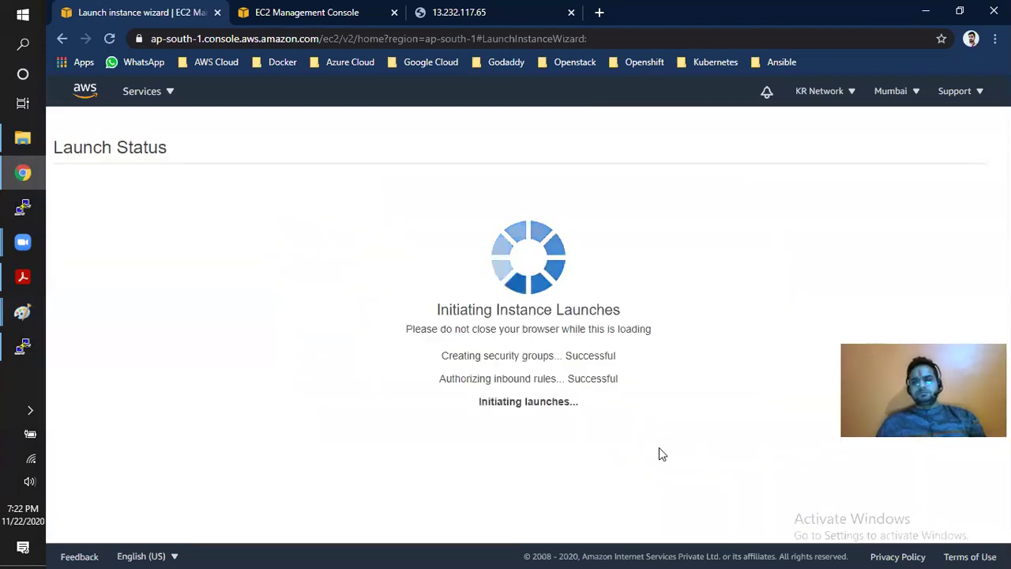
- Refresh the instances list until Windows-machine appears, select it, and bring up its Connect page
{"action": "scroll", "coordinate": [735, 472], "scroll_direction": "down", "scroll_amount": 3}
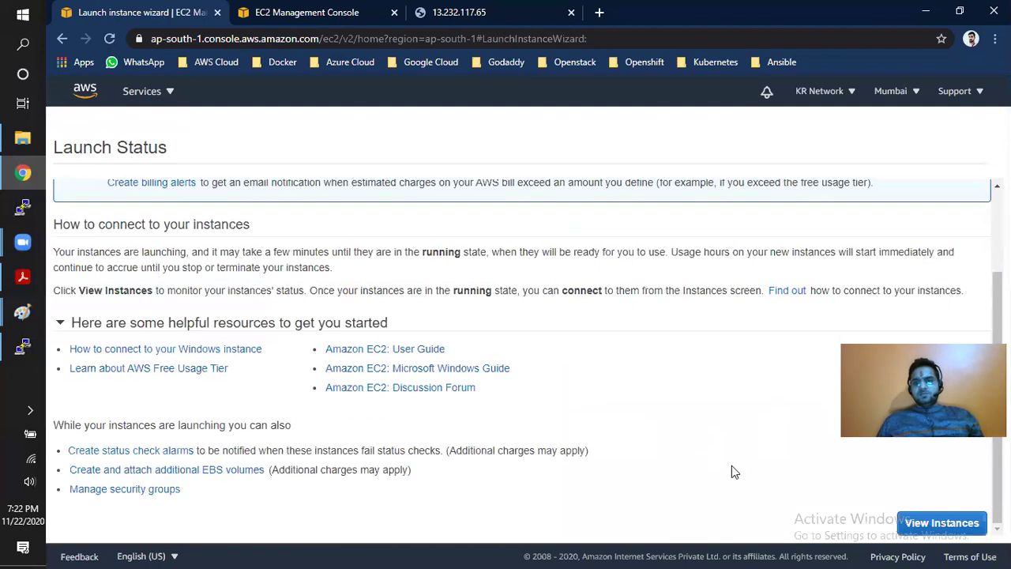
{"action": "left_click", "coordinate": [902, 520]}
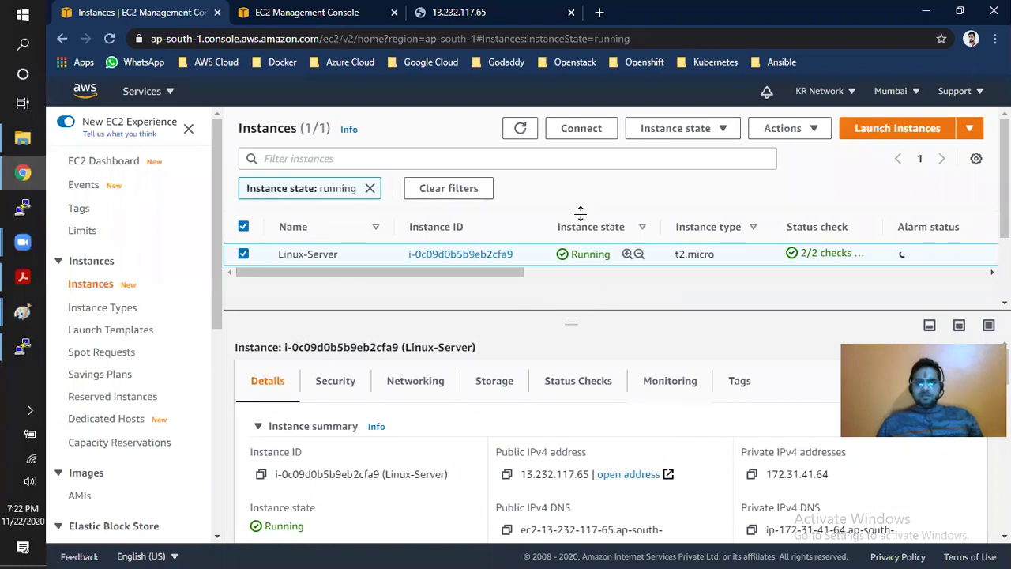
{"action": "left_click", "coordinate": [522, 130]}
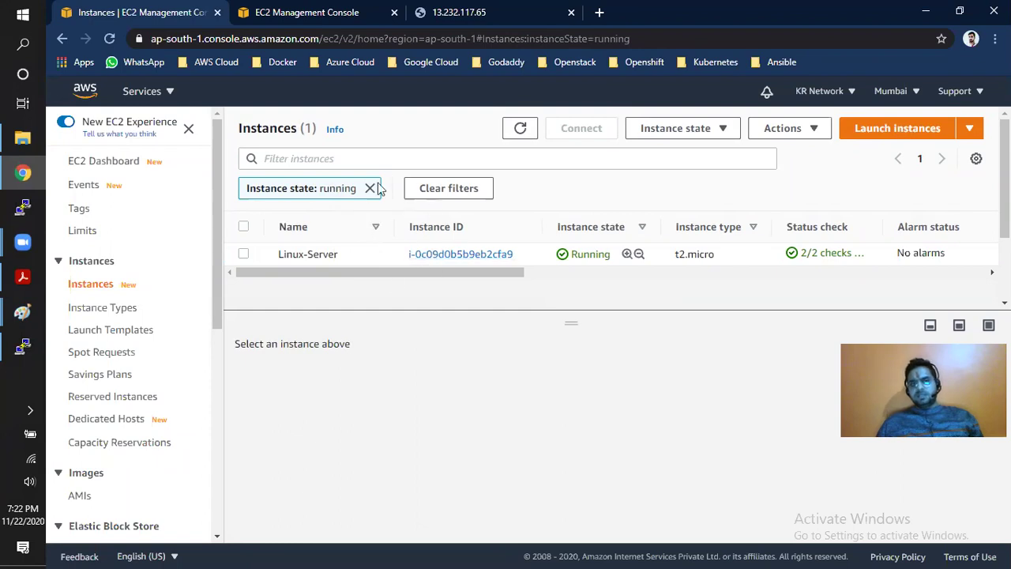
{"action": "left_click", "coordinate": [520, 129]}
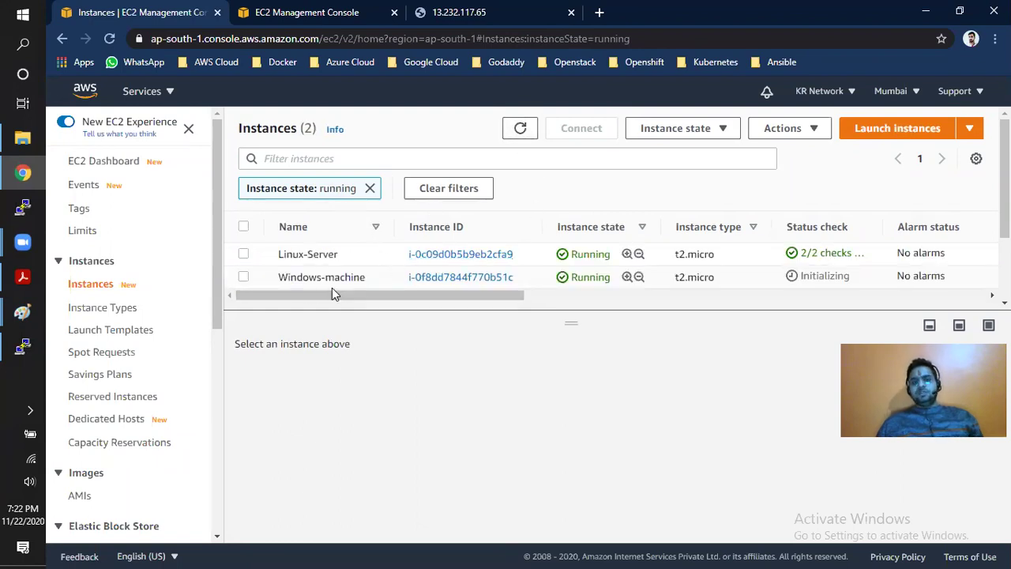
{"action": "left_click", "coordinate": [712, 276]}
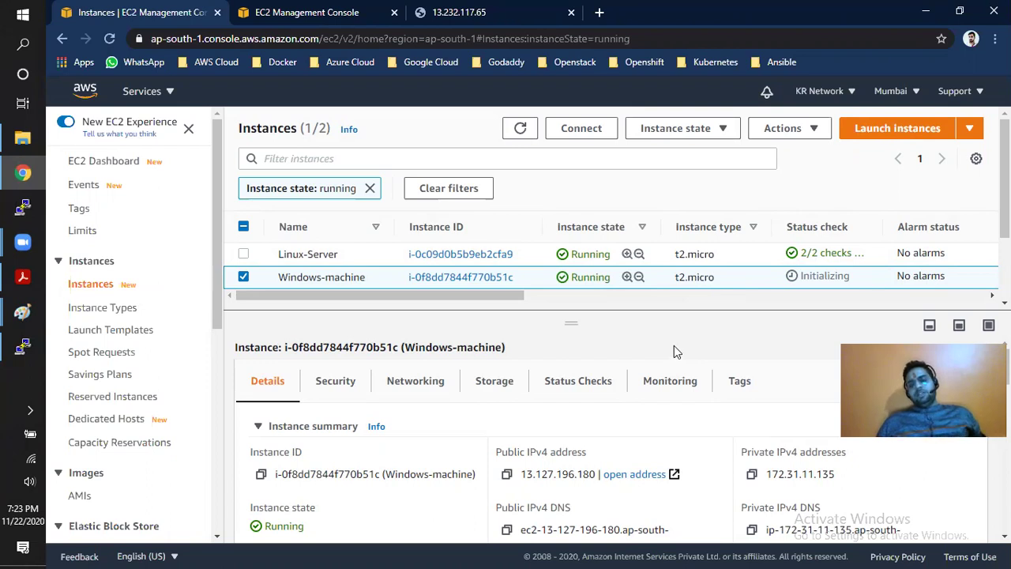
{"action": "left_click", "coordinate": [582, 129]}
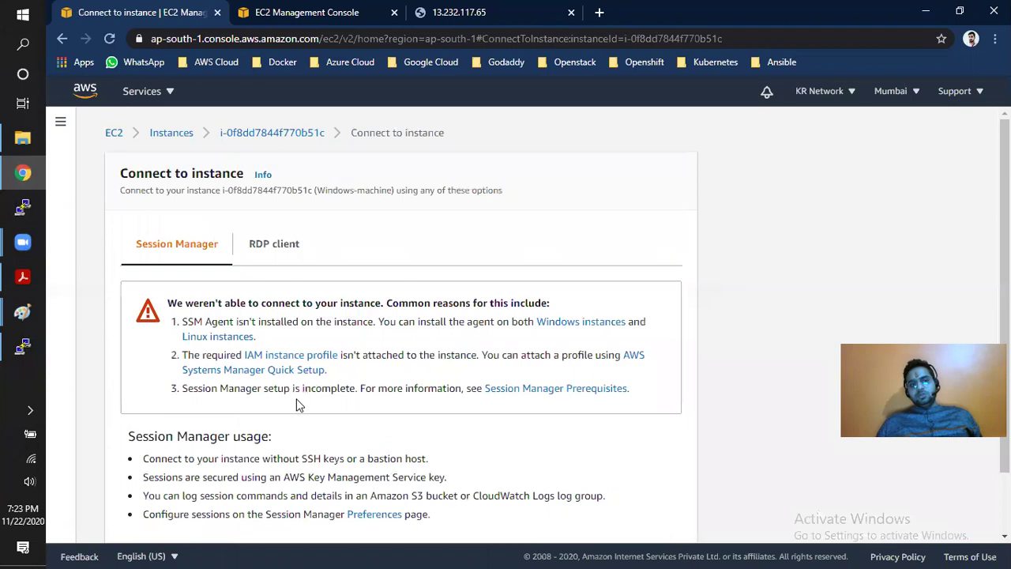
- Show the RDP client details with the public DNS and select the Administrator user name
{"action": "left_click", "coordinate": [288, 257]}
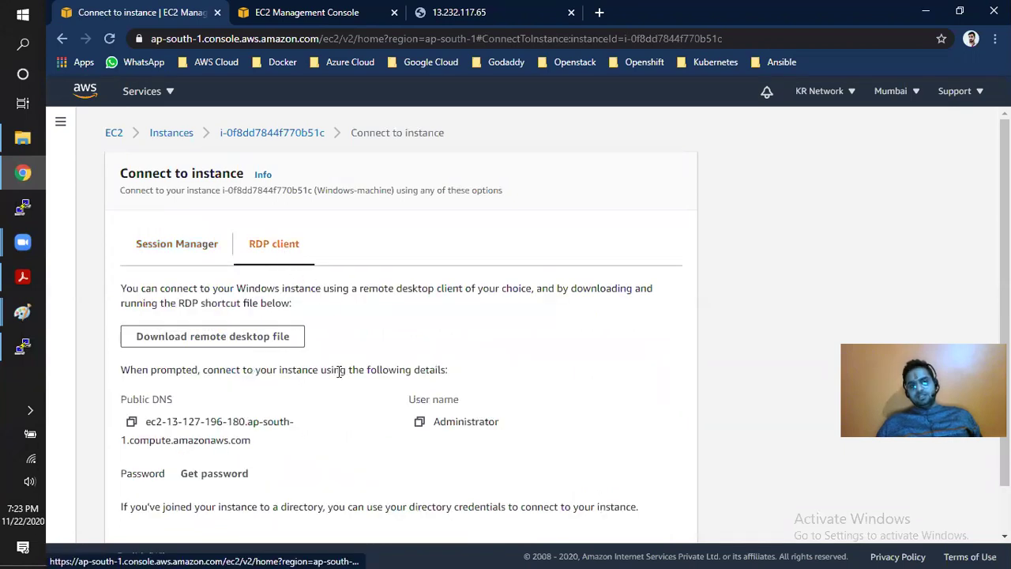
{"action": "scroll", "coordinate": [339, 371], "scroll_direction": "down", "scroll_amount": 1}
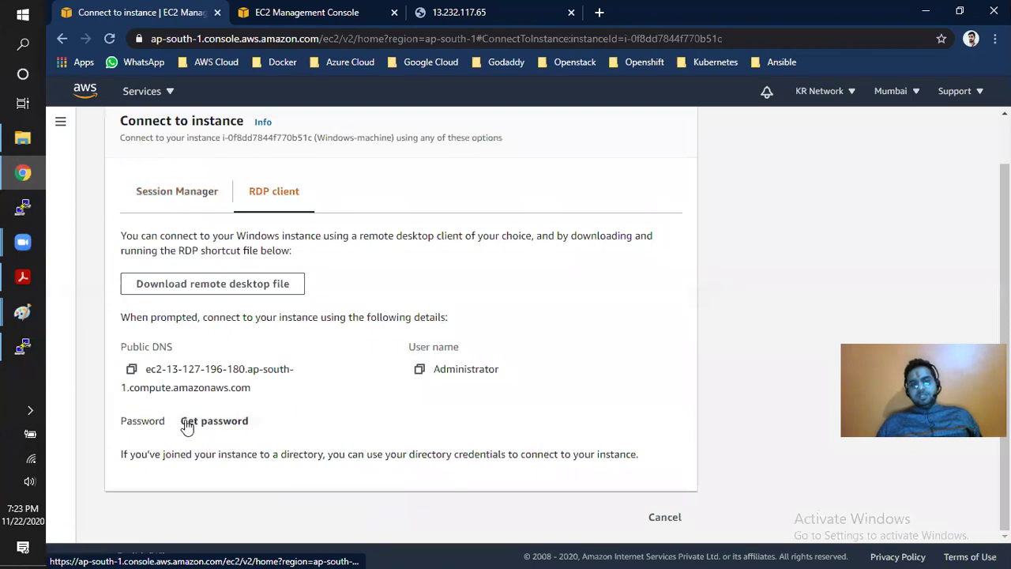
{"action": "left_click_drag", "start_coordinate": [436, 370], "coordinate": [499, 376]}
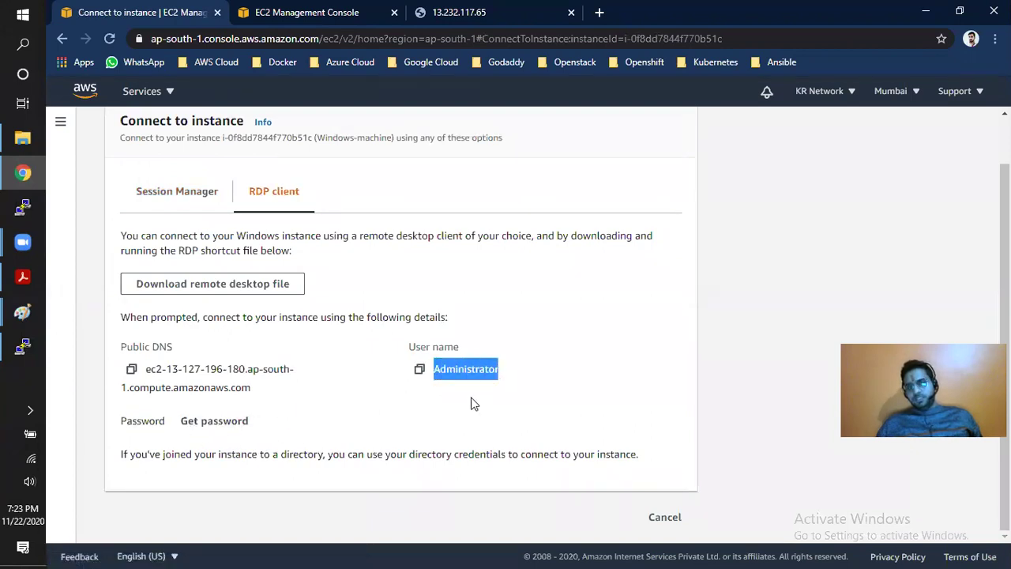
{"action": "left_click", "coordinate": [210, 428]}
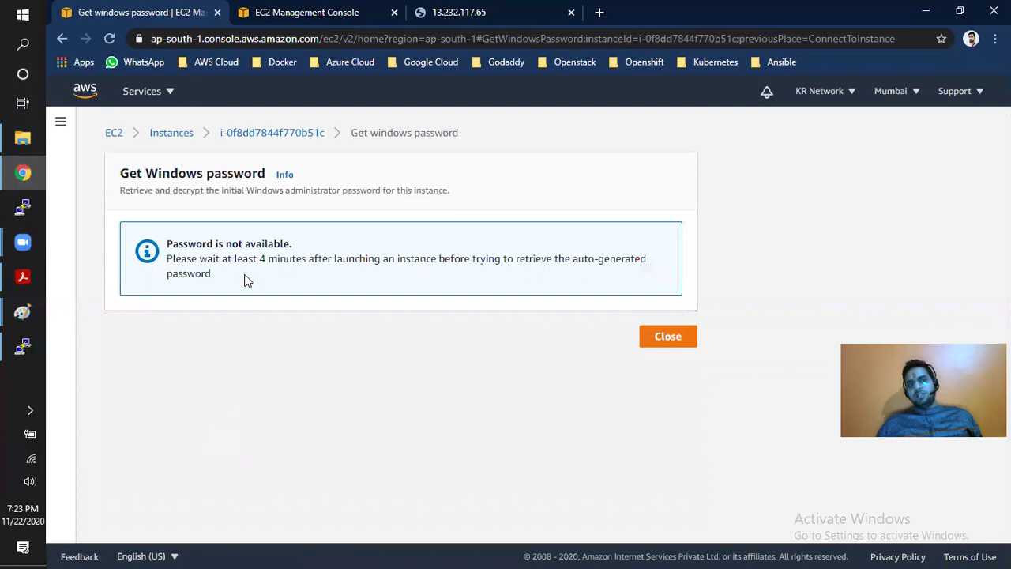
{"action": "left_click_drag", "start_coordinate": [172, 244], "coordinate": [305, 246]}
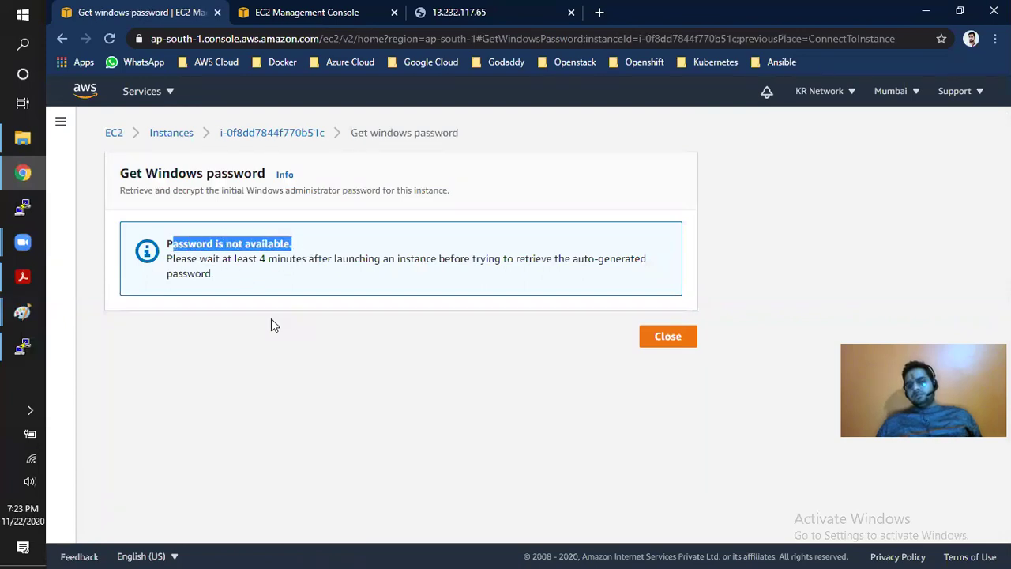
{"action": "left_click_drag", "start_coordinate": [255, 258], "coordinate": [555, 259]}
{"action": "left_click", "coordinate": [450, 259]}
{"action": "left_click", "coordinate": [597, 262]}
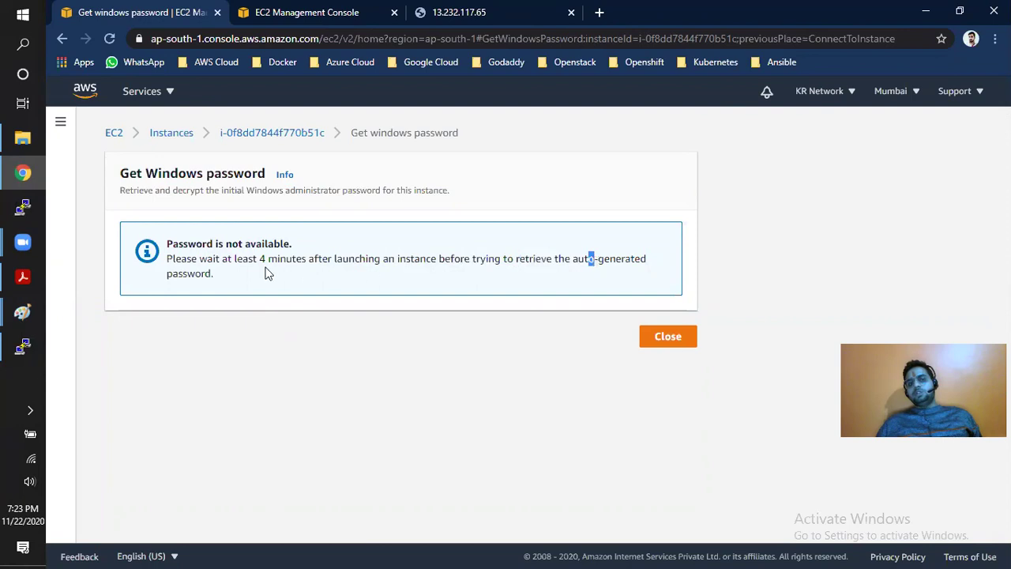
{"action": "left_click_drag", "start_coordinate": [167, 273], "coordinate": [215, 274]}
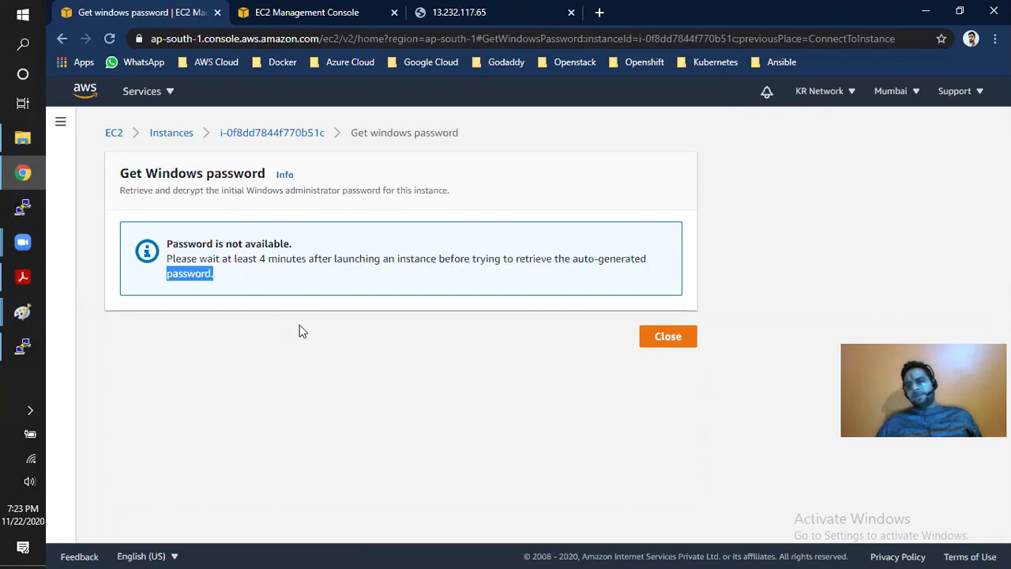
{"action": "left_click", "coordinate": [664, 342]}
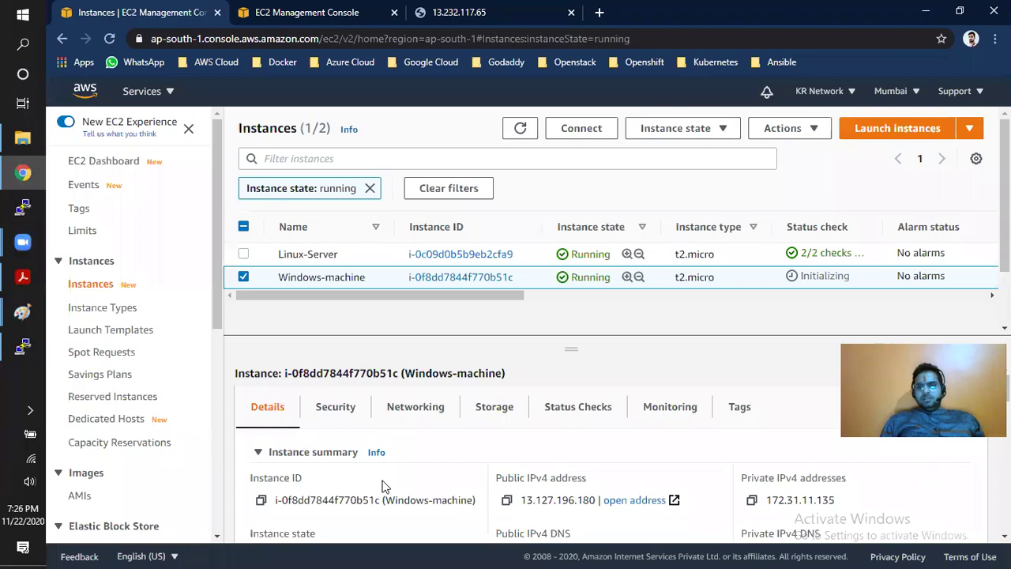
{"action": "mouse_move", "coordinate": [341, 283]}
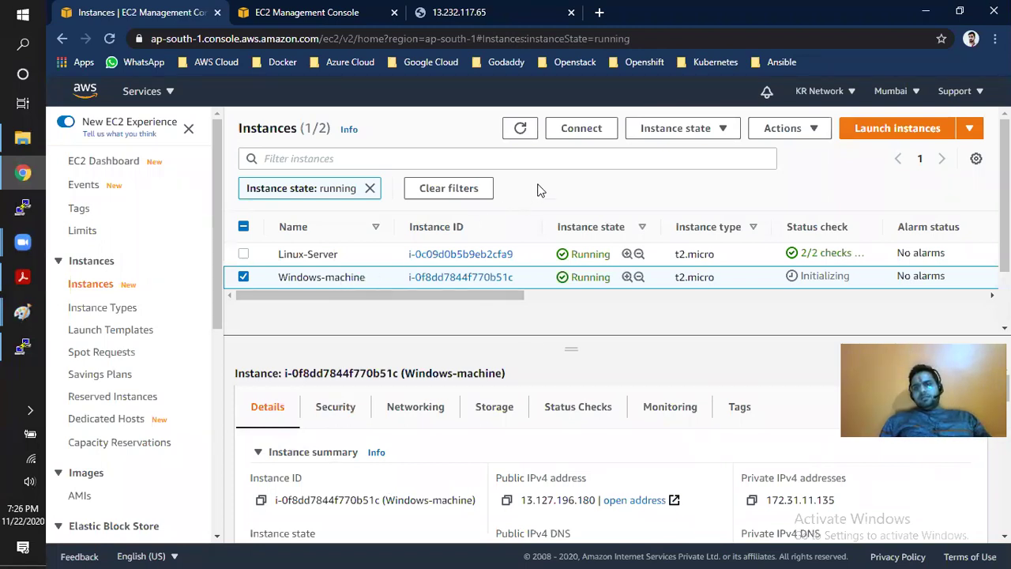
- Open Windows-machine's RDP client details and start retrieving the administrator password
{"action": "left_click", "coordinate": [576, 133]}
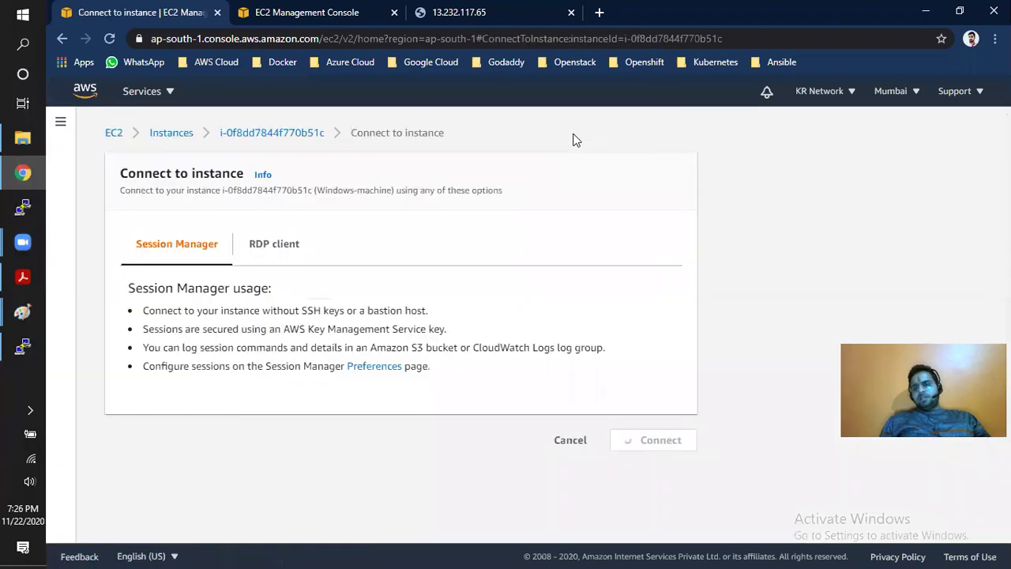
{"action": "left_click", "coordinate": [288, 248]}
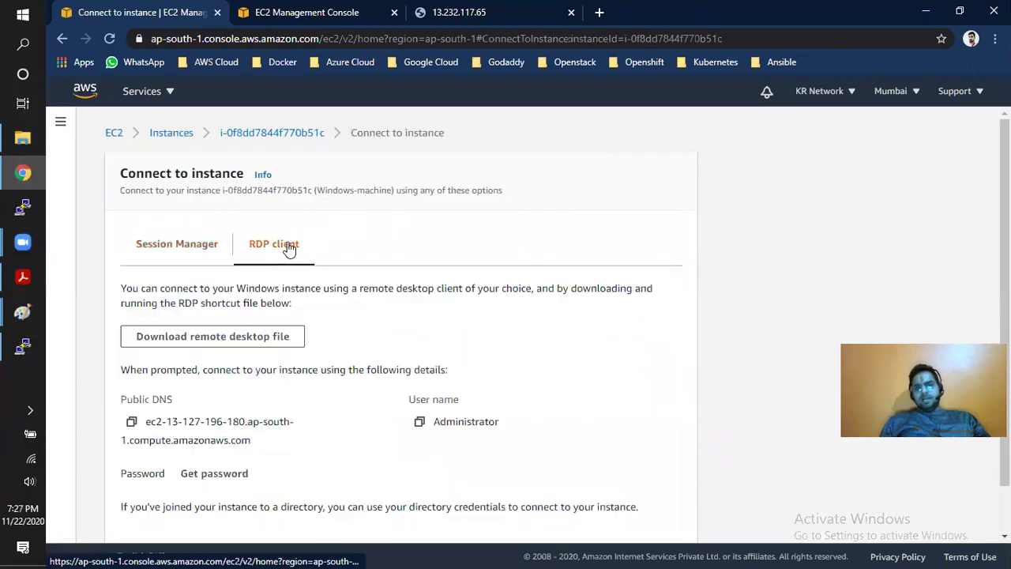
{"action": "scroll", "coordinate": [317, 275], "scroll_direction": "down", "scroll_amount": 1}
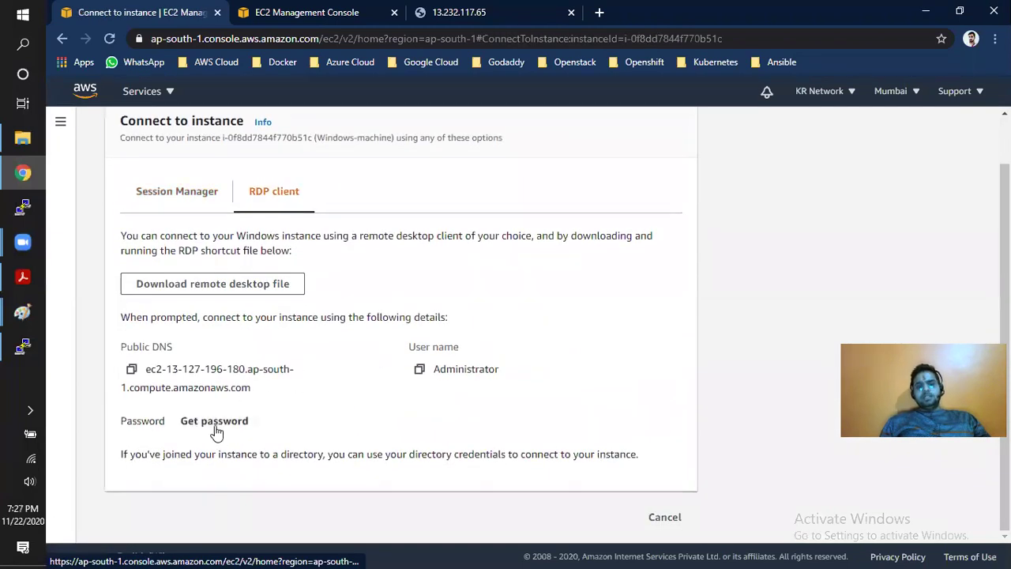
{"action": "left_click", "coordinate": [213, 424]}
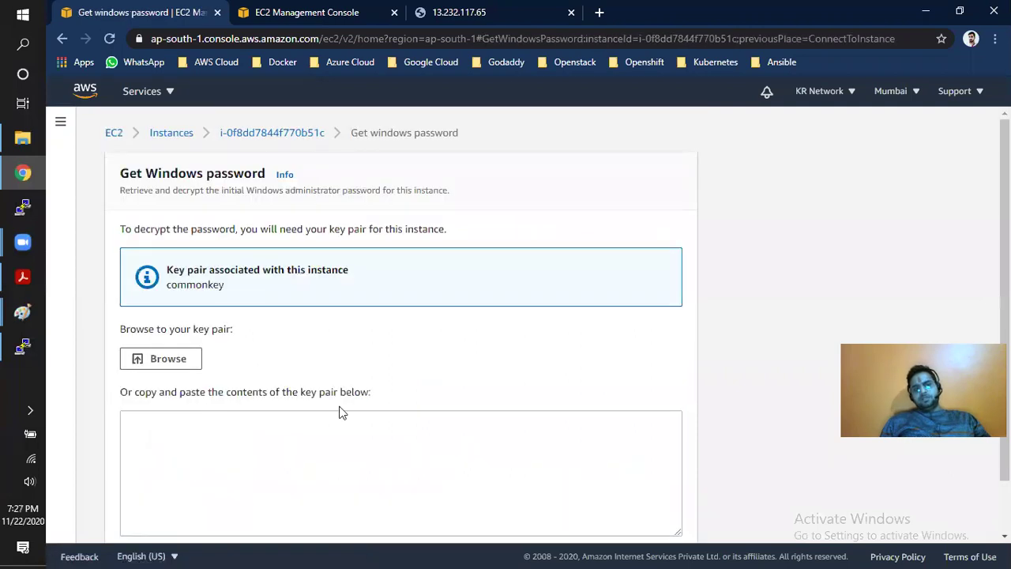
{"action": "scroll", "coordinate": [359, 348], "scroll_direction": "down", "scroll_amount": 1}
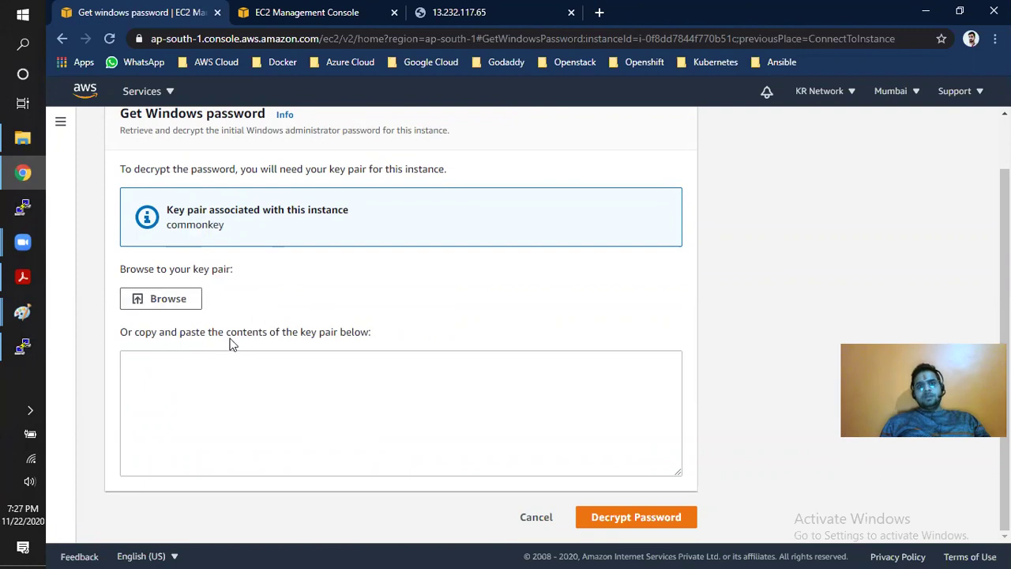
- Decrypt the password using Downloads\commonkey.pem and copy the result
{"action": "left_click", "coordinate": [164, 304]}
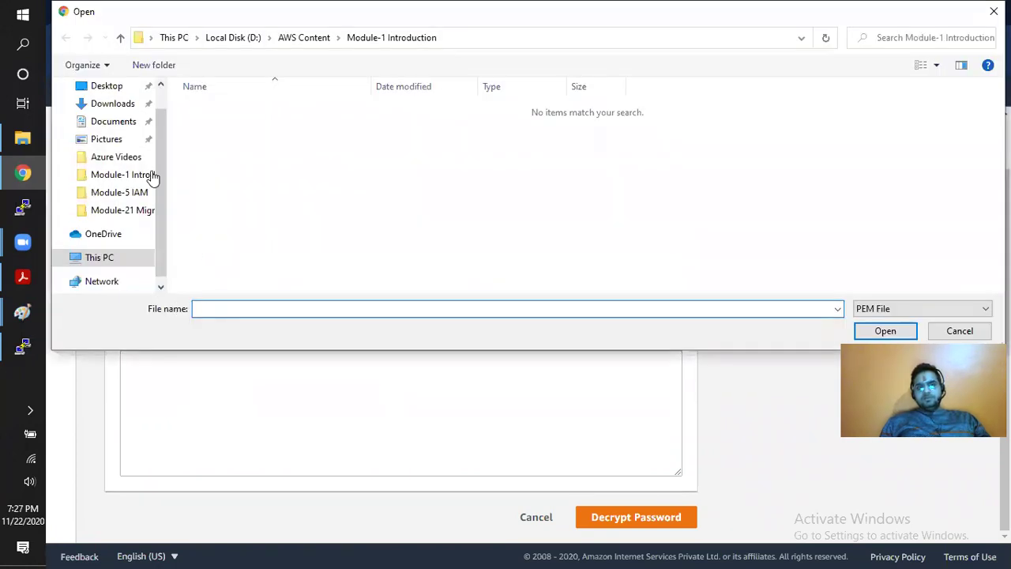
{"action": "left_click", "coordinate": [112, 105]}
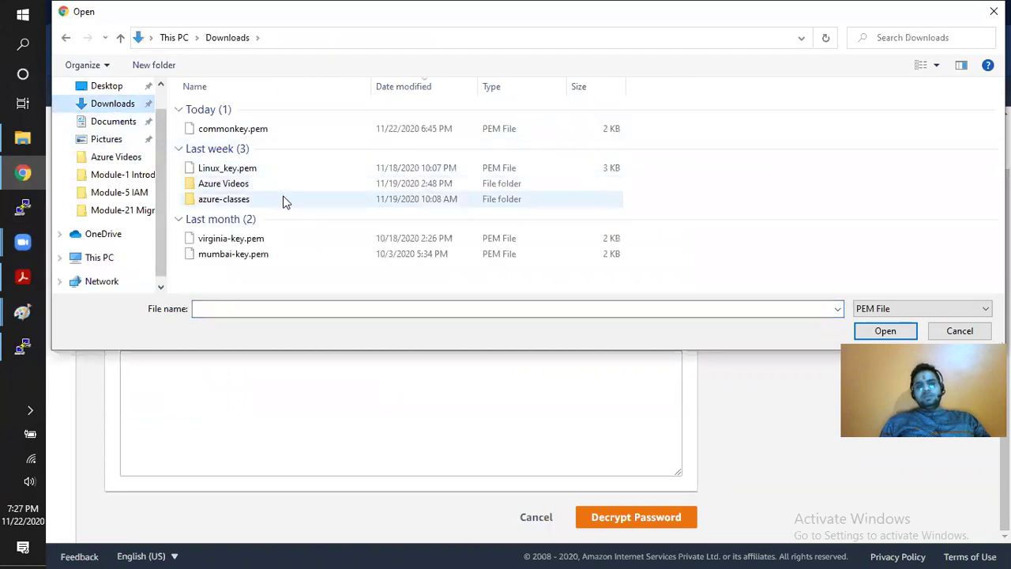
{"action": "left_click", "coordinate": [241, 131]}
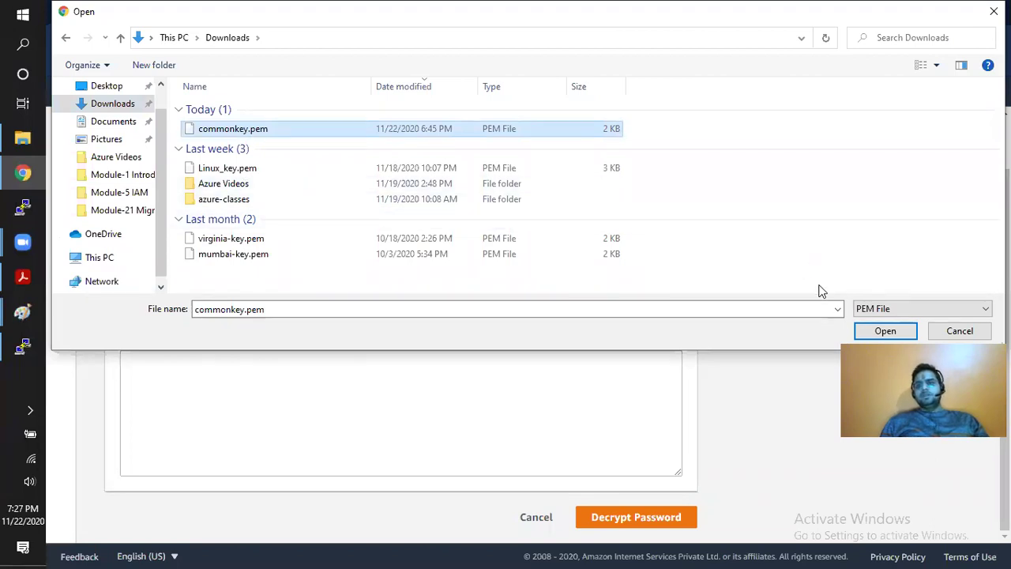
{"action": "left_click", "coordinate": [884, 331]}
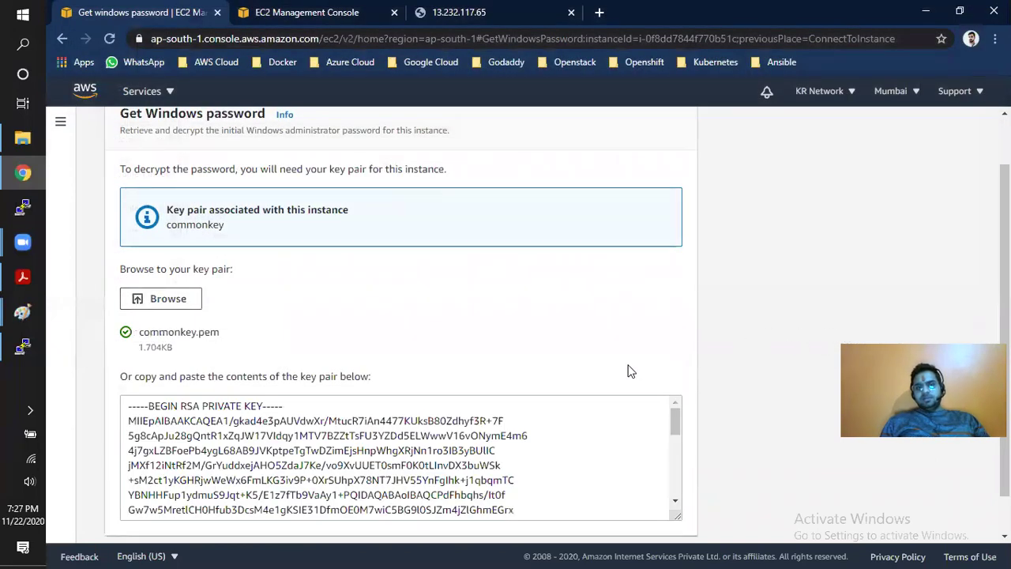
{"action": "scroll", "coordinate": [629, 371], "scroll_direction": "down", "scroll_amount": 1}
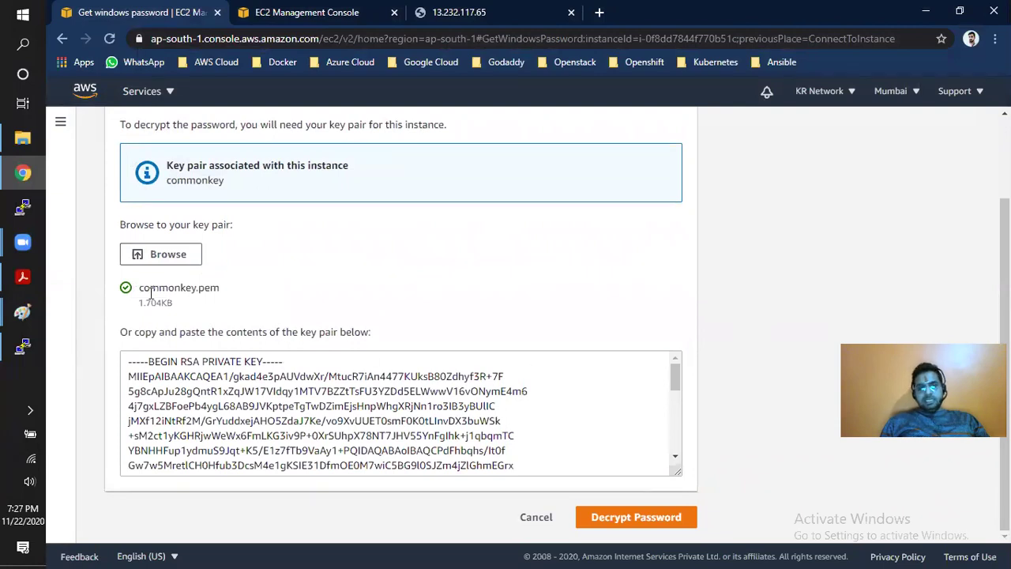
{"action": "left_click", "coordinate": [632, 517]}
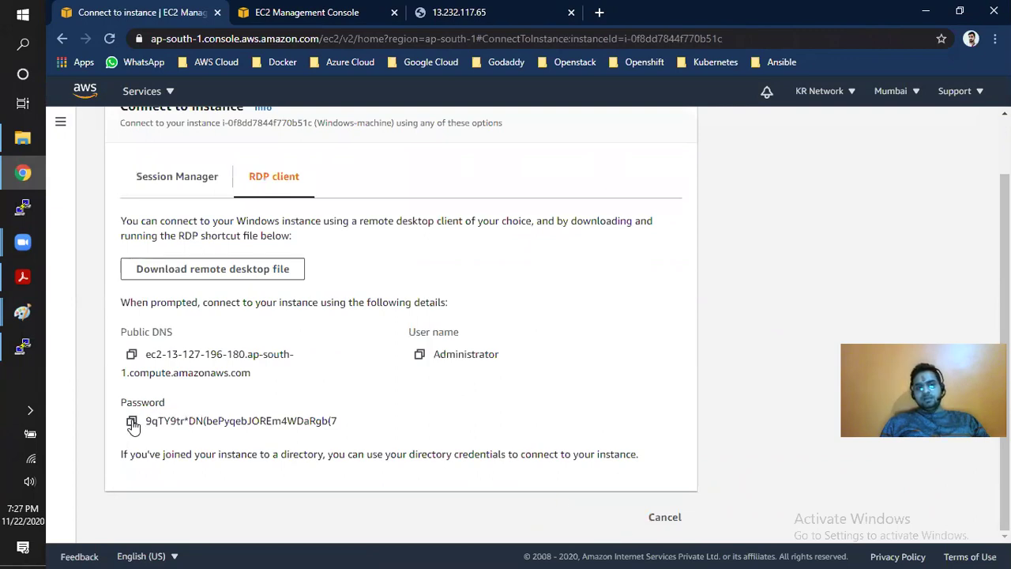
{"action": "left_click", "coordinate": [132, 422]}
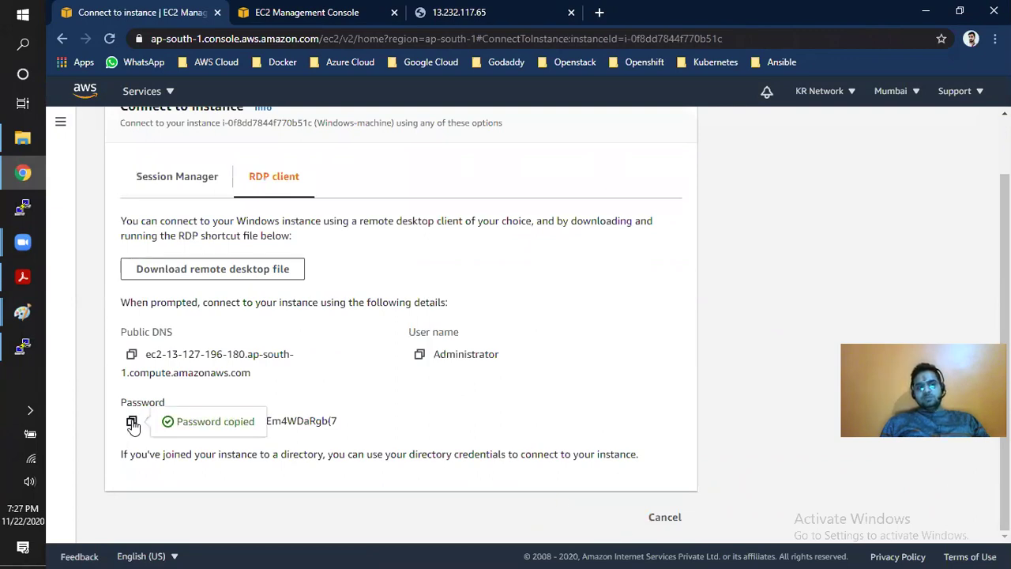
- Paste the decrypted password into a new Notepad note, then return to the EC2 Instances list
{"action": "left_click", "coordinate": [24, 44]}
{"action": "type", "text": "note"}
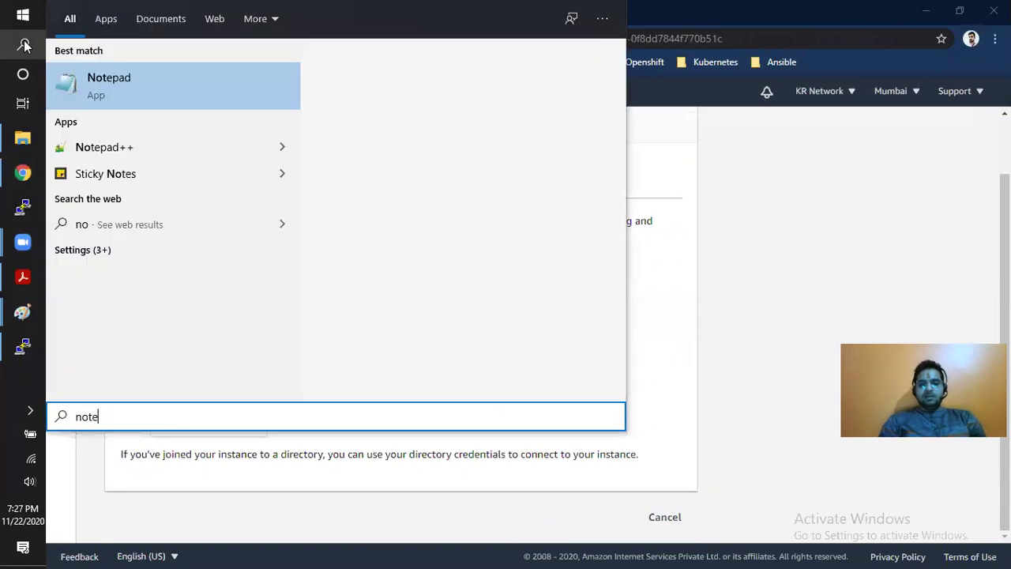
{"action": "left_click", "coordinate": [71, 85]}
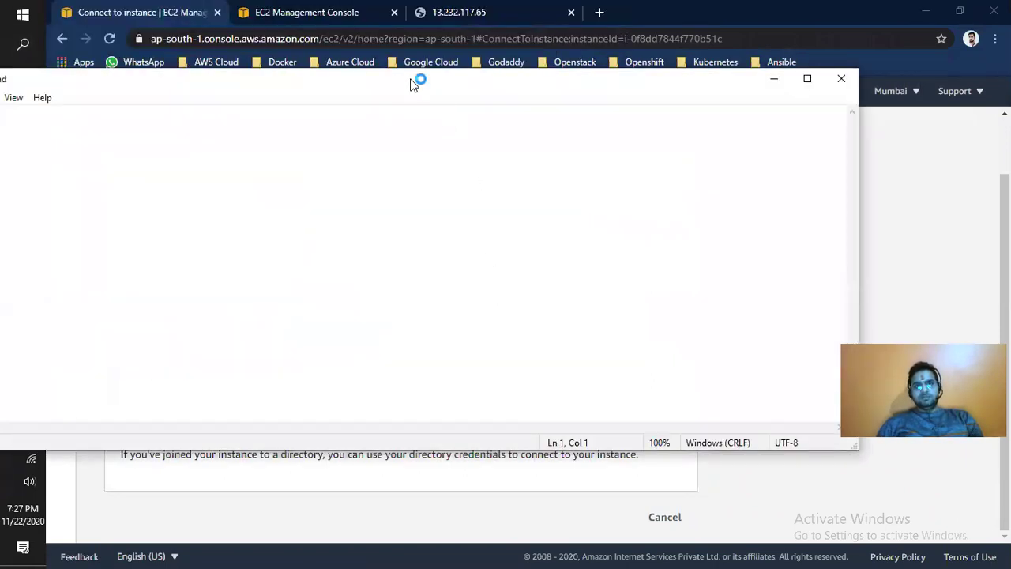
{"action": "left_click_drag", "start_coordinate": [411, 82], "coordinate": [527, 87]}
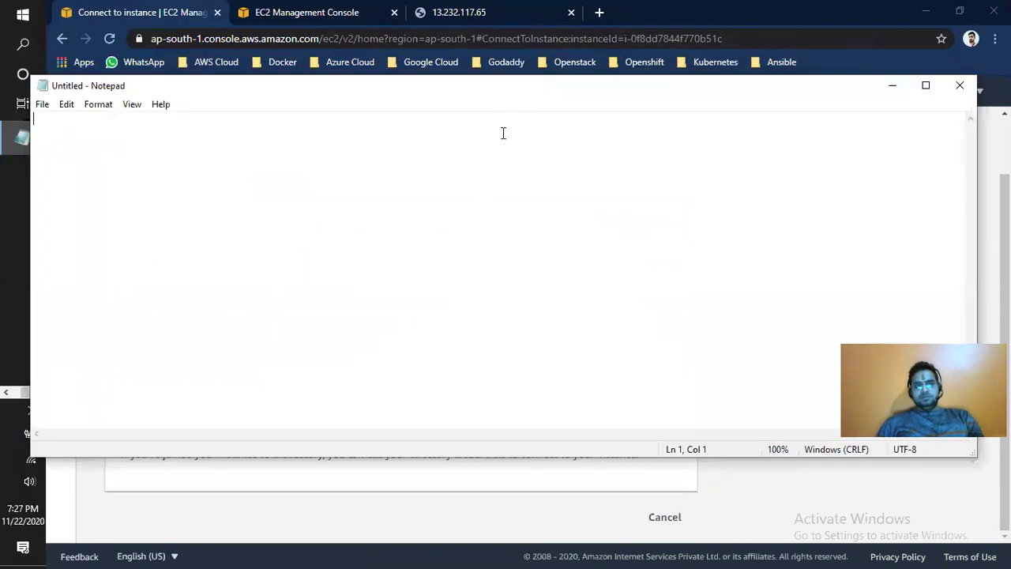
{"action": "key", "text": "ctrl+v"}
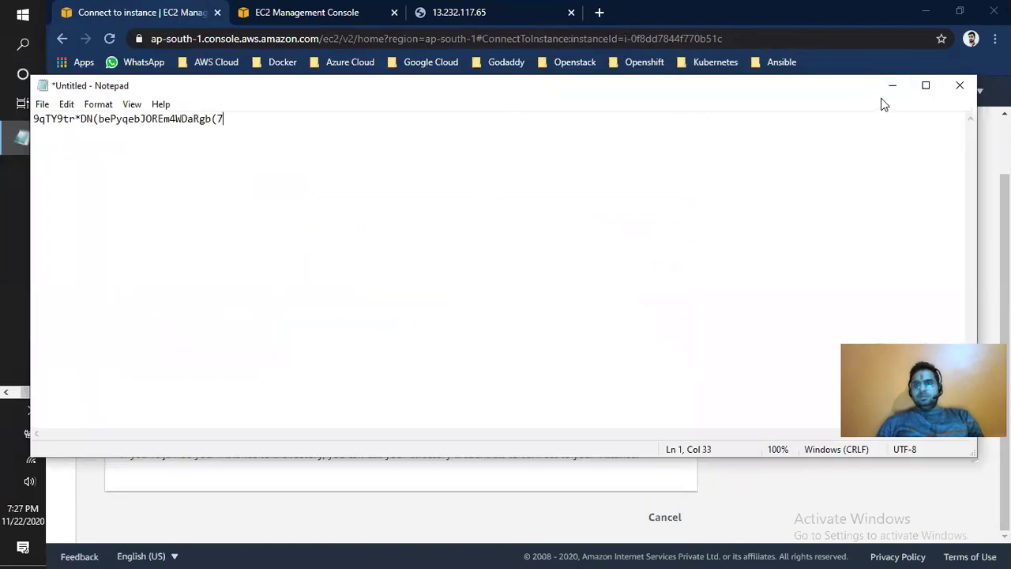
{"action": "left_click", "coordinate": [891, 85]}
{"action": "left_click", "coordinate": [678, 517]}
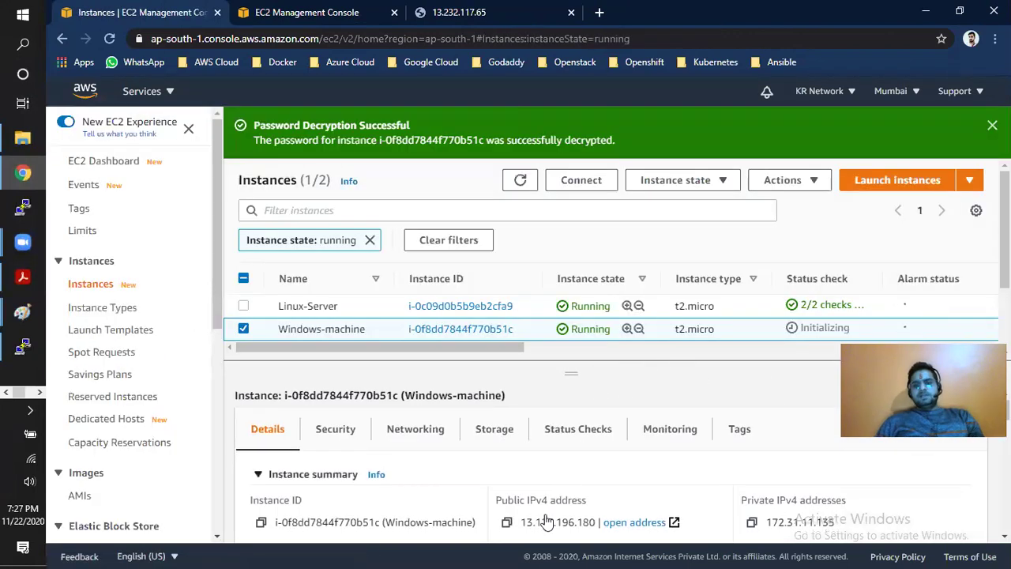
- Copy Windows-machine's public IP and start a Remote Desktop Connection to 13.127.196.180
{"action": "scroll", "coordinate": [525, 466], "scroll_direction": "down", "scroll_amount": 2}
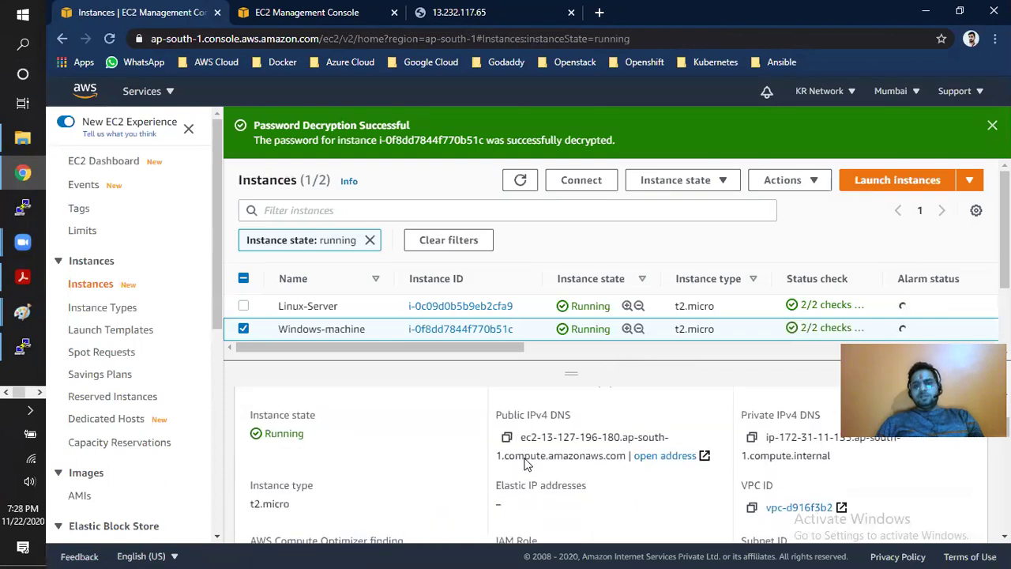
{"action": "scroll", "coordinate": [527, 474], "scroll_direction": "up", "scroll_amount": 2}
{"action": "left_click", "coordinate": [508, 526]}
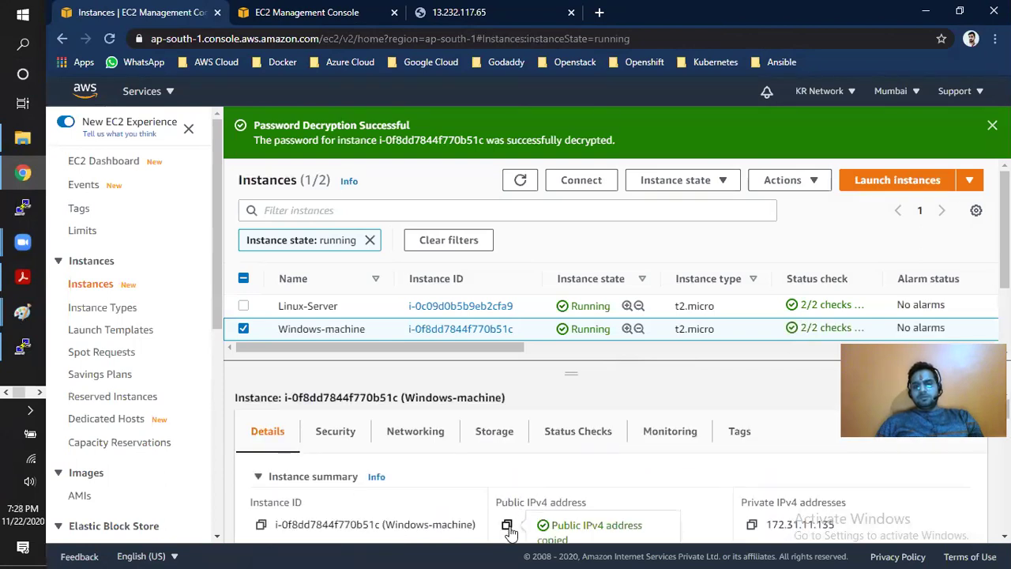
{"action": "left_click", "coordinate": [24, 45]}
{"action": "type", "text": "rdp"}
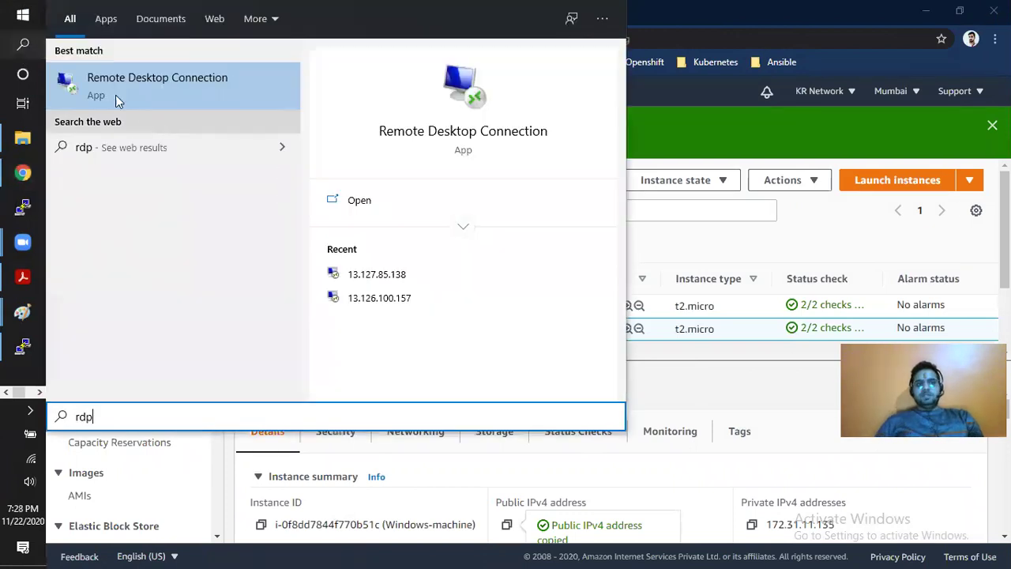
{"action": "left_click", "coordinate": [152, 83]}
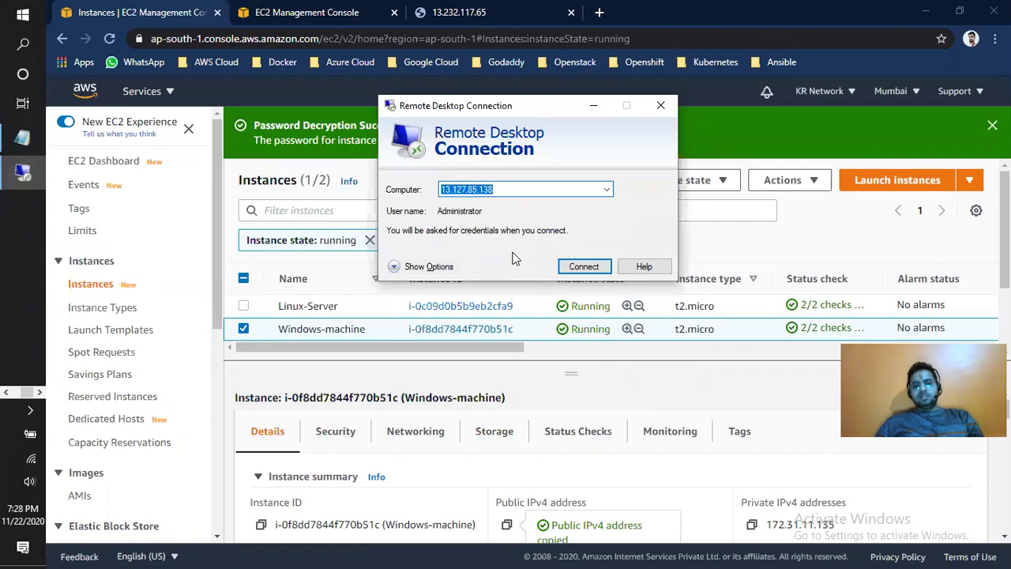
{"action": "key", "text": "ctrl+v"}
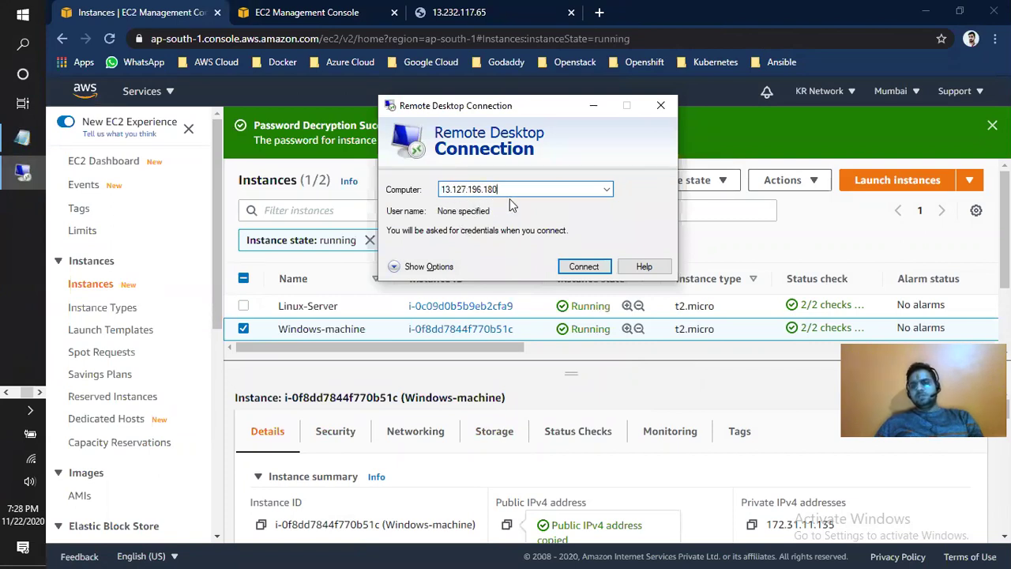
{"action": "left_click", "coordinate": [579, 268]}
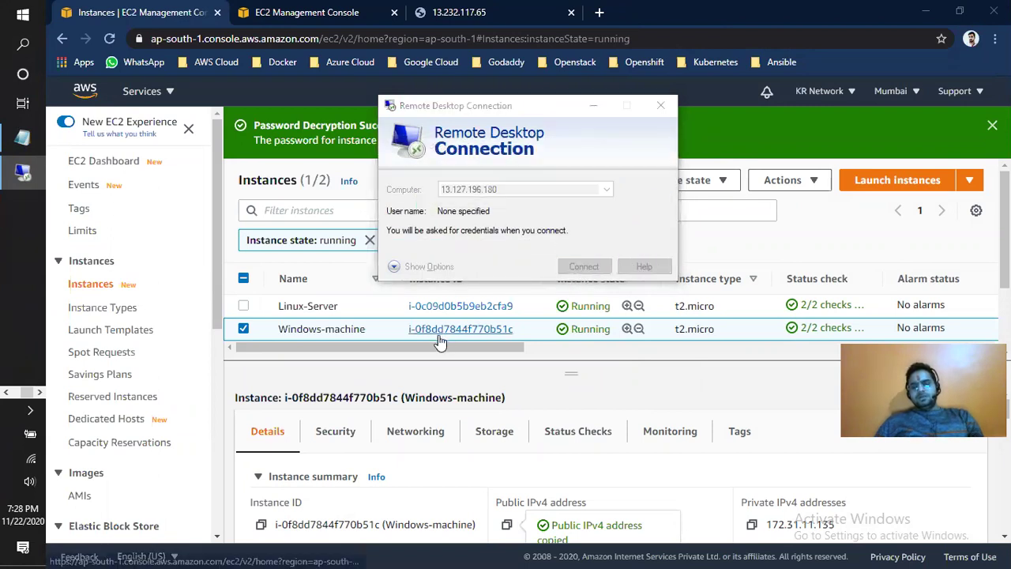
- Sign in as Administrator with the password copied from Notepad and accept the certificate
{"action": "type", "text": "Admini"}
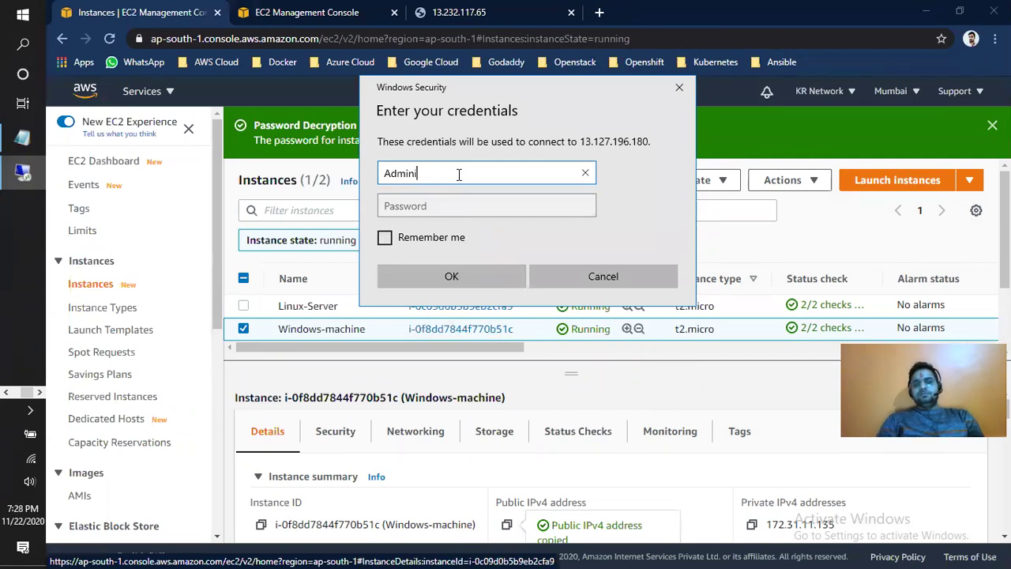
{"action": "type", "text": "strator"}
{"action": "key", "text": "Tab"}
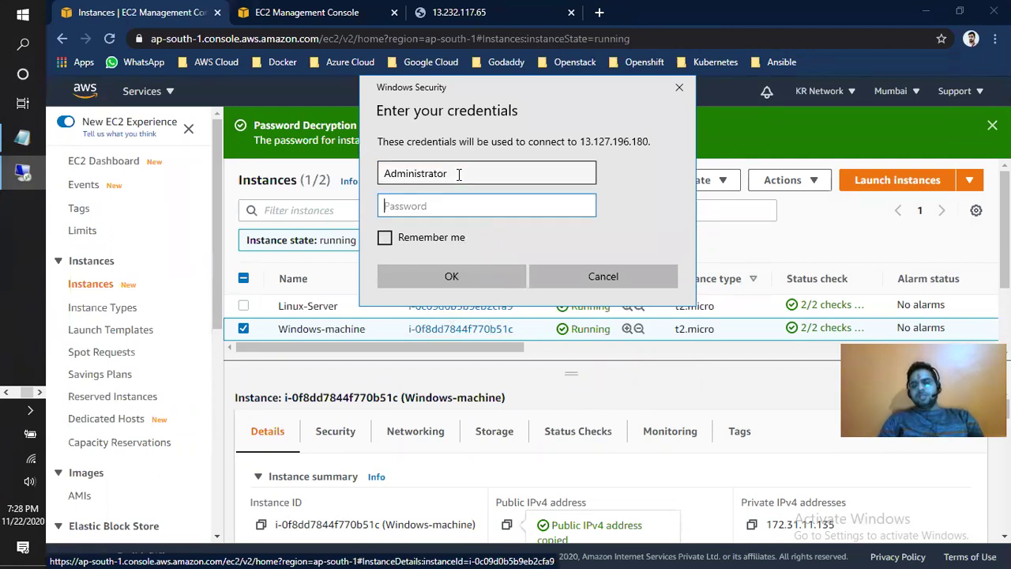
{"action": "left_click", "coordinate": [22, 138]}
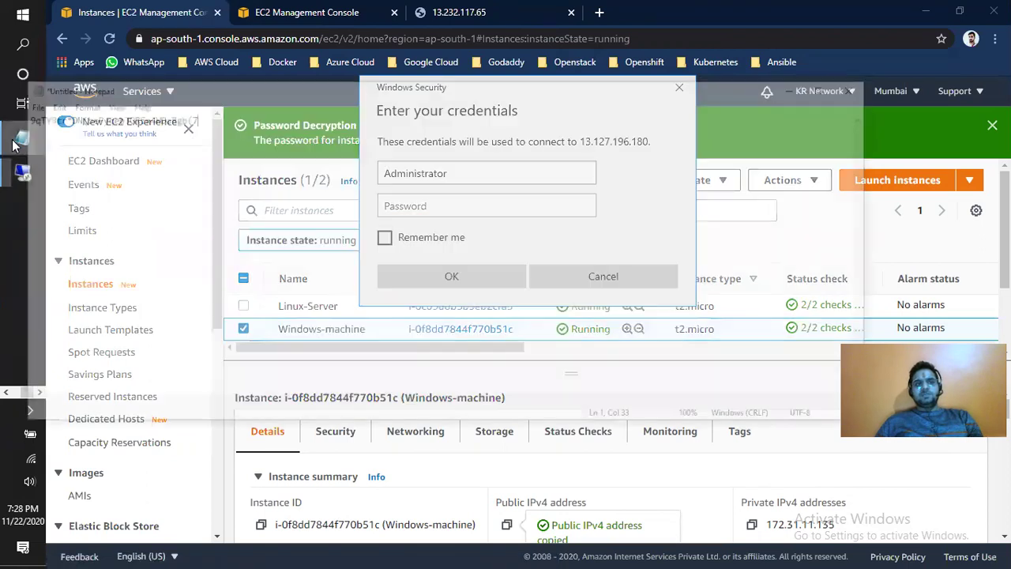
{"action": "left_click_drag", "start_coordinate": [303, 130], "coordinate": [25, 122]}
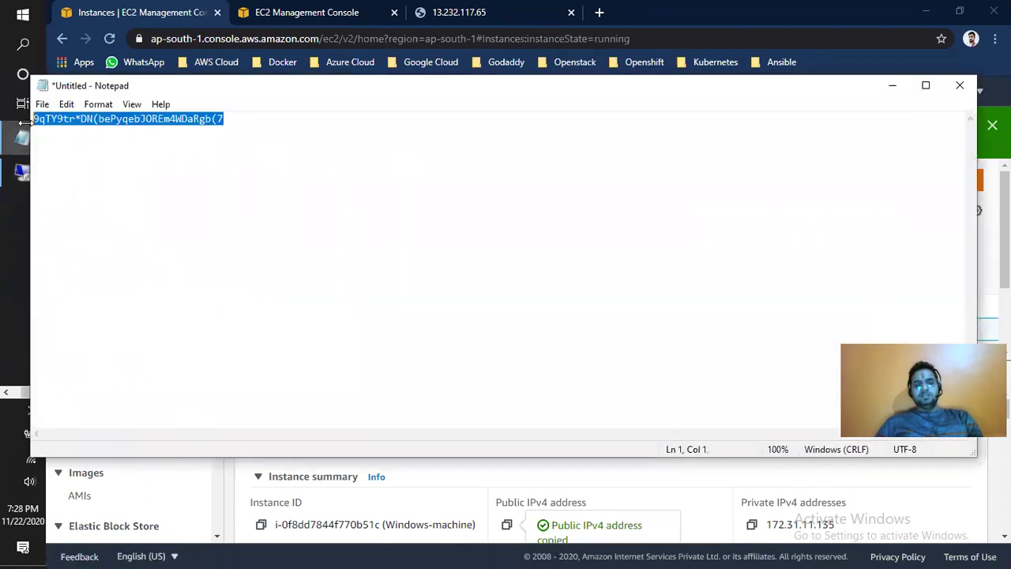
{"action": "key", "text": "alt+Tab"}
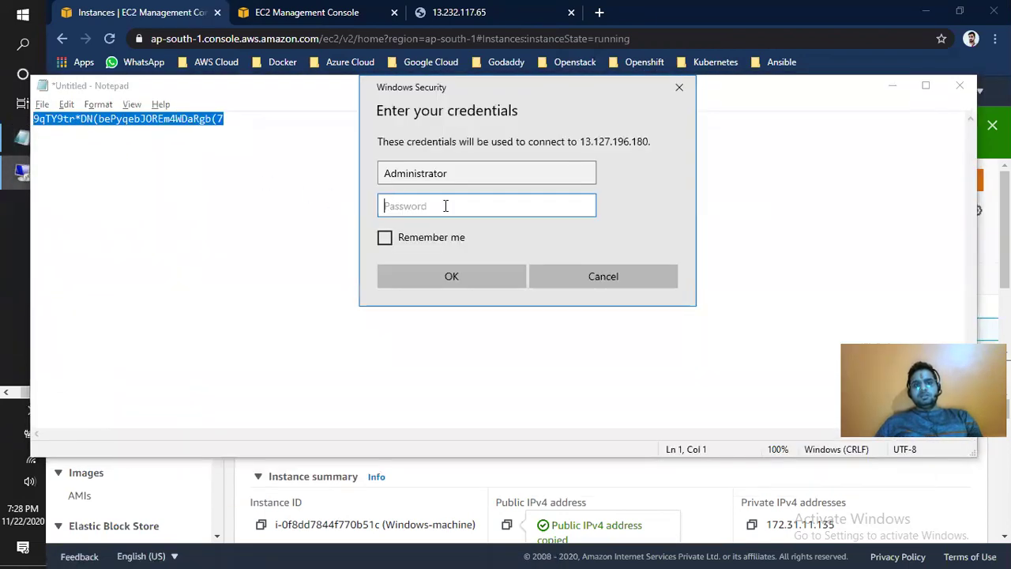
{"action": "key", "text": "ctrl+v"}
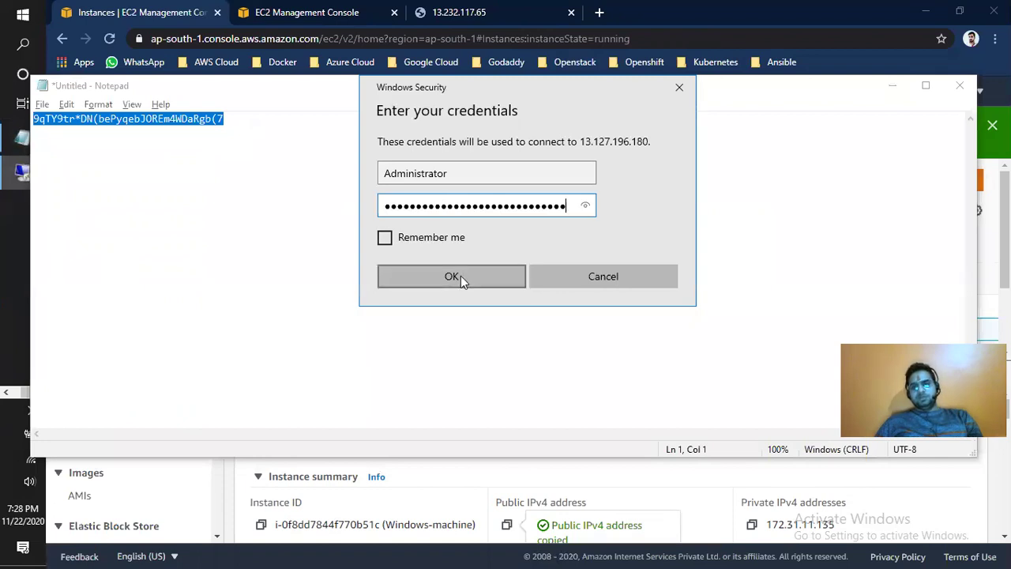
{"action": "left_click", "coordinate": [460, 275]}
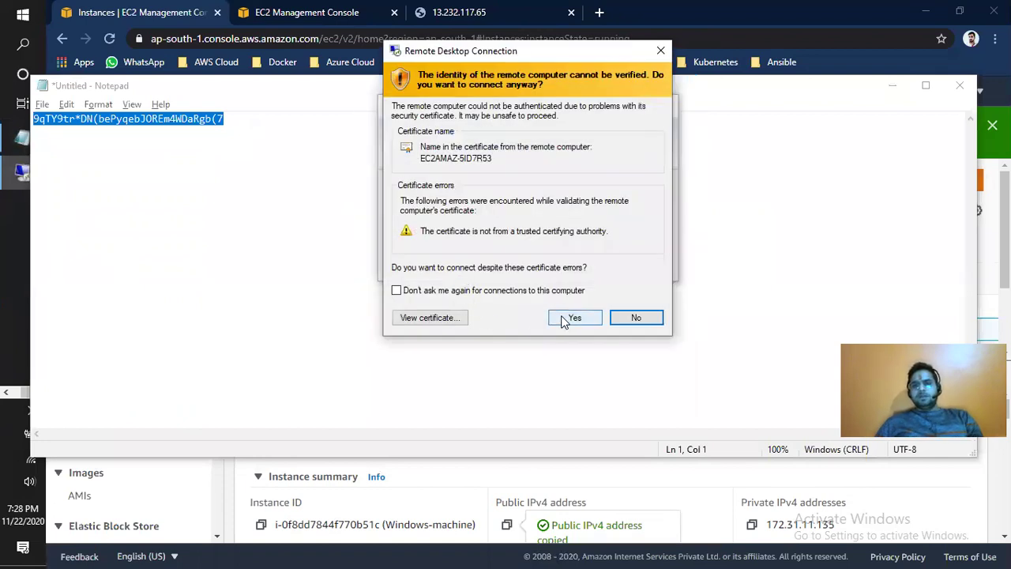
{"action": "left_click", "coordinate": [573, 318]}
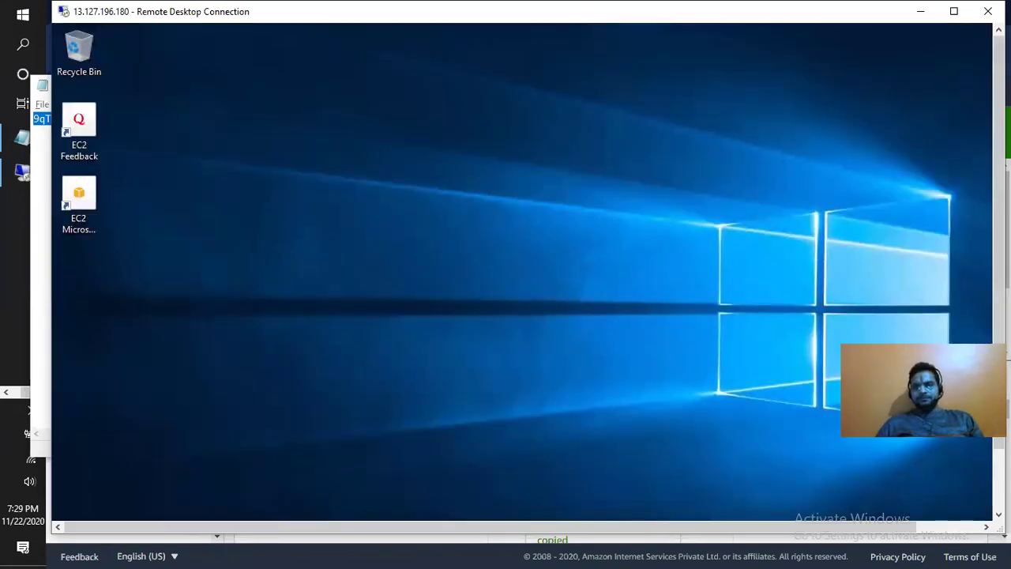
- Disconnect the remote session through the server's Start > Power > Disconnect
{"action": "left_click_drag", "start_coordinate": [1000, 367], "coordinate": [999, 428]}
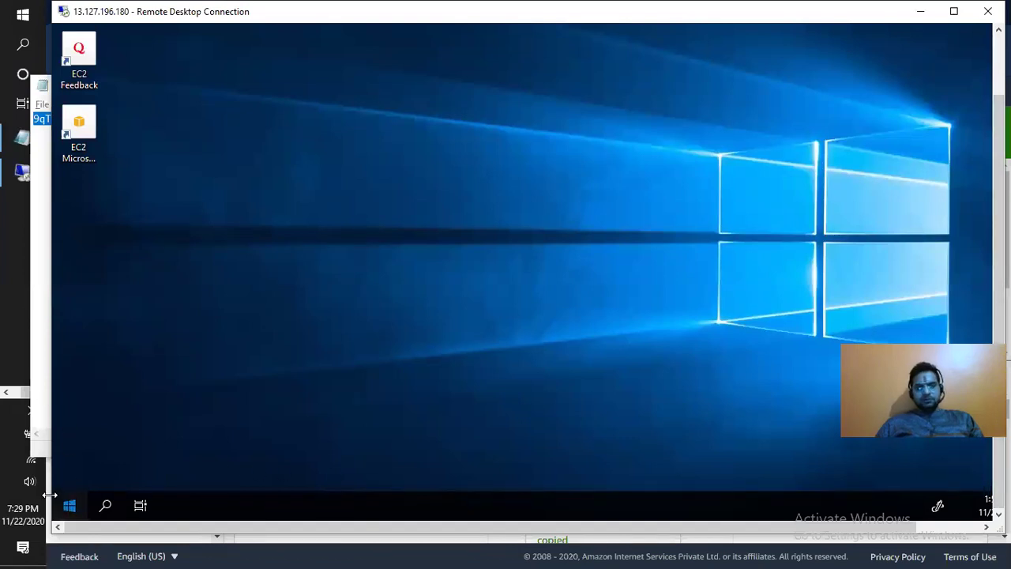
{"action": "left_click", "coordinate": [68, 504]}
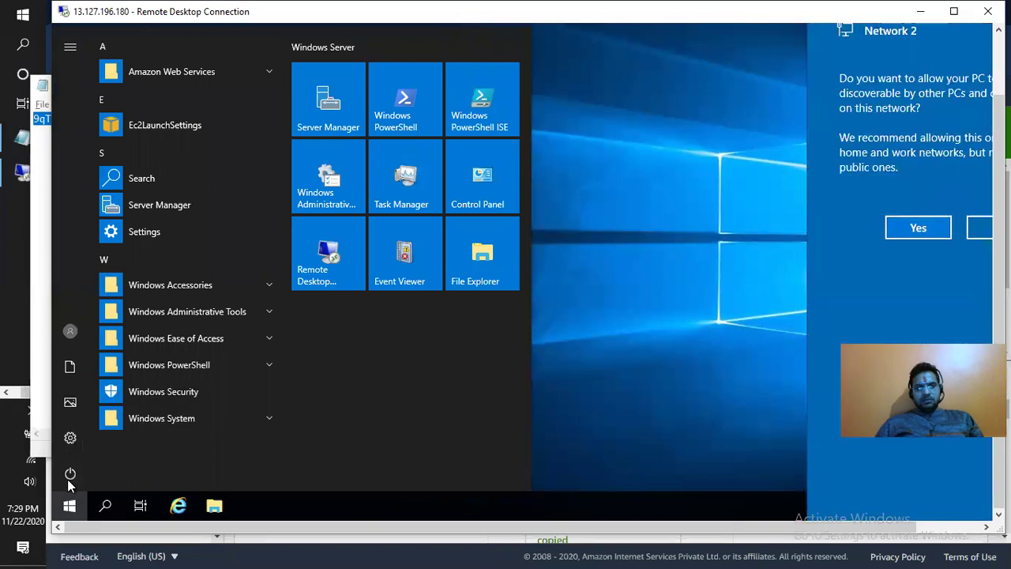
{"action": "left_click", "coordinate": [70, 475]}
{"action": "left_click", "coordinate": [83, 382]}
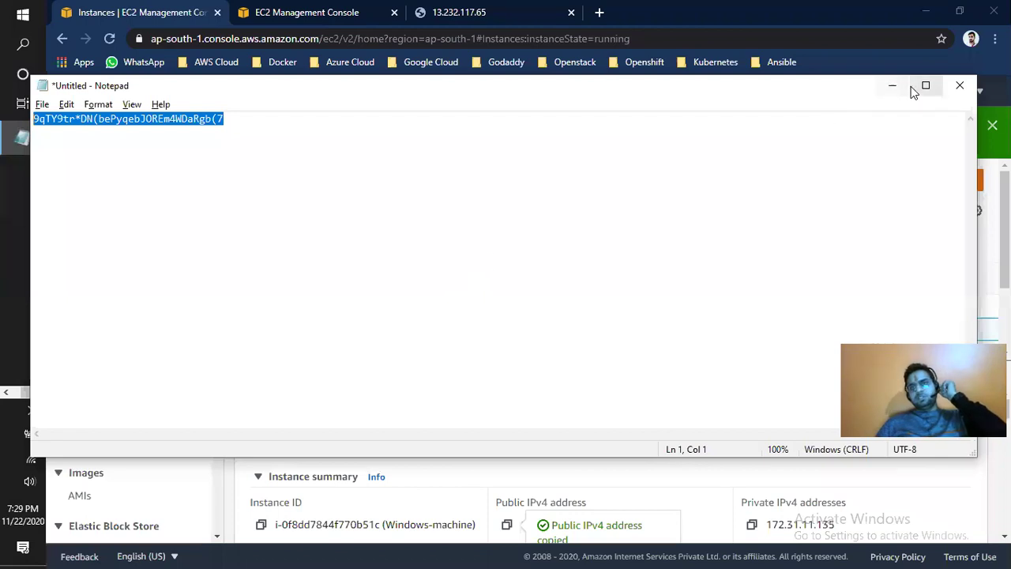
- Download Windows-machine.rdp from the RDP client details and open it
{"action": "left_click", "coordinate": [895, 87]}
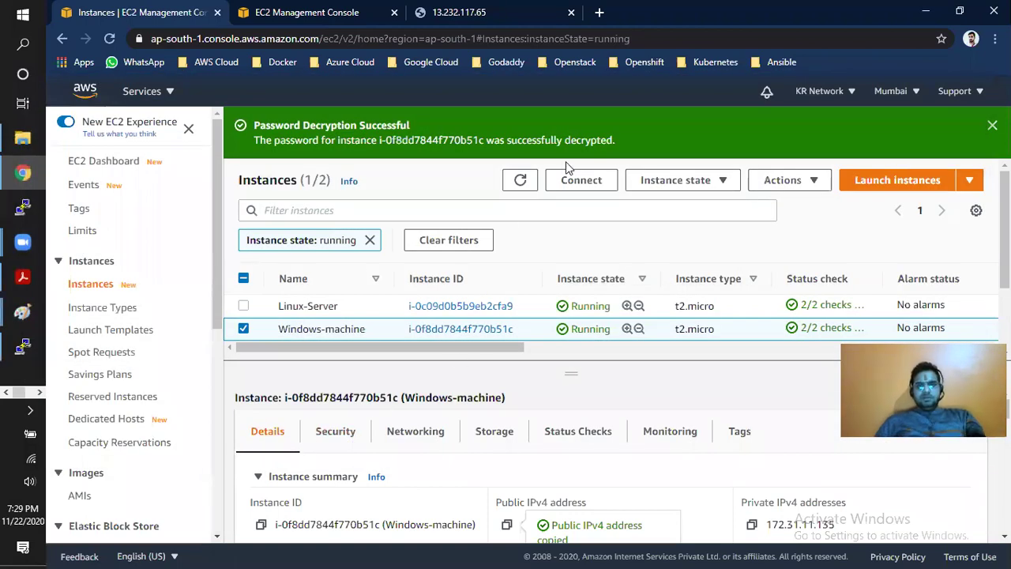
{"action": "left_click", "coordinate": [581, 180]}
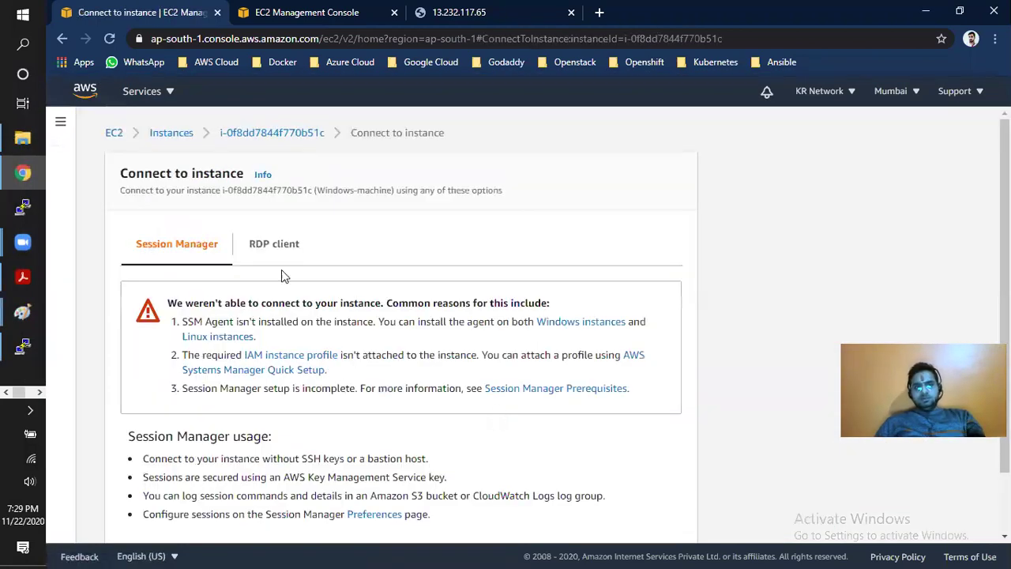
{"action": "left_click", "coordinate": [276, 249]}
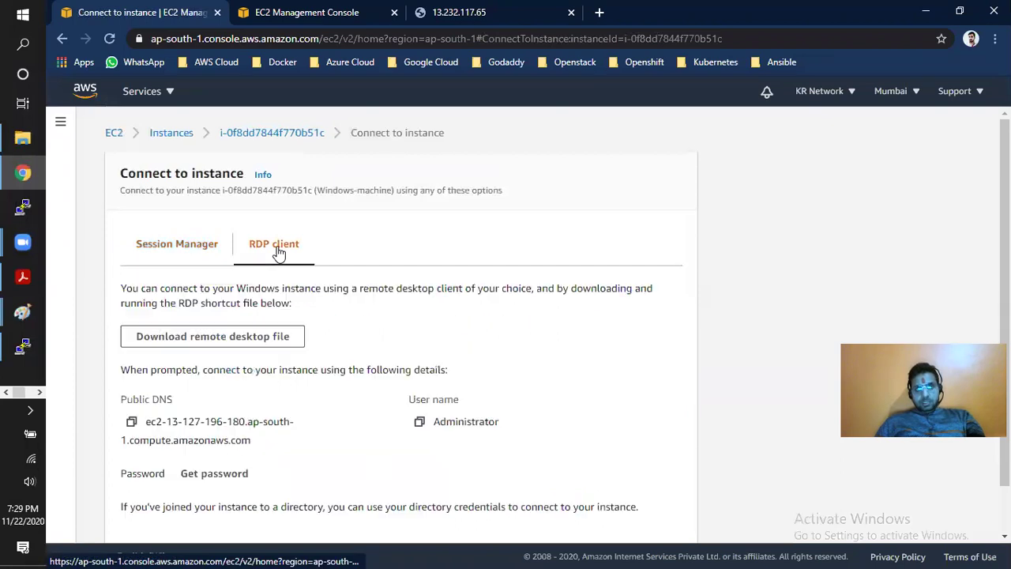
{"action": "left_click", "coordinate": [207, 338]}
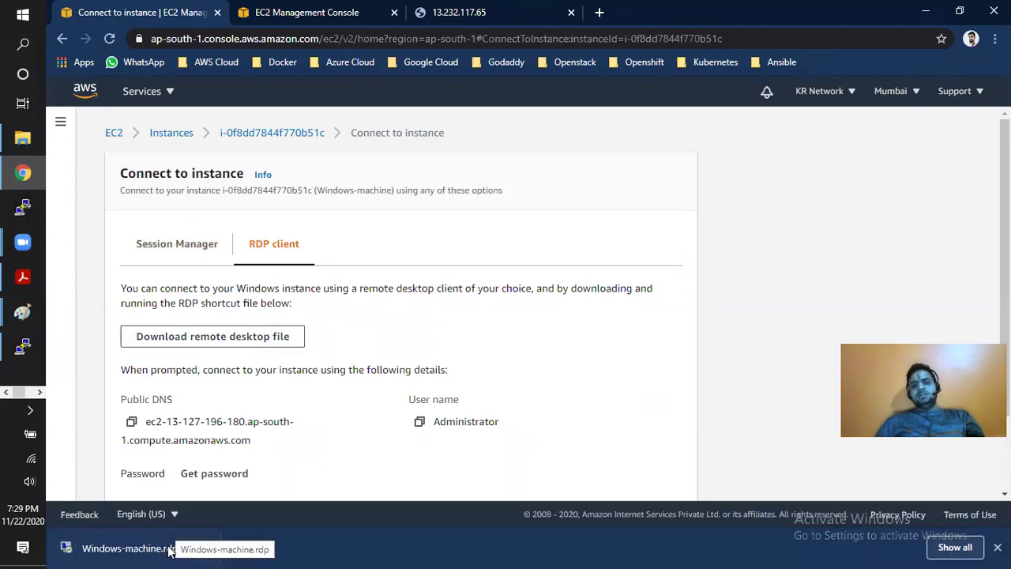
{"action": "left_click", "coordinate": [169, 551]}
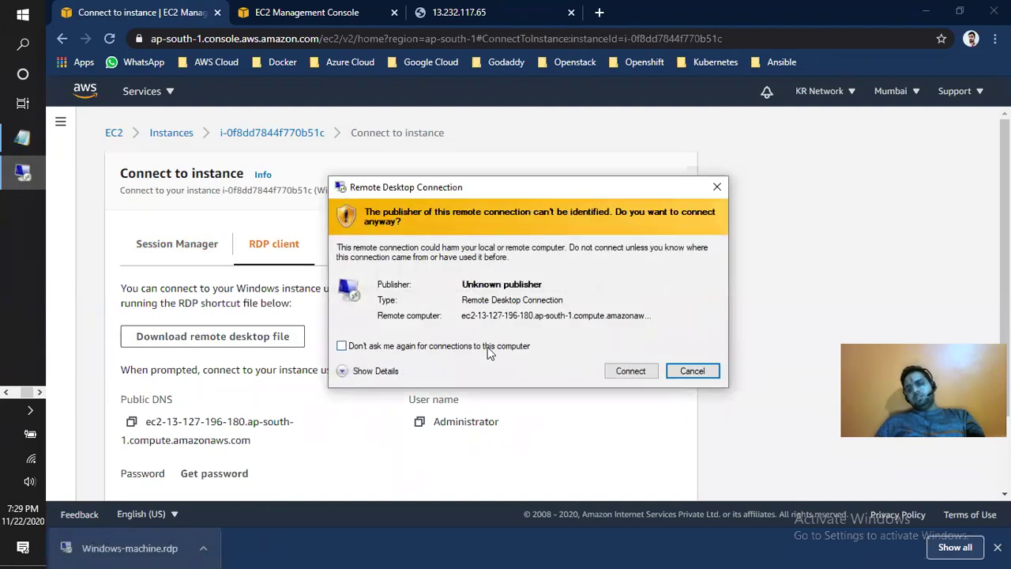
{"action": "left_click", "coordinate": [693, 370]}
{"action": "left_click", "coordinate": [997, 547]}
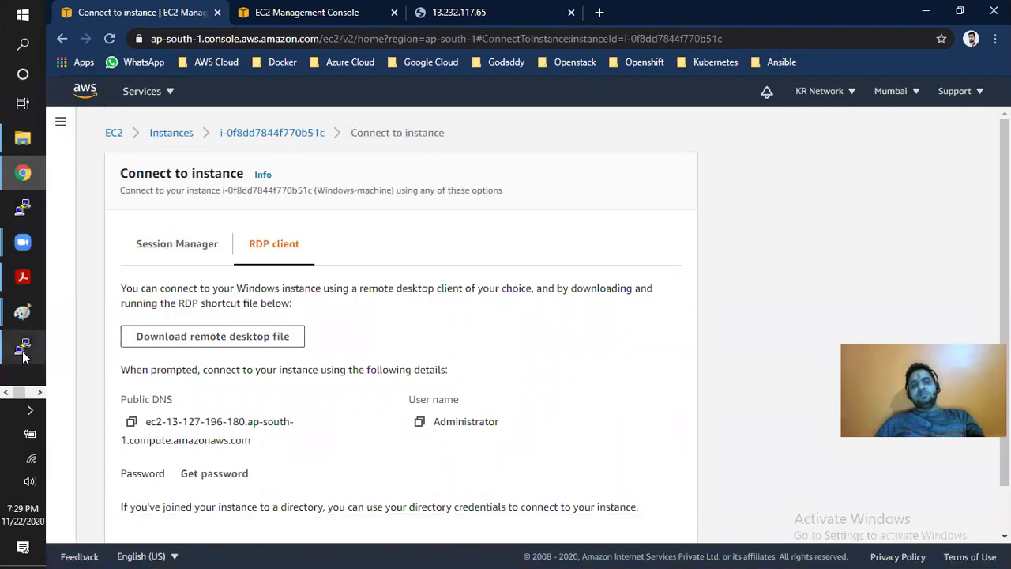
- Connect via the .rdp file as Administrator, accept the certificate, and enlarge the session window
{"action": "left_click", "coordinate": [39, 393]}
{"action": "left_click", "coordinate": [22, 173]}
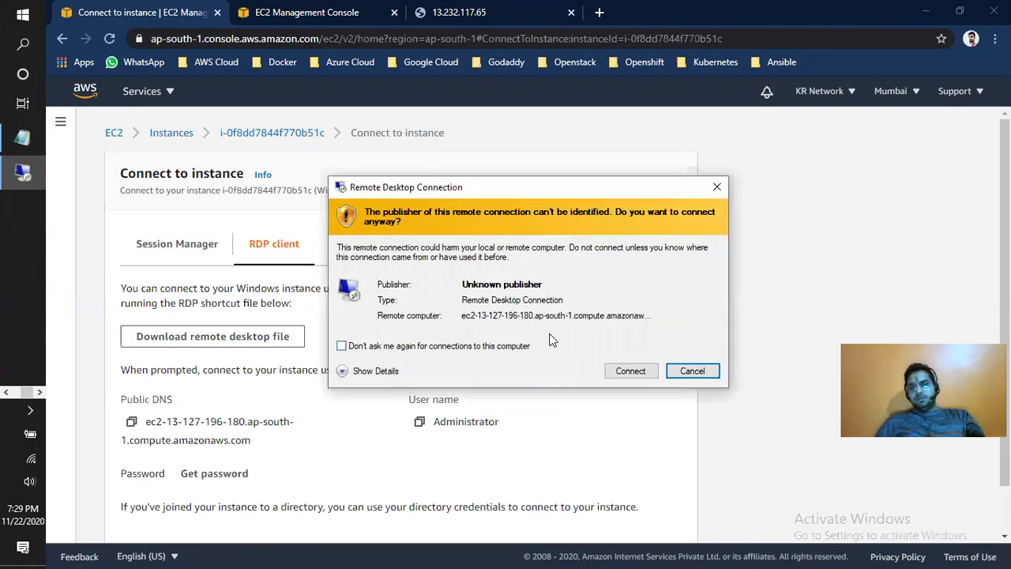
{"action": "left_click", "coordinate": [629, 372]}
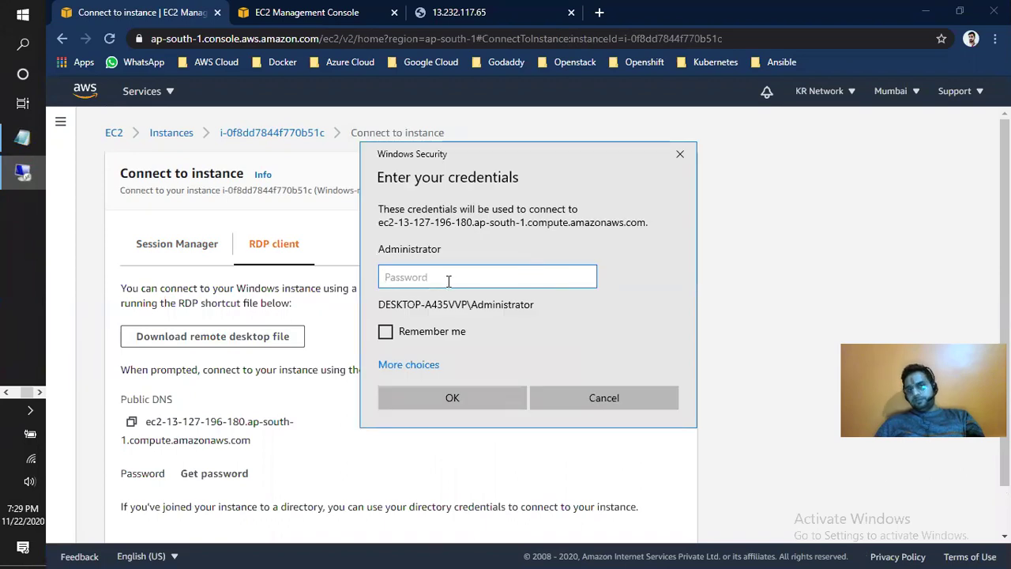
{"action": "key", "text": "ctrl+v"}
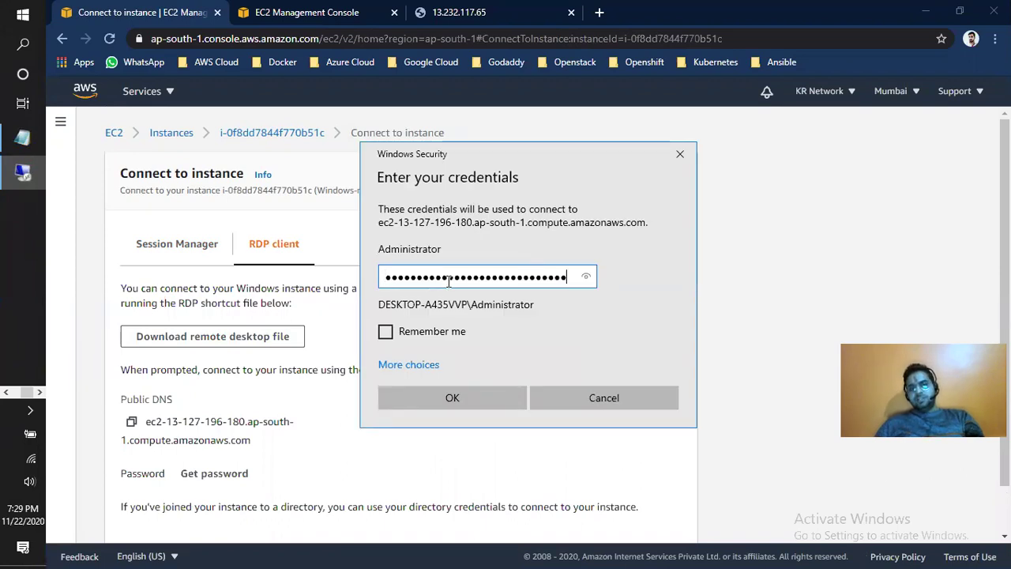
{"action": "left_click", "coordinate": [473, 403]}
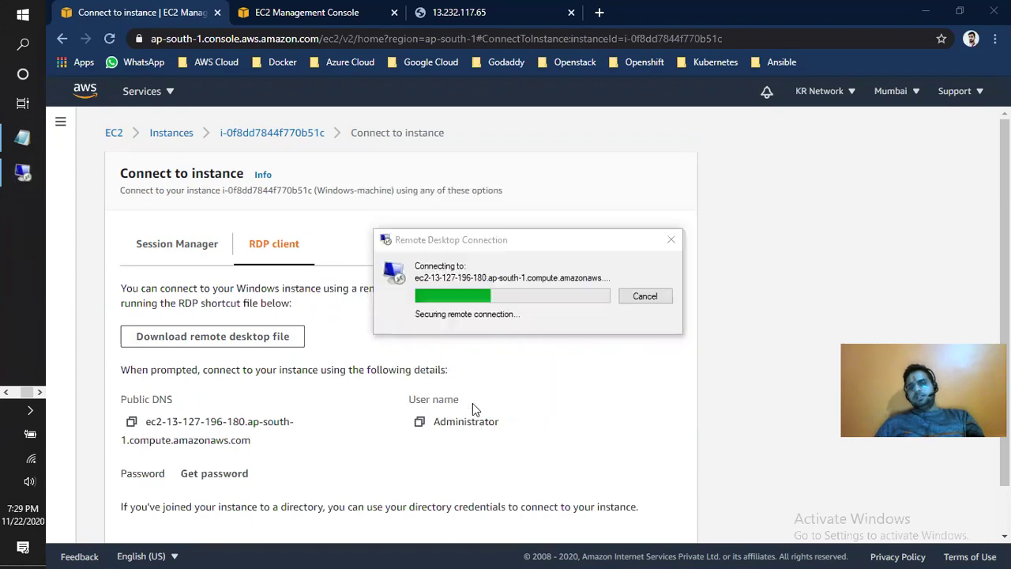
{"action": "left_click", "coordinate": [575, 413]}
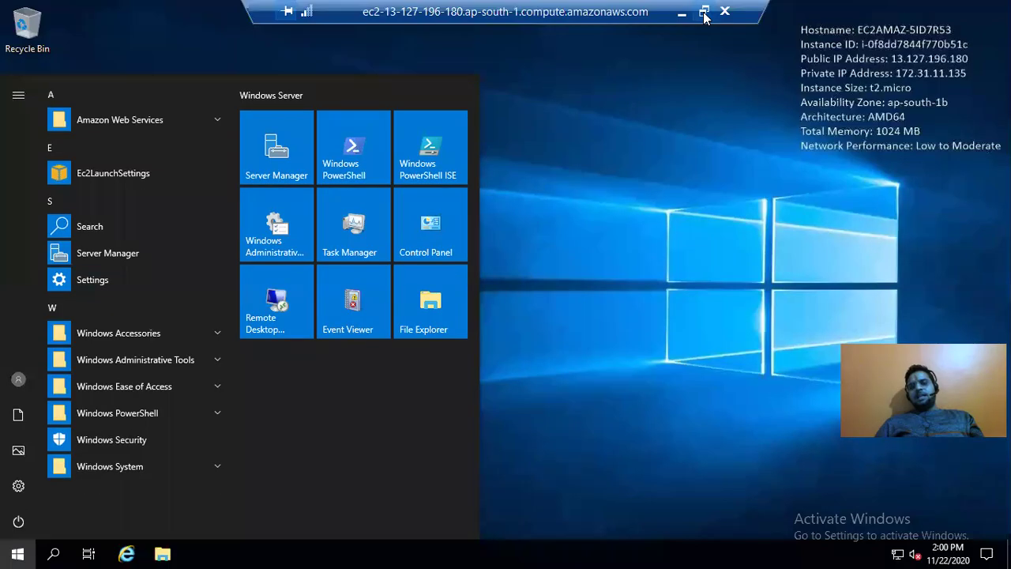
{"action": "left_click", "coordinate": [705, 13]}
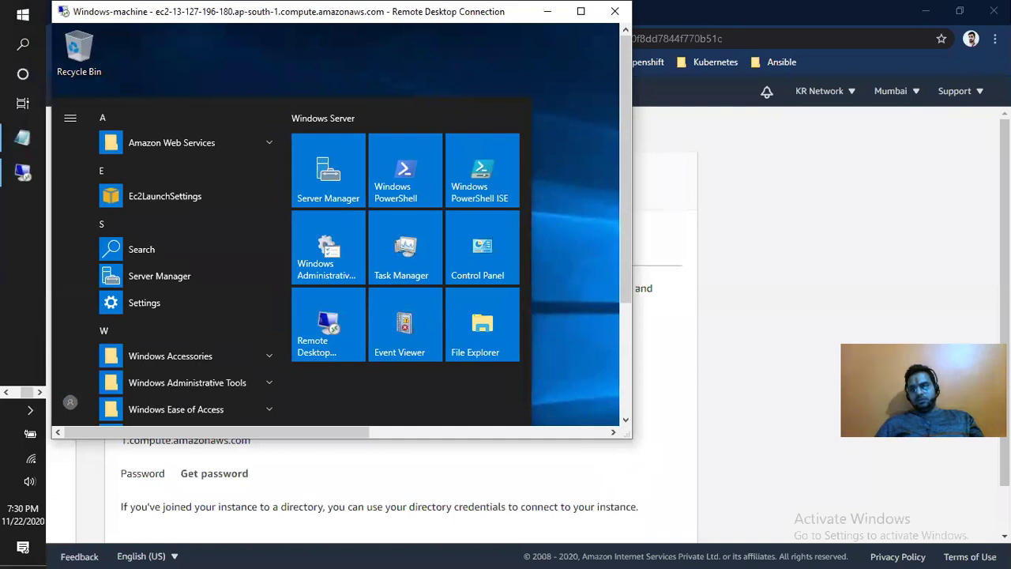
{"action": "left_click_drag", "start_coordinate": [630, 436], "coordinate": [1009, 543]}
- Dismiss the remote Start menu and open This PC in File Explorer
{"action": "left_click", "coordinate": [544, 211]}
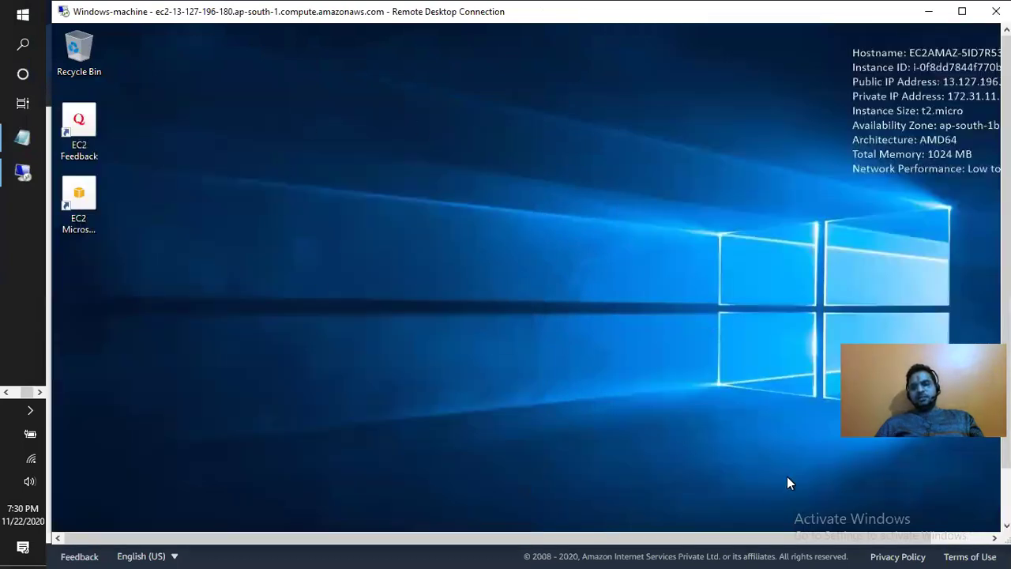
{"action": "left_click_drag", "start_coordinate": [1006, 447], "coordinate": [1005, 501]}
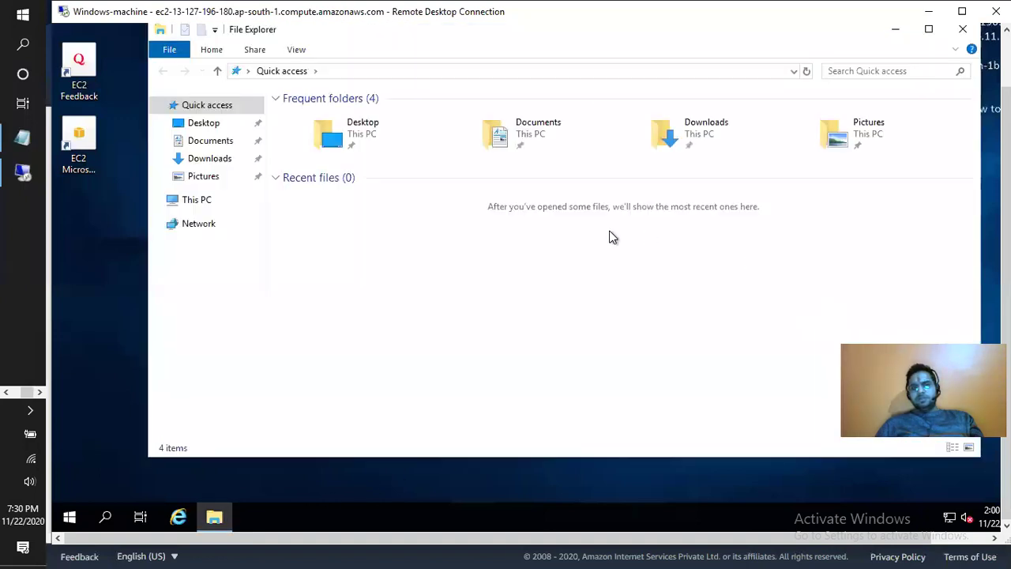
{"action": "left_click", "coordinate": [199, 203]}
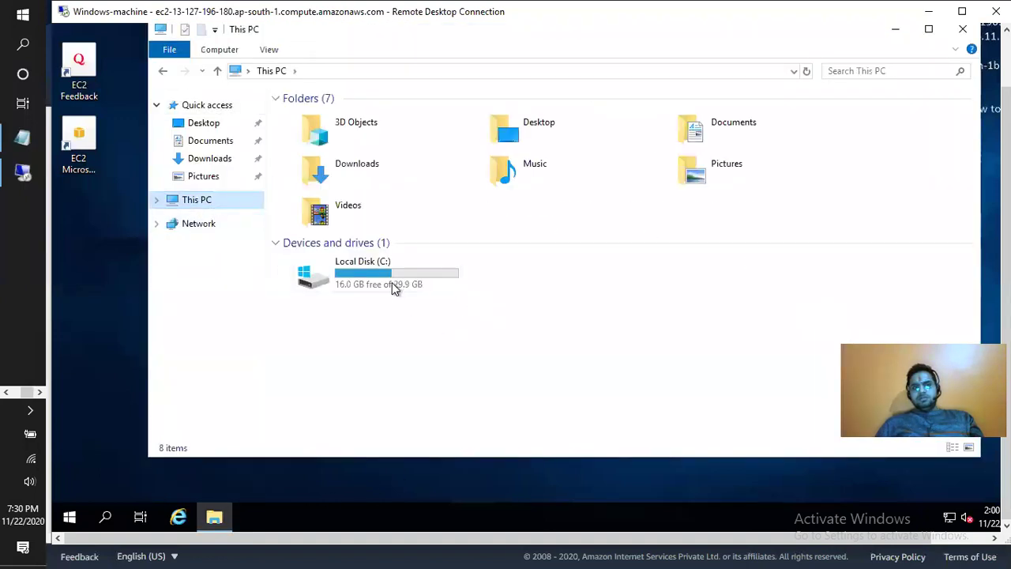
- Finish Internet Explorer 11's first-run with Don't use recommended settings, then close IE and This PC
{"action": "left_click", "coordinate": [179, 518]}
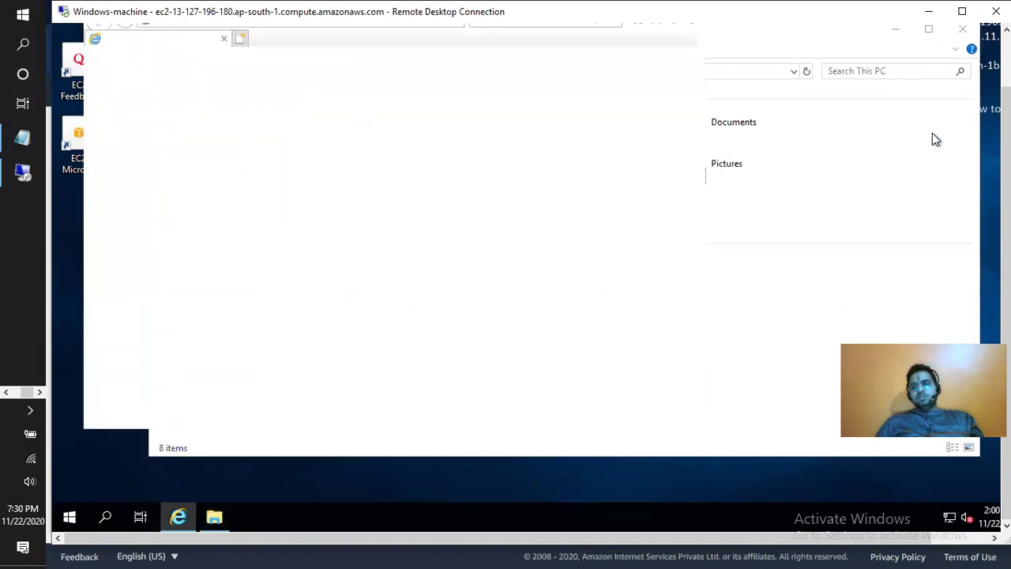
{"action": "left_click_drag", "start_coordinate": [1005, 146], "coordinate": [1005, 89]}
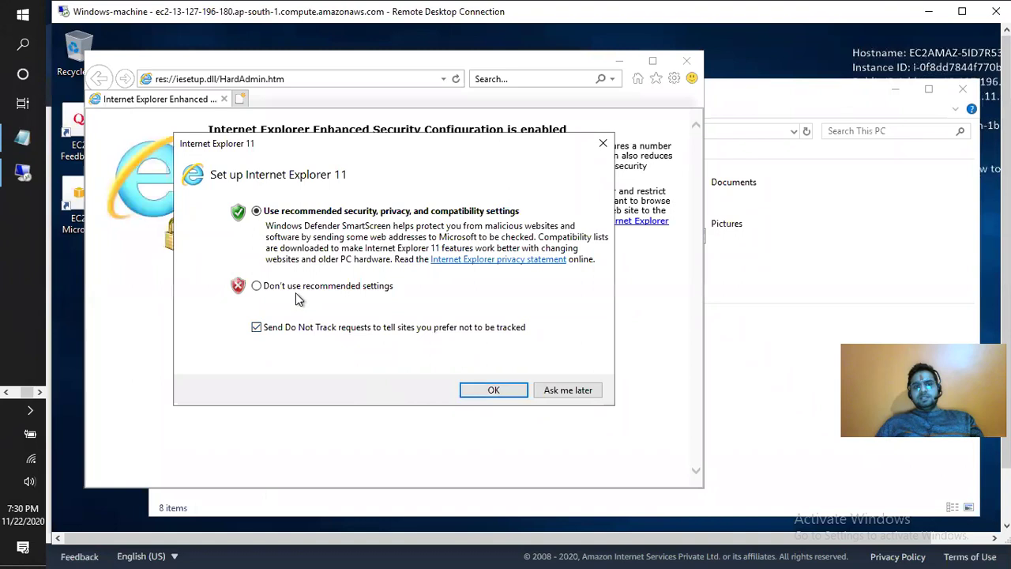
{"action": "left_click", "coordinate": [299, 289]}
{"action": "left_click", "coordinate": [499, 394]}
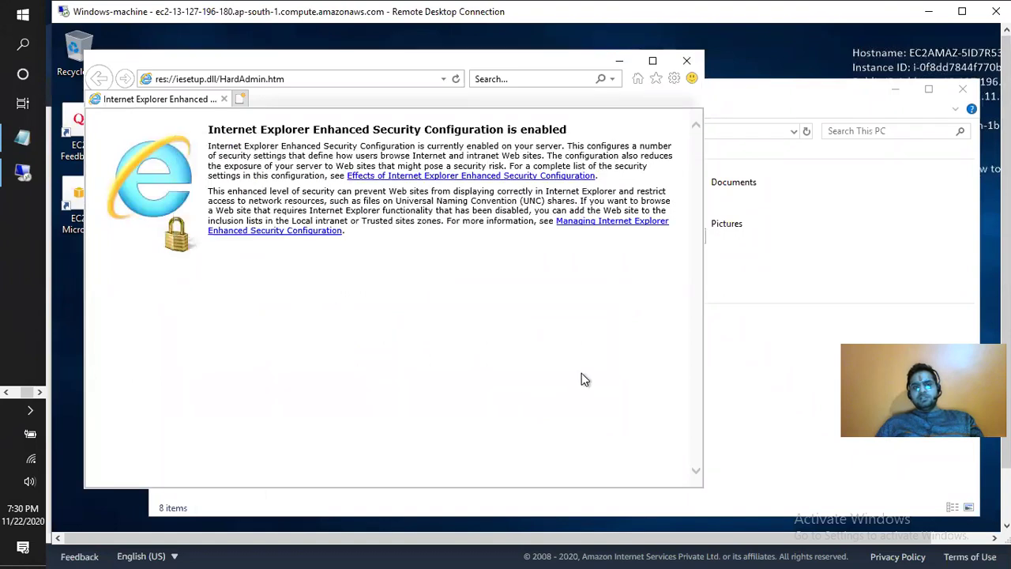
{"action": "left_click", "coordinate": [686, 60]}
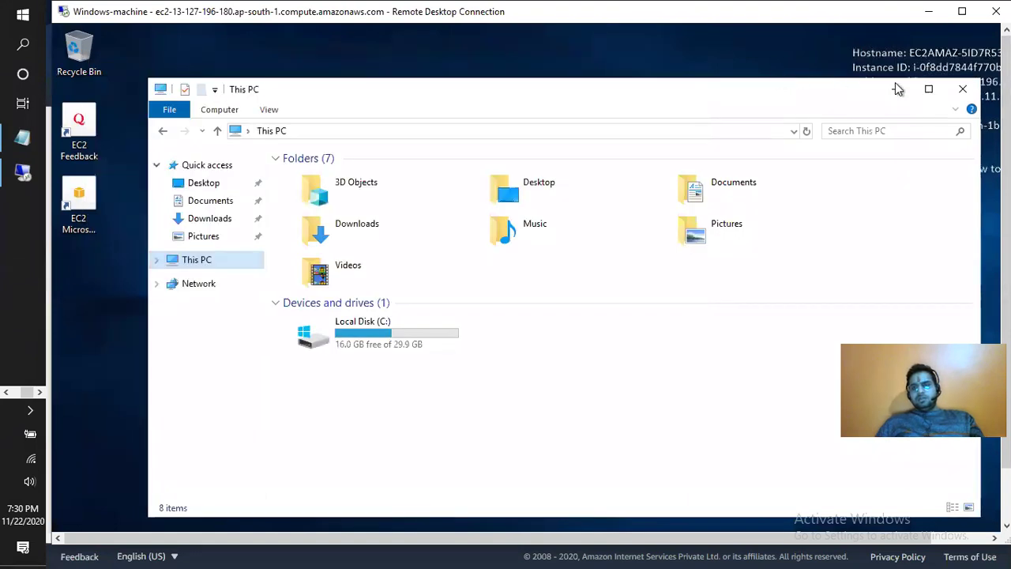
{"action": "left_click", "coordinate": [963, 90]}
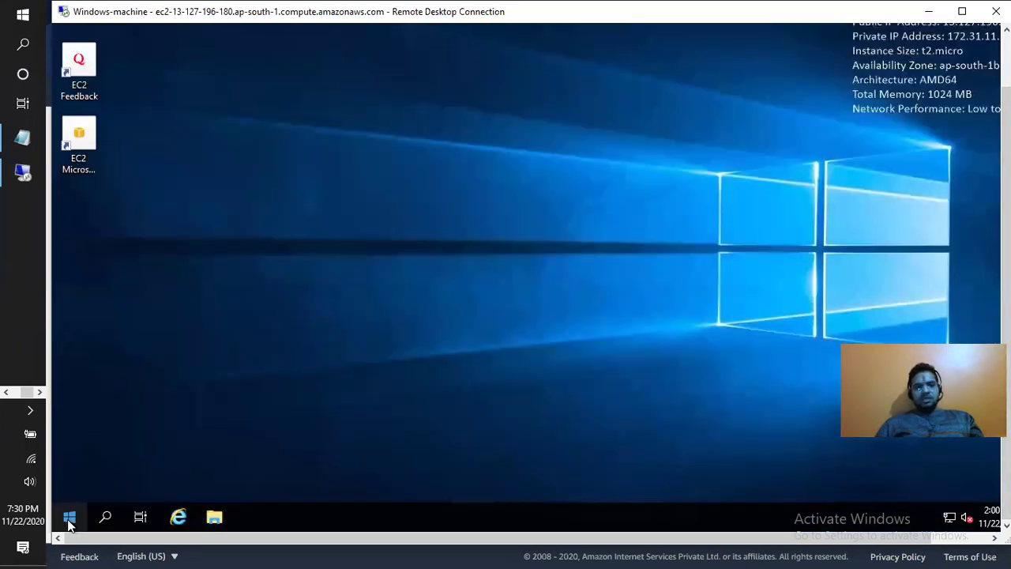
{"action": "left_click", "coordinate": [69, 518]}
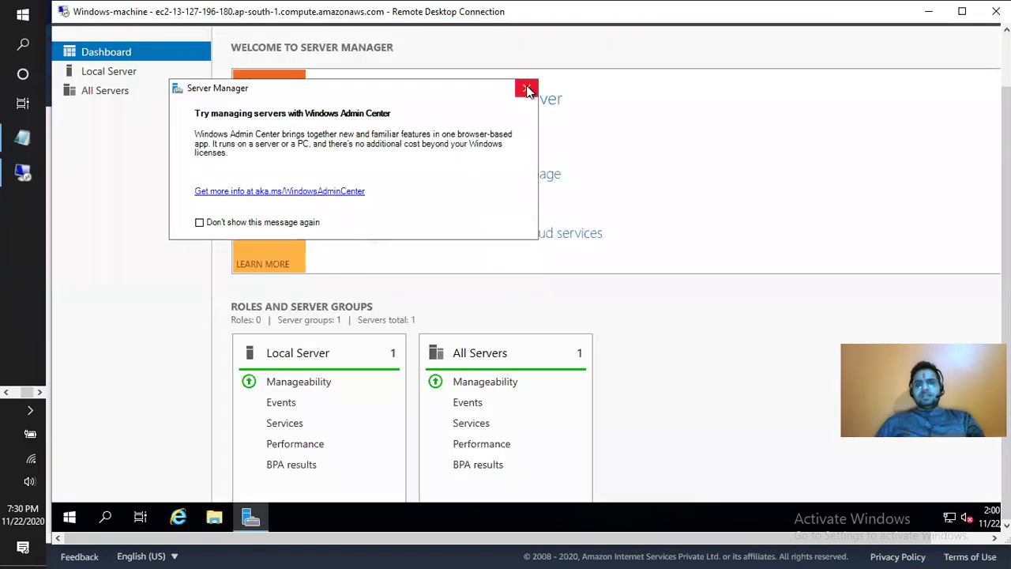
- From Local Server properties, set IE Enhanced Security Configuration to Off for Administrators and Users, then minimize Server Manager
{"action": "left_click", "coordinate": [526, 88]}
{"action": "left_click", "coordinate": [116, 72]}
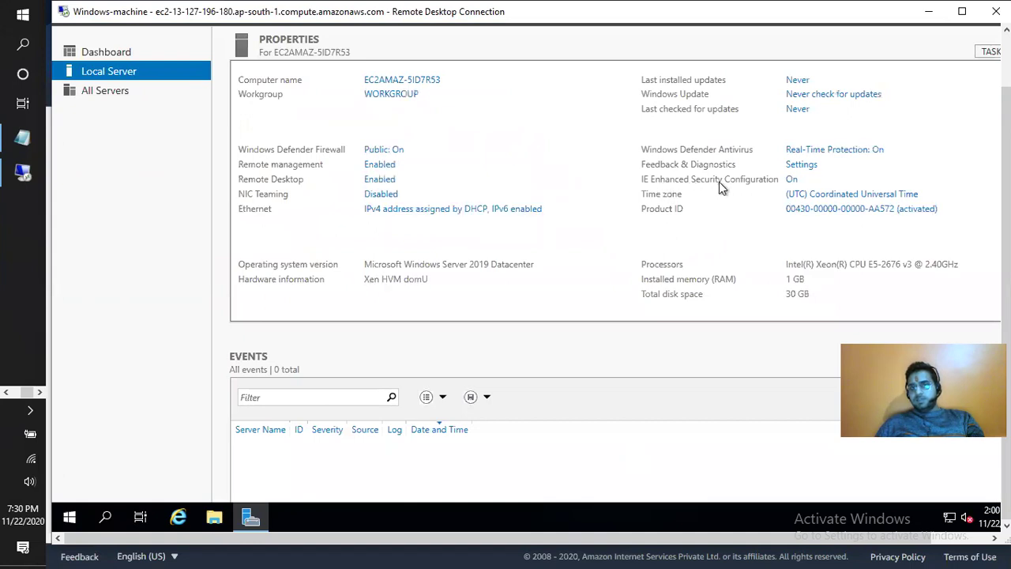
{"action": "left_click", "coordinate": [792, 180]}
{"action": "left_click", "coordinate": [463, 220]}
{"action": "left_click", "coordinate": [462, 307]}
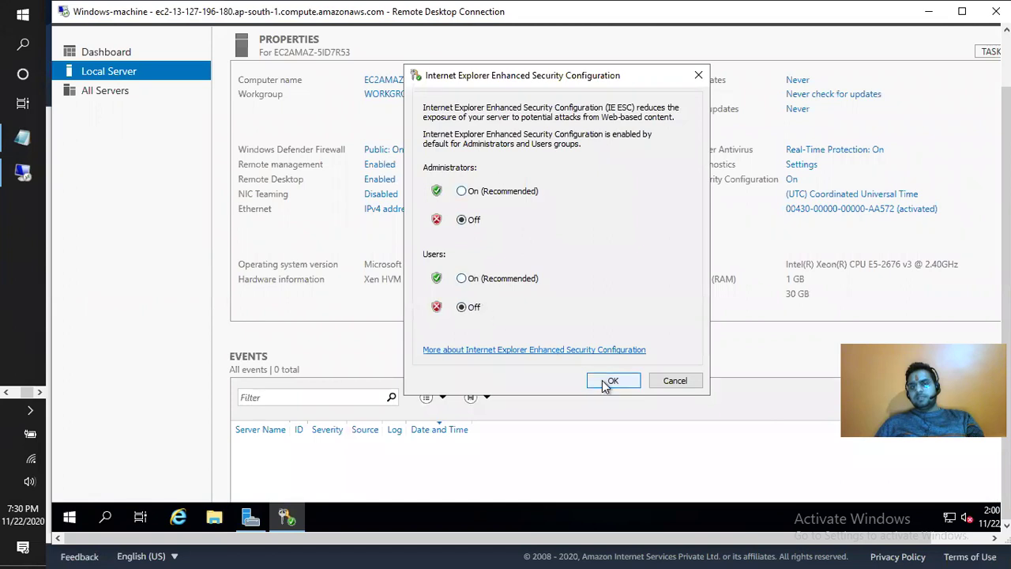
{"action": "left_click", "coordinate": [610, 382]}
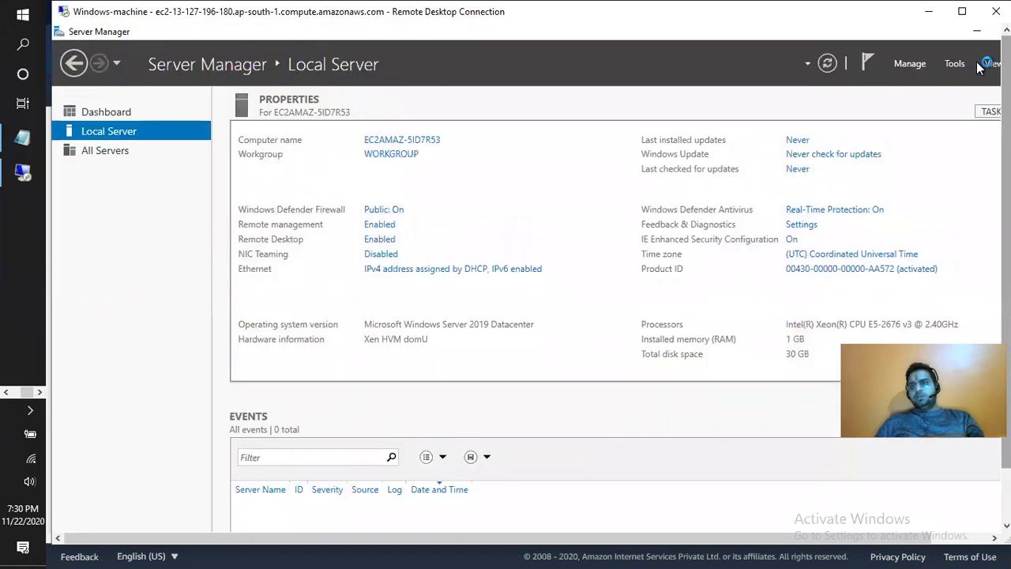
{"action": "left_click", "coordinate": [971, 32]}
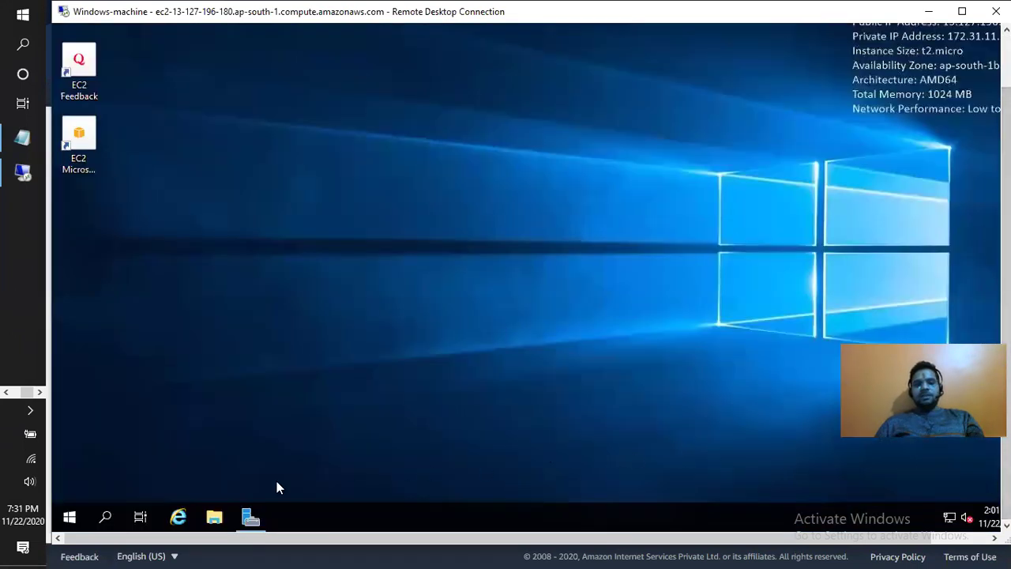
- Open remote Internet Explorer, then copy Linux-Server's public IPv4 address 13.232.117.65 from the EC2 Instances list
{"action": "left_click", "coordinate": [178, 517]}
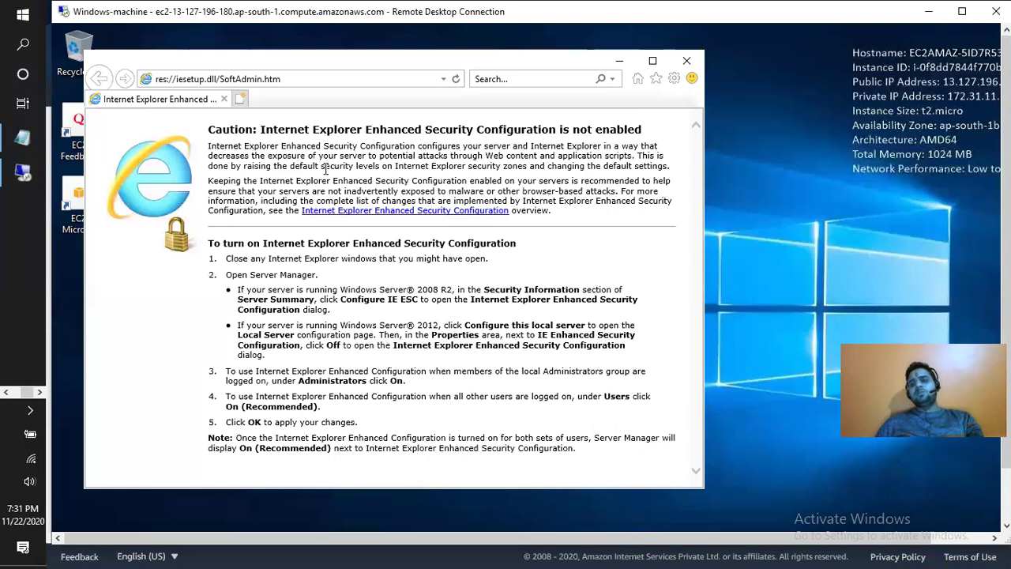
{"action": "left_click", "coordinate": [292, 79]}
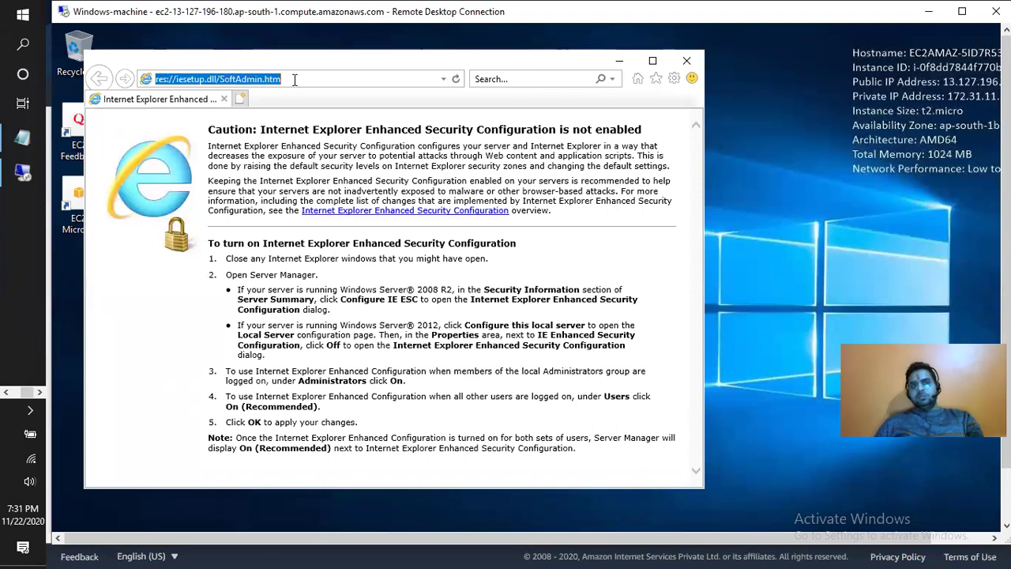
{"action": "left_click", "coordinate": [6, 392]}
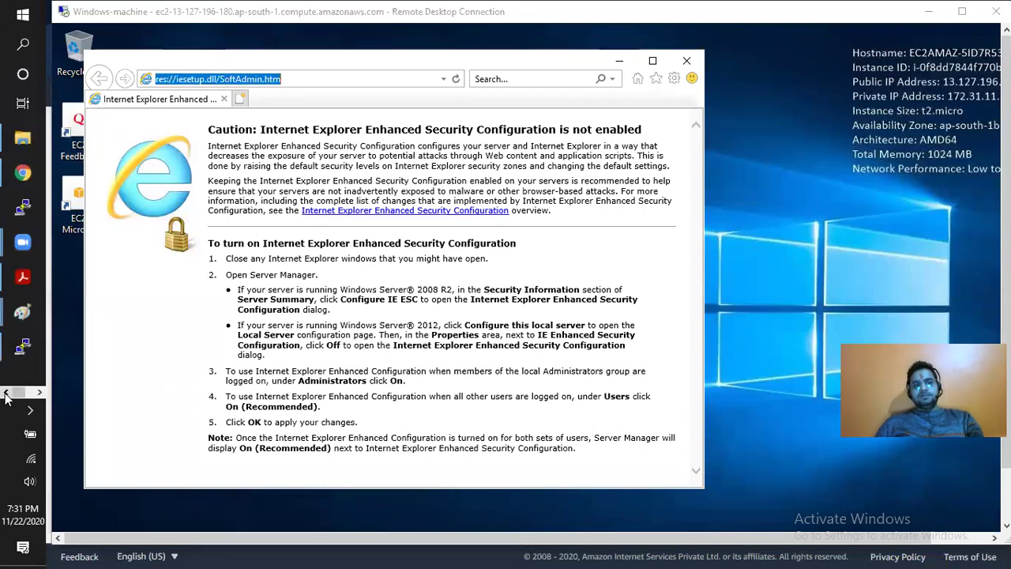
{"action": "left_click", "coordinate": [23, 174]}
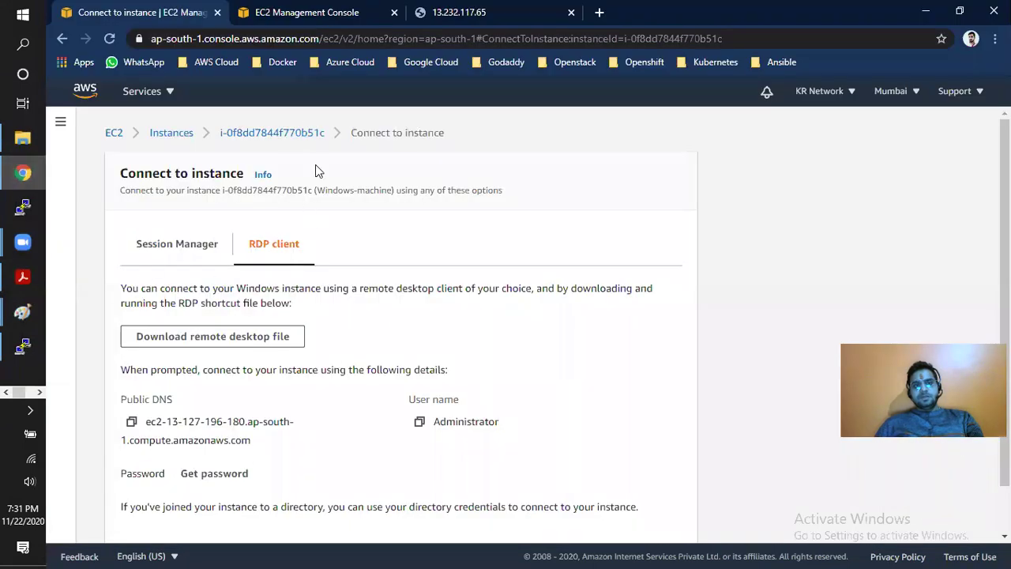
{"action": "left_click", "coordinate": [179, 135]}
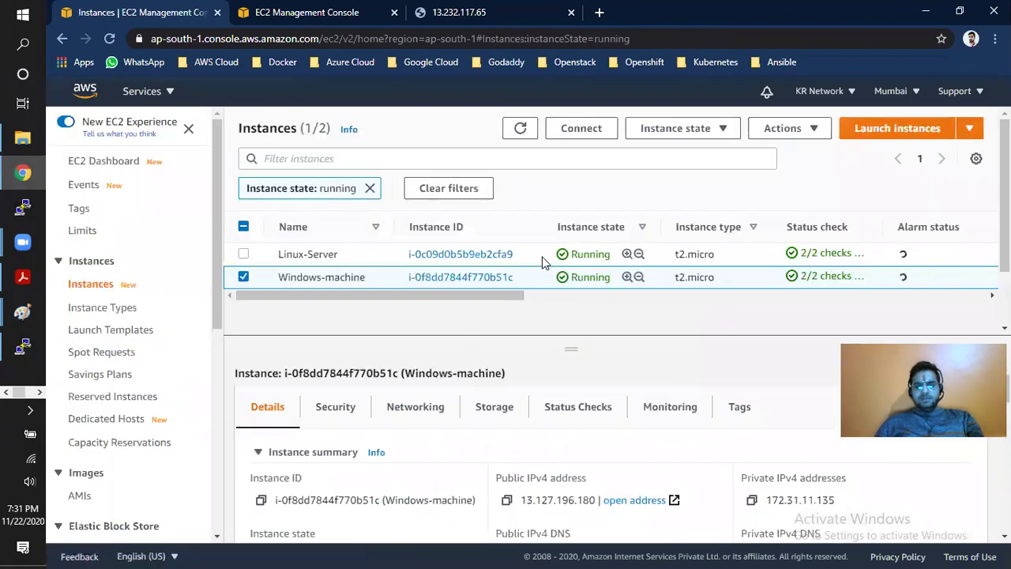
{"action": "left_click", "coordinate": [543, 259]}
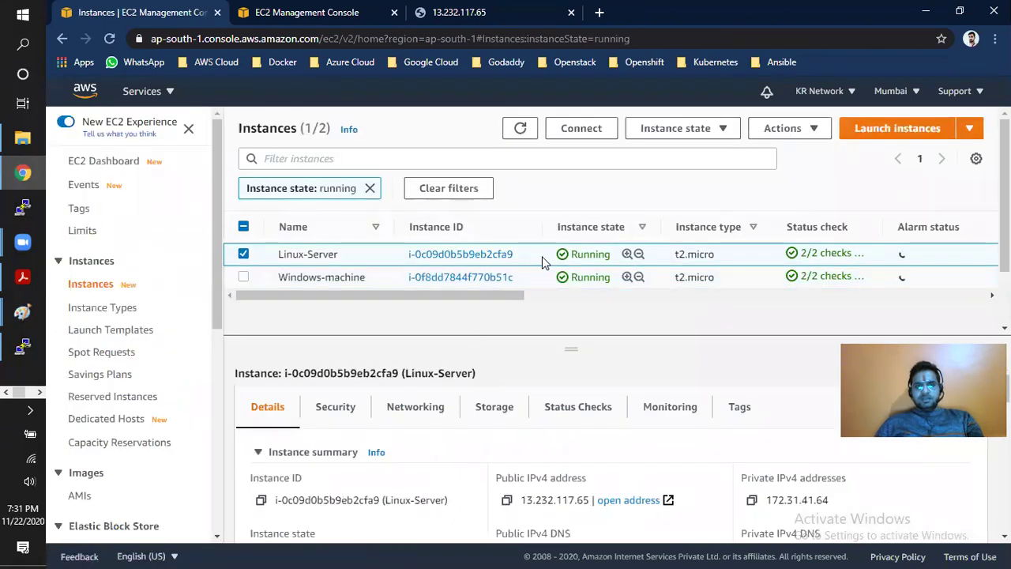
{"action": "left_click", "coordinate": [506, 502]}
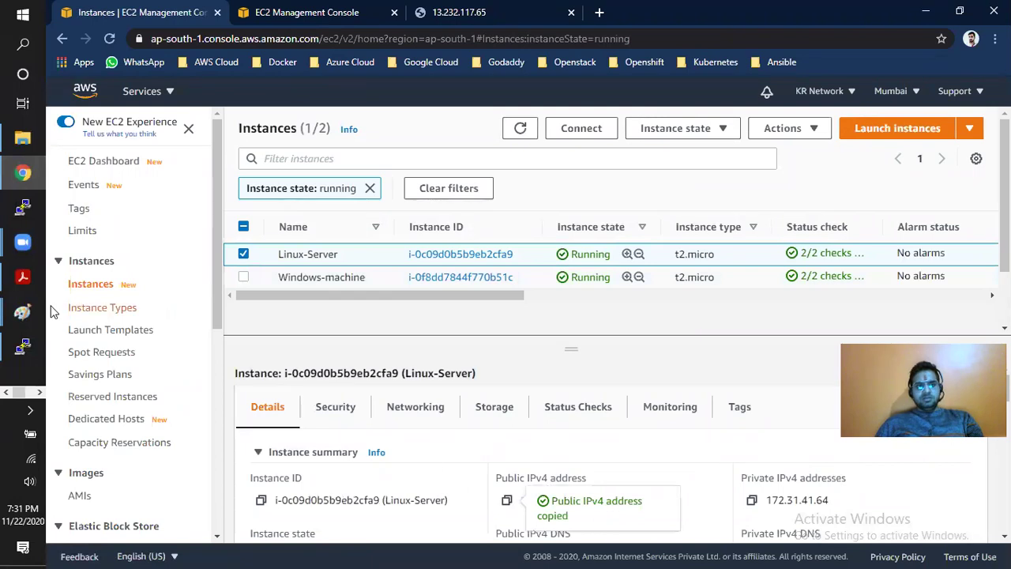
{"action": "left_click", "coordinate": [40, 394]}
- Load the Linux server's web page at 13.232.117.65 in remote Internet Explorer
{"action": "left_click", "coordinate": [27, 174]}
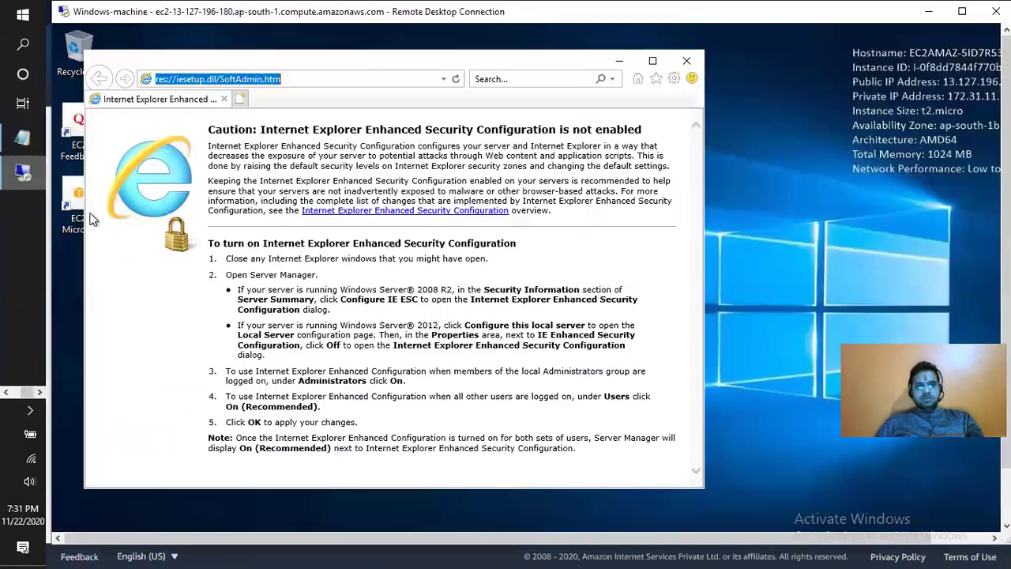
{"action": "key", "text": "ctrl+v"}
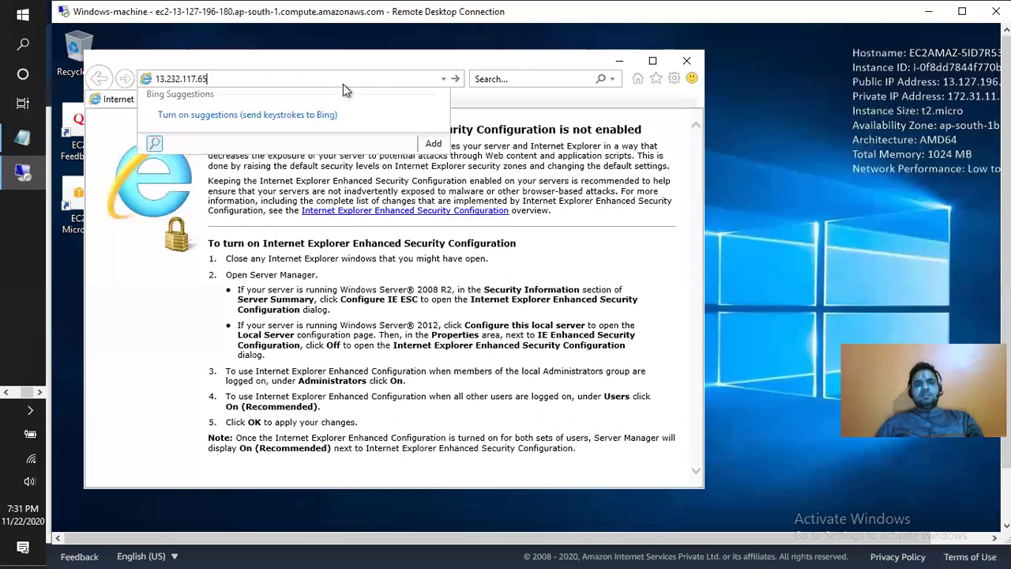
{"action": "key", "text": "Return"}
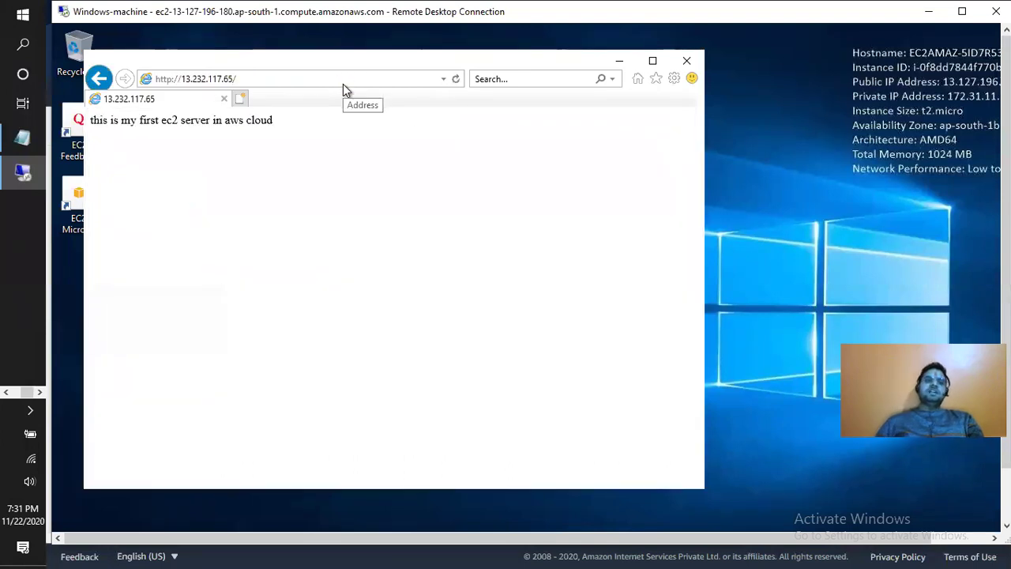
{"action": "left_click_drag", "start_coordinate": [282, 128], "coordinate": [118, 132]}
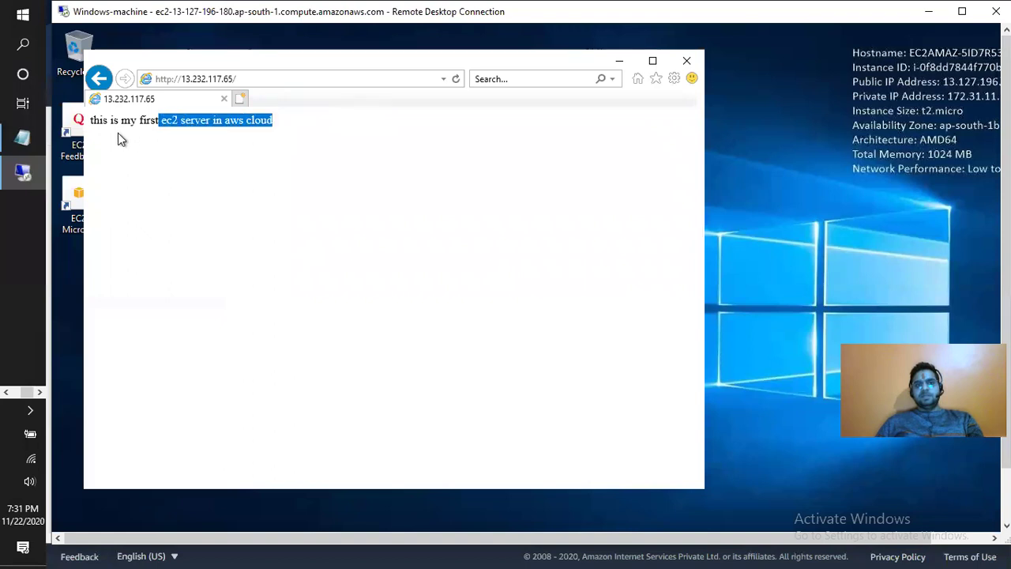
- Navigate Internet Explorer to google.com
{"action": "left_click", "coordinate": [250, 77]}
{"action": "type", "text": "go"}
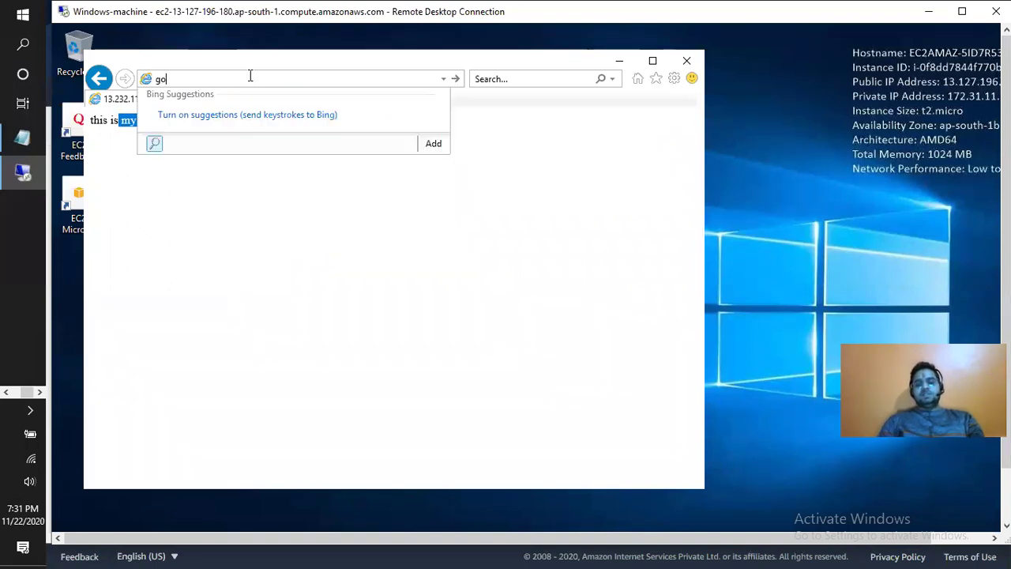
{"action": "type", "text": "ogle.com"}
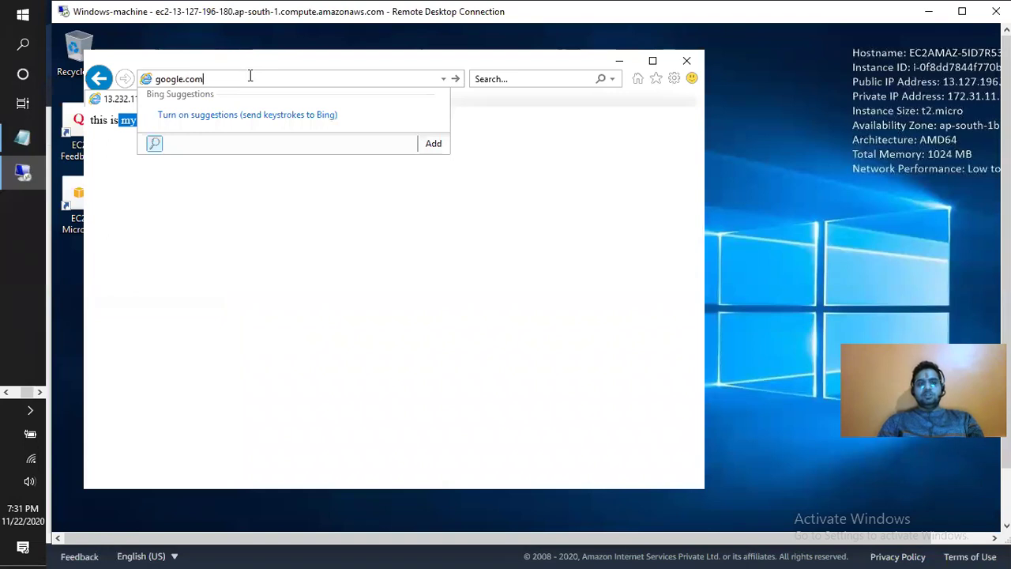
{"action": "key", "text": "Return"}
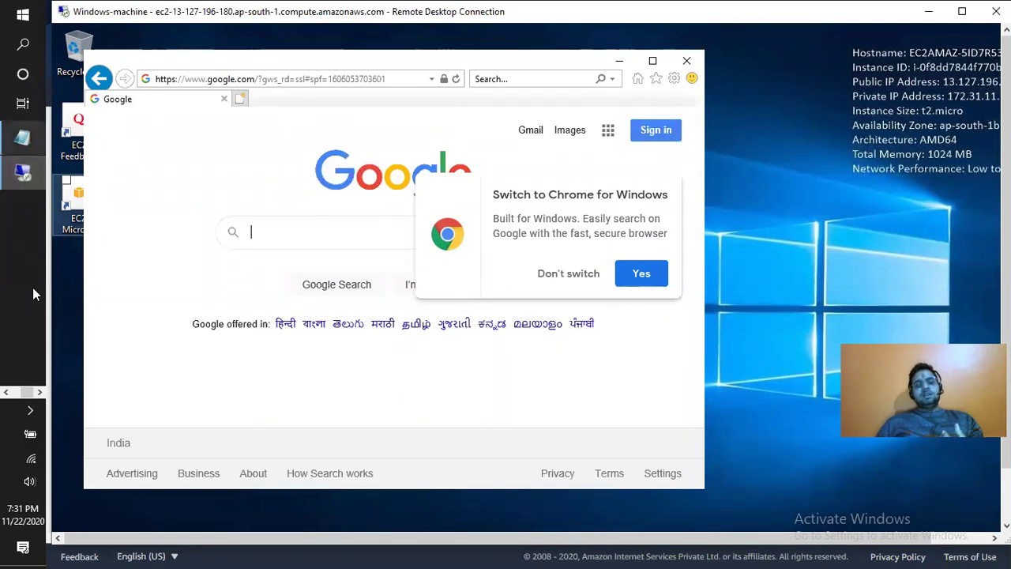
- Bring the local Paint diagram window to the front
{"action": "left_click_drag", "start_coordinate": [26, 393], "coordinate": [16, 395]}
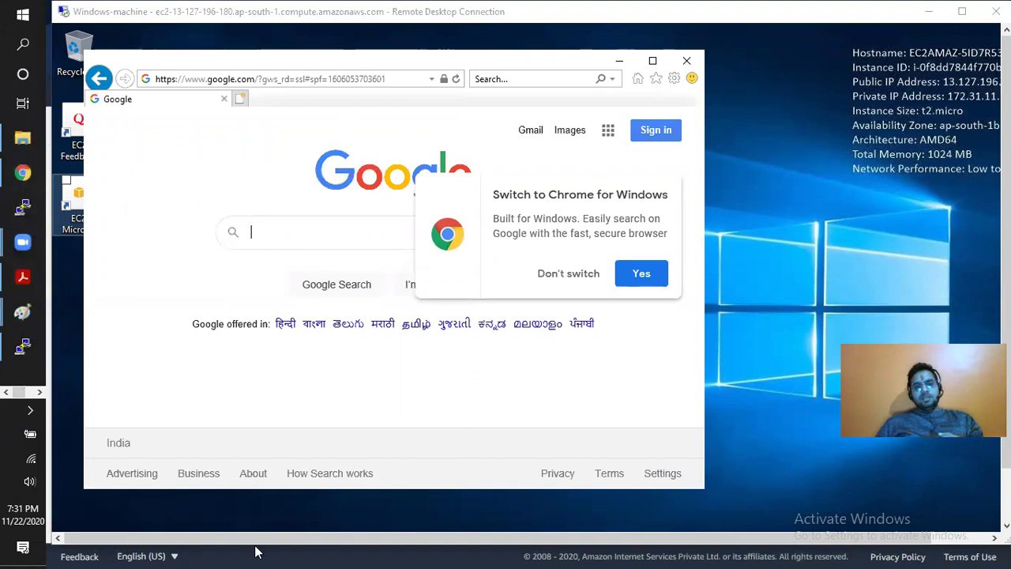
{"action": "mouse_move", "coordinate": [22, 312]}
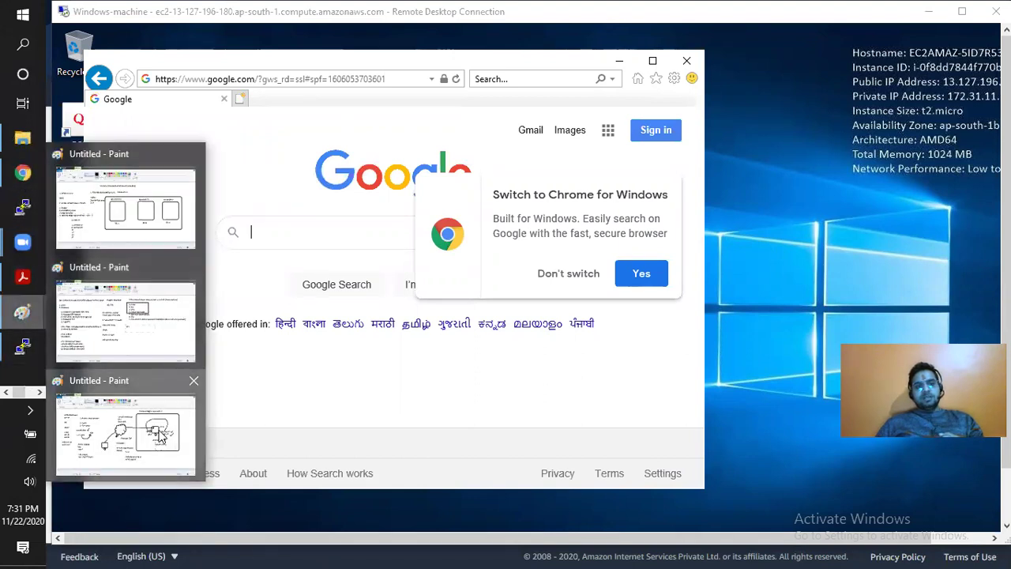
{"action": "left_click", "coordinate": [161, 427]}
- Draw a small rectangle at the Mumbai Region's top right and a line linking Private IP to it
{"action": "left_click", "coordinate": [108, 25]}
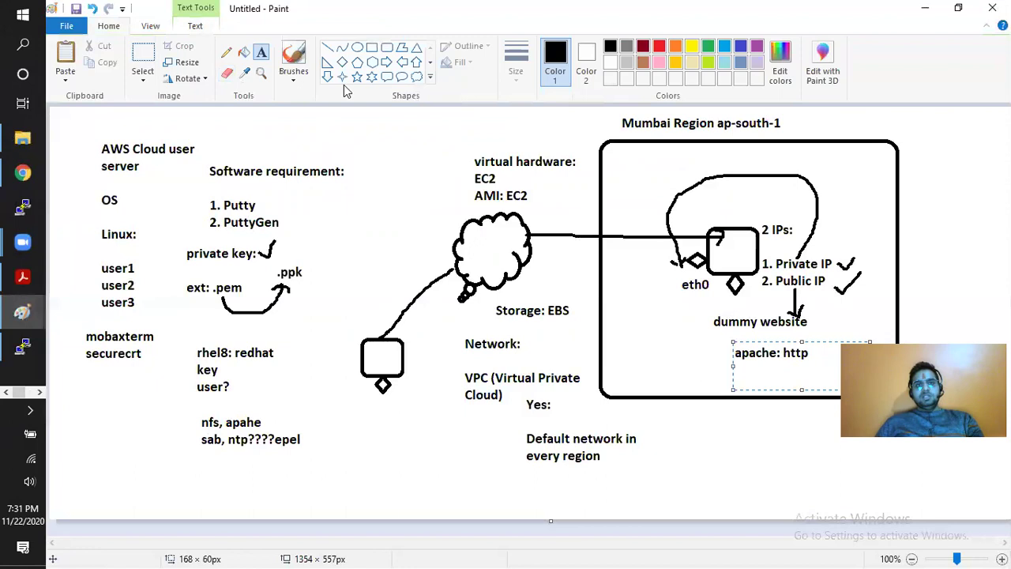
{"action": "left_click", "coordinate": [374, 48]}
{"action": "left_click_drag", "start_coordinate": [837, 190], "coordinate": [872, 228]}
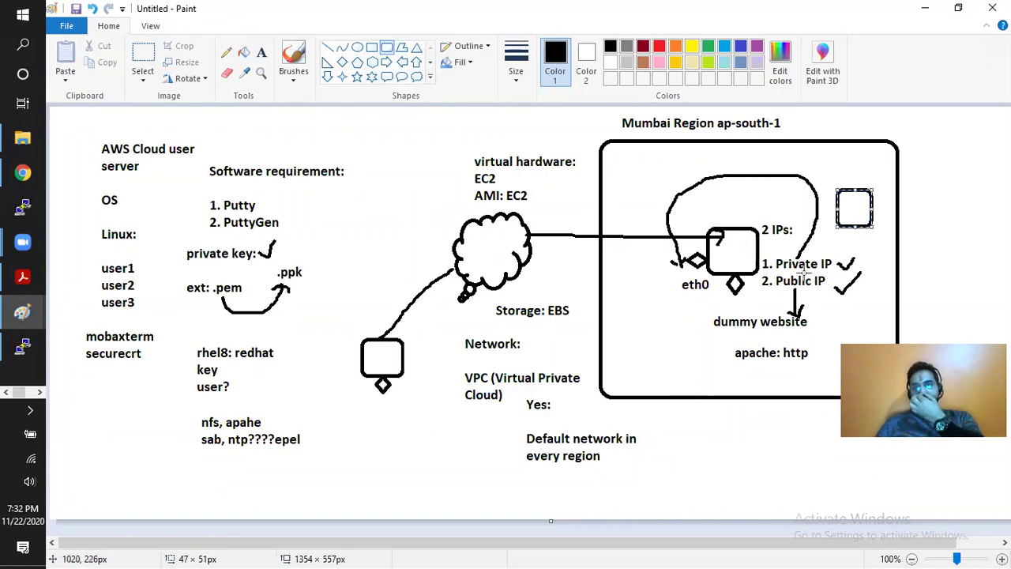
{"action": "left_click", "coordinate": [819, 230]}
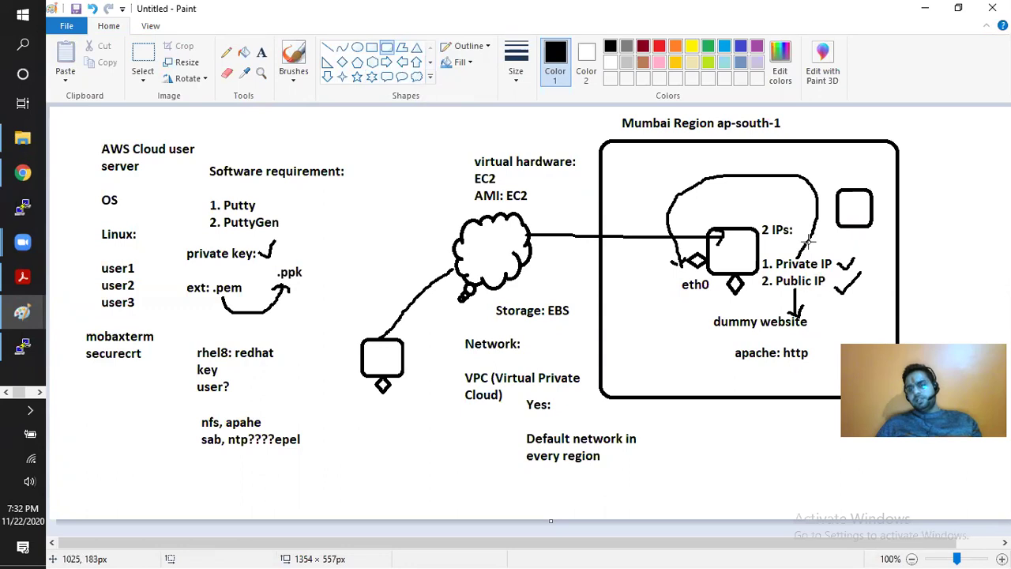
{"action": "left_click", "coordinate": [327, 47]}
{"action": "left_click_drag", "start_coordinate": [807, 258], "coordinate": [837, 204]}
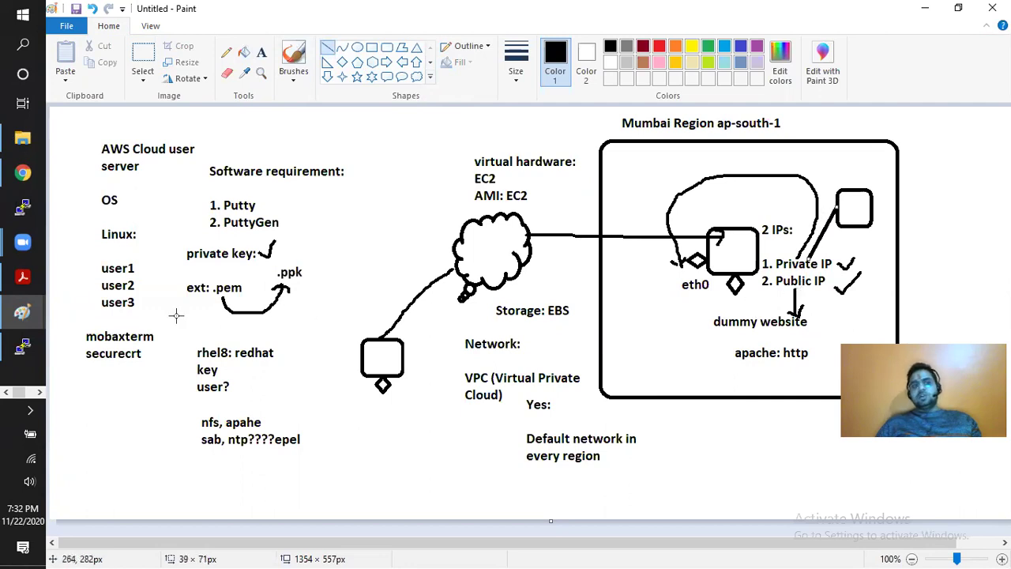
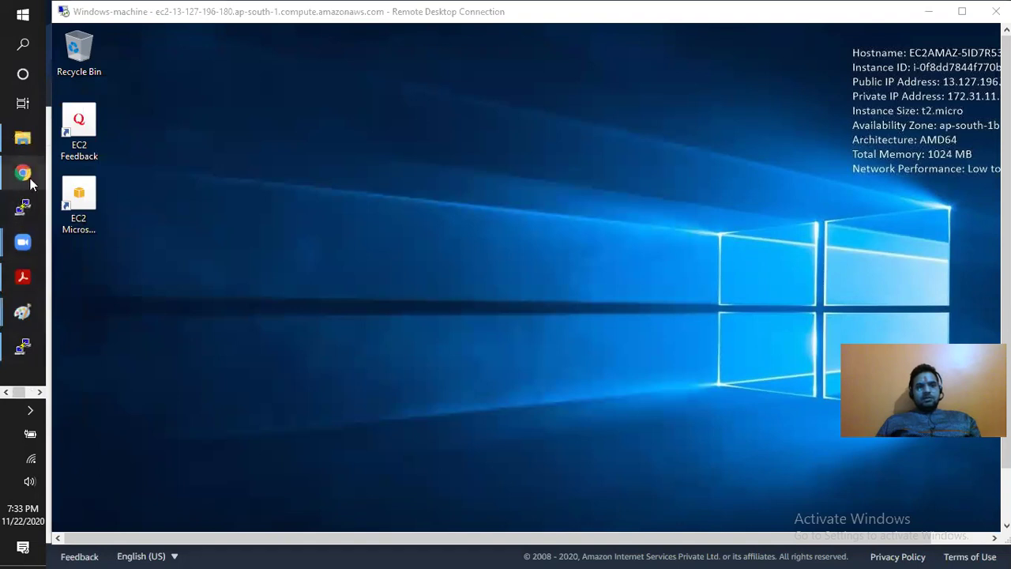
- Copy Windows-machine's public IPv4 address 13.127.196.180 and ping it from the Run box
{"action": "left_click", "coordinate": [596, 278]}
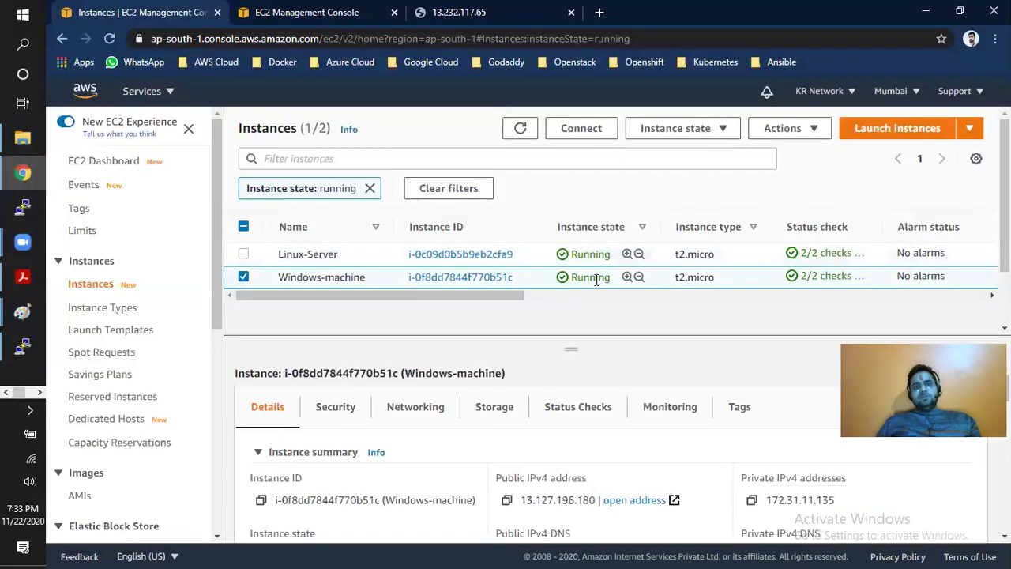
{"action": "left_click", "coordinate": [506, 500]}
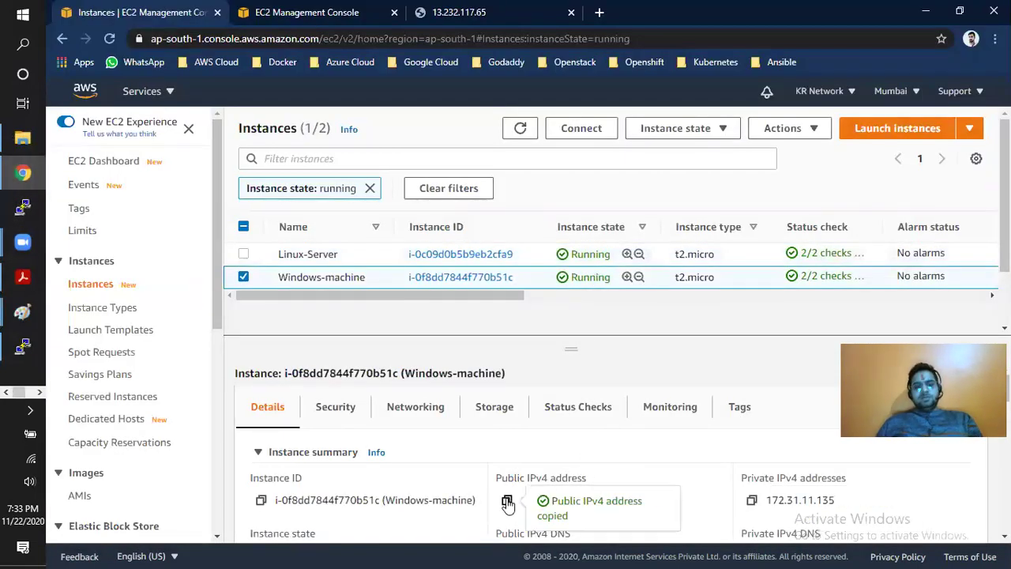
{"action": "key", "text": "super+r"}
{"action": "type", "text": "ping"}
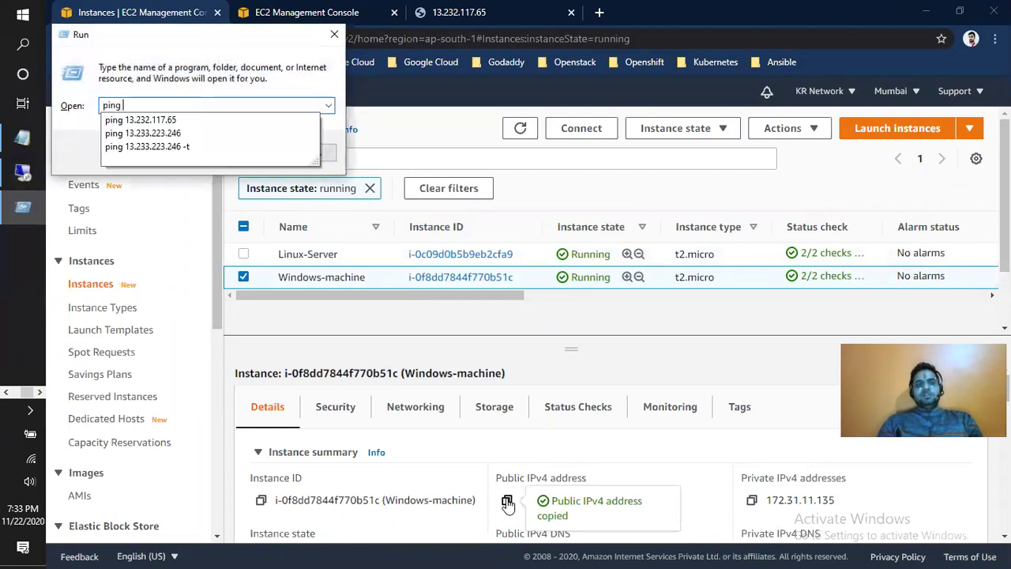
{"action": "key", "text": "ctrl+v"}
{"action": "key", "text": "Return"}
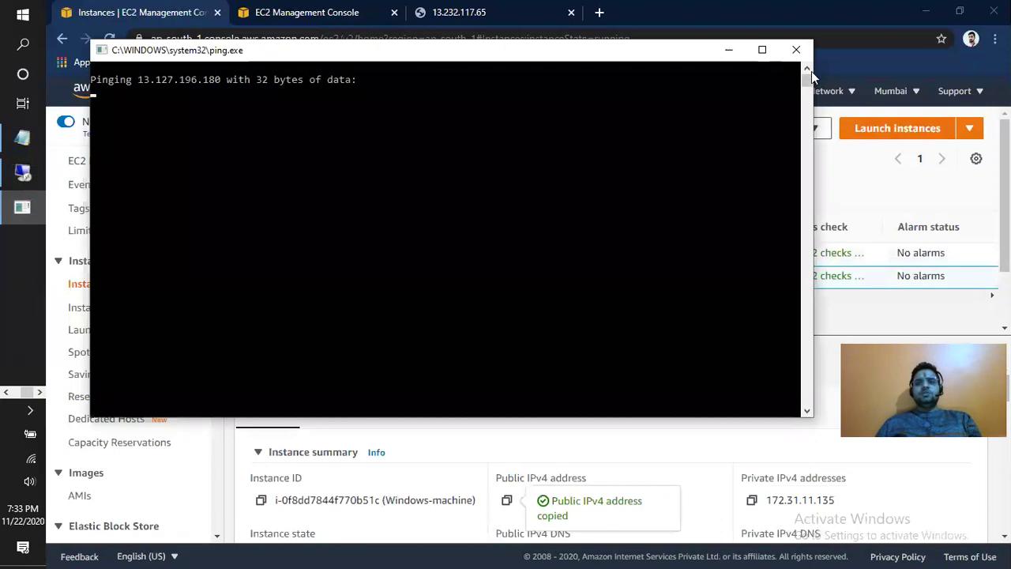
- Close the unanswered ping window and return to the Windows-machine remote desktop session
{"action": "left_click", "coordinate": [797, 50]}
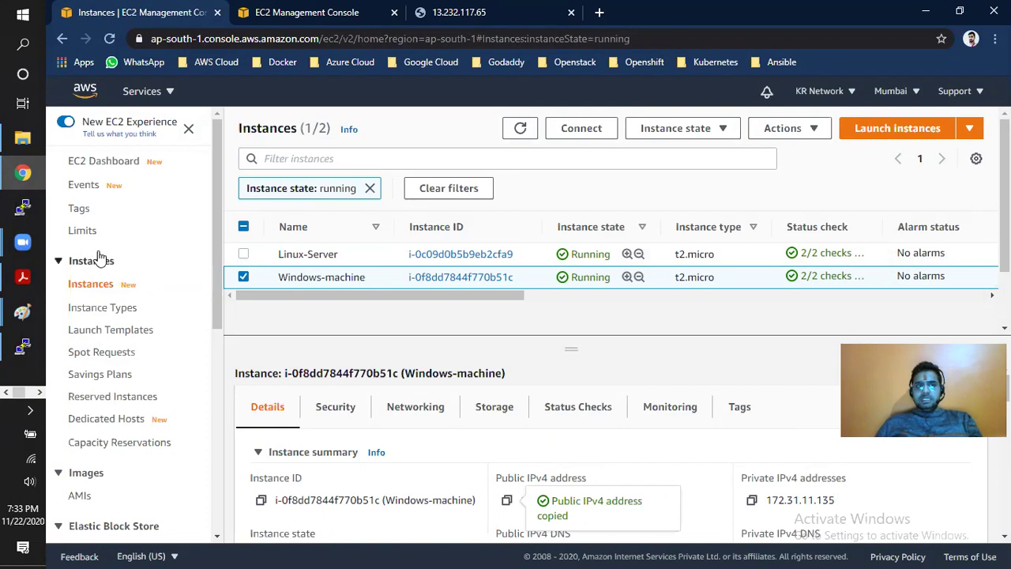
{"action": "left_click", "coordinate": [39, 394]}
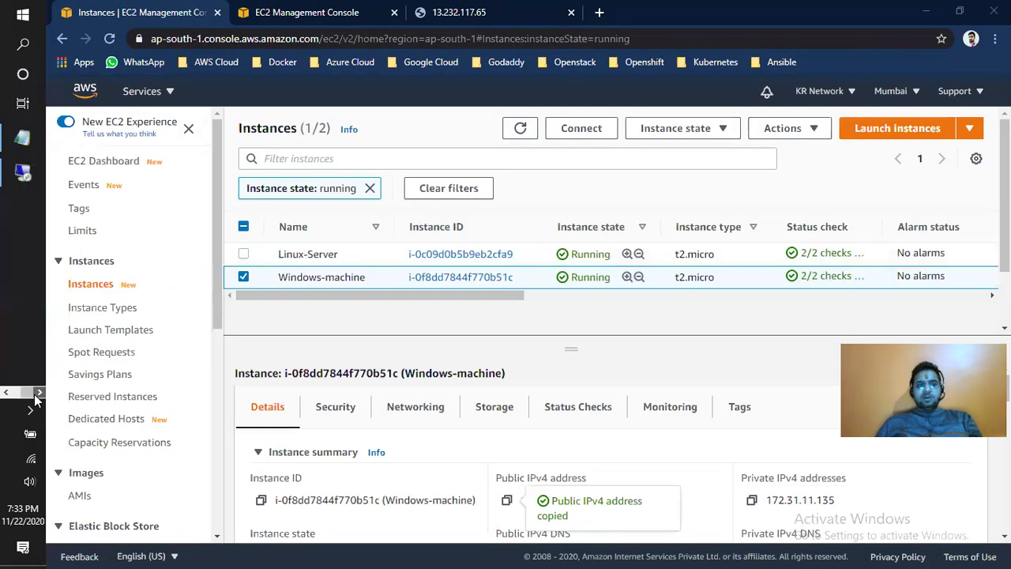
{"action": "left_click", "coordinate": [27, 180]}
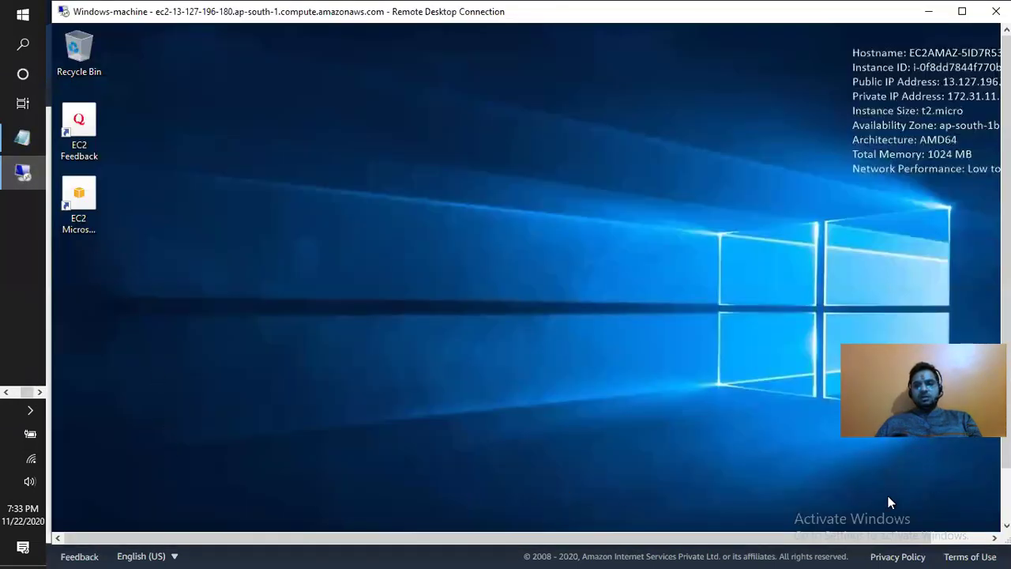
- Open Windows Defender Firewall by searching Control Panel for 'fire'
{"action": "left_click_drag", "start_coordinate": [1005, 395], "coordinate": [1006, 448]}
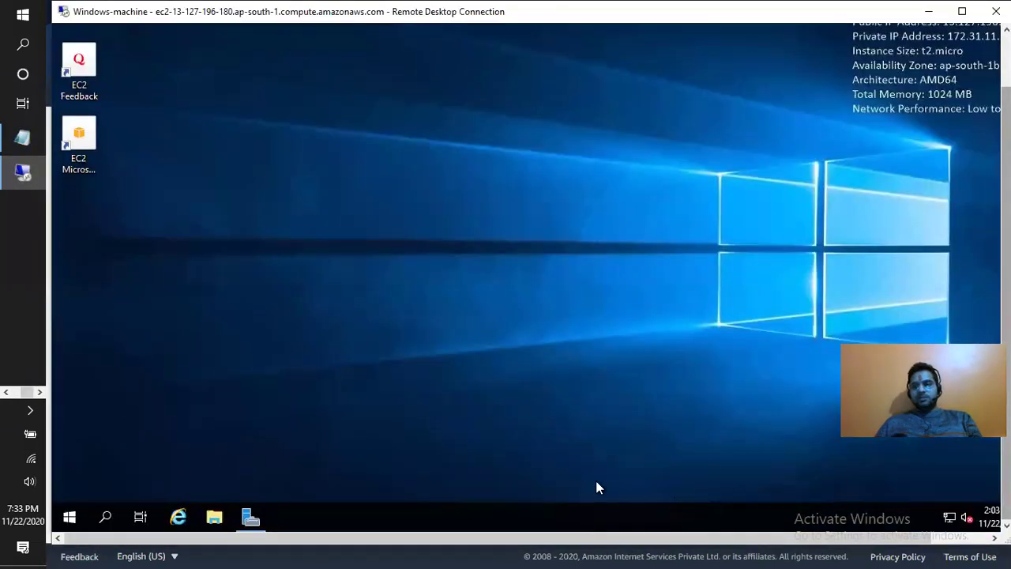
{"action": "left_click", "coordinate": [104, 517]}
{"action": "type", "text": "c"}
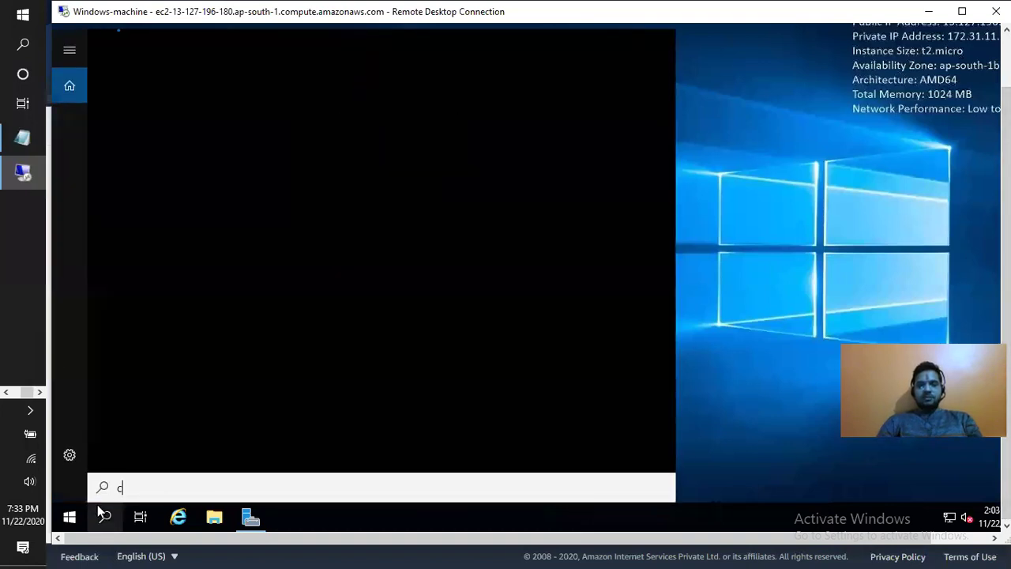
{"action": "type", "text": "ontr"}
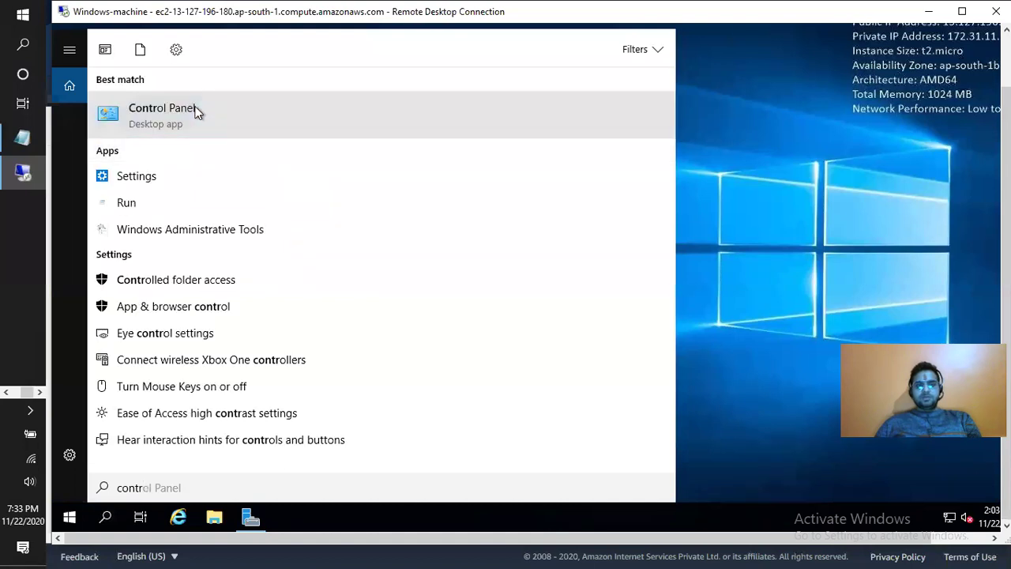
{"action": "left_click", "coordinate": [197, 110]}
{"action": "left_click", "coordinate": [900, 112]}
{"action": "type", "text": "fire"}
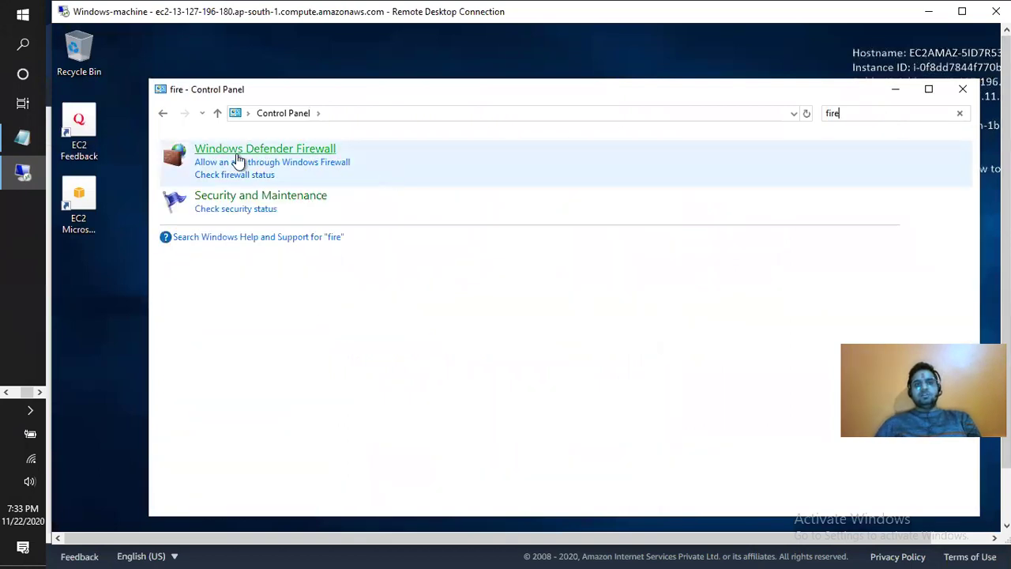
{"action": "left_click", "coordinate": [239, 154]}
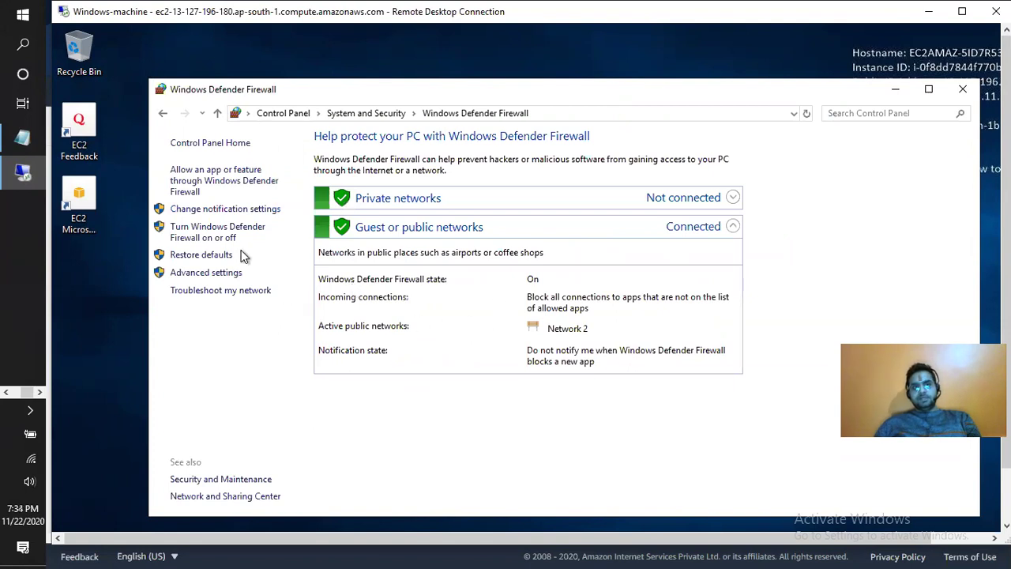
- Turn off the firewall for private and public networks, apply, and close the window
{"action": "left_click", "coordinate": [220, 241]}
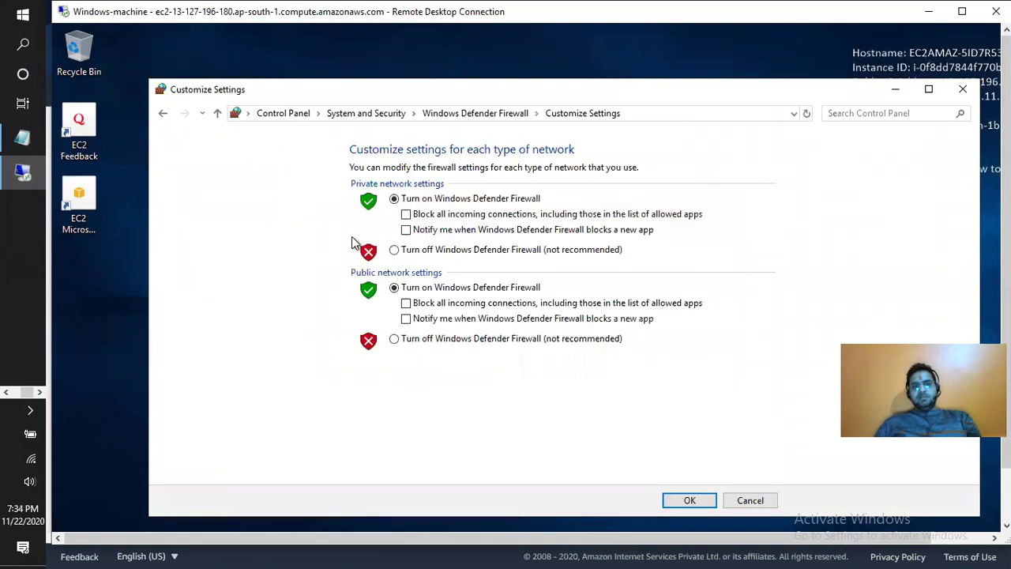
{"action": "left_click", "coordinate": [395, 250]}
{"action": "left_click", "coordinate": [394, 338]}
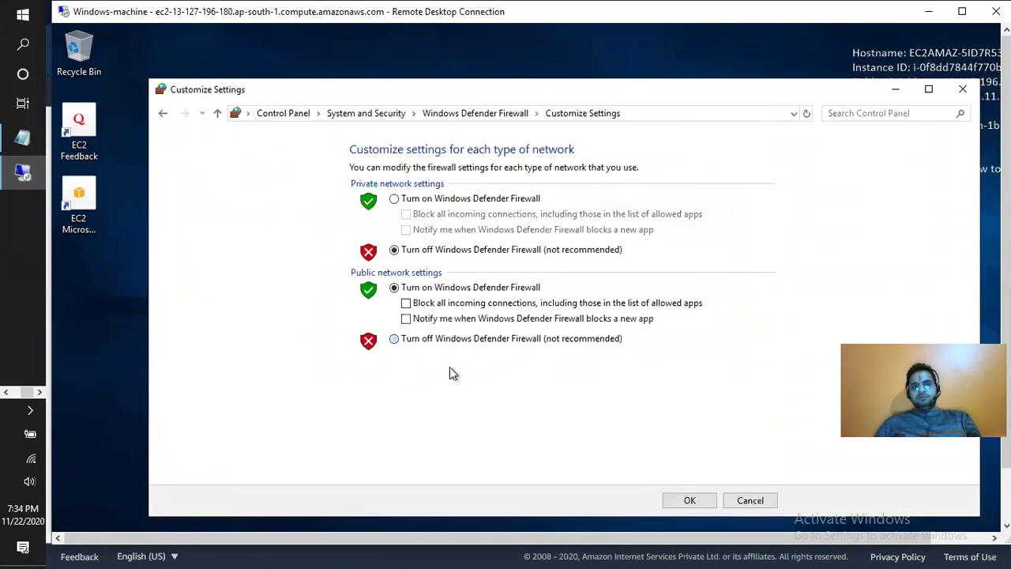
{"action": "left_click", "coordinate": [685, 500]}
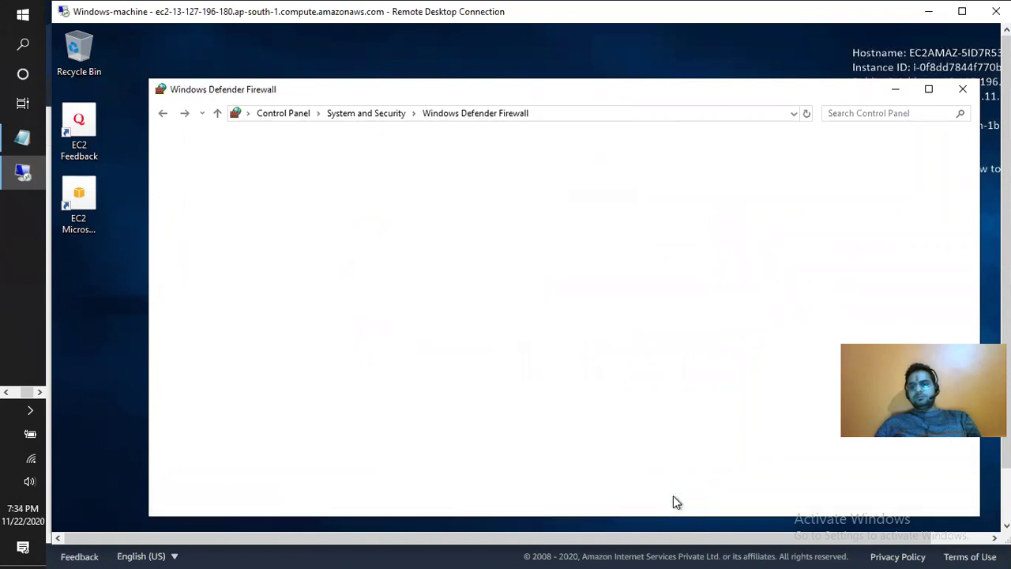
{"action": "left_click", "coordinate": [964, 89]}
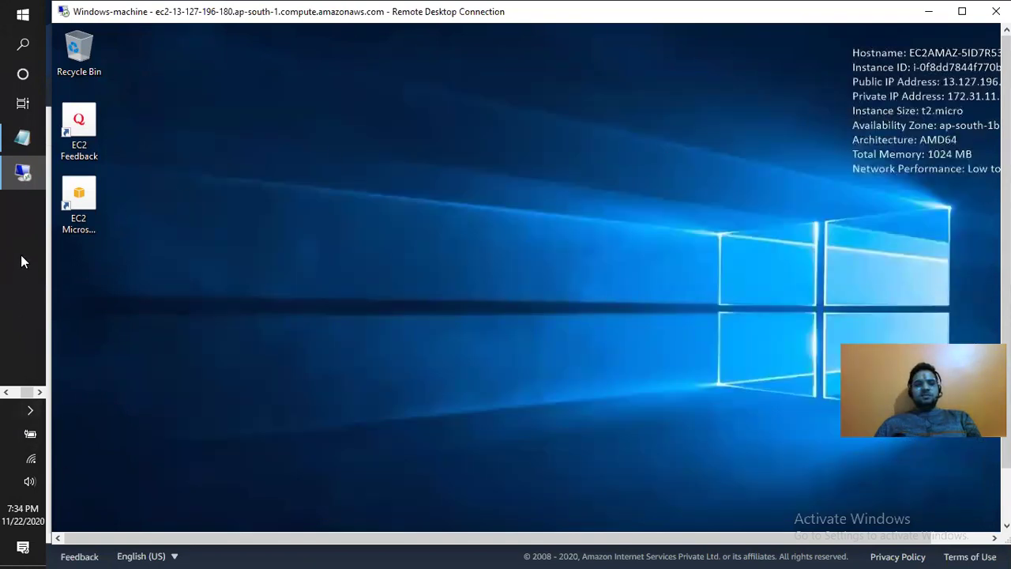
- Rerun ping 13.127.196.180, now replying at 67ms, then bring back the EC2 Instances page
{"action": "left_click", "coordinate": [15, 390]}
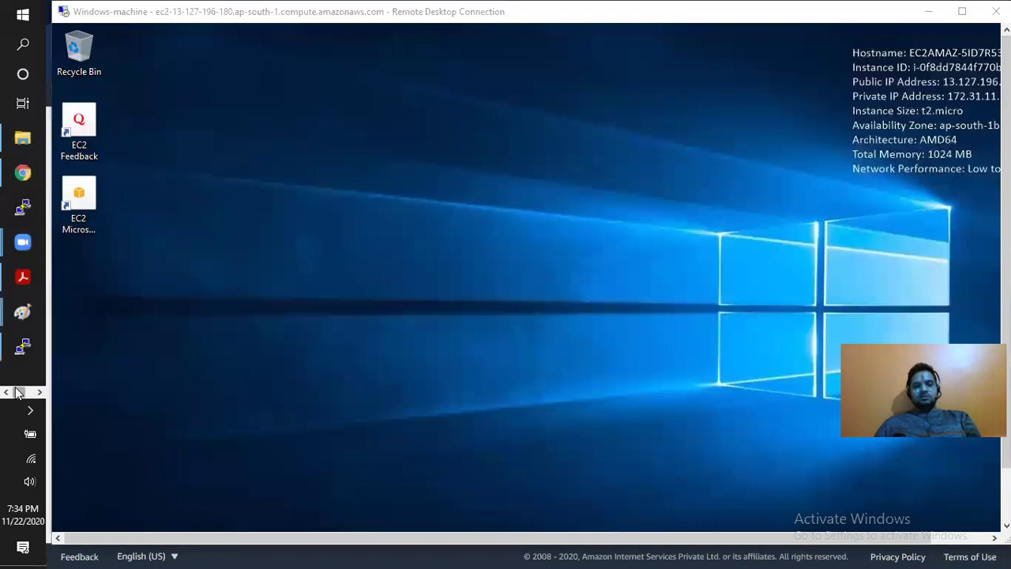
{"action": "key", "text": "super+r"}
{"action": "left_click", "coordinate": [163, 156]}
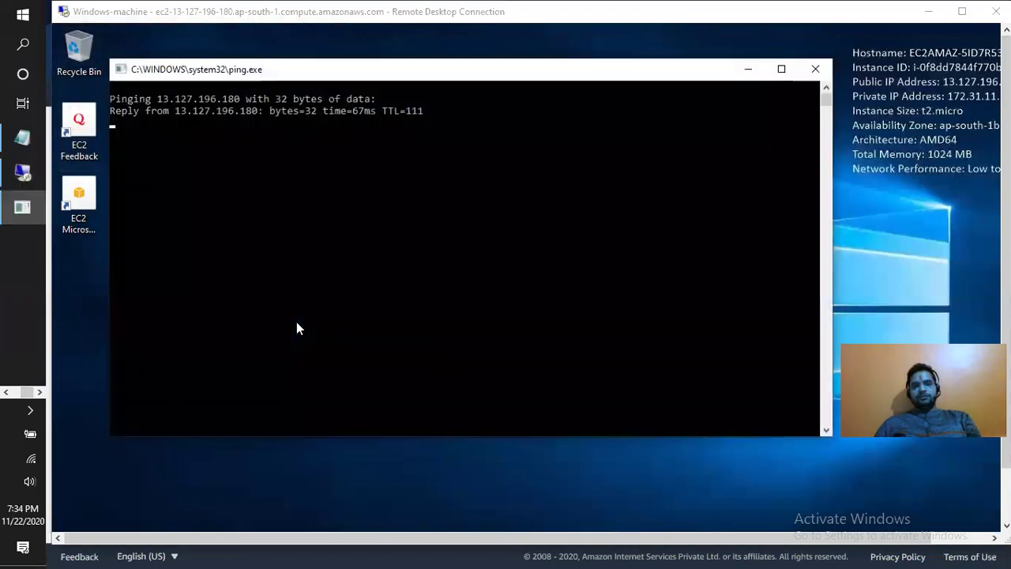
{"action": "left_click_drag", "start_coordinate": [213, 98], "coordinate": [350, 169]}
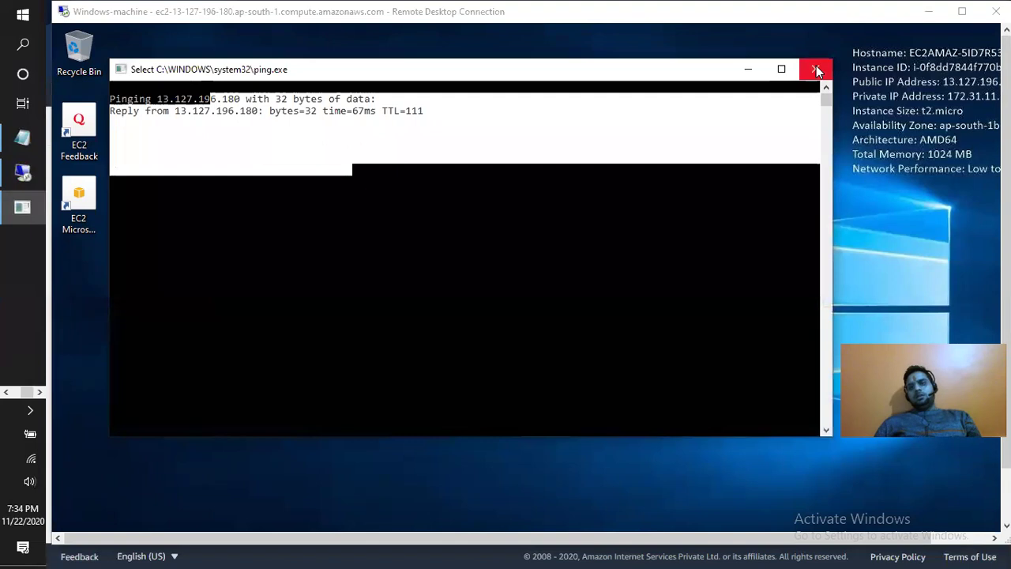
{"action": "left_click", "coordinate": [929, 11]}
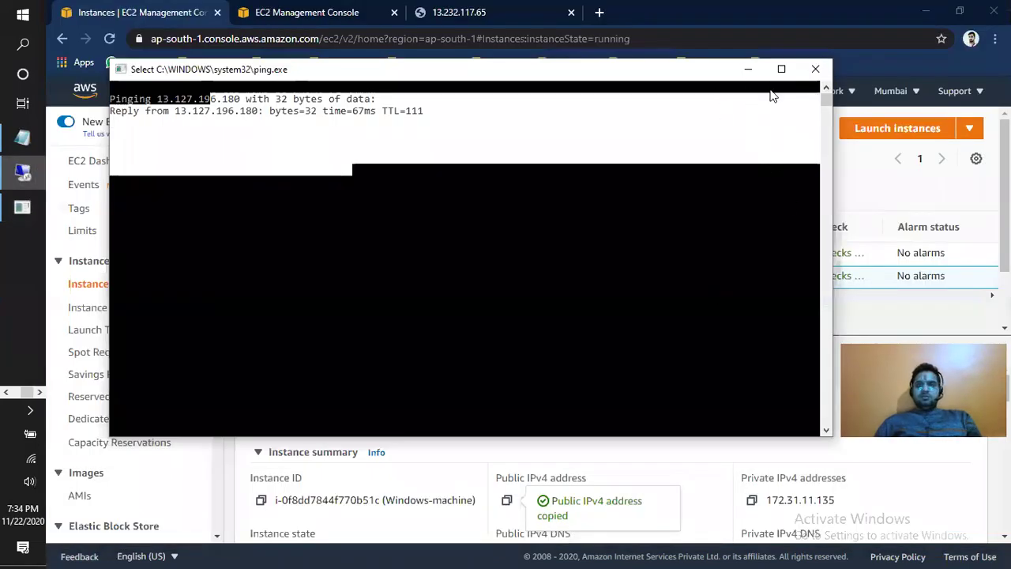
{"action": "left_click", "coordinate": [883, 200]}
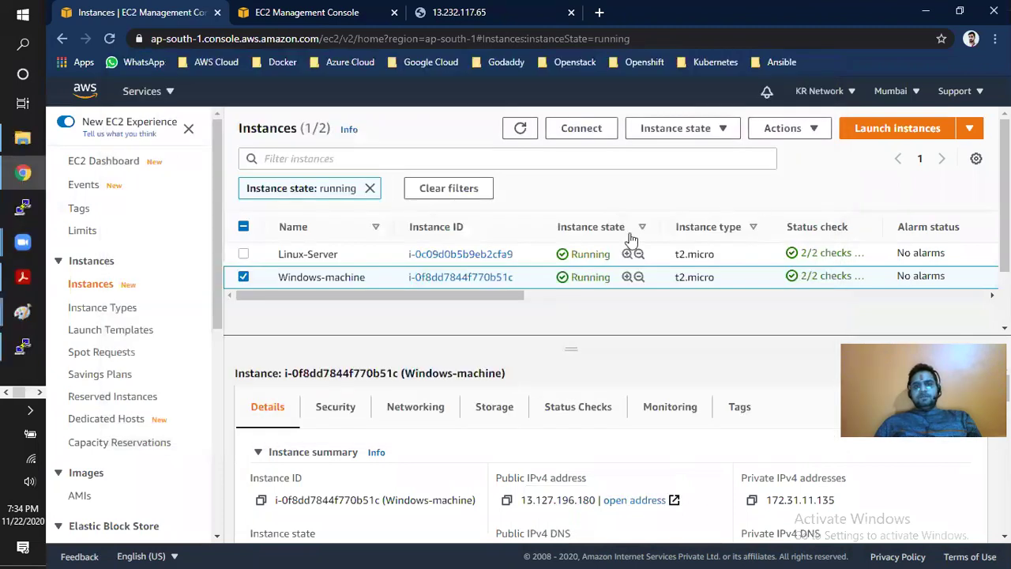
- Terminate both the Linux-Server and Windows-machine instances
{"action": "left_click", "coordinate": [244, 254]}
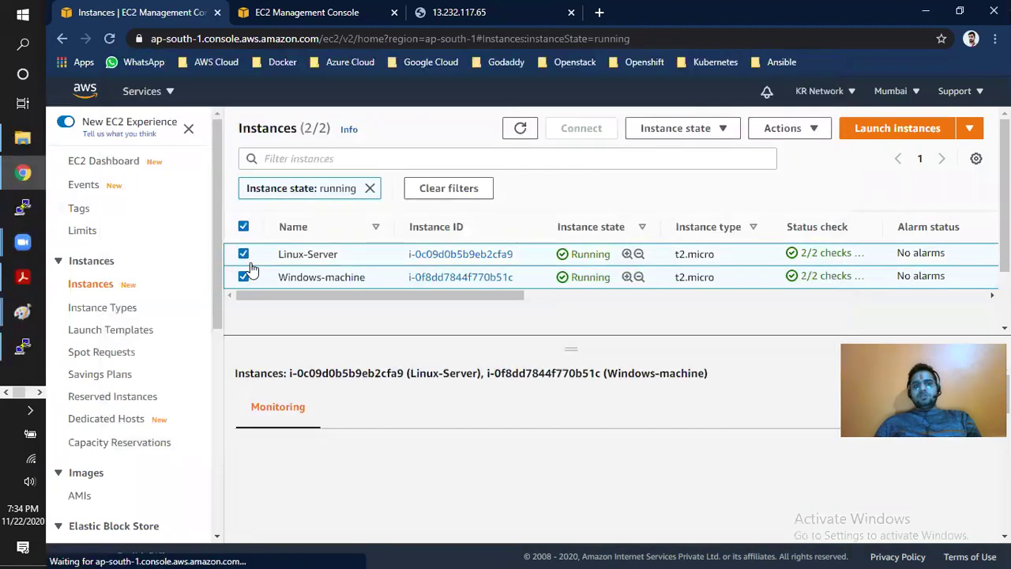
{"action": "left_click", "coordinate": [702, 130]}
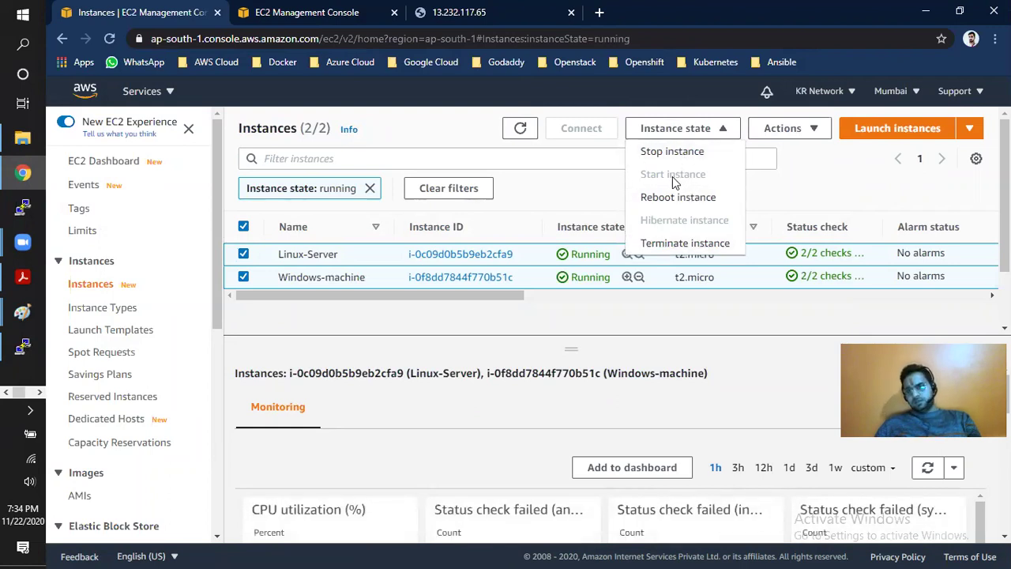
{"action": "left_click", "coordinate": [684, 245]}
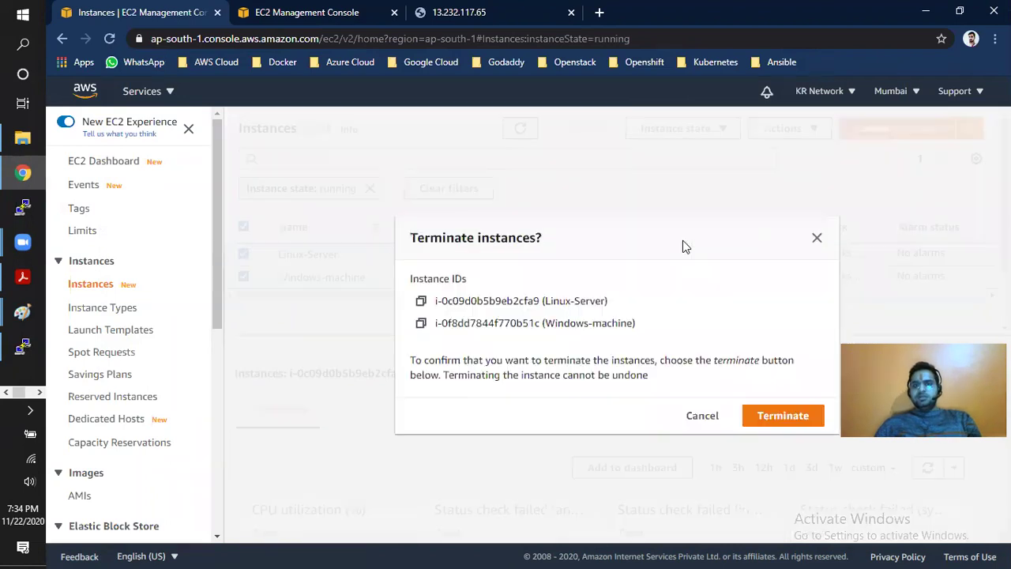
{"action": "left_click", "coordinate": [808, 419]}
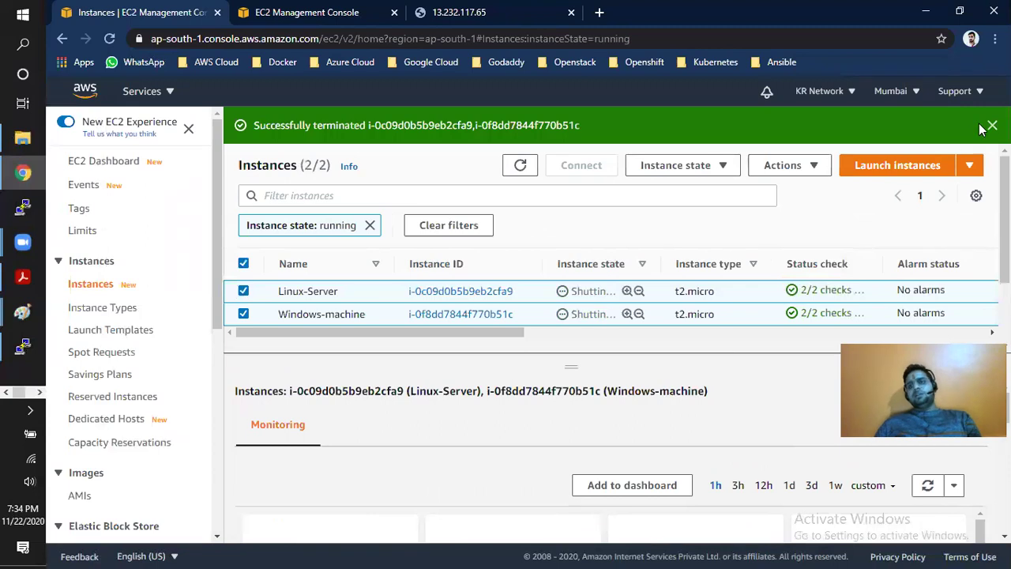
{"action": "left_click", "coordinate": [992, 126]}
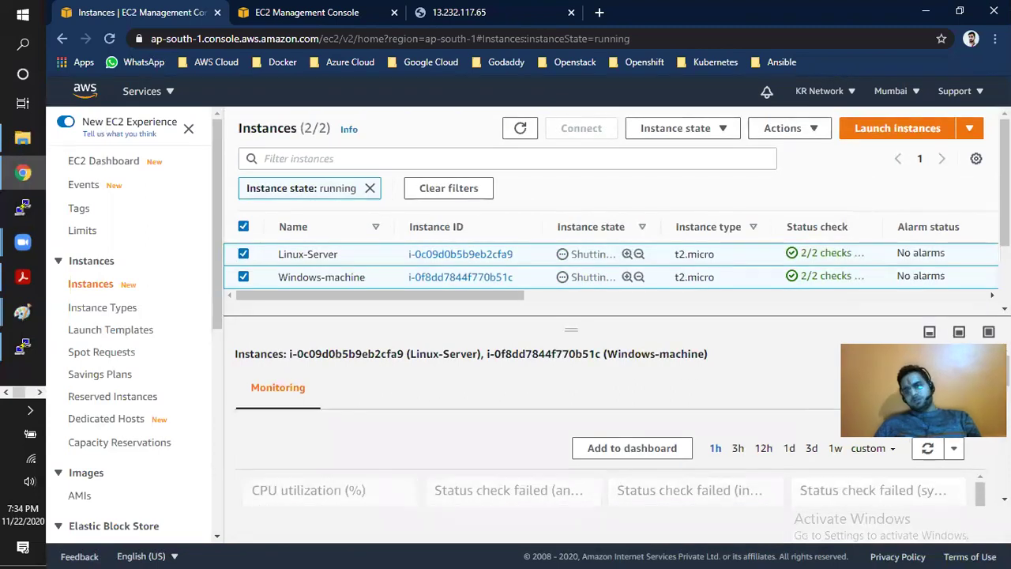
- Refresh the list, remove the running-only filter, and widen the Instance state column
{"action": "left_click", "coordinate": [523, 131]}
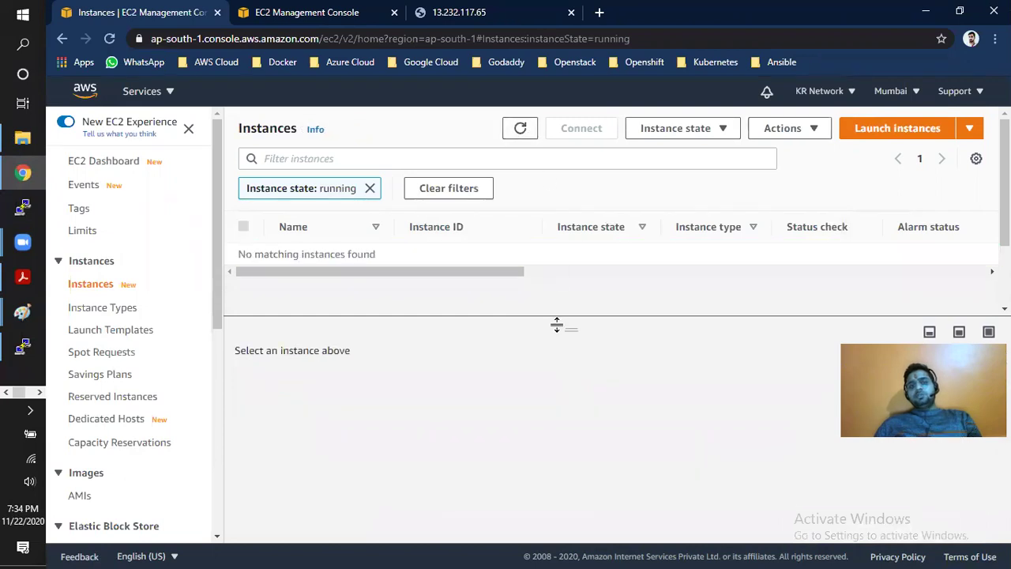
{"action": "left_click", "coordinate": [368, 188]}
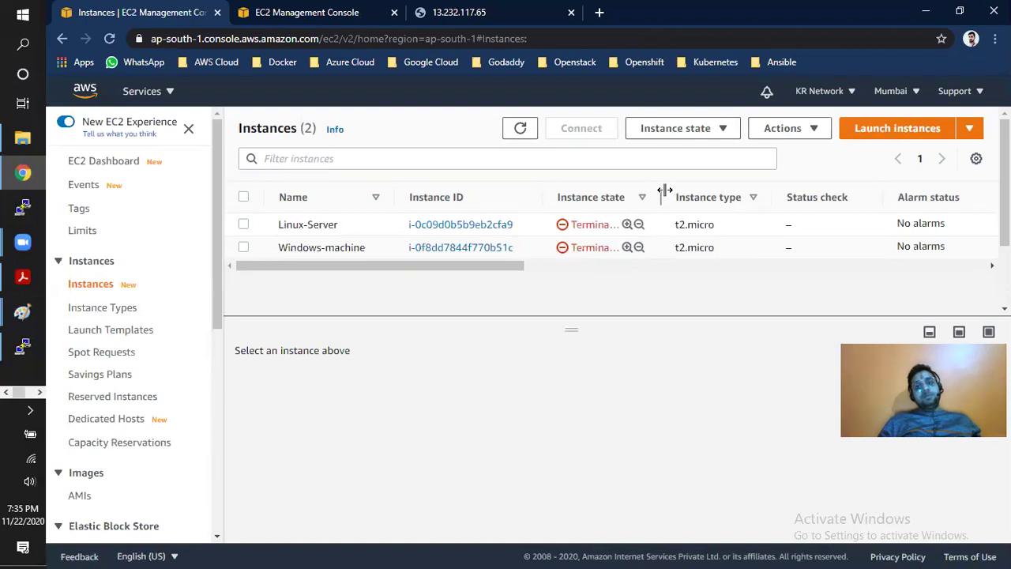
{"action": "left_click_drag", "start_coordinate": [661, 191], "coordinate": [679, 185]}
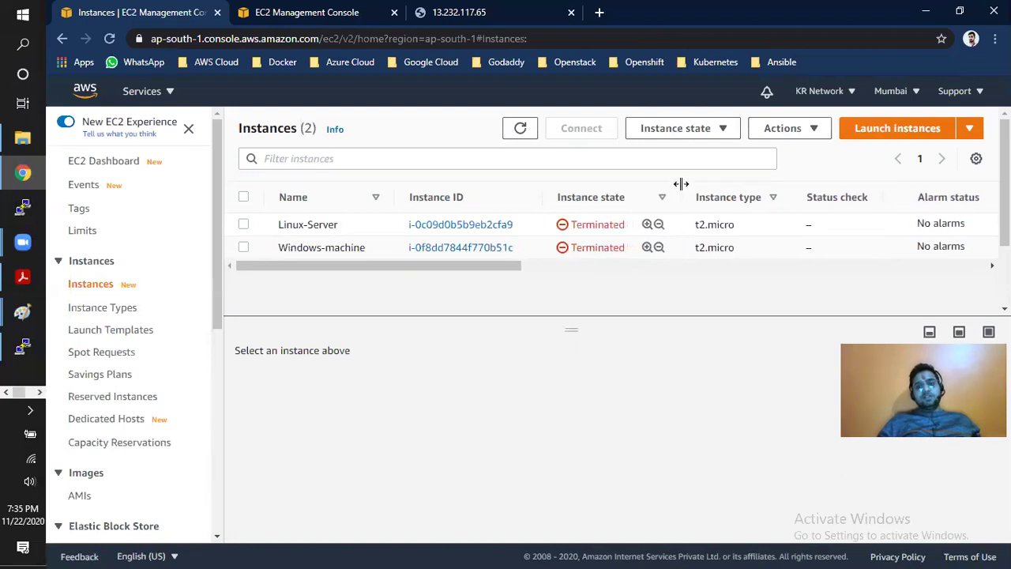